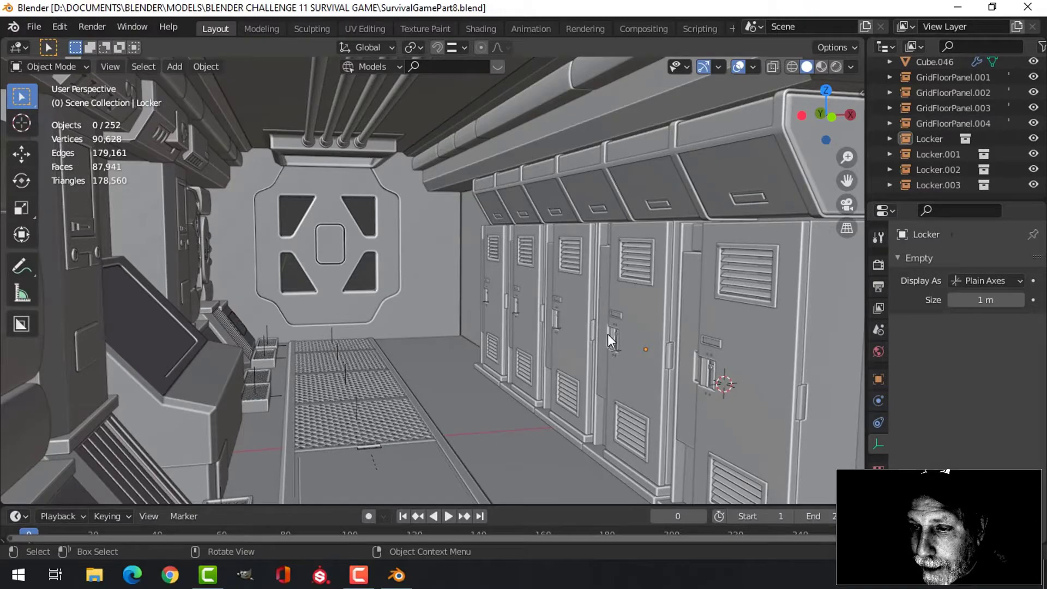
Hide the ceiling pipes and the boxed fitting mounted above the door
{"action": "middle_click_drag", "start_coordinate": [608, 334], "coordinate": [601, 332]}
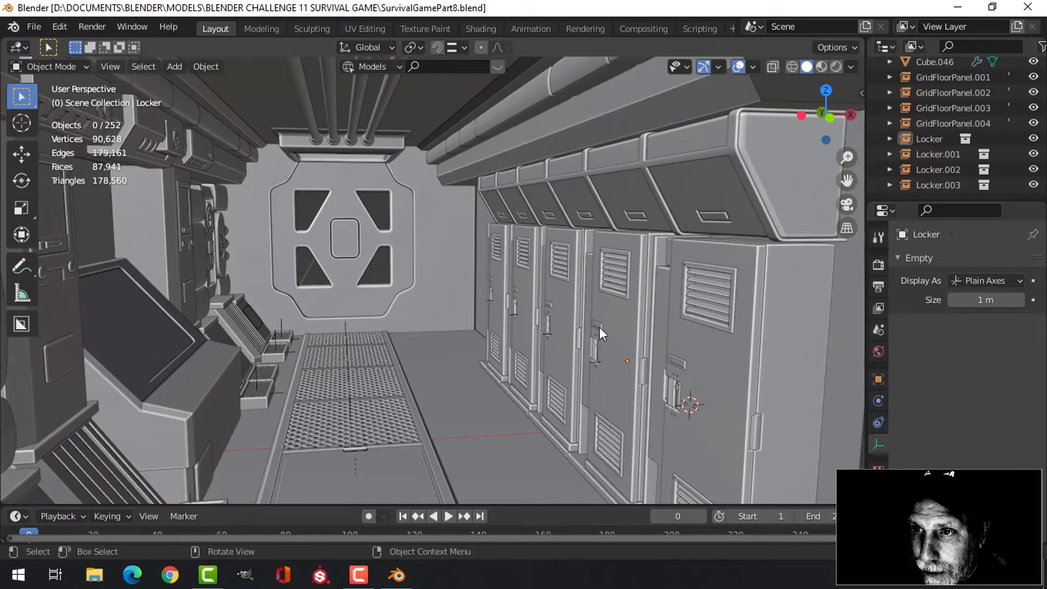
{"action": "left_click", "coordinate": [379, 112]}
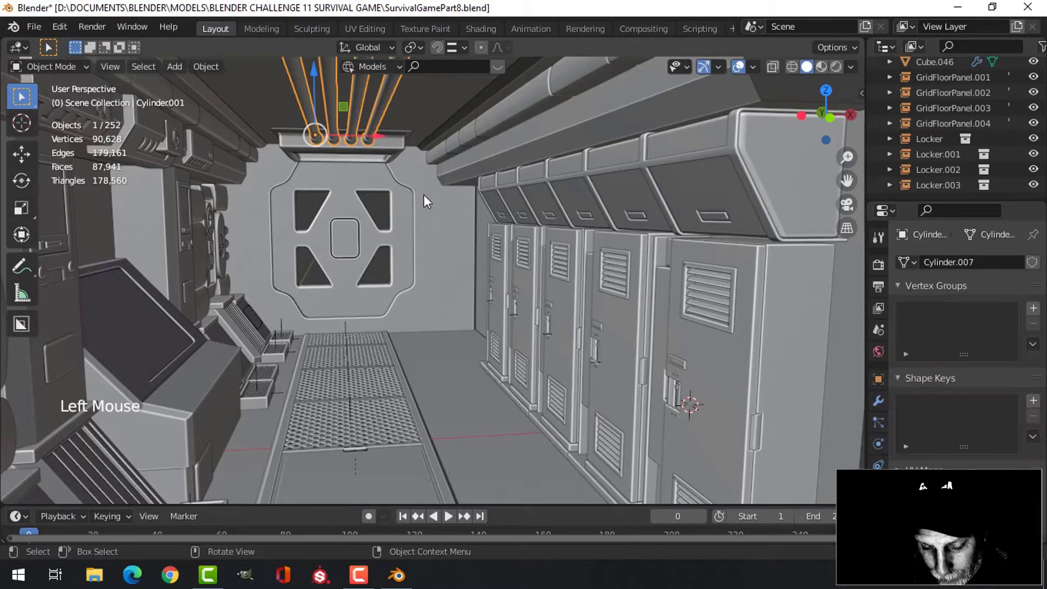
{"action": "key", "text": "h"}
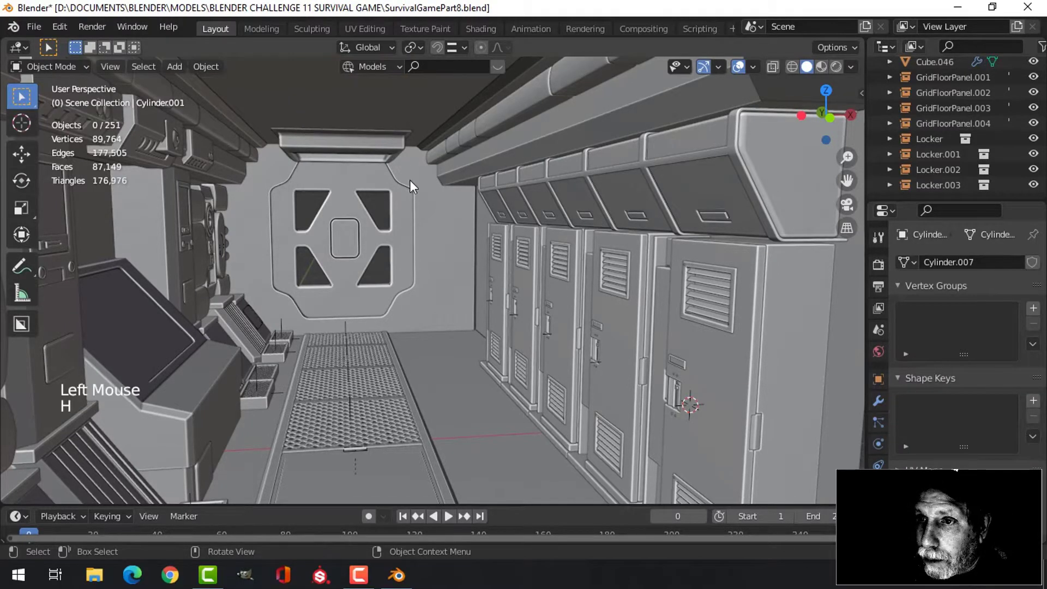
{"action": "left_click", "coordinate": [391, 139]}
{"action": "key", "text": "h"}
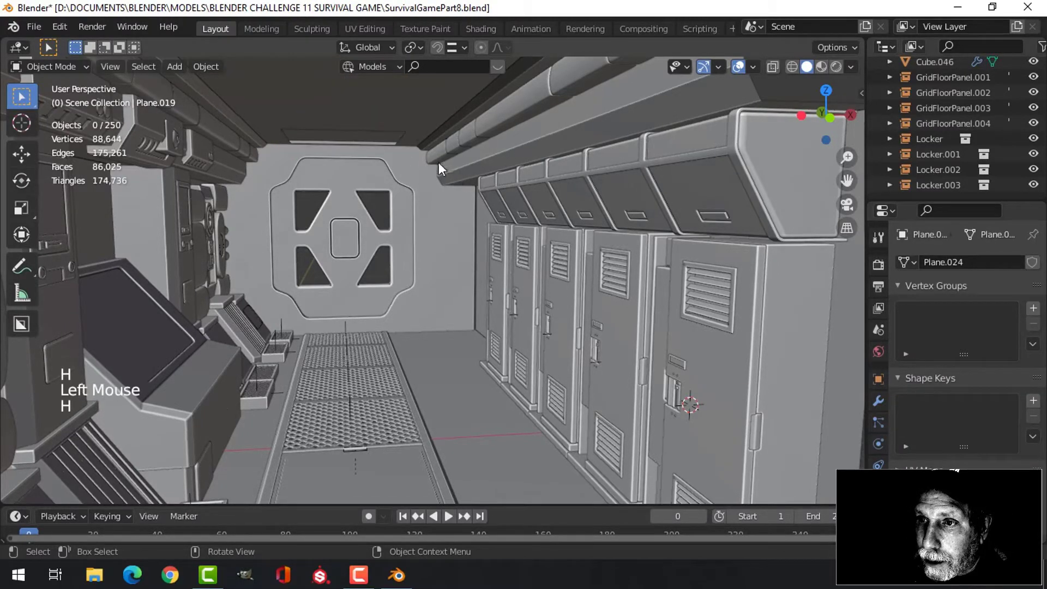
Delete the large central ceiling face of the room shell in face select mode
{"action": "left_click", "coordinate": [417, 111]}
{"action": "middle_click_drag", "start_coordinate": [453, 178], "coordinate": [361, 193]}
{"action": "scroll", "coordinate": [448, 217], "scroll_direction": "down", "scroll_amount": 2}
{"action": "key", "text": "Tab"}
{"action": "key", "text": "alt+a"}
{"action": "scroll", "coordinate": [417, 214], "scroll_direction": "down", "scroll_amount": 1}
{"action": "left_click", "coordinate": [360, 193]}
{"action": "key", "text": "3"}
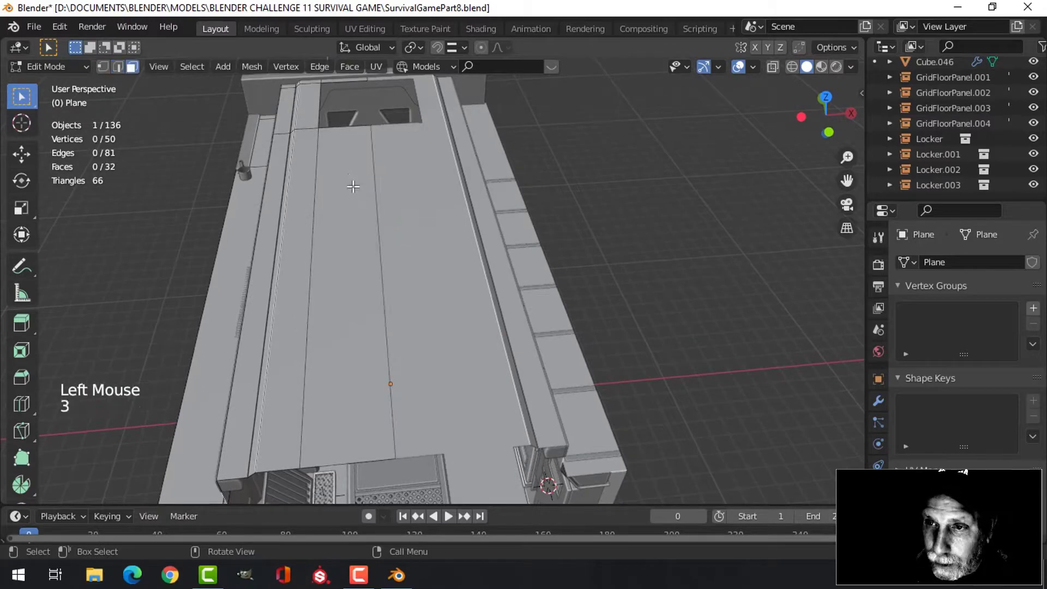
{"action": "left_click", "coordinate": [352, 185]}
{"action": "key", "text": "x"}
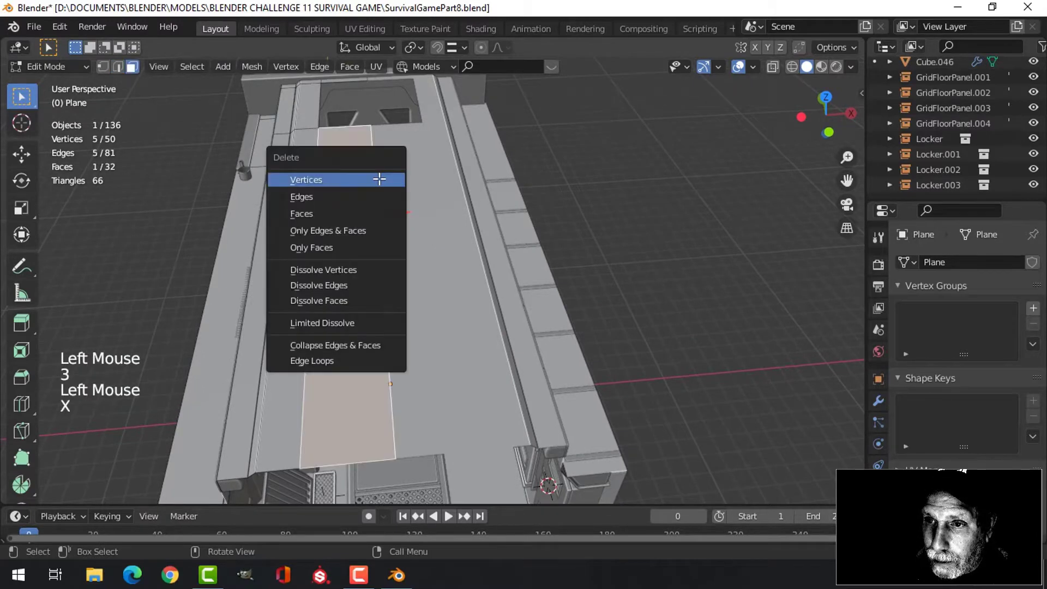
{"action": "left_click", "coordinate": [346, 210]}
Delete the two adjoining ceiling faces that form the narrow strip on the console side of the room shell
{"action": "left_click", "coordinate": [307, 125]}
{"action": "left_click", "coordinate": [303, 107], "text": "shift"}
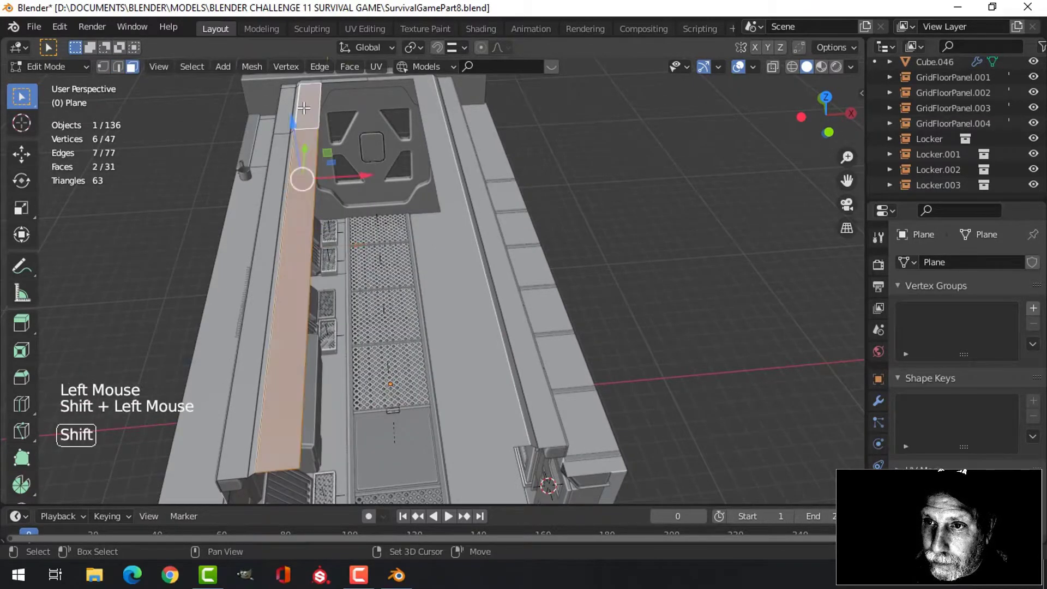
{"action": "key", "text": "x"}
{"action": "left_click", "coordinate": [305, 106]}
Delete the two leftover ceiling faces along the top of the door wall
{"action": "middle_click_drag", "start_coordinate": [315, 104], "coordinate": [427, 263]}
{"action": "scroll", "coordinate": [430, 229], "scroll_direction": "up", "scroll_amount": 2}
{"action": "left_click", "coordinate": [381, 278]}
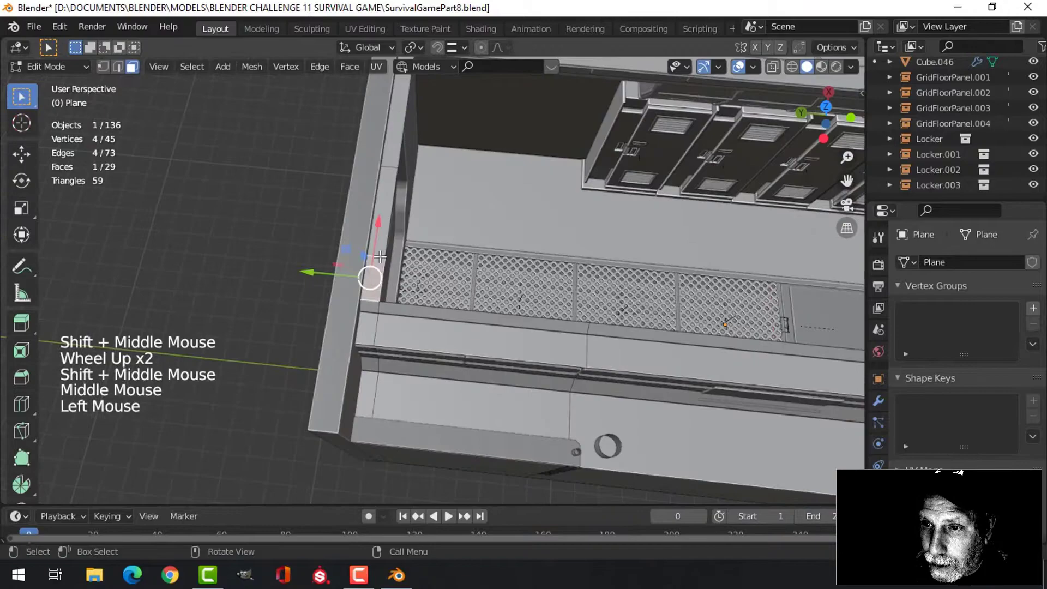
{"action": "left_click", "coordinate": [388, 195], "text": "shift"}
{"action": "key", "text": "x"}
{"action": "left_click", "coordinate": [387, 187]}
Dissolve the two vertical edge loops running around the room shell near the door end
{"action": "middle_click_drag", "start_coordinate": [388, 187], "coordinate": [523, 229]}
{"action": "scroll", "coordinate": [359, 159], "scroll_direction": "down", "scroll_amount": 2}
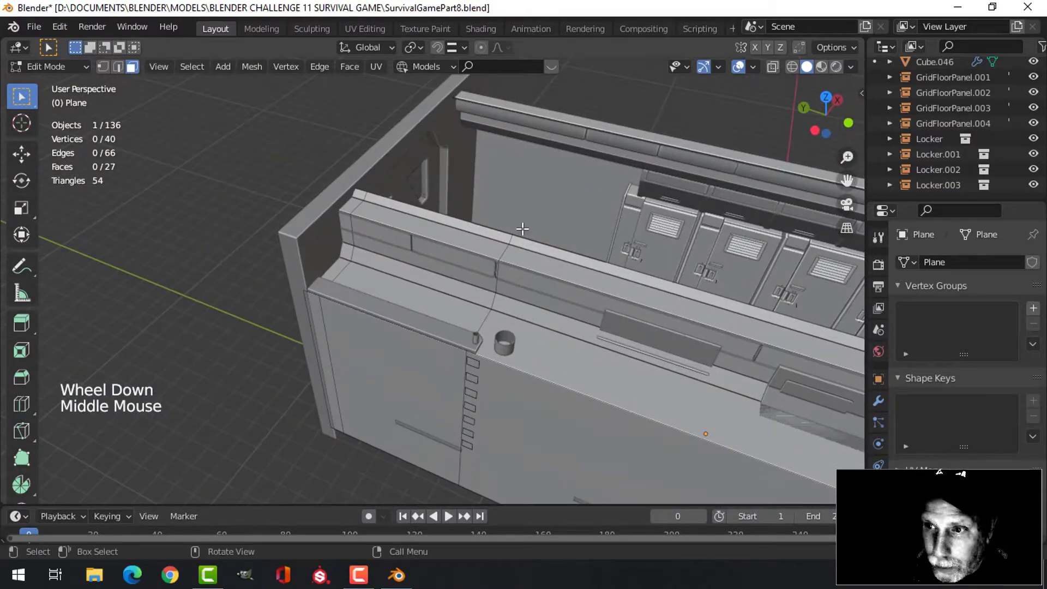
{"action": "key", "text": "2"}
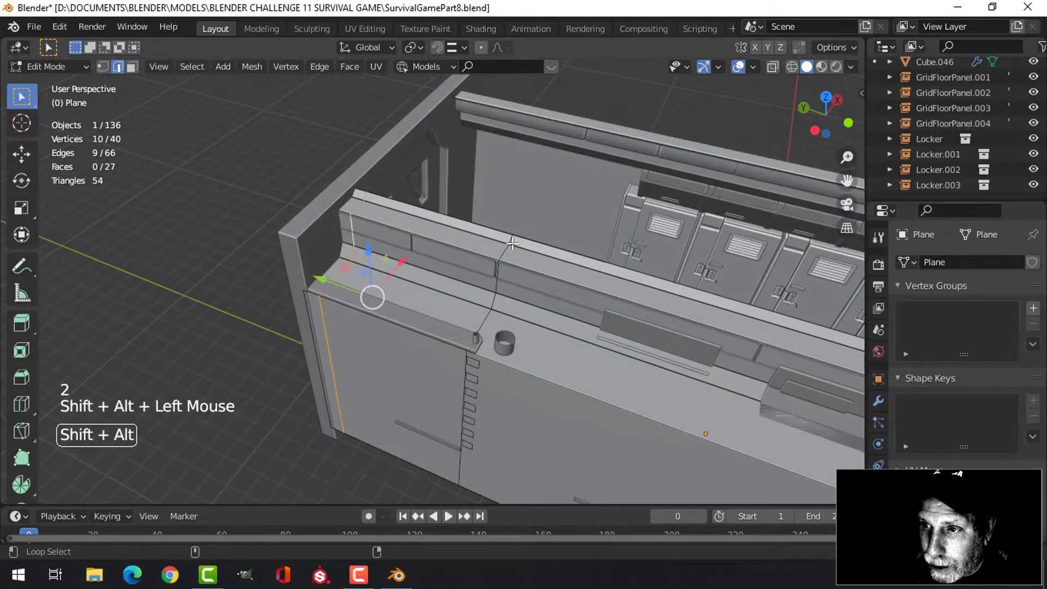
{"action": "key", "text": "x"}
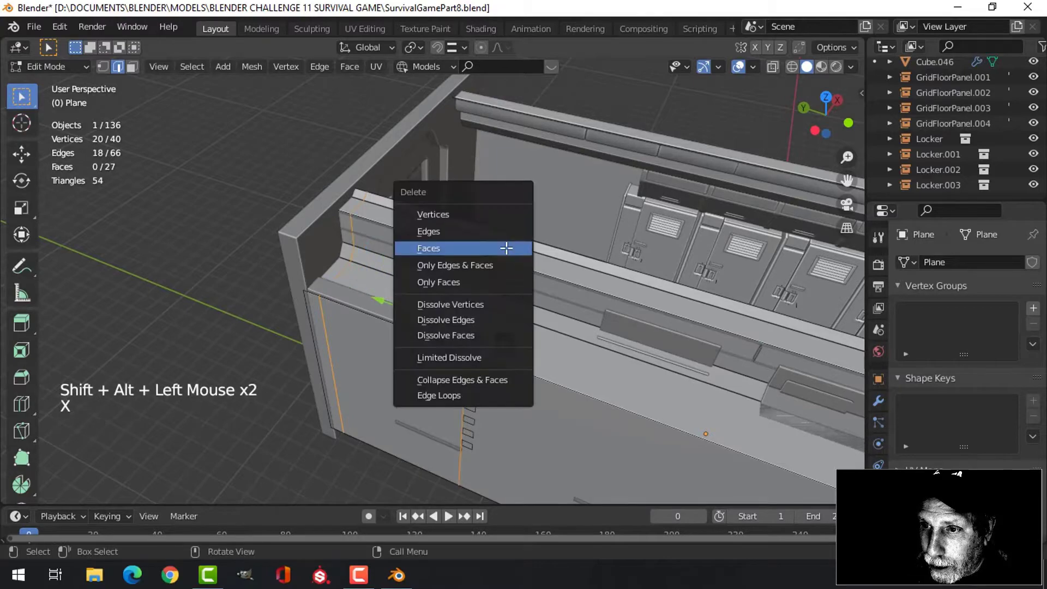
{"action": "left_click", "coordinate": [476, 319]}
Snap the 3D cursor to the lengthwise centre edge of the trench under the floor grating
{"action": "middle_click_drag", "start_coordinate": [479, 333], "coordinate": [517, 264]}
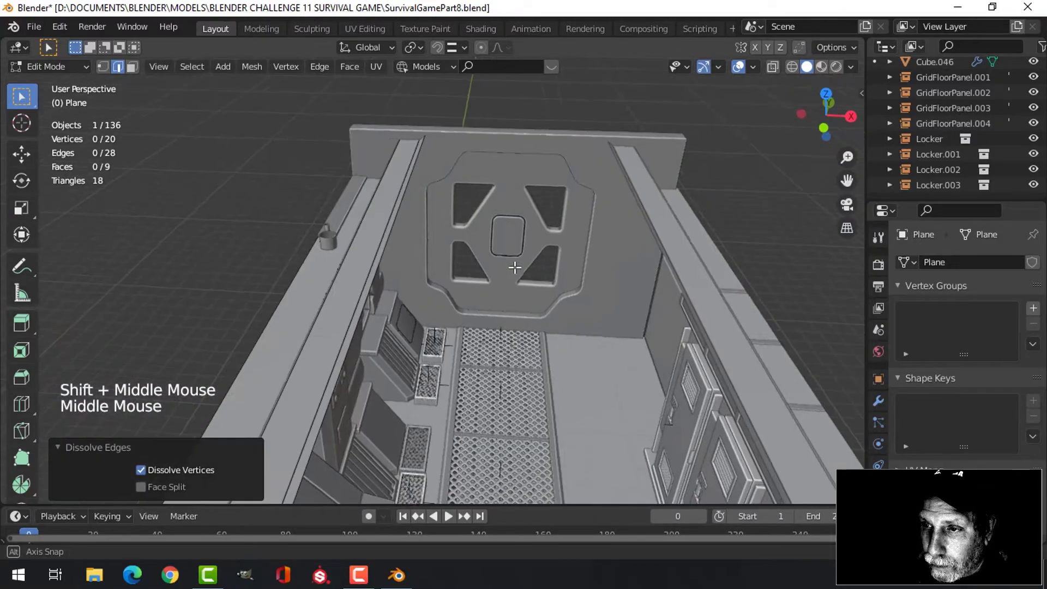
{"action": "scroll", "coordinate": [514, 264], "scroll_direction": "down", "scroll_amount": 2}
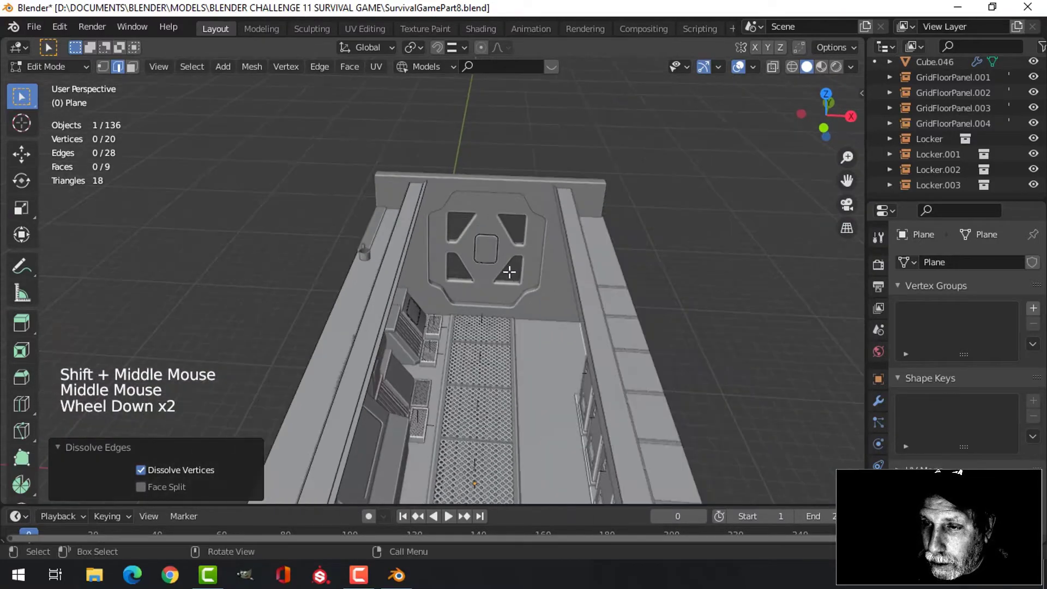
{"action": "scroll", "coordinate": [508, 272], "scroll_direction": "down", "scroll_amount": 3}
{"action": "middle_click_drag", "start_coordinate": [501, 305], "coordinate": [493, 305], "text": "shift"}
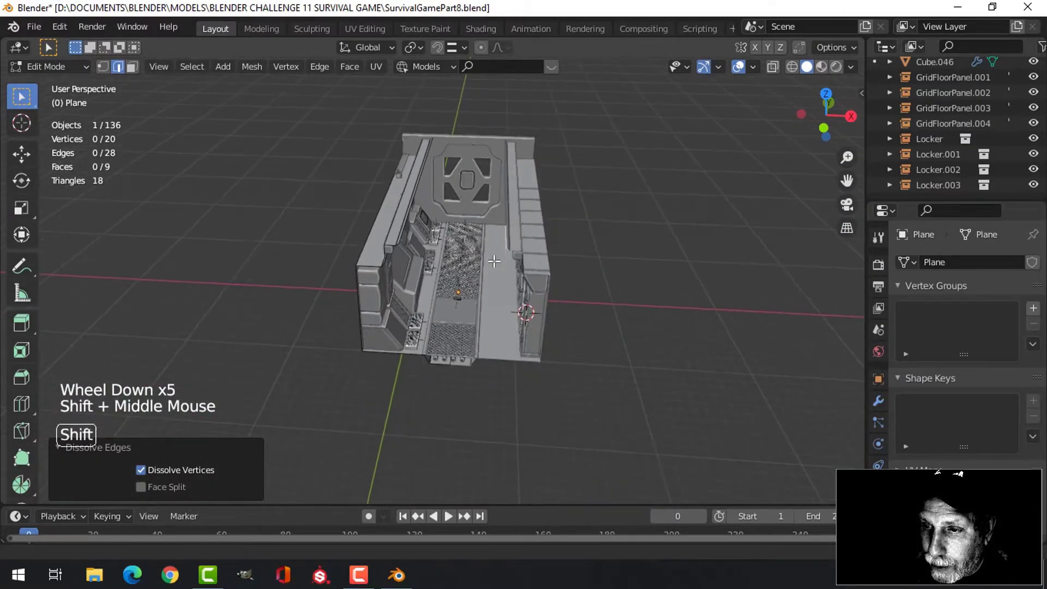
{"action": "scroll", "coordinate": [492, 305], "scroll_direction": "up", "scroll_amount": 4}
{"action": "scroll", "coordinate": [492, 307], "scroll_direction": "down", "scroll_amount": 3}
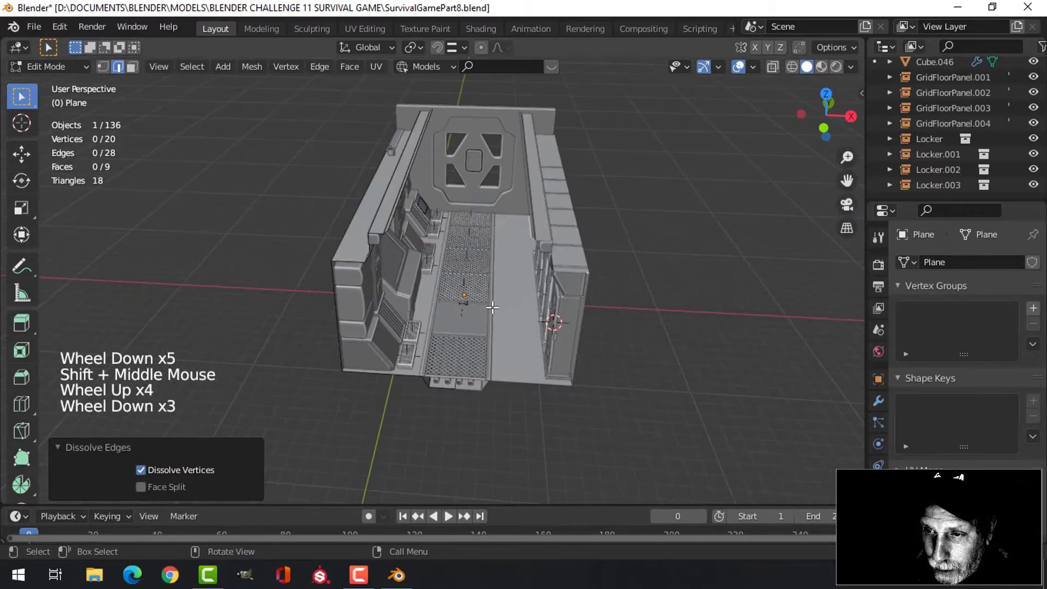
{"action": "key", "text": "2"}
{"action": "scroll", "coordinate": [457, 393], "scroll_direction": "up", "scroll_amount": 2}
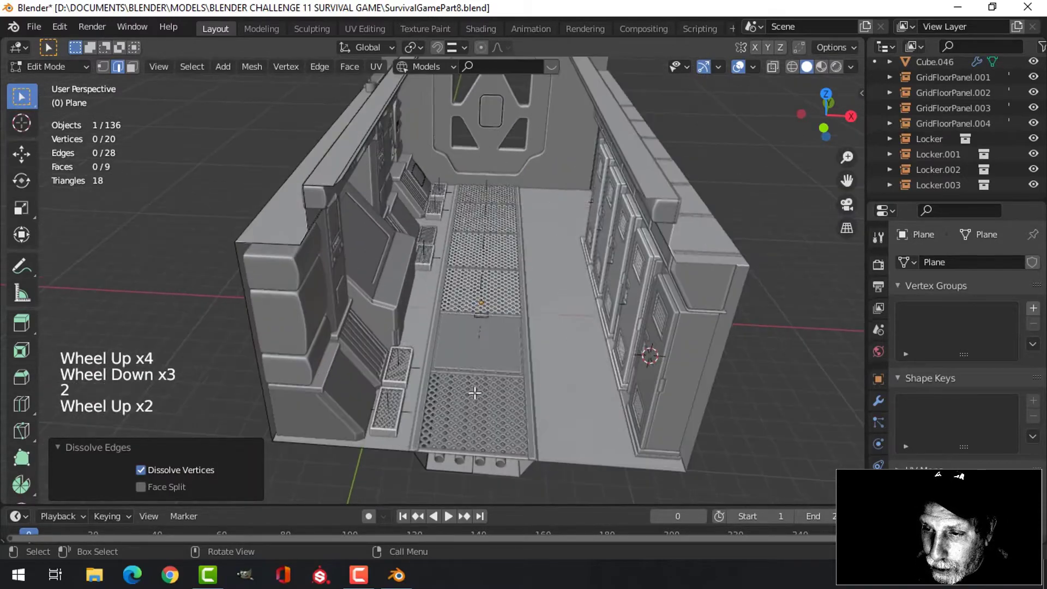
{"action": "middle_click_drag", "start_coordinate": [458, 394], "coordinate": [467, 273], "text": "shift"}
{"action": "scroll", "coordinate": [468, 271], "scroll_direction": "up", "scroll_amount": 1}
{"action": "left_click", "coordinate": [513, 279]}
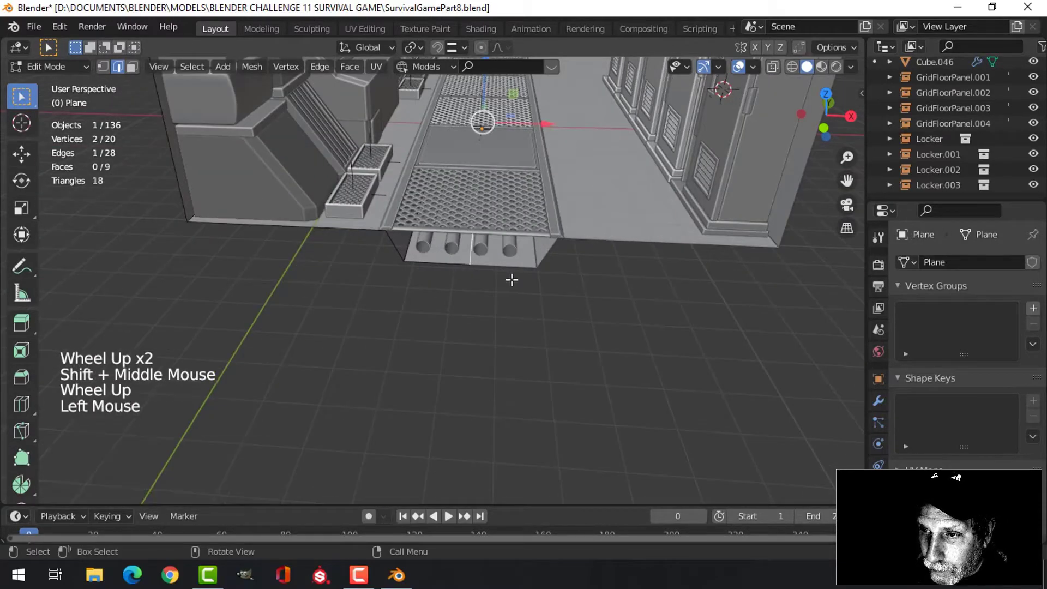
{"action": "scroll", "coordinate": [516, 271], "scroll_direction": "down", "scroll_amount": 2}
{"action": "key", "text": "shift+s"}
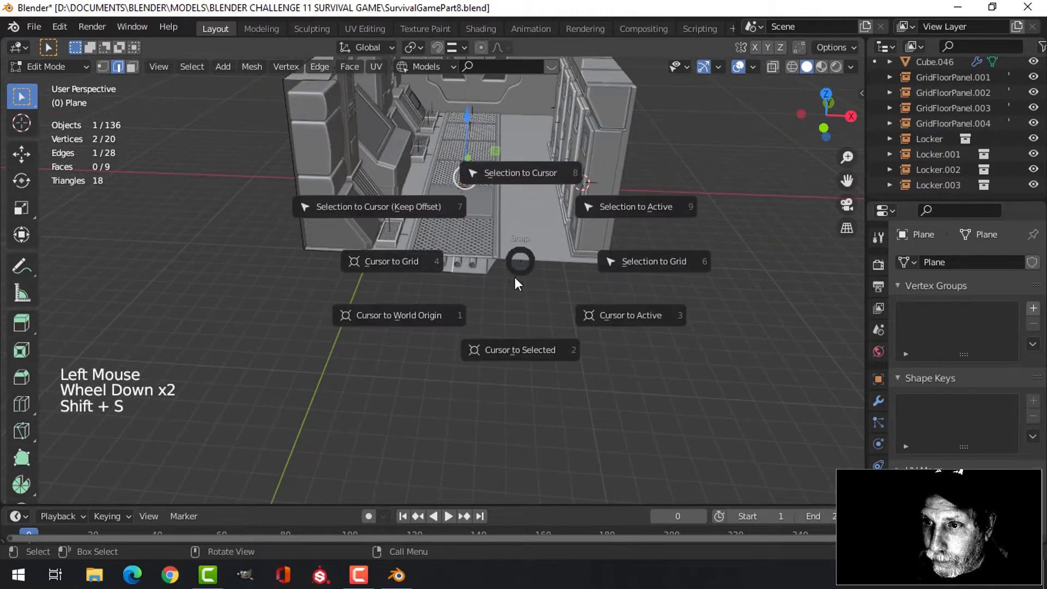
{"action": "left_click", "coordinate": [511, 348]}
Return to Object Mode and add a plane mesh at the 3D cursor
{"action": "middle_click_drag", "start_coordinate": [491, 264], "coordinate": [486, 287]}
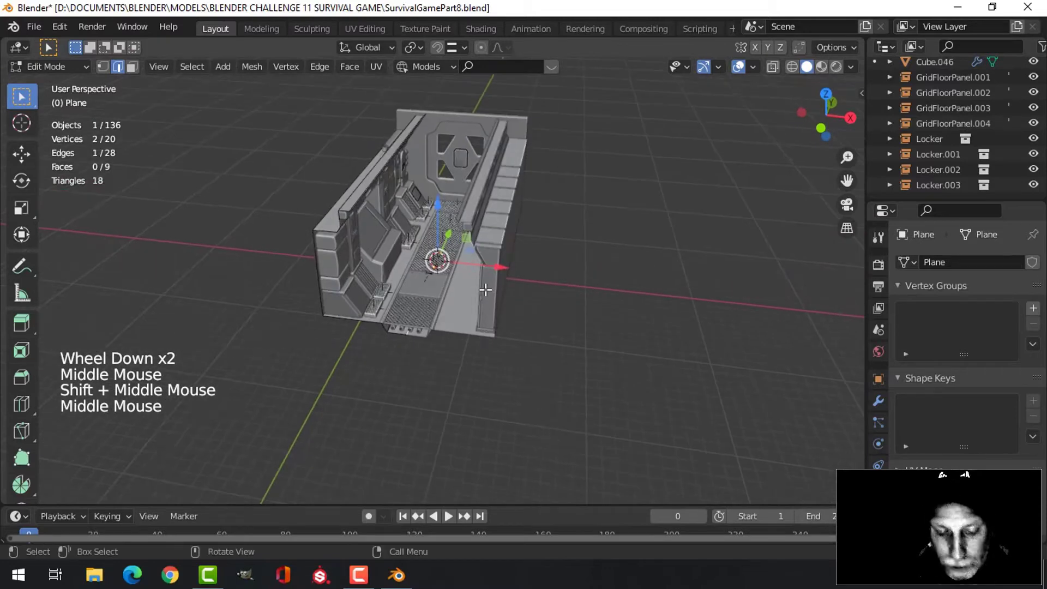
{"action": "key", "text": "shift+a"}
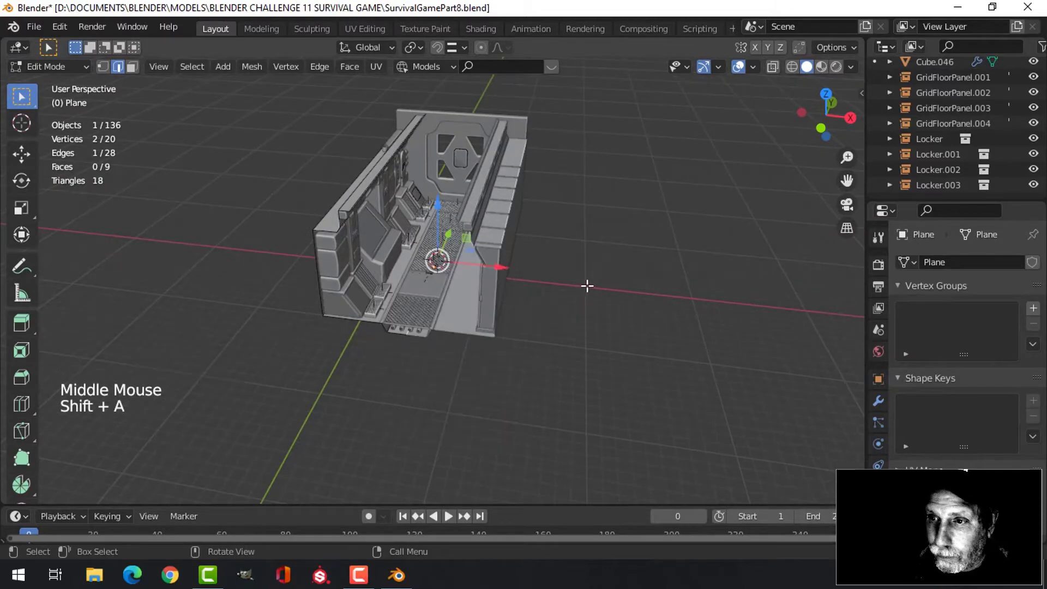
{"action": "key", "text": "grave"}
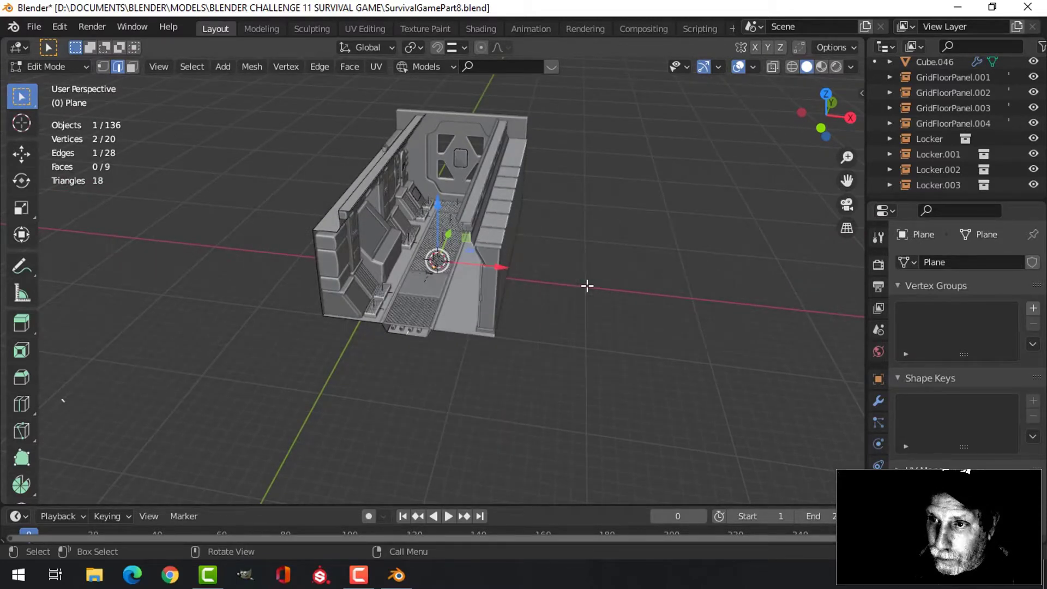
{"action": "key", "text": "Tab"}
{"action": "middle_click_drag", "start_coordinate": [478, 310], "coordinate": [469, 306]}
{"action": "key", "text": "shift+a"}
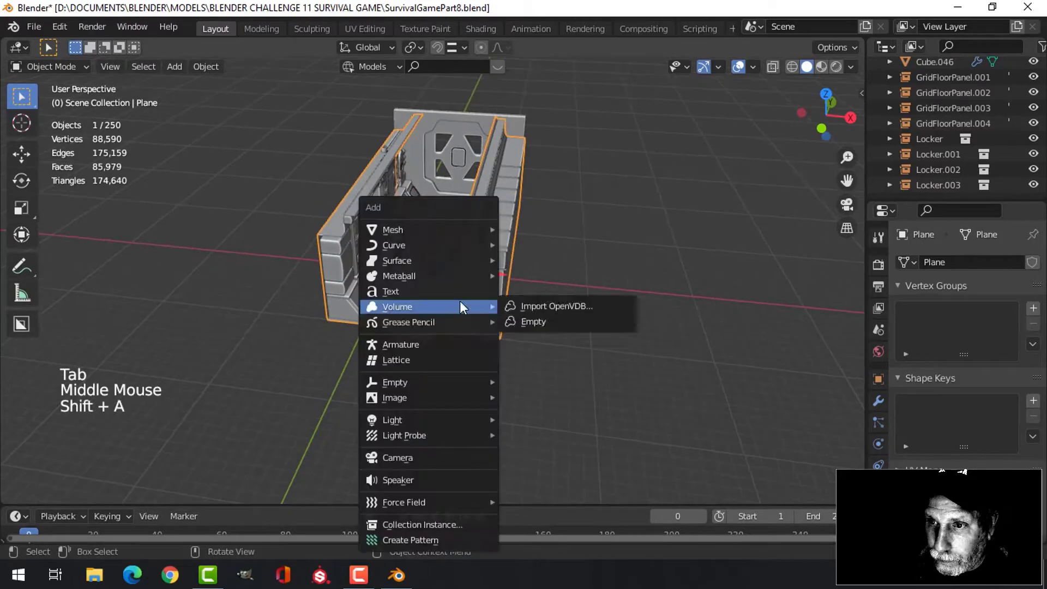
{"action": "mouse_move", "coordinate": [414, 230]}
{"action": "left_click", "coordinate": [546, 228]}
Raise the new plane about 12.24 m to roof height and move it along Y close to the door wall
{"action": "middle_click_drag", "start_coordinate": [545, 246], "coordinate": [502, 233]}
{"action": "scroll", "coordinate": [469, 262], "scroll_direction": "up", "scroll_amount": 2}
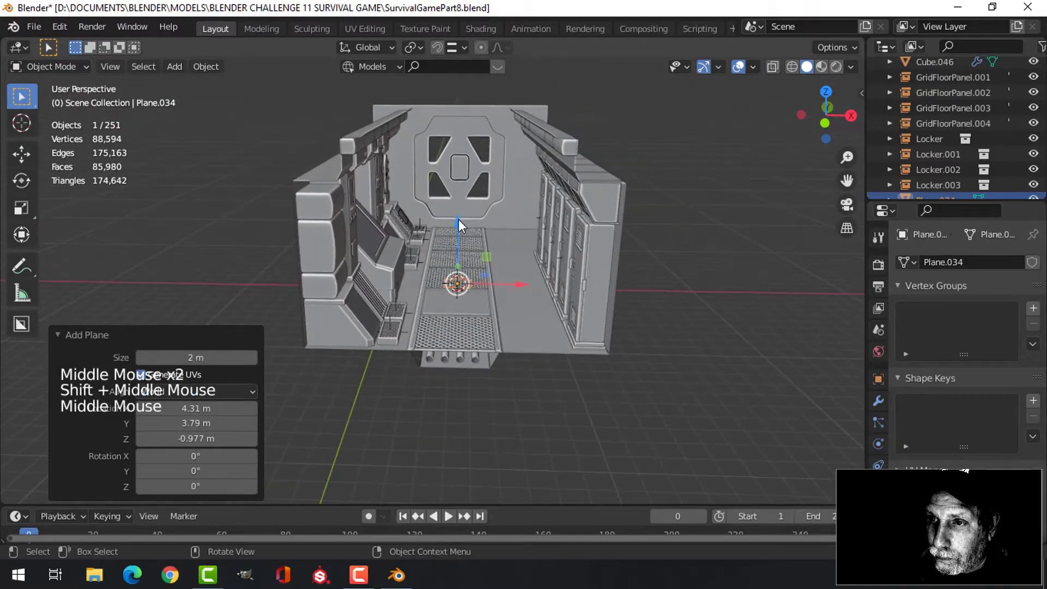
{"action": "left_click_drag", "start_coordinate": [458, 220], "coordinate": [484, 489]}
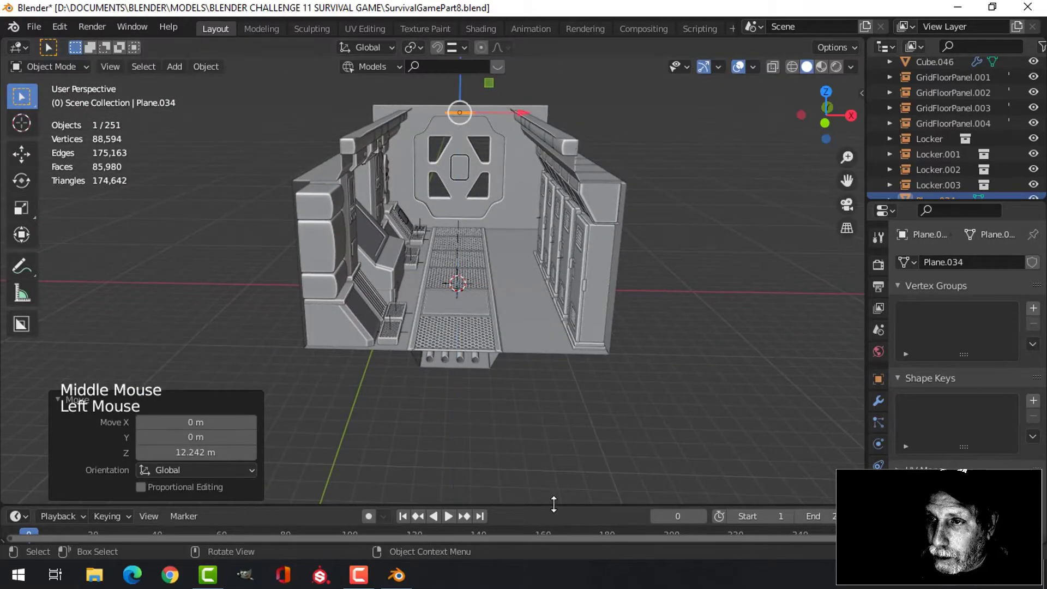
{"action": "middle_click_drag", "start_coordinate": [541, 237], "coordinate": [401, 311]}
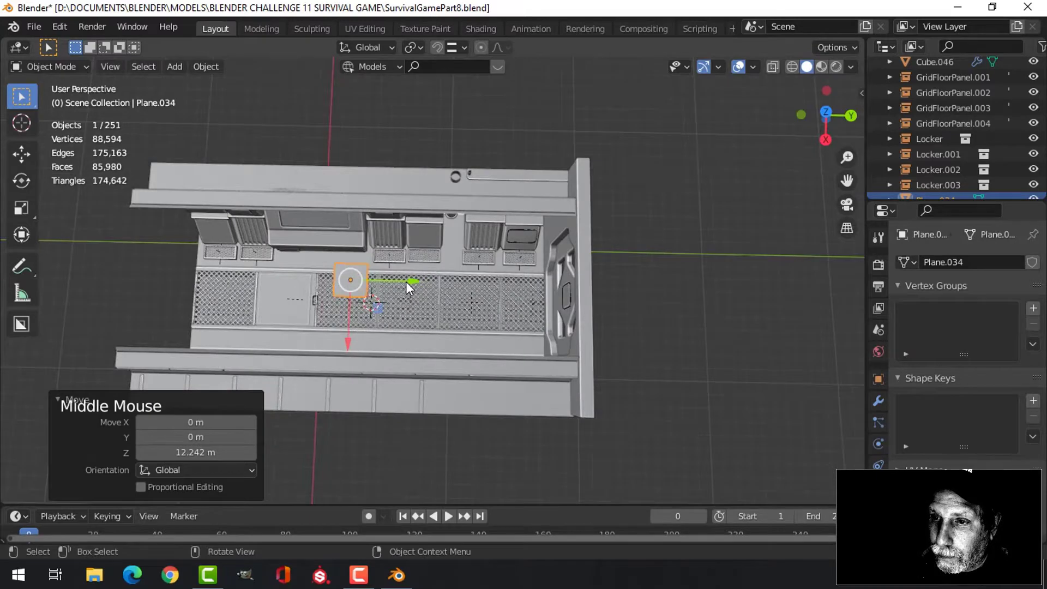
{"action": "left_click_drag", "start_coordinate": [406, 282], "coordinate": [622, 282]}
Scale the plane's mesh along X by about 4.56 in Edit Mode so it spans the room's width
{"action": "middle_click_drag", "start_coordinate": [621, 282], "coordinate": [442, 310]}
{"action": "scroll", "coordinate": [557, 309], "scroll_direction": "up", "scroll_amount": 2}
{"action": "key", "text": "Tab"}
{"action": "middle_click_drag", "start_coordinate": [432, 346], "coordinate": [429, 340]}
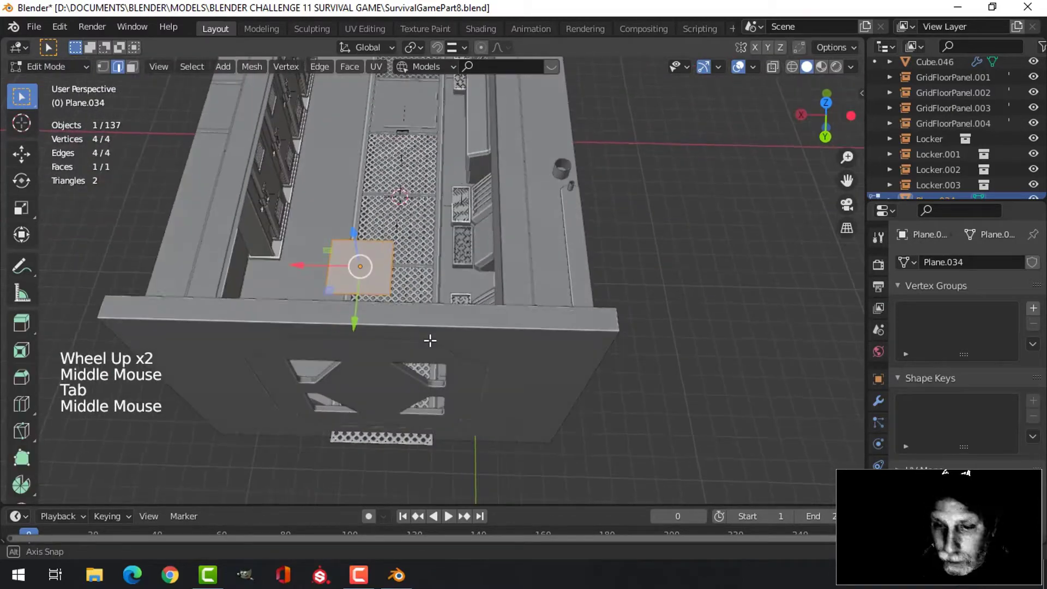
{"action": "key", "text": "s"}
{"action": "key", "text": "x"}
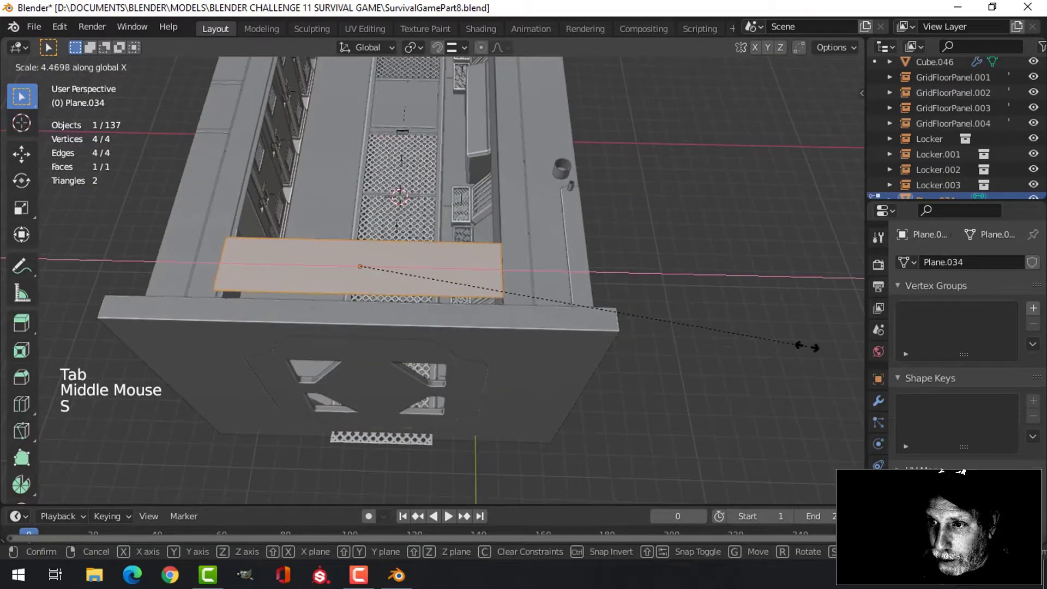
{"action": "left_click", "coordinate": [812, 350]}
Extend the plane along Y by moving its inner edge away from the door wall
{"action": "middle_click_drag", "start_coordinate": [568, 381], "coordinate": [458, 239]}
{"action": "left_click", "coordinate": [459, 239]}
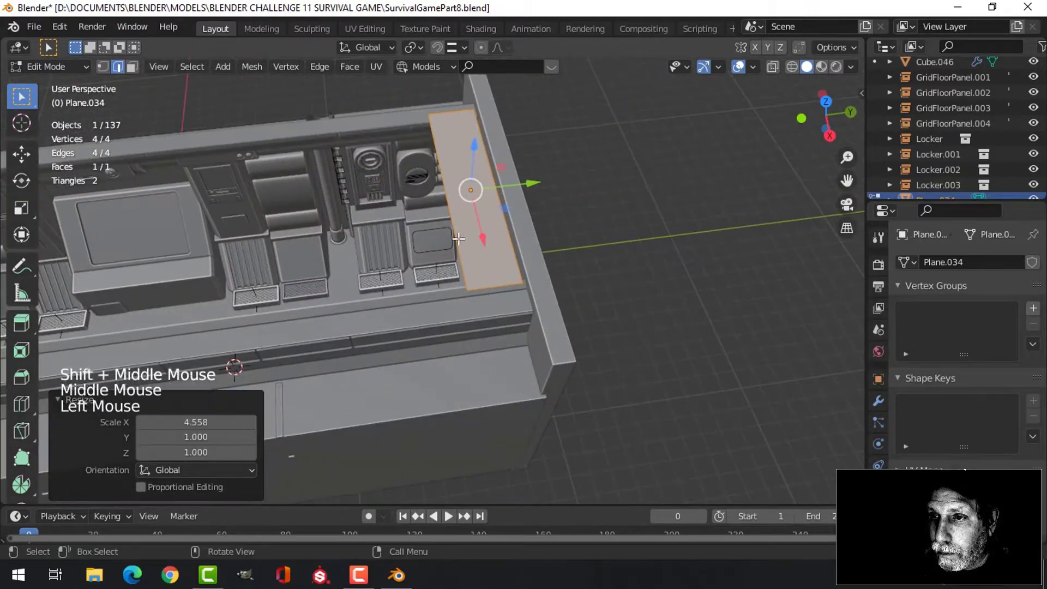
{"action": "left_click_drag", "start_coordinate": [480, 190], "coordinate": [399, 211]}
Add a centred lengthwise loop cut that splits the ceiling plane into two halves
{"action": "scroll", "coordinate": [399, 210], "scroll_direction": "down", "scroll_amount": 2}
{"action": "middle_click_drag", "start_coordinate": [382, 256], "coordinate": [577, 277]}
{"action": "scroll", "coordinate": [537, 286], "scroll_direction": "up", "scroll_amount": 2}
{"action": "scroll", "coordinate": [567, 259], "scroll_direction": "down", "scroll_amount": 1}
{"action": "key", "text": "ctrl+r"}
{"action": "left_click", "coordinate": [500, 263]}
{"action": "right_click", "coordinate": [501, 263]}
Delete the vertices of the ceiling plane's locker-side half from top view
{"action": "key", "text": "alt+a"}
{"action": "key", "text": "KP_7"}
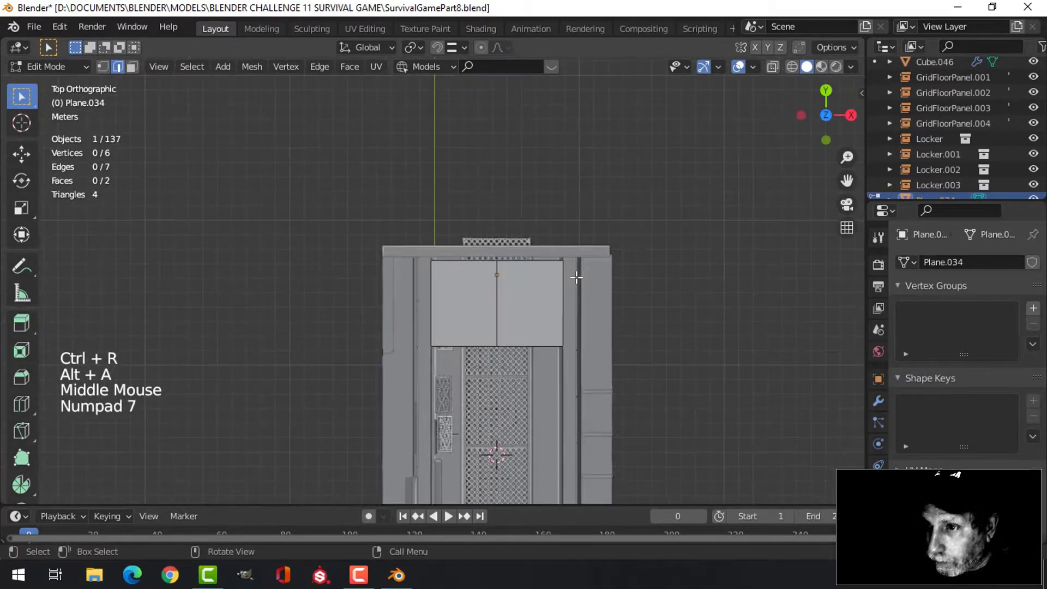
{"action": "key", "text": "1"}
{"action": "key", "text": "b"}
{"action": "left_click_drag", "start_coordinate": [533, 227], "coordinate": [611, 369]}
{"action": "key", "text": "x"}
{"action": "left_click", "coordinate": [588, 263]}
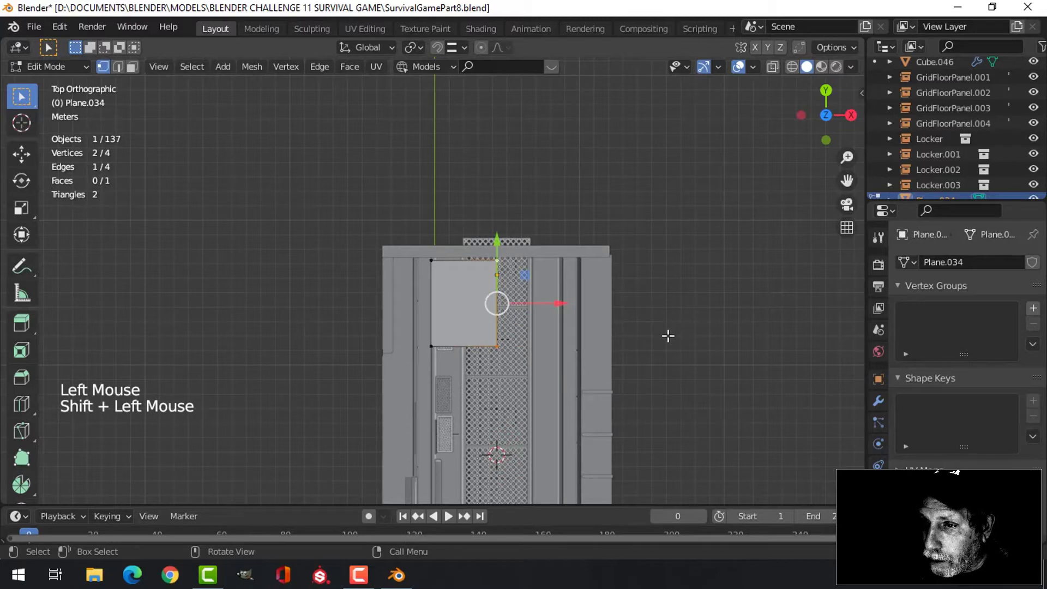
Add a Mirror modifier on the X axis to the half plane and enable Clipping
{"action": "left_click", "coordinate": [880, 399]}
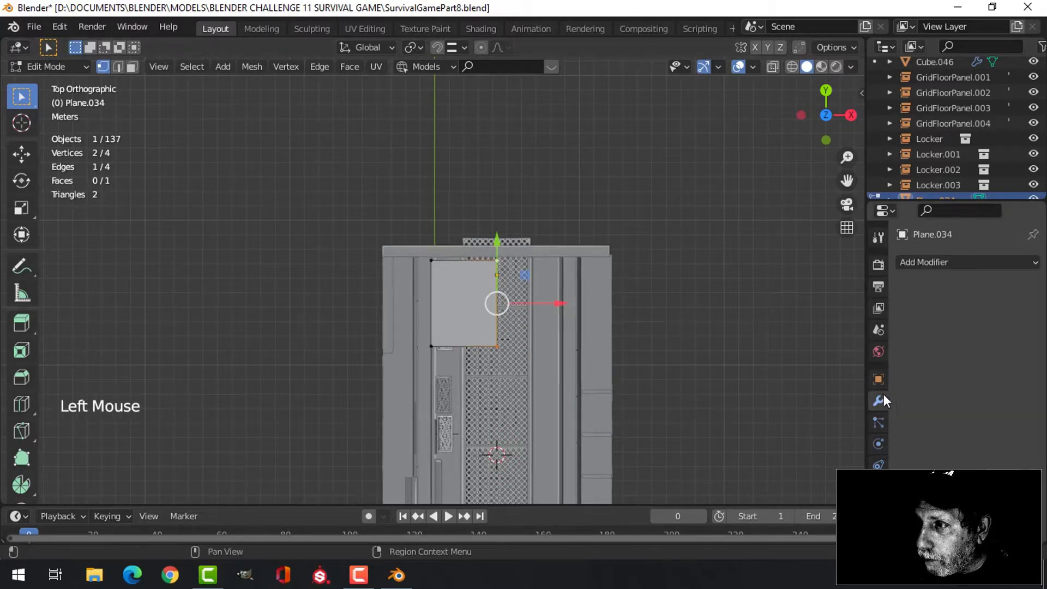
{"action": "left_click", "coordinate": [932, 266]}
{"action": "left_click", "coordinate": [748, 424]}
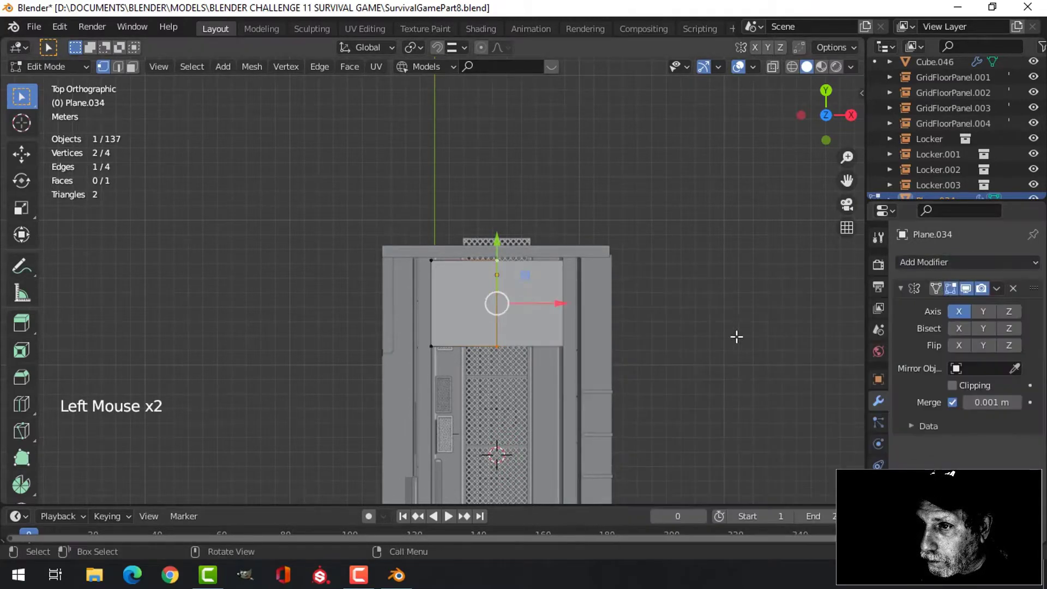
{"action": "left_click", "coordinate": [958, 387]}
Add a lengthwise loop cut to the half plane, slid toward the centre line with a factor of about -0.444
{"action": "scroll", "coordinate": [748, 391], "scroll_direction": "up", "scroll_amount": 4}
{"action": "middle_click_drag", "start_coordinate": [748, 390], "coordinate": [613, 345]}
{"action": "scroll", "coordinate": [704, 342], "scroll_direction": "down", "scroll_amount": 2}
{"action": "middle_click_drag", "start_coordinate": [490, 290], "coordinate": [512, 321], "text": "shift"}
{"action": "middle_click_drag", "start_coordinate": [511, 322], "coordinate": [527, 342]}
{"action": "key", "text": "alt+a"}
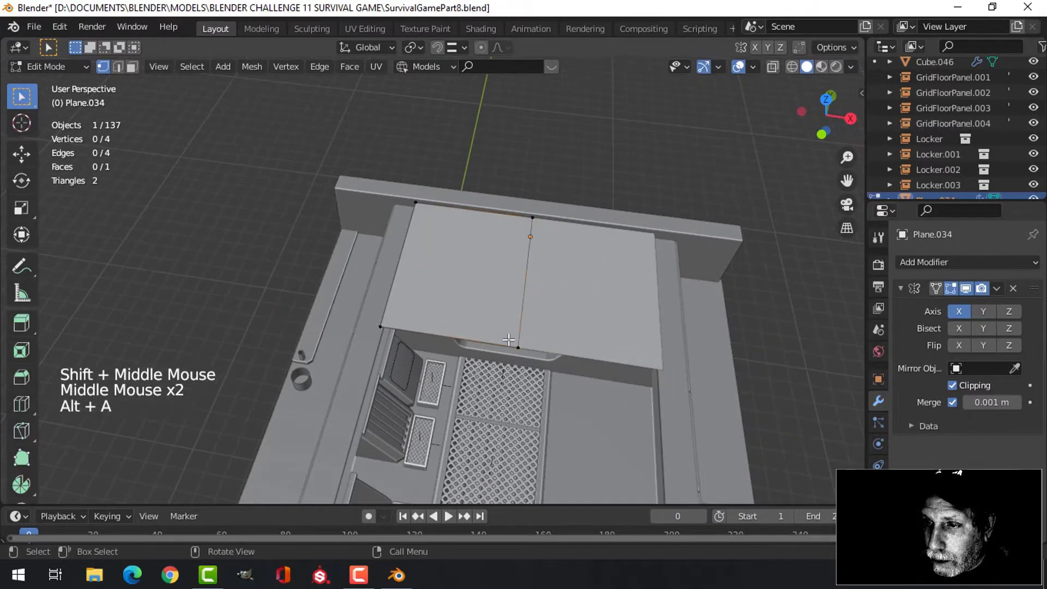
{"action": "key", "text": "ctrl+r"}
{"action": "left_click", "coordinate": [485, 339]}
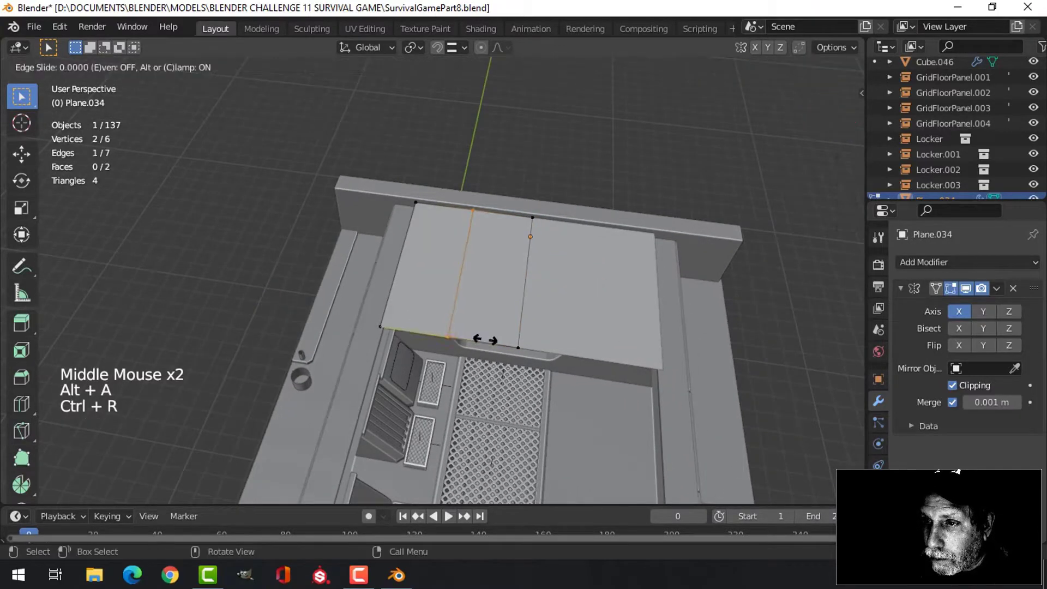
{"action": "left_click", "coordinate": [518, 343]}
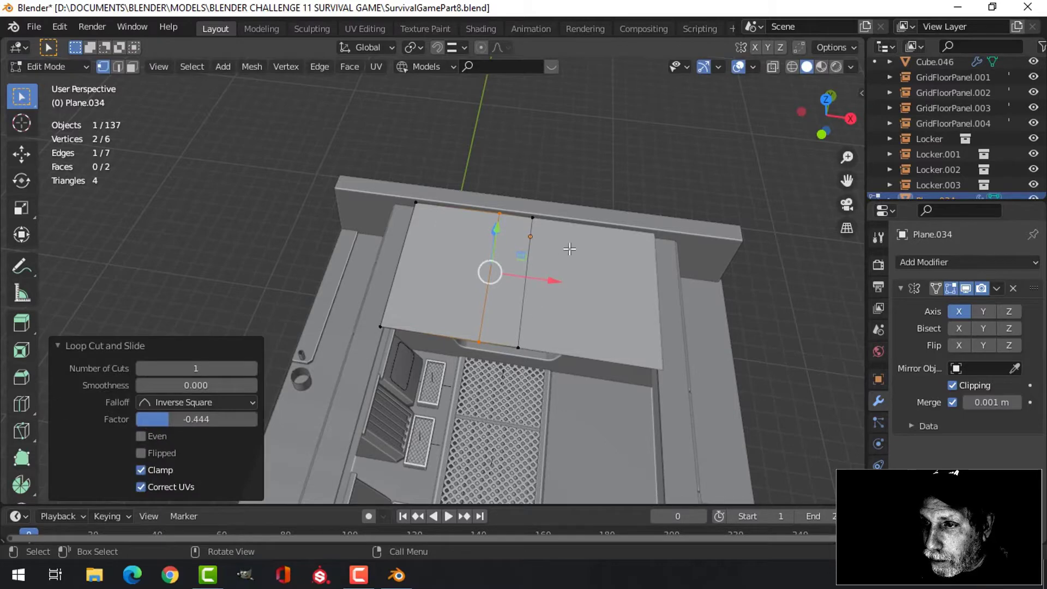
Add another lengthwise loop cut to the half plane, slid close to its outer edge
{"action": "key", "text": "ctrl+r"}
{"action": "left_click", "coordinate": [409, 328]}
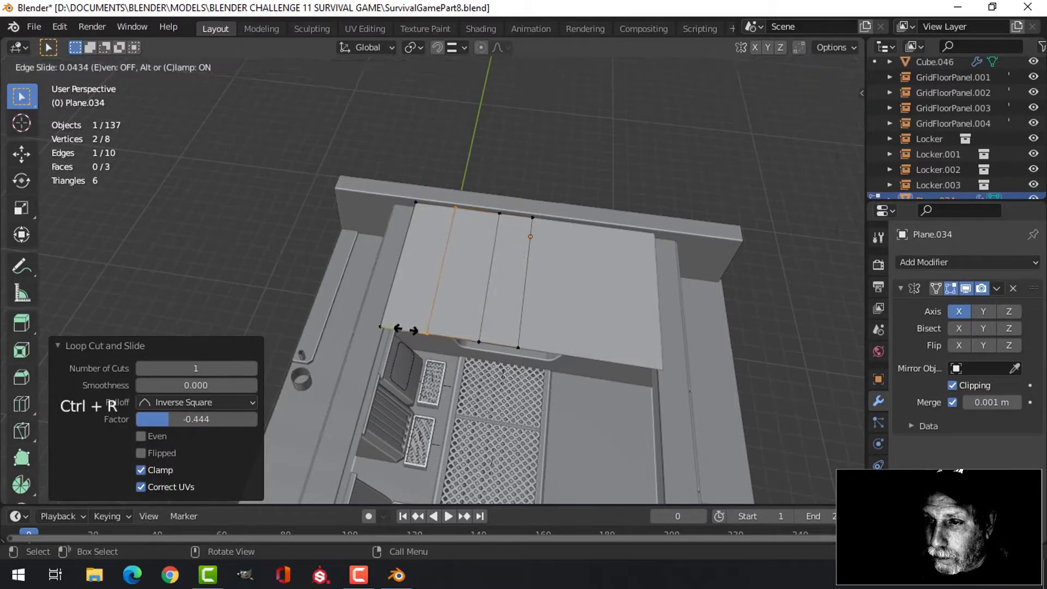
{"action": "left_click", "coordinate": [383, 323]}
{"action": "key", "text": "alt+a"}
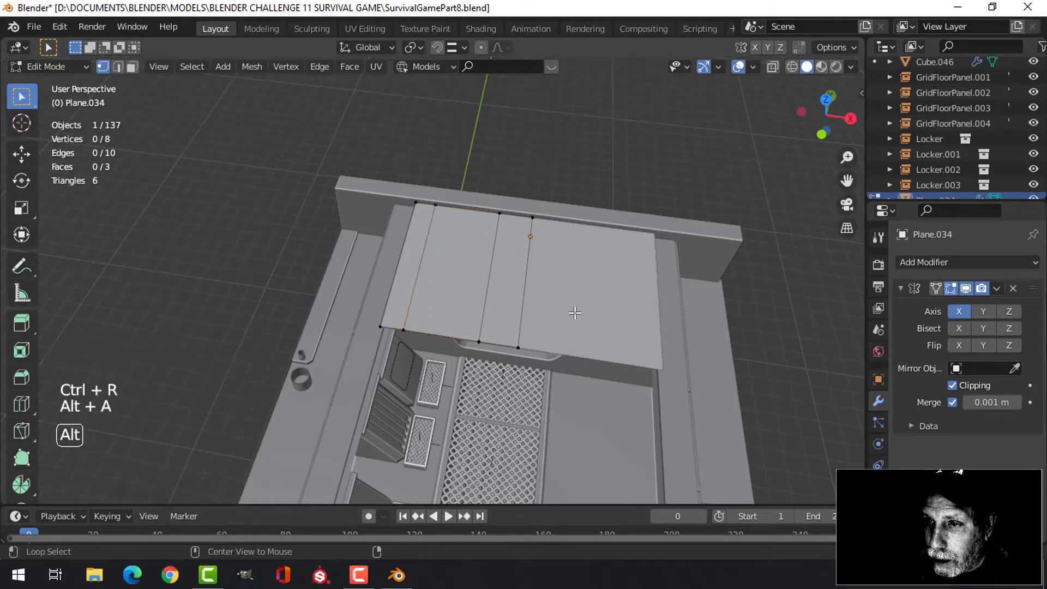
Add a centred crosswise loop cut to the half plane and bevel it about 2.24 m wide into two cuts near the ends
{"action": "middle_click_drag", "start_coordinate": [382, 323], "coordinate": [338, 273]}
{"action": "key", "text": "ctrl+r"}
{"action": "left_click", "coordinate": [308, 253]}
{"action": "right_click", "coordinate": [308, 253]}
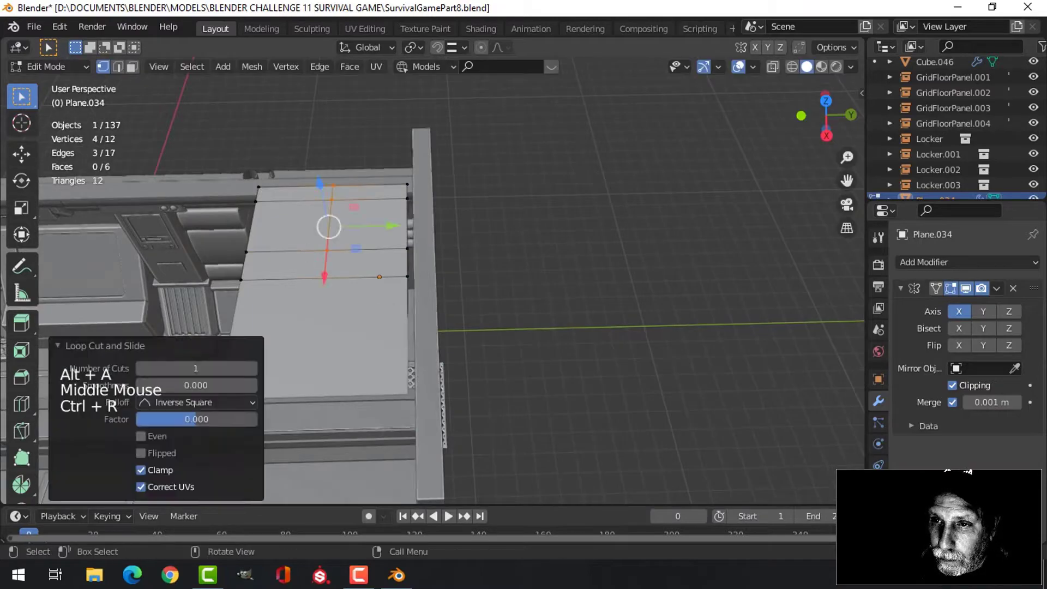
{"action": "key", "text": "ctrl+b"}
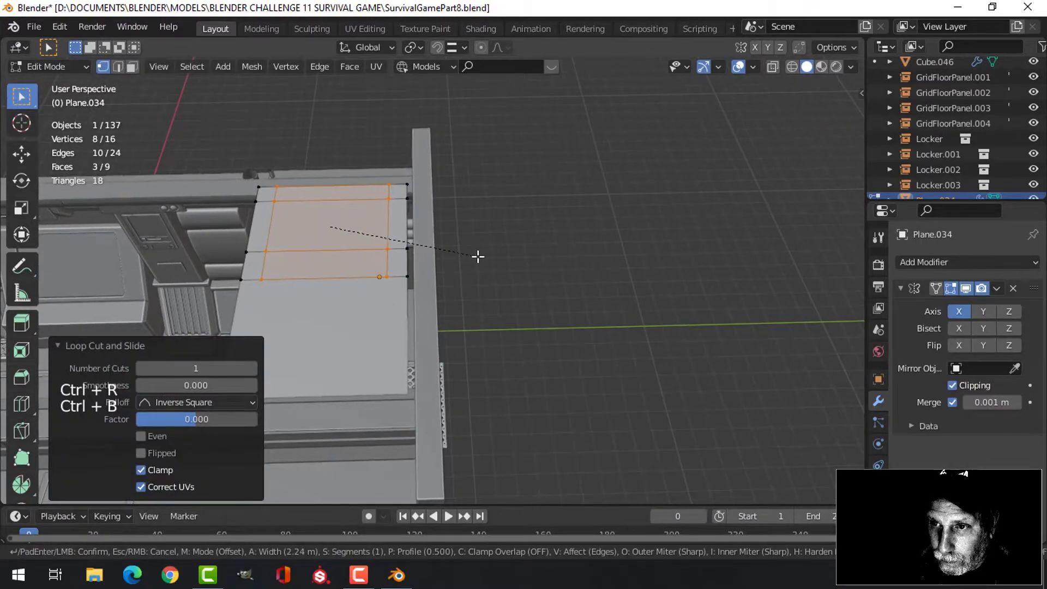
{"action": "left_click", "coordinate": [479, 256]}
{"action": "key", "text": "alt+a"}
Extrude the large middle face of the half plane upward by about 1.26 m
{"action": "middle_click_drag", "start_coordinate": [409, 275], "coordinate": [503, 291]}
{"action": "left_click", "coordinate": [441, 251]}
{"action": "middle_click_drag", "start_coordinate": [442, 252], "coordinate": [478, 320]}
{"action": "key", "text": "e"}
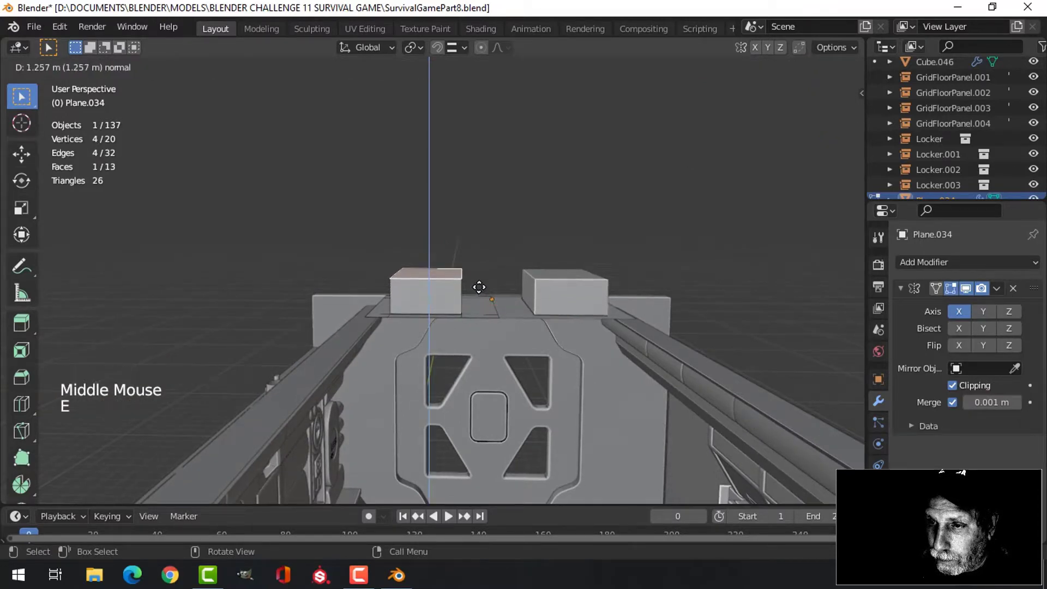
{"action": "left_click", "coordinate": [479, 286]}
{"action": "middle_click_drag", "start_coordinate": [498, 285], "coordinate": [539, 325]}
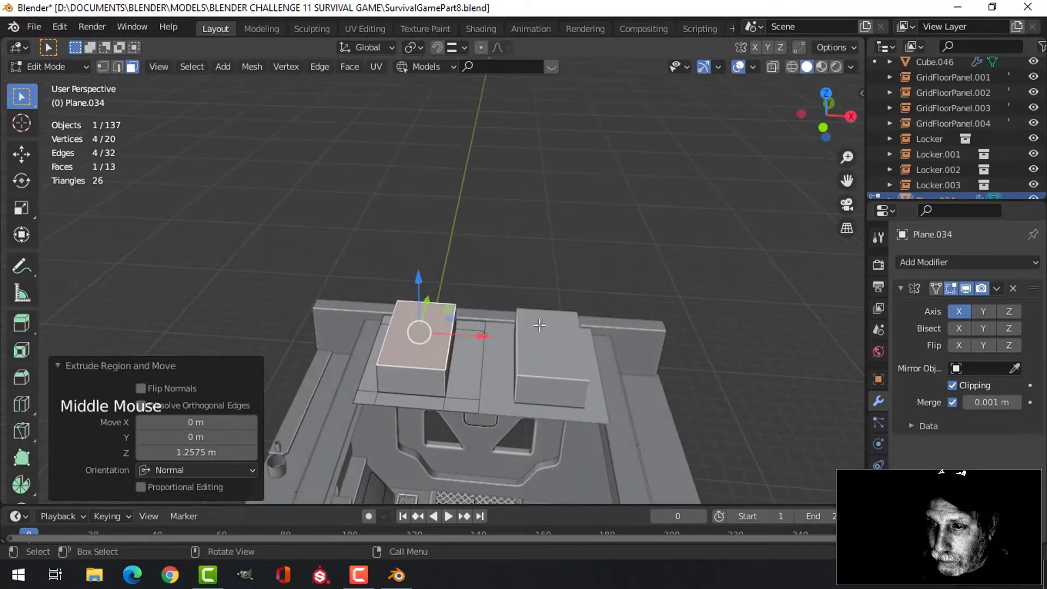
Scale the raised block's top face along X to slightly over half its width, giving sloped sides, and return to Object Mode
{"action": "key", "text": "s"}
{"action": "key", "text": "x"}
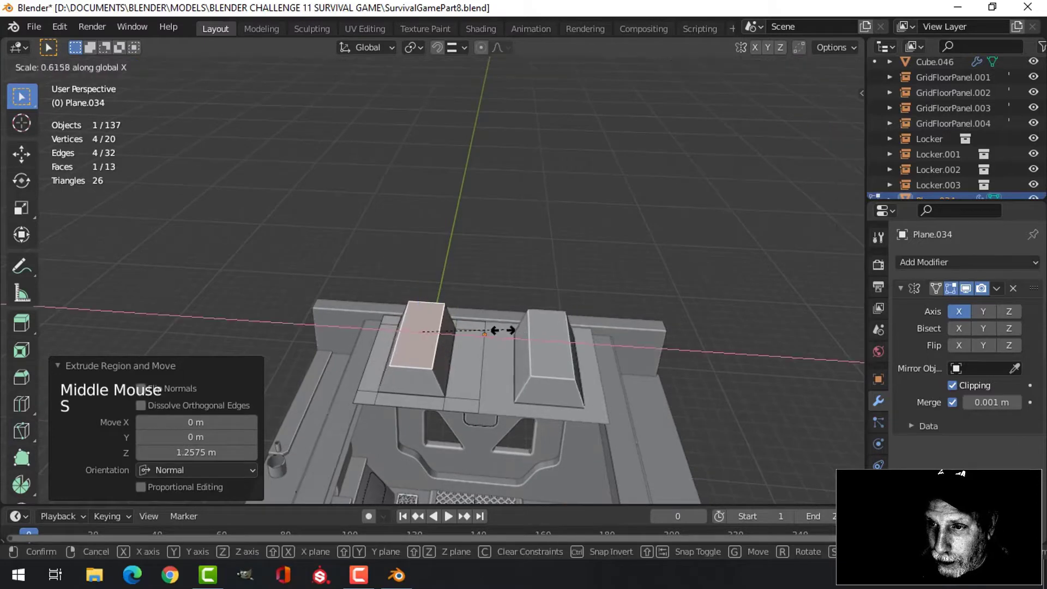
{"action": "left_click", "coordinate": [487, 331]}
{"action": "middle_click_drag", "start_coordinate": [487, 331], "coordinate": [521, 262]}
{"action": "scroll", "coordinate": [517, 289], "scroll_direction": "up", "scroll_amount": 2}
{"action": "middle_click_drag", "start_coordinate": [521, 262], "coordinate": [561, 373]}
{"action": "key", "text": "alt+a"}
{"action": "key", "text": "Tab"}
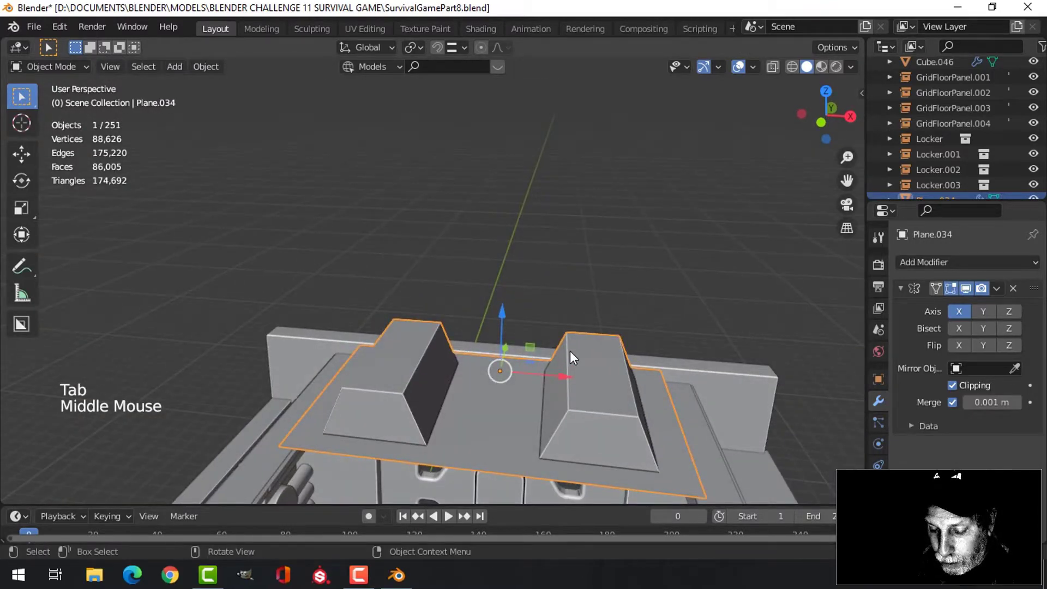
Move the ceiling object to a new collection named Ceiling
{"action": "key", "text": "m"}
{"action": "left_click", "coordinate": [534, 320]}
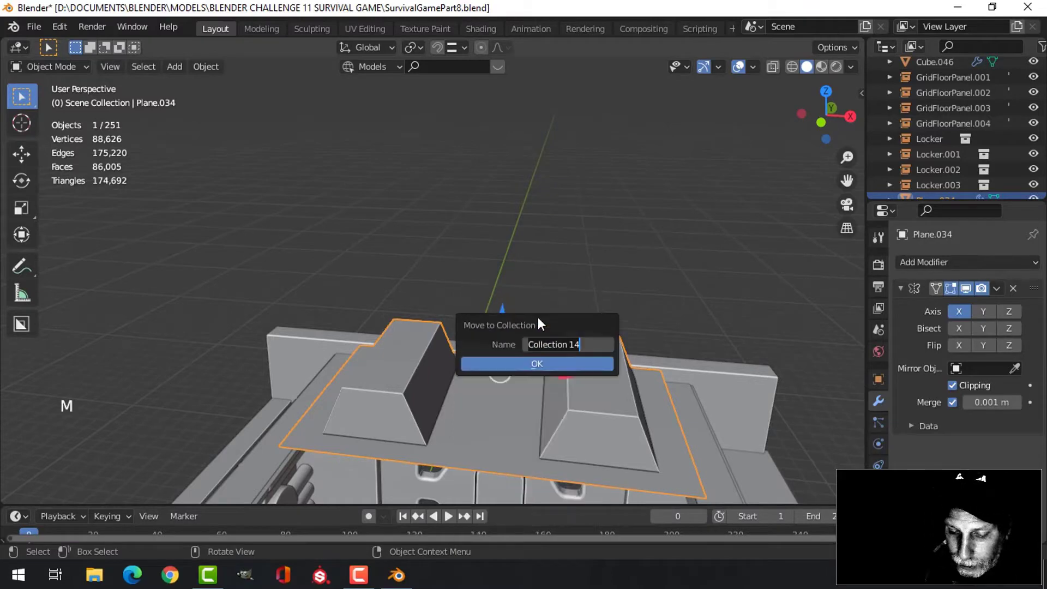
{"action": "type", "text": "Ceil"}
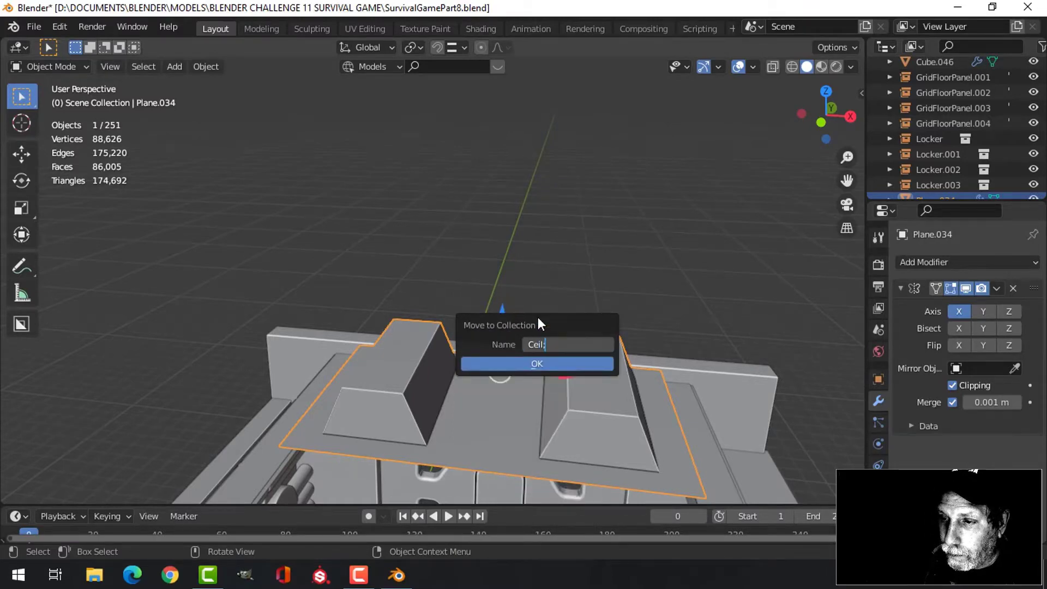
{"action": "type", "text": "ing"}
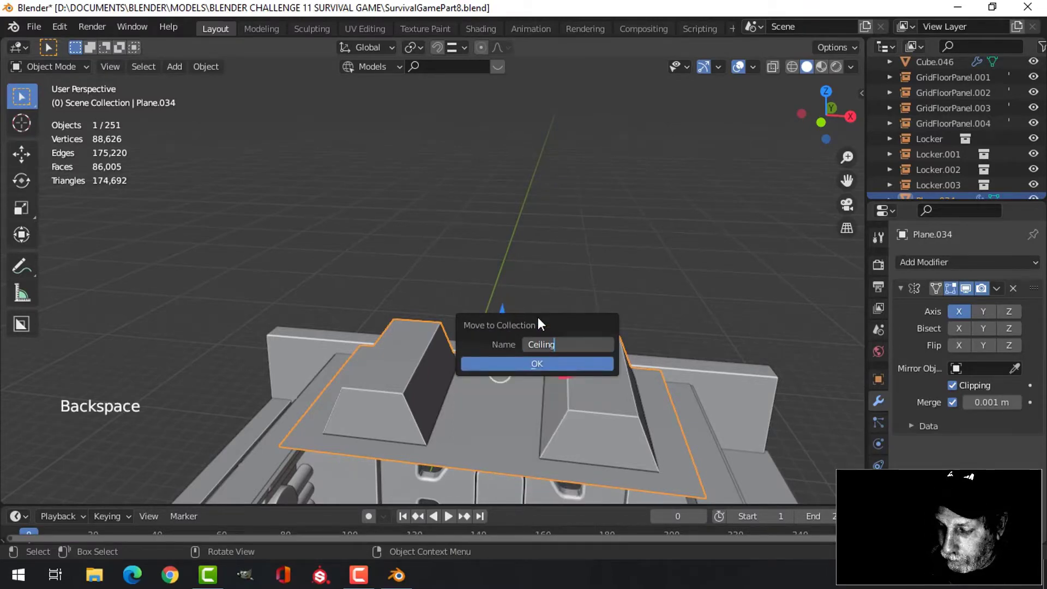
{"action": "key", "text": "Return"}
{"action": "key", "text": "Return"}
Isolate the ceiling in local view from below and add a Bevel modifier with 3 segments and a 0.02 m amount
{"action": "key", "text": "KP_Divide"}
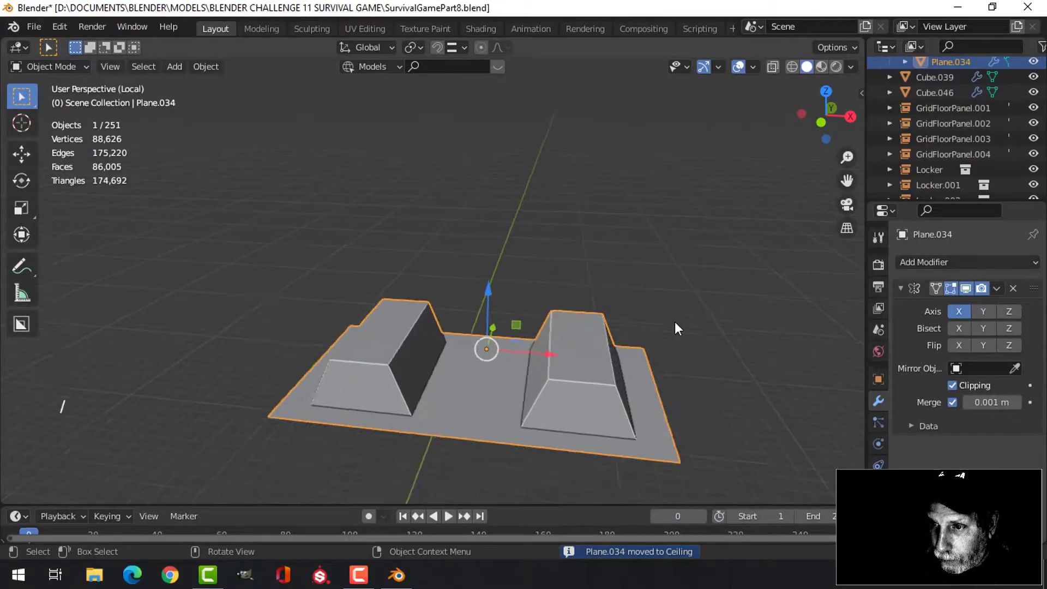
{"action": "key", "text": "ctrl+KP_7"}
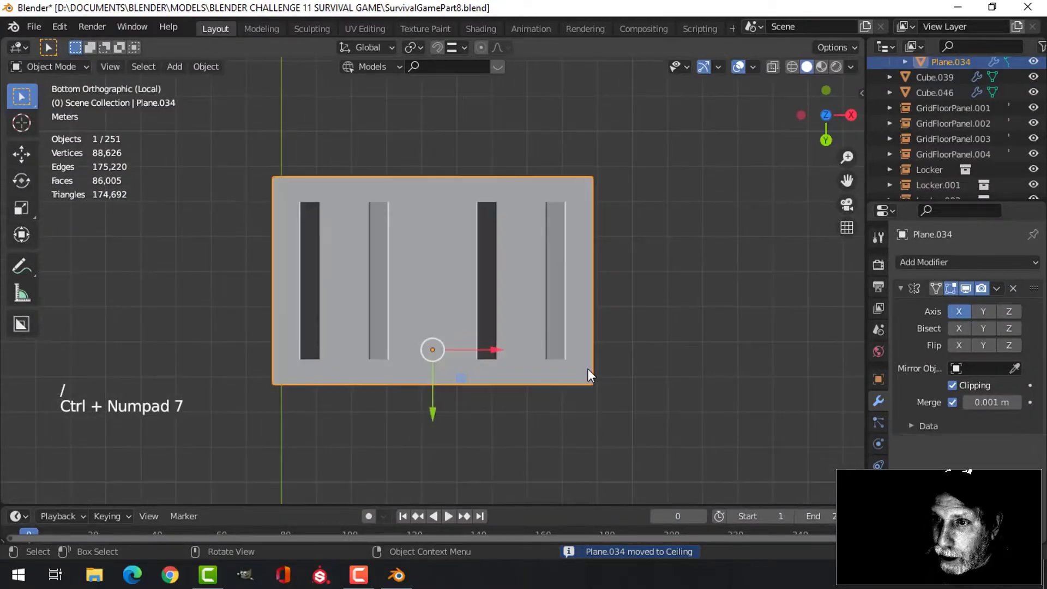
{"action": "scroll", "coordinate": [588, 368], "scroll_direction": "up", "scroll_amount": 2}
{"action": "middle_click_drag", "start_coordinate": [513, 304], "coordinate": [516, 327], "text": "shift"}
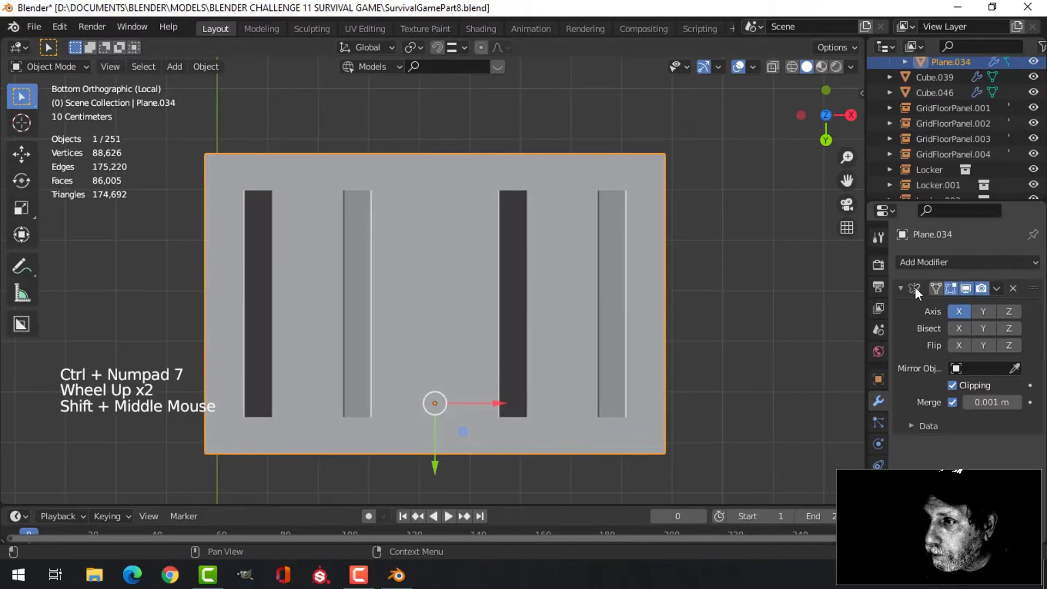
{"action": "left_click", "coordinate": [900, 288]}
{"action": "left_click", "coordinate": [932, 262]}
{"action": "left_click", "coordinate": [744, 321]}
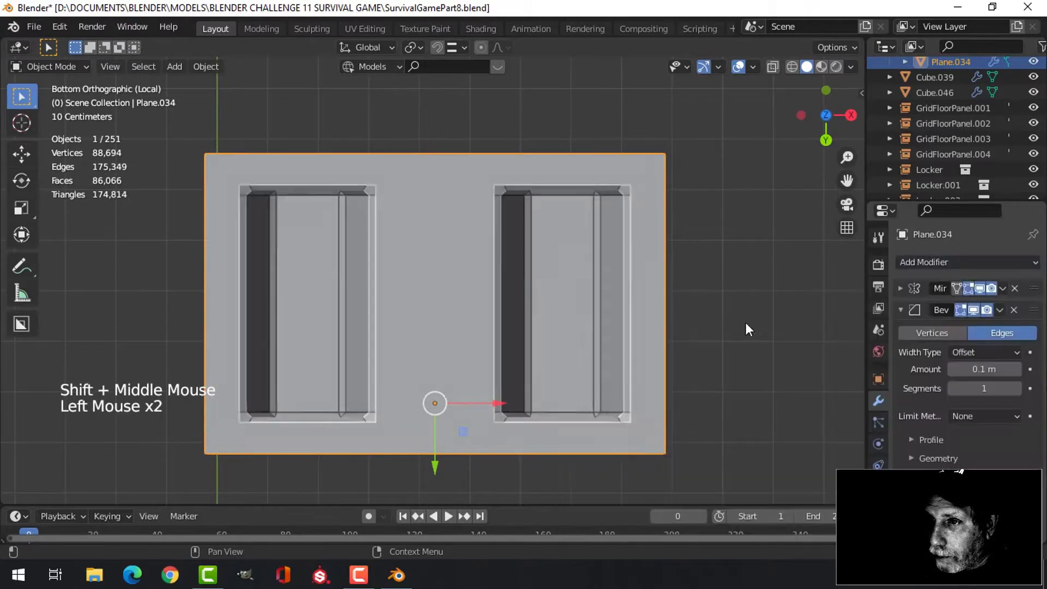
{"action": "left_click", "coordinate": [1016, 388]}
{"action": "left_click", "coordinate": [1016, 388]}
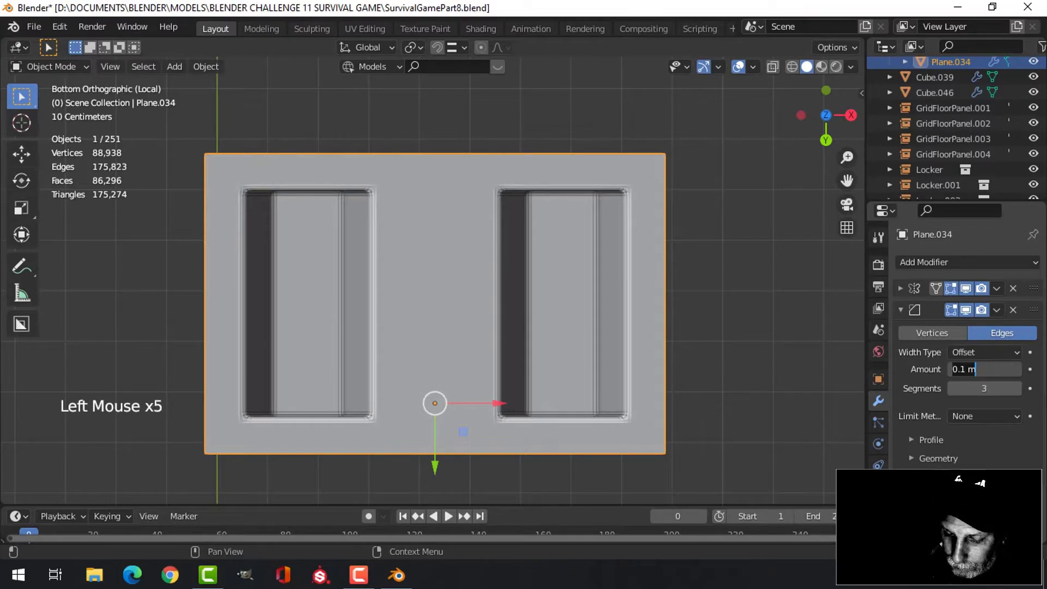
{"action": "type", "text": "0.02"}
{"action": "key", "text": "Return"}
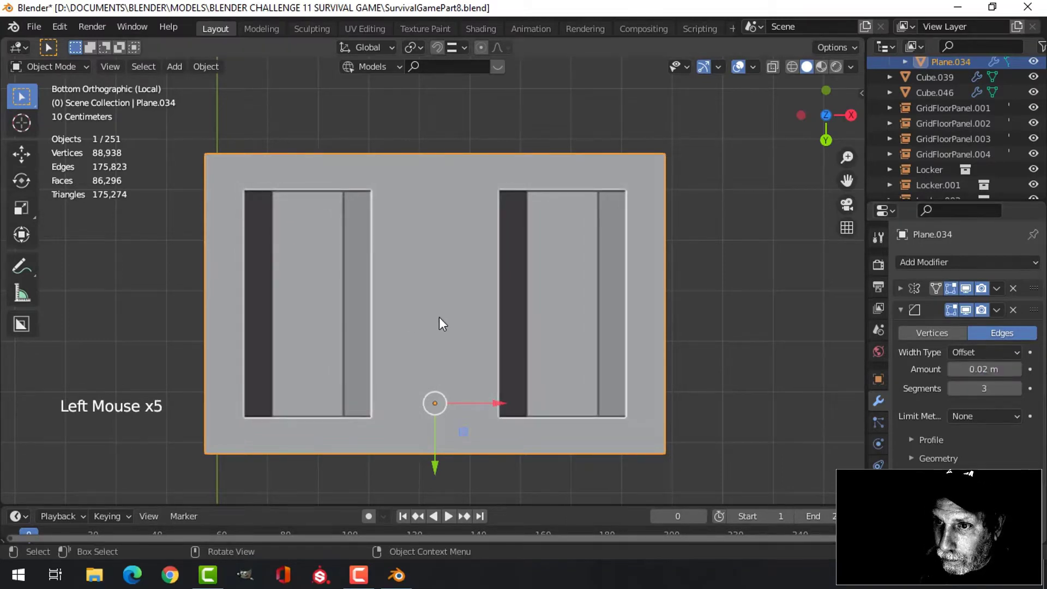
Add 11 evenly spaced crosswise loop cuts through the recessed section of the ceiling half in Edit Mode
{"action": "scroll", "coordinate": [440, 319], "scroll_direction": "down", "scroll_amount": 2}
{"action": "middle_click_drag", "start_coordinate": [411, 276], "coordinate": [462, 327]}
{"action": "scroll", "coordinate": [466, 347], "scroll_direction": "up", "scroll_amount": 3}
{"action": "middle_click_drag", "start_coordinate": [462, 328], "coordinate": [461, 289]}
{"action": "scroll", "coordinate": [448, 266], "scroll_direction": "down", "scroll_amount": 1}
{"action": "mouse_move", "coordinate": [461, 289]}
{"action": "middle_mouse_down"}
{"action": "mouse_move", "coordinate": [479, 315]}
{"action": "mouse_move", "coordinate": [474, 298]}
{"action": "mouse_move", "coordinate": [486, 303]}
{"action": "mouse_move", "coordinate": [398, 292]}
{"action": "mouse_move", "coordinate": [463, 268]}
{"action": "middle_mouse_up"}
{"action": "key", "text": "Tab"}
{"action": "scroll", "coordinate": [473, 298], "scroll_direction": "up", "scroll_amount": 1}
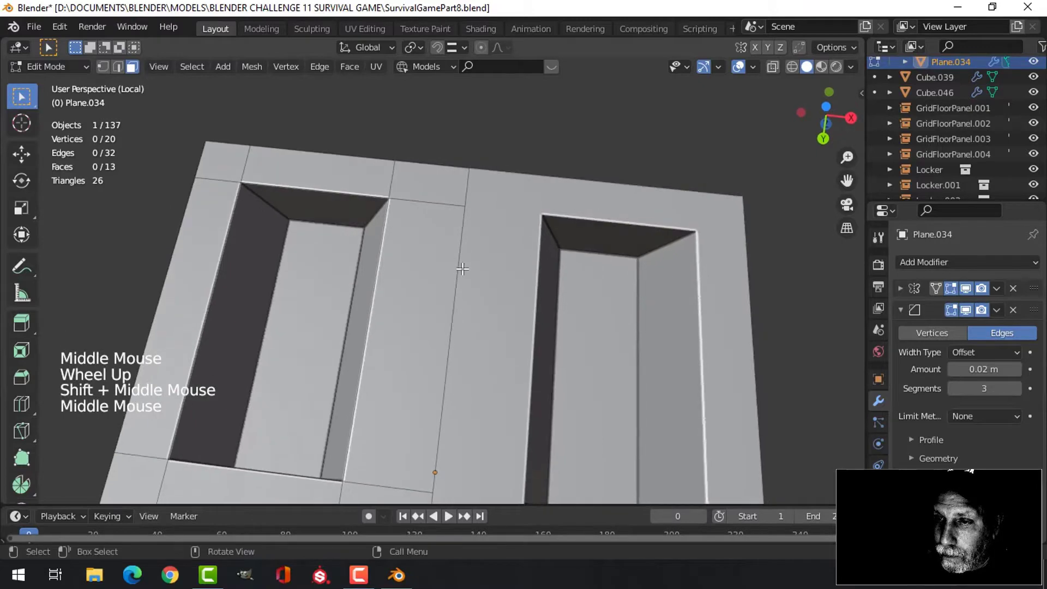
{"action": "key", "text": "ctrl+r"}
{"action": "scroll", "coordinate": [461, 270], "scroll_direction": "up", "scroll_amount": 7}
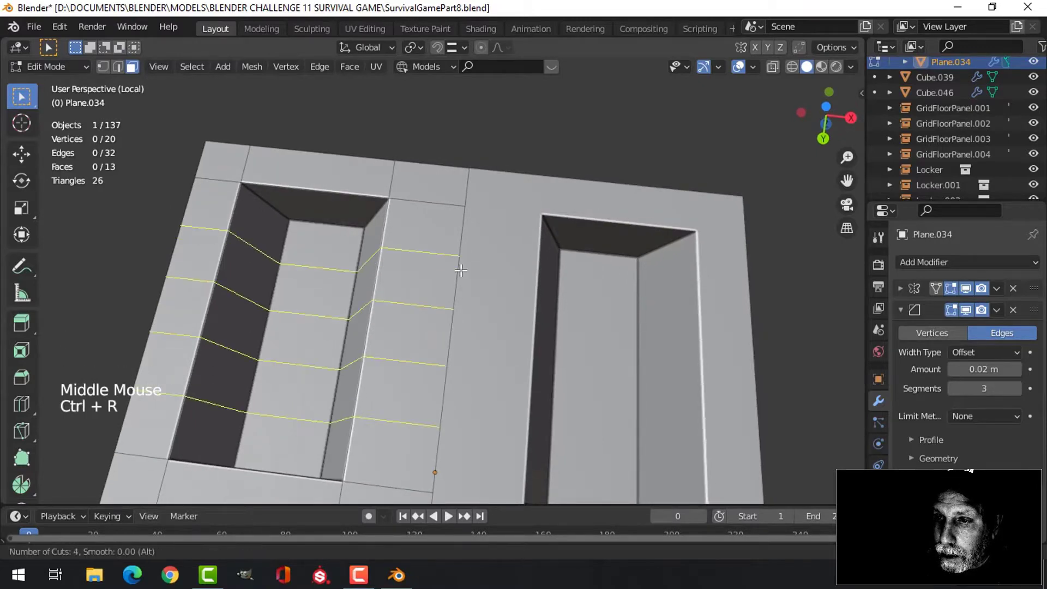
{"action": "scroll", "coordinate": [461, 270], "scroll_direction": "up", "scroll_amount": 3}
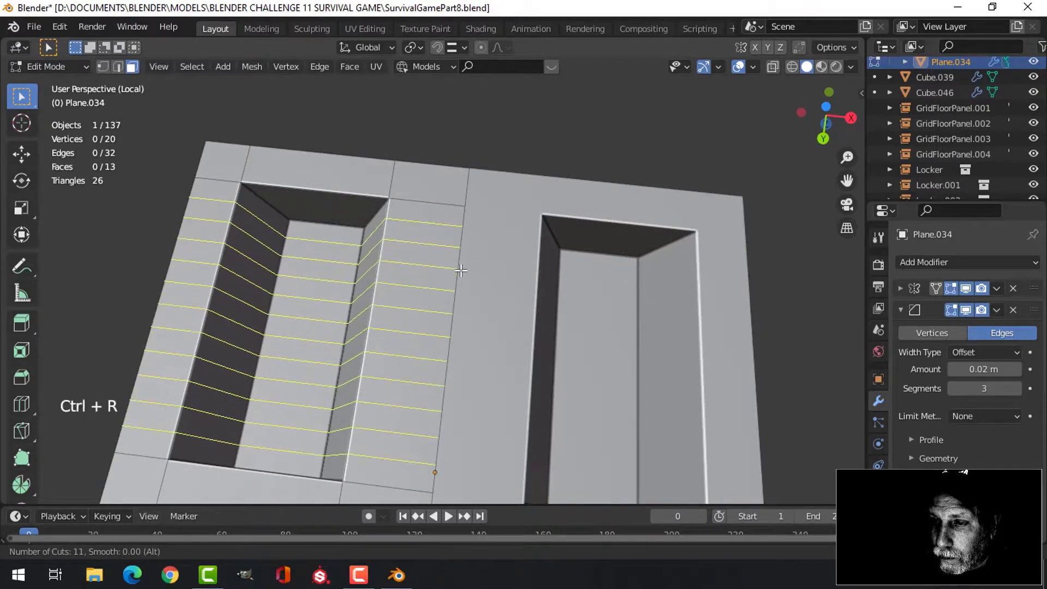
{"action": "left_click", "coordinate": [461, 270]}
{"action": "right_click", "coordinate": [461, 270]}
{"action": "scroll", "coordinate": [414, 290], "scroll_direction": "down", "scroll_amount": 1}
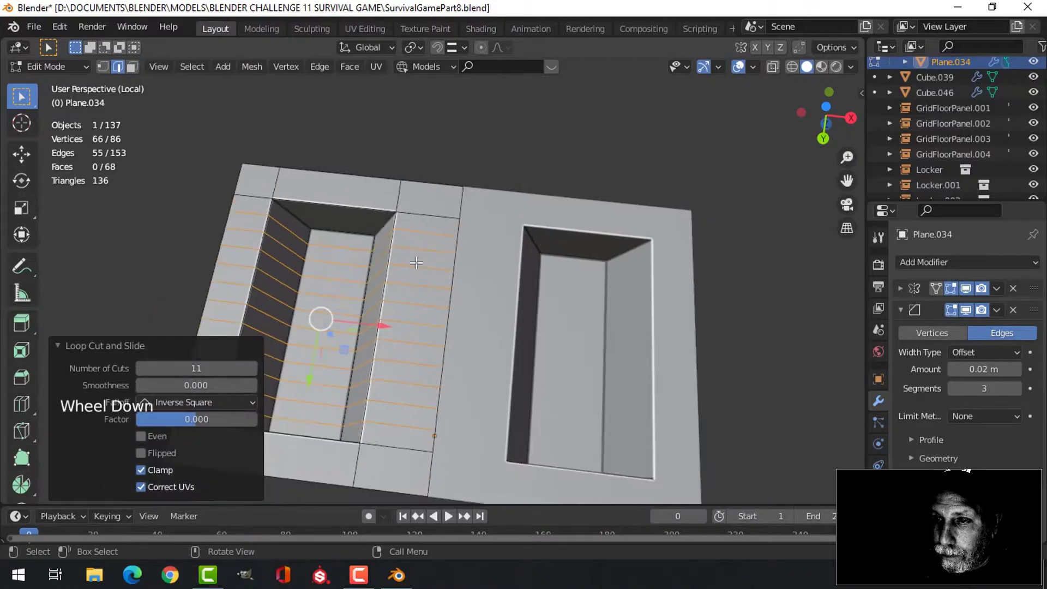
Add a centred lengthwise loop cut between the recess and the centre line, and bevel it into two cuts near the strip's sides
{"action": "key", "text": "ctrl+r"}
{"action": "left_click", "coordinate": [419, 254]}
{"action": "key", "text": "ctrl+b"}
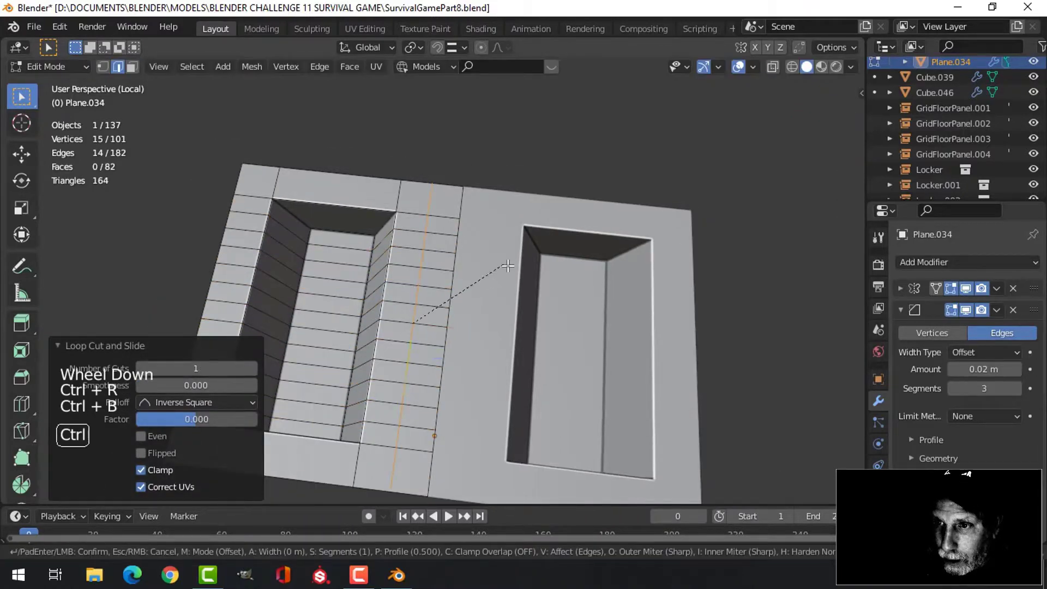
{"action": "left_click", "coordinate": [543, 270]}
{"action": "key", "text": "alt+a"}
{"action": "middle_click_drag", "start_coordinate": [409, 322], "coordinate": [473, 272]}
Select the 12 faces in the strip beside the centre line and inset them individually by about 0.023
{"action": "key", "text": "3"}
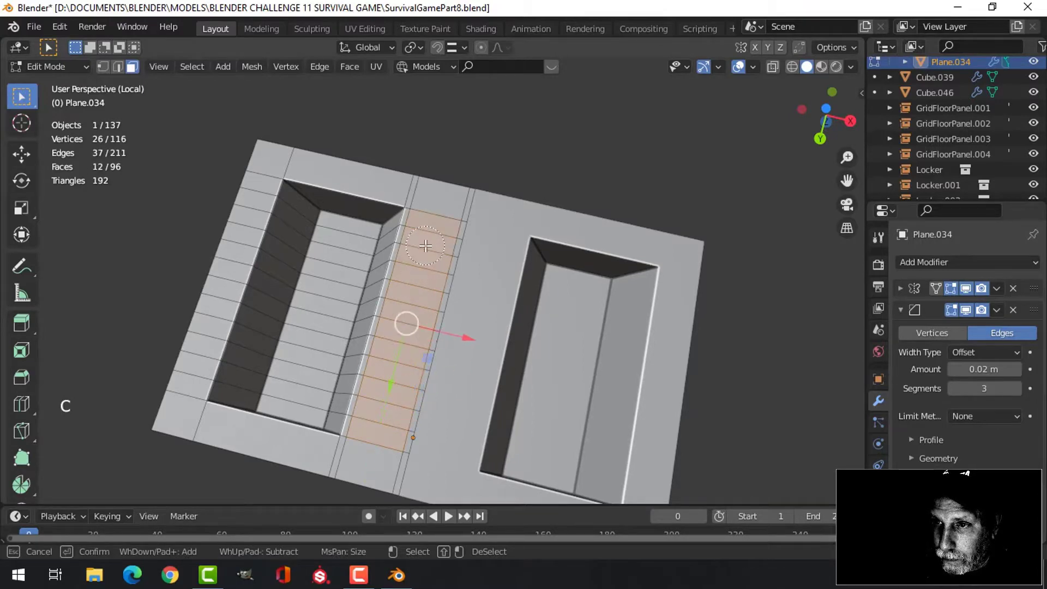
{"action": "middle_click_drag", "start_coordinate": [529, 308], "coordinate": [552, 344]}
{"action": "scroll", "coordinate": [526, 334], "scroll_direction": "up", "scroll_amount": 1}
{"action": "key", "text": "i"}
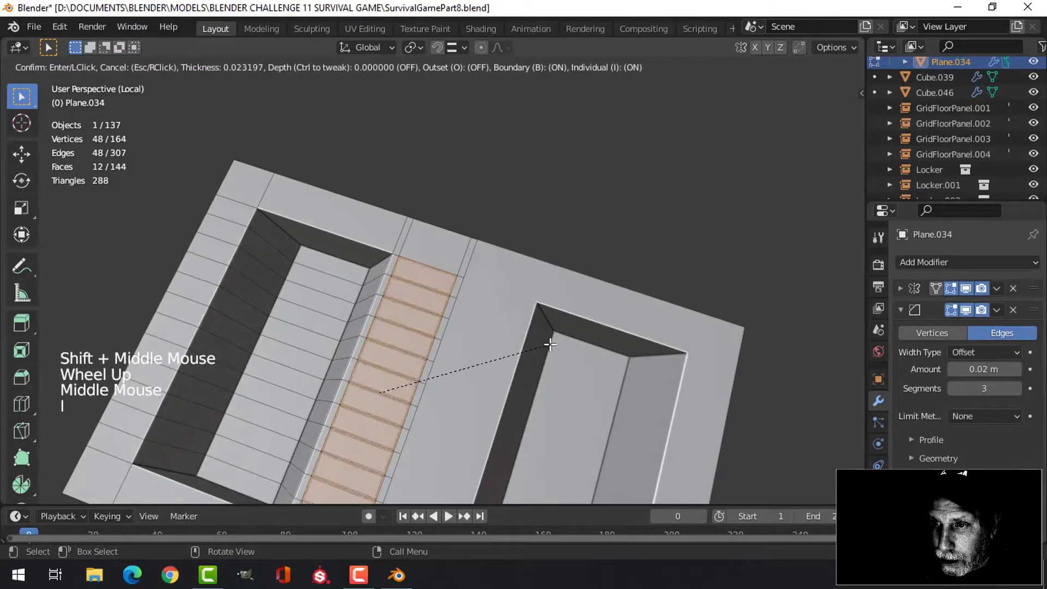
{"action": "left_click", "coordinate": [549, 344]}
Extrude the 12 inset faces about 0.11 m into the ceiling to form slots
{"action": "middle_click_drag", "start_coordinate": [538, 339], "coordinate": [495, 313]}
{"action": "key", "text": "e"}
{"action": "left_click", "coordinate": [451, 367]}
{"action": "scroll", "coordinate": [433, 262], "scroll_direction": "up", "scroll_amount": 3}
{"action": "scroll", "coordinate": [487, 324], "scroll_direction": "up", "scroll_amount": 2}
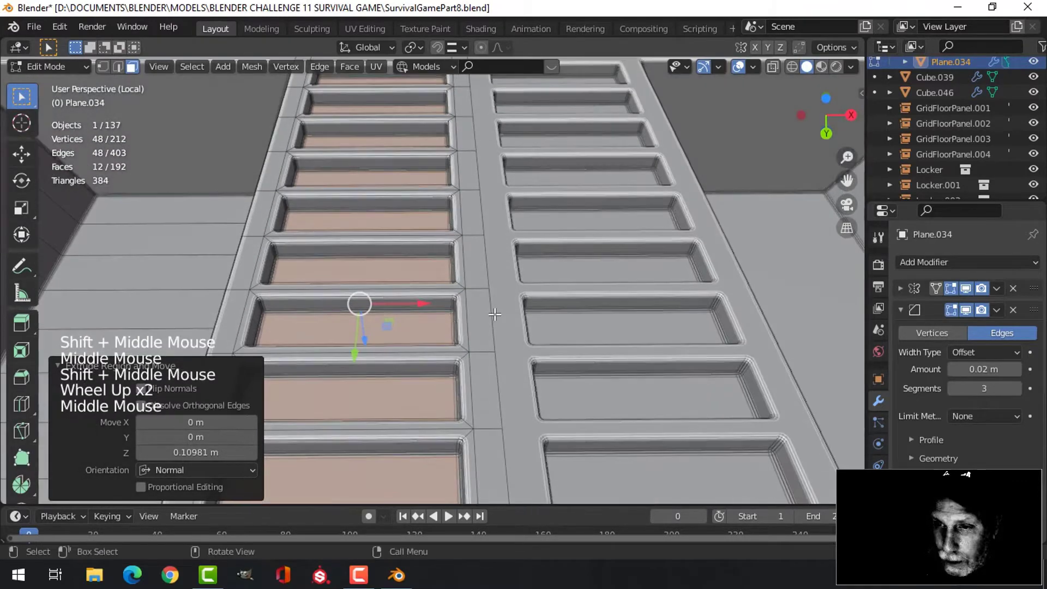
Scale the slot bottom faces along X by about 0.938 to taper the slot ends
{"action": "key", "text": "s"}
{"action": "key", "text": "x"}
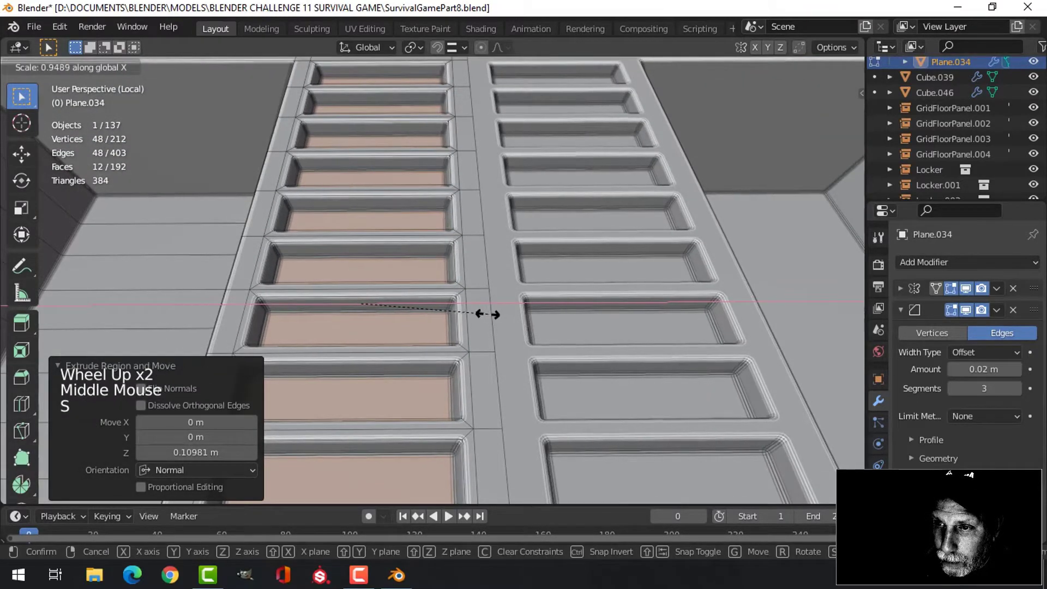
{"action": "left_click", "coordinate": [486, 314]}
{"action": "middle_click_drag", "start_coordinate": [486, 314], "coordinate": [281, 313]}
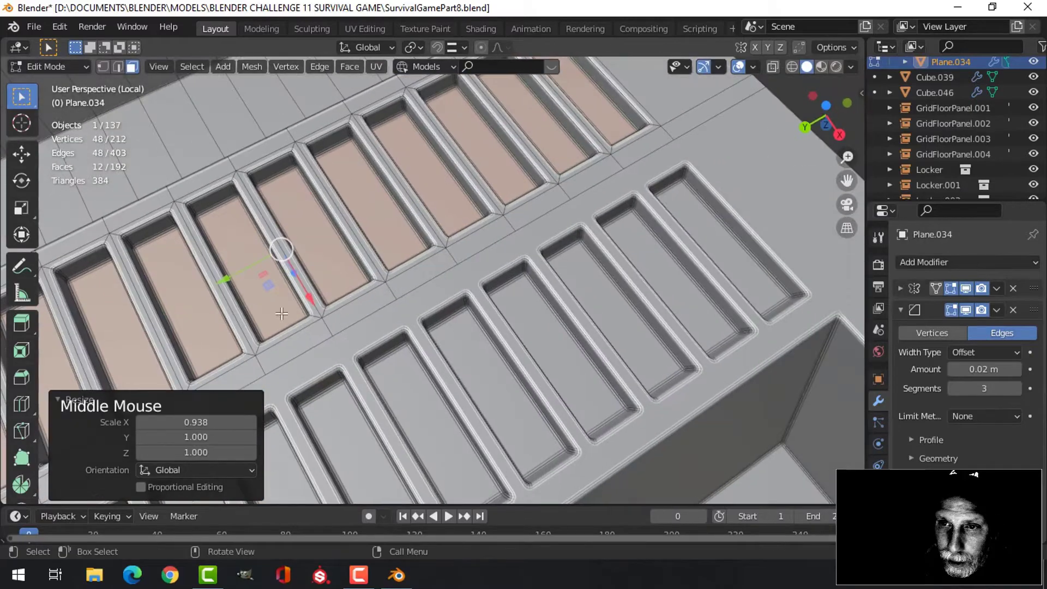
{"action": "middle_click_drag", "start_coordinate": [327, 274], "coordinate": [461, 76]}
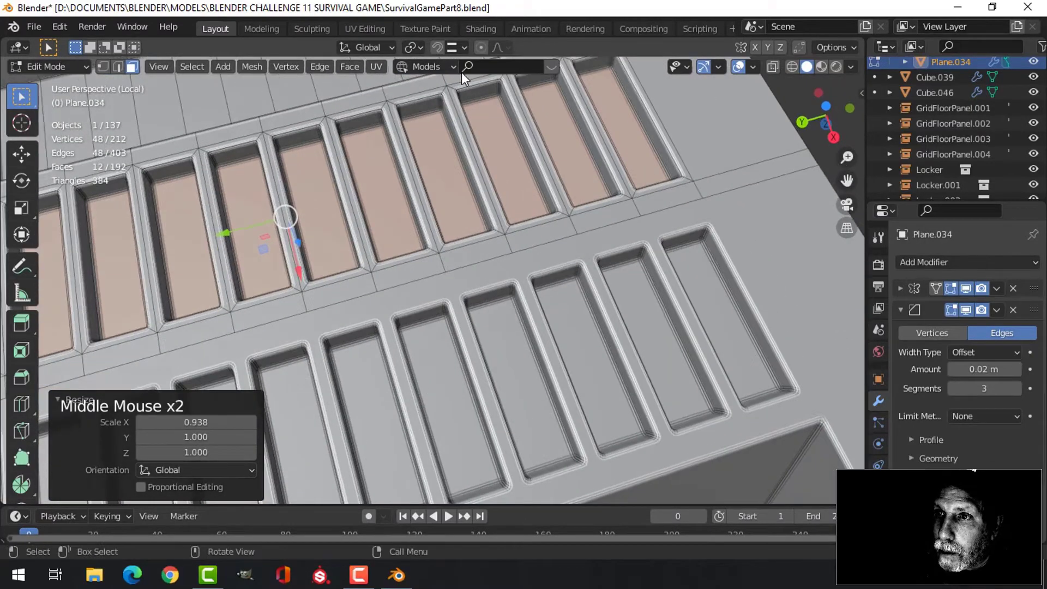
Set the transform pivot to Individual Origins and scale the slot bottom faces along Y by about 0.814
{"action": "left_click", "coordinate": [414, 47]}
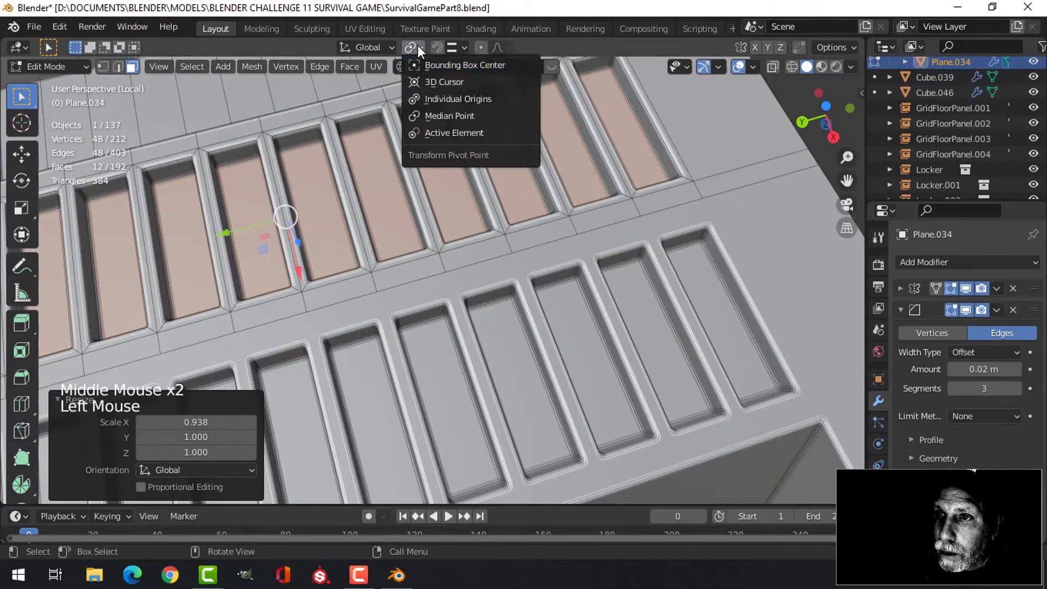
{"action": "left_click", "coordinate": [427, 100]}
{"action": "middle_click_drag", "start_coordinate": [426, 100], "coordinate": [233, 143]}
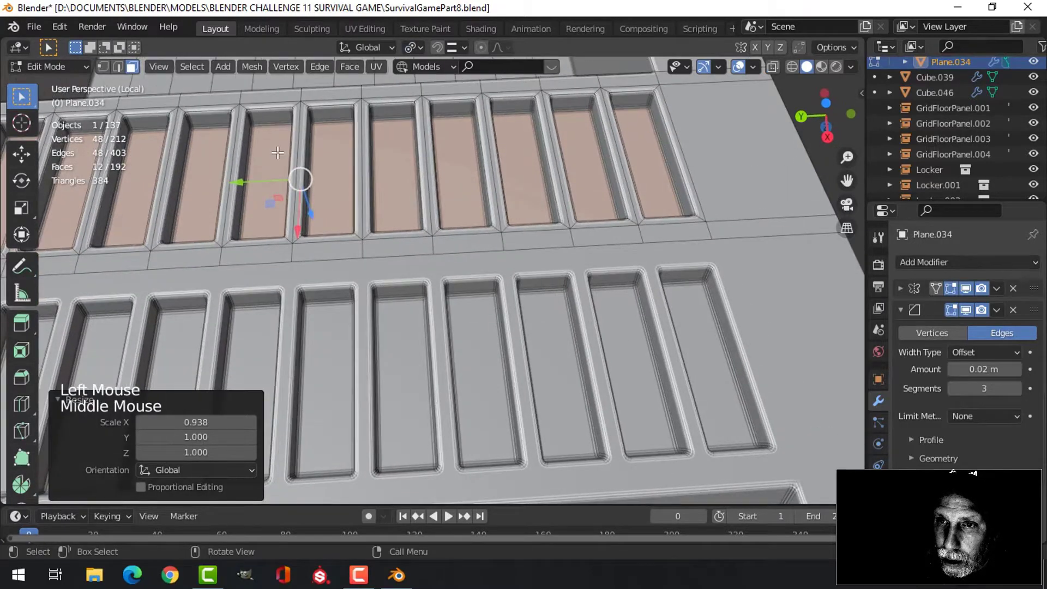
{"action": "key", "text": "s"}
{"action": "key", "text": "y"}
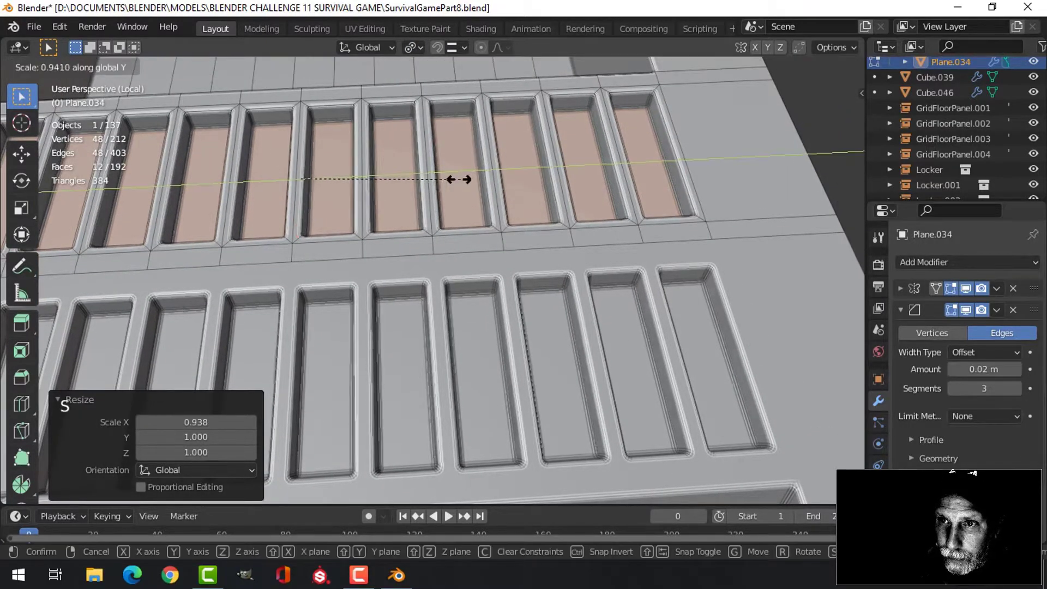
{"action": "left_click", "coordinate": [440, 181]}
{"action": "mouse_move", "coordinate": [439, 181]}
{"action": "middle_mouse_down"}
{"action": "mouse_move", "coordinate": [509, 153]}
{"action": "mouse_move", "coordinate": [438, 174]}
{"action": "middle_mouse_up"}
Set the transform pivot back to Median Point, return to Object Mode and clear the selection
{"action": "left_click", "coordinate": [413, 47]}
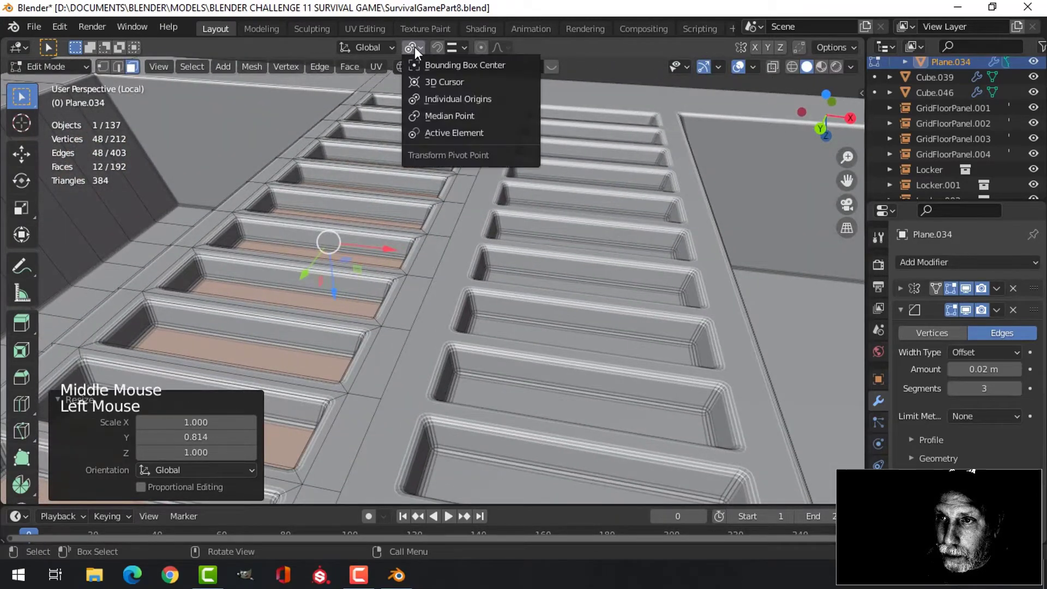
{"action": "left_click", "coordinate": [423, 111]}
{"action": "key", "text": "Tab"}
{"action": "scroll", "coordinate": [429, 177], "scroll_direction": "down", "scroll_amount": 1}
{"action": "scroll", "coordinate": [430, 176], "scroll_direction": "down", "scroll_amount": 2}
{"action": "middle_click_drag", "start_coordinate": [430, 177], "coordinate": [491, 274]}
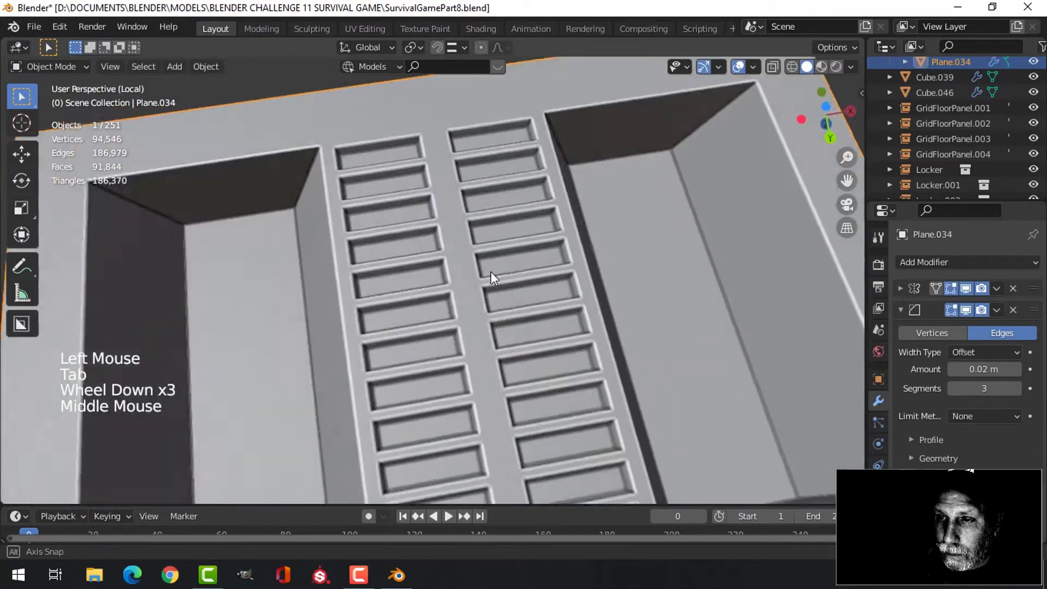
{"action": "key", "text": "alt+a"}
Reopen the ceiling in Edit Mode, turn off the Bevel modifier's viewport display and switch to edge selection
{"action": "middle_click_drag", "start_coordinate": [487, 235], "coordinate": [469, 349]}
{"action": "scroll", "coordinate": [469, 300], "scroll_direction": "down", "scroll_amount": 3}
{"action": "middle_click_drag", "start_coordinate": [469, 300], "coordinate": [449, 240]}
{"action": "scroll", "coordinate": [452, 260], "scroll_direction": "up", "scroll_amount": 3}
{"action": "scroll", "coordinate": [478, 204], "scroll_direction": "up", "scroll_amount": 3}
{"action": "left_click", "coordinate": [452, 205]}
{"action": "key", "text": "Tab"}
{"action": "scroll", "coordinate": [459, 202], "scroll_direction": "up", "scroll_amount": 2}
{"action": "key", "text": "alt+a"}
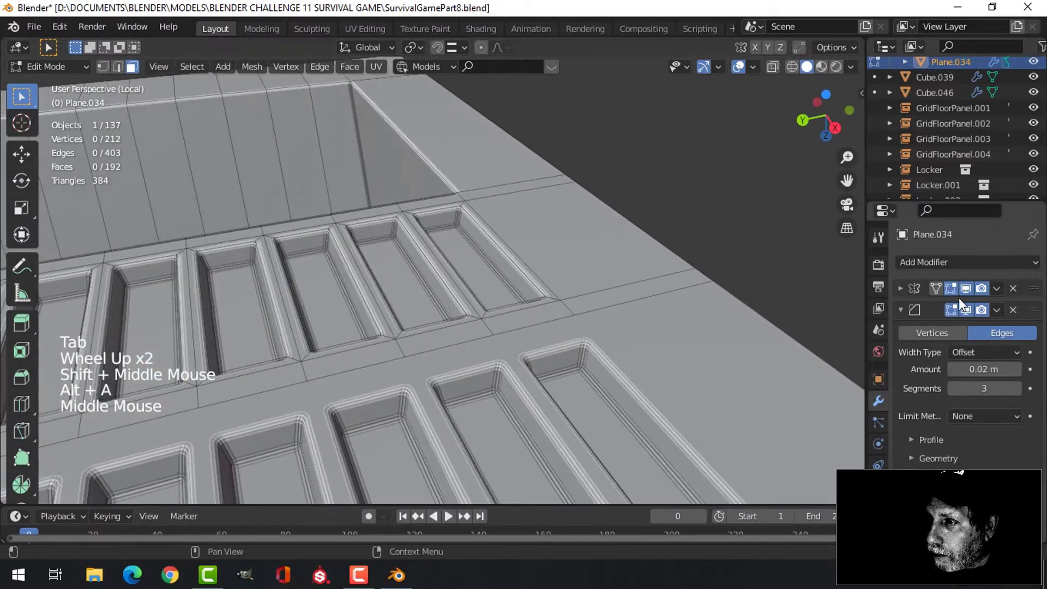
{"action": "left_click", "coordinate": [966, 309]}
{"action": "key", "text": "2"}
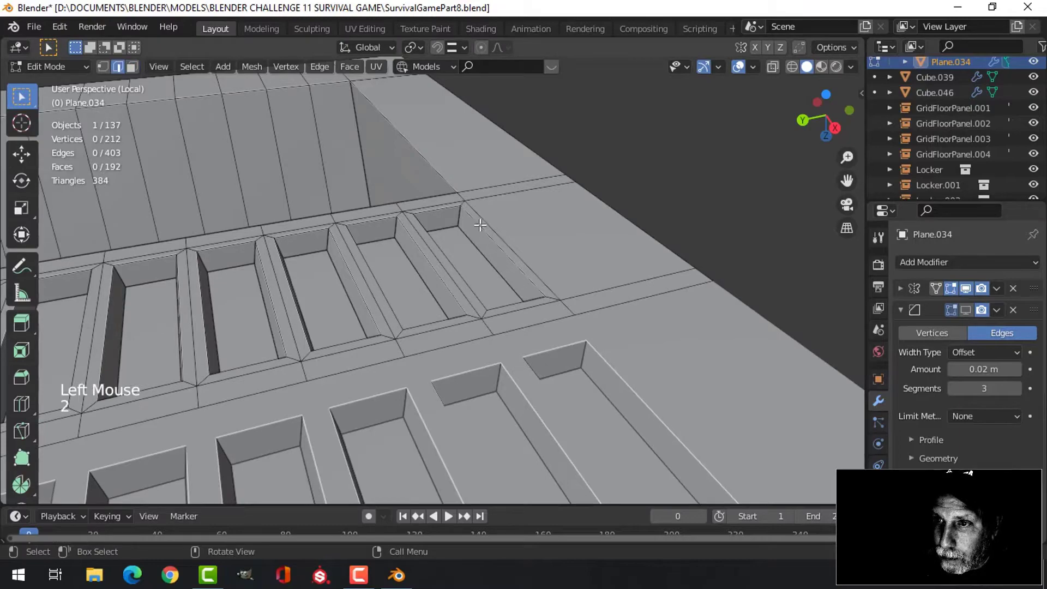
Select the four vertical corner edges of the first slot in the ceiling's slot row
{"action": "middle_click_drag", "start_coordinate": [456, 217], "coordinate": [445, 260]}
{"action": "left_click", "coordinate": [545, 252], "text": "shift"}
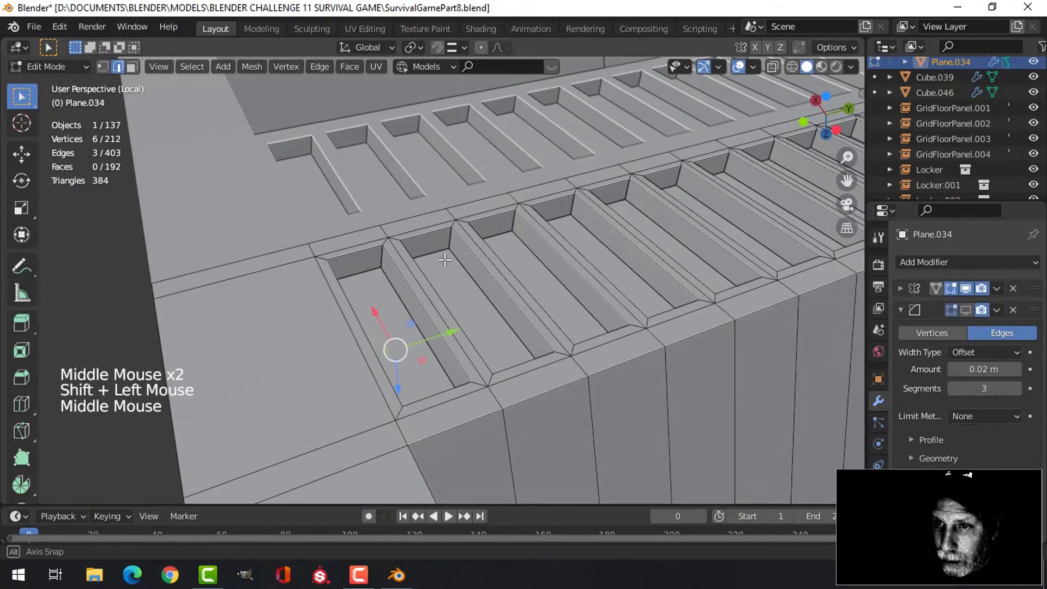
{"action": "left_click", "coordinate": [382, 265], "text": "shift"}
{"action": "middle_click_drag", "start_coordinate": [382, 264], "coordinate": [459, 266]}
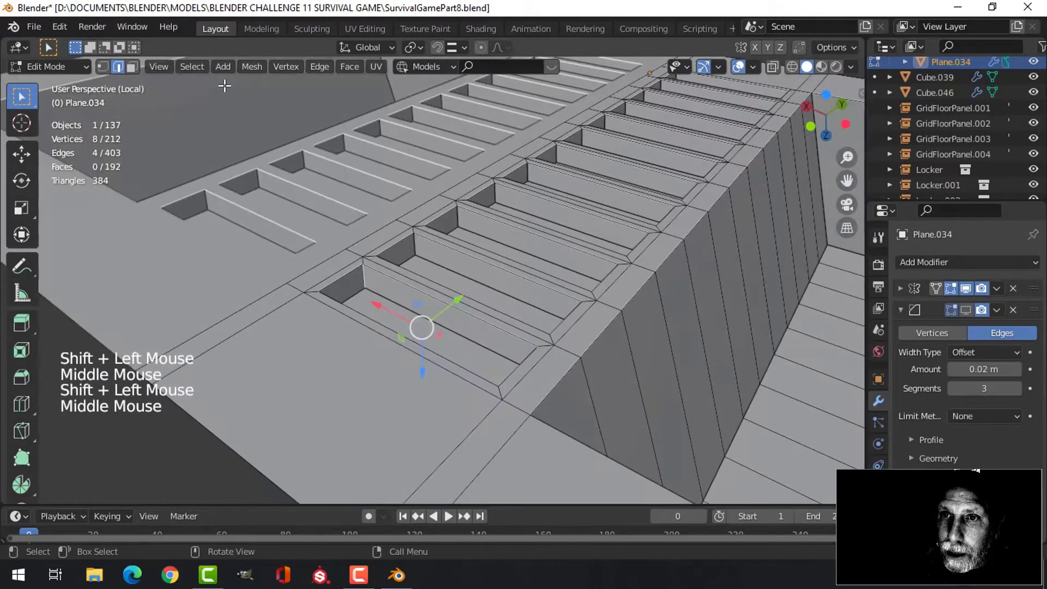
Try extending the selection to similar edges by equal length and undo it
{"action": "left_click", "coordinate": [194, 67]}
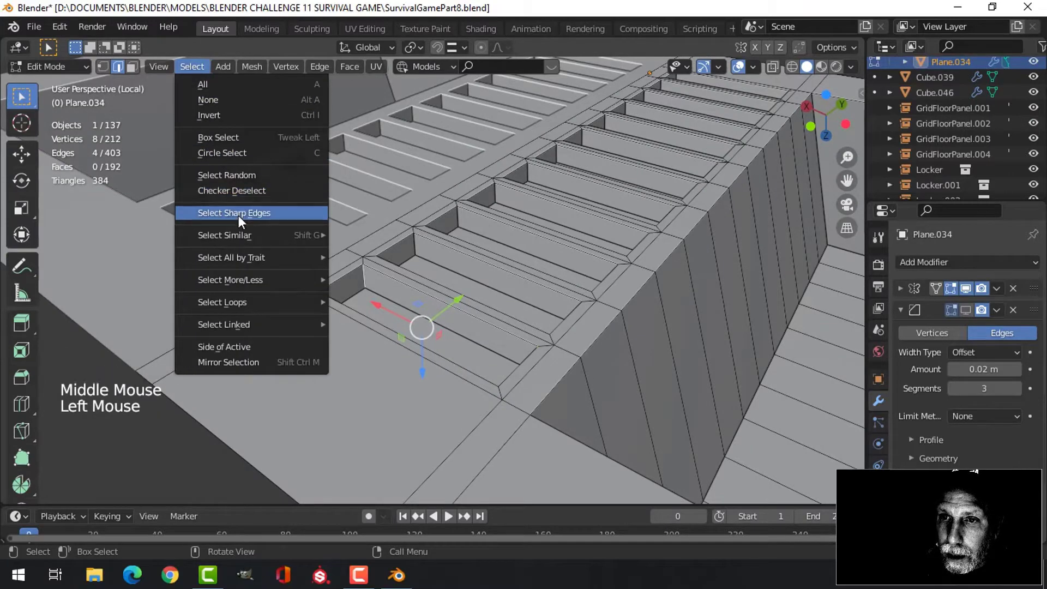
{"action": "mouse_move", "coordinate": [241, 233]}
{"action": "left_click", "coordinate": [359, 228]}
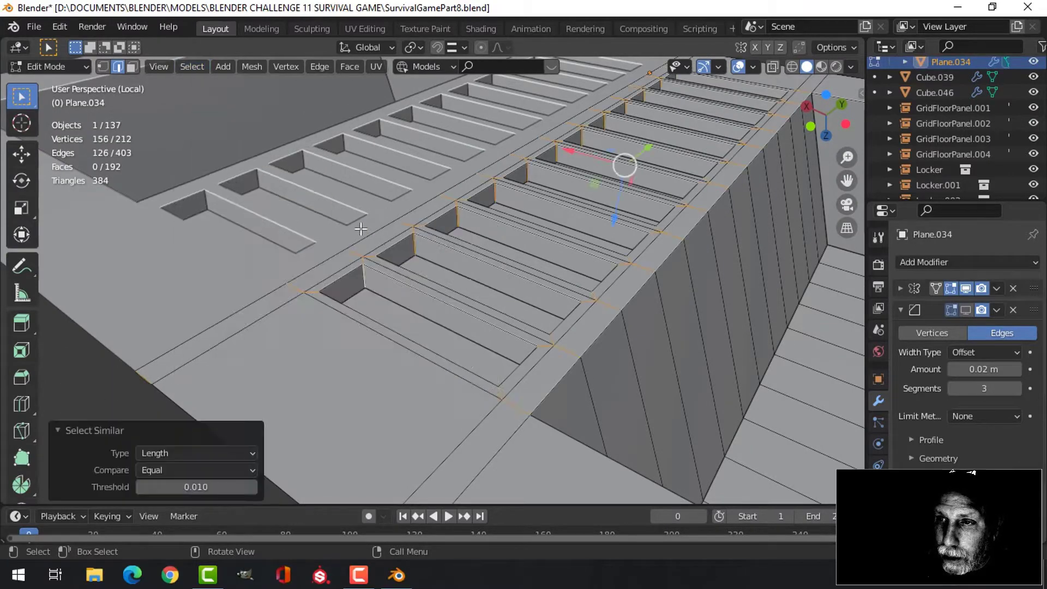
{"action": "middle_click_drag", "start_coordinate": [450, 231], "coordinate": [353, 302]}
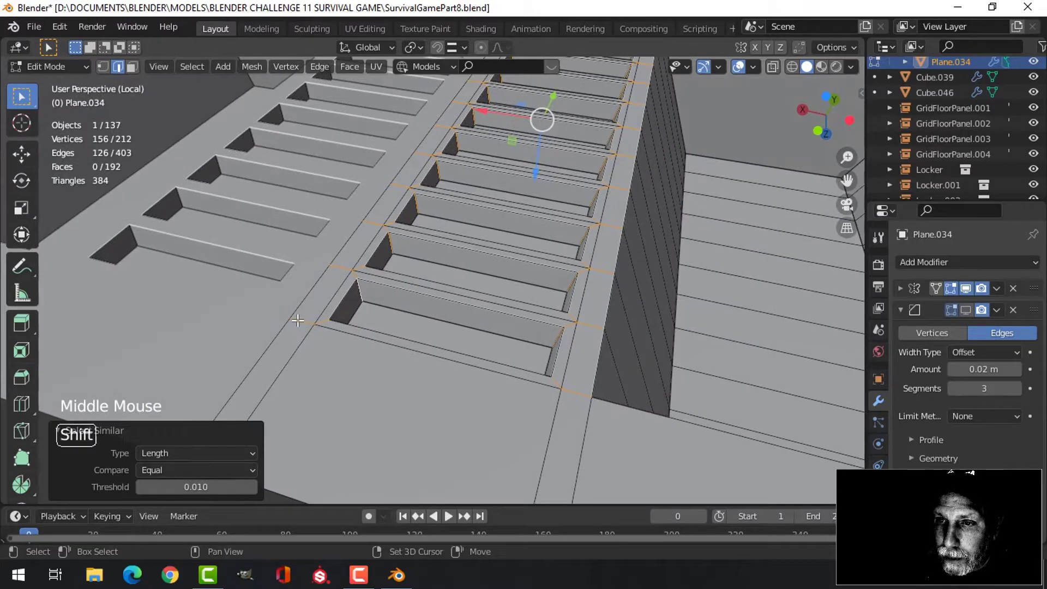
{"action": "key", "text": "ctrl+z"}
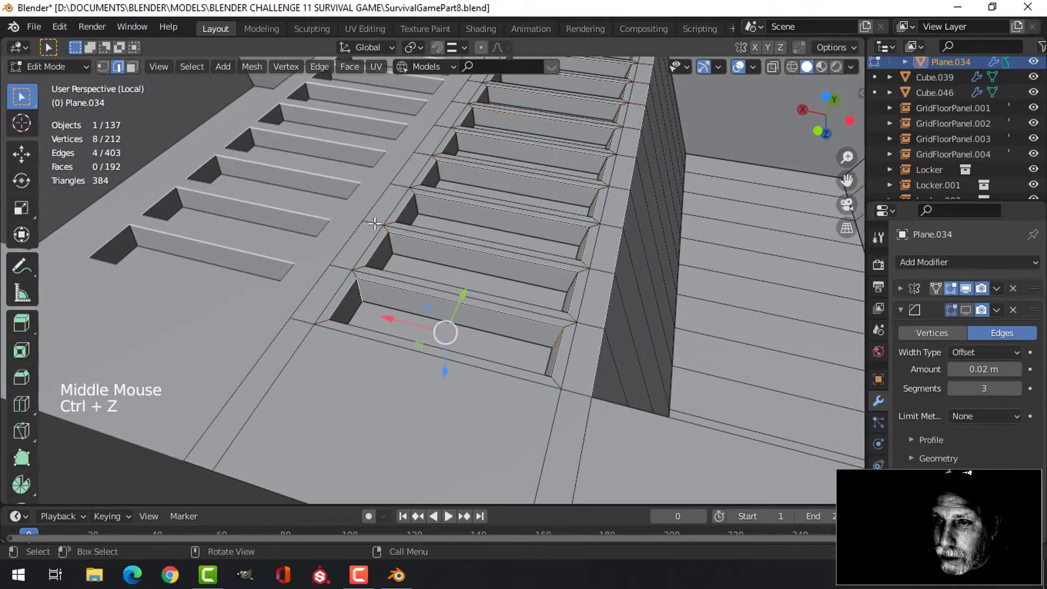
Extend the selection to similar edges by direction so it covers the corner edges of all slots
{"action": "left_click", "coordinate": [192, 67]}
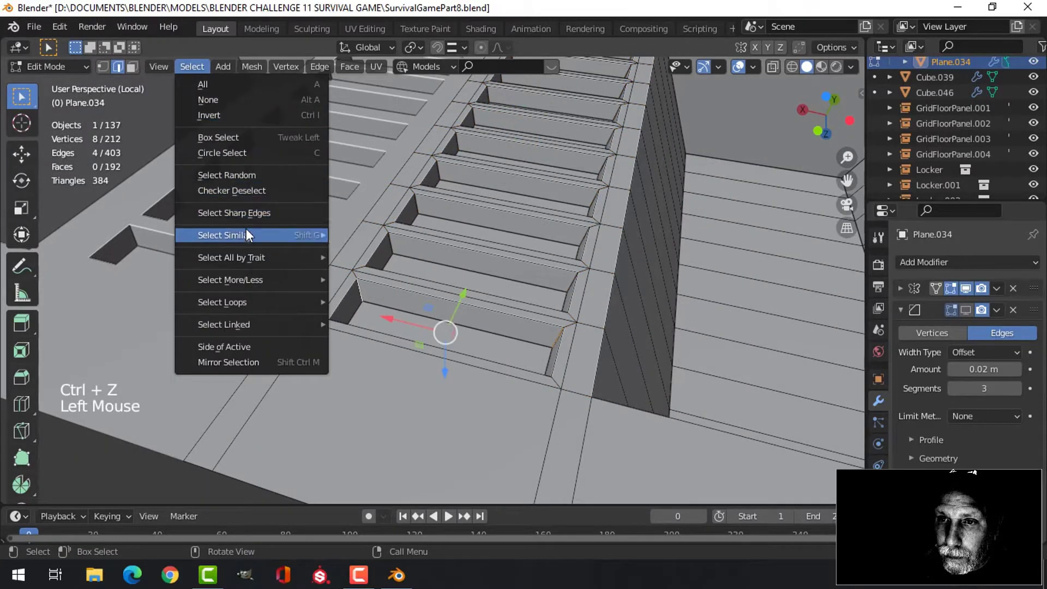
{"action": "mouse_move", "coordinate": [314, 233]}
{"action": "left_click", "coordinate": [376, 250]}
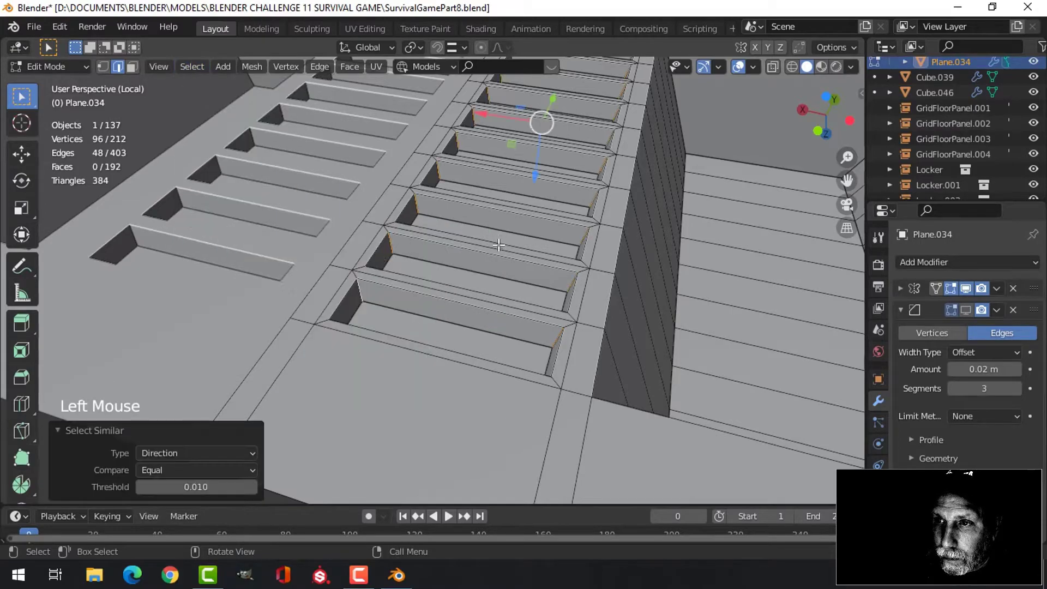
{"action": "middle_click_drag", "start_coordinate": [494, 243], "coordinate": [572, 243]}
{"action": "scroll", "coordinate": [439, 252], "scroll_direction": "down", "scroll_amount": 1}
{"action": "middle_click_drag", "start_coordinate": [438, 252], "coordinate": [577, 274]}
{"action": "scroll", "coordinate": [446, 279], "scroll_direction": "down", "scroll_amount": 2}
{"action": "scroll", "coordinate": [447, 279], "scroll_direction": "down", "scroll_amount": 1}
Turn the Bevel modifier's viewport display back on and bevel the slot corner edges about 0.047 m with 3 segments
{"action": "left_click", "coordinate": [967, 310]}
{"action": "scroll", "coordinate": [550, 275], "scroll_direction": "up", "scroll_amount": 3}
{"action": "key", "text": "ctrl+b"}
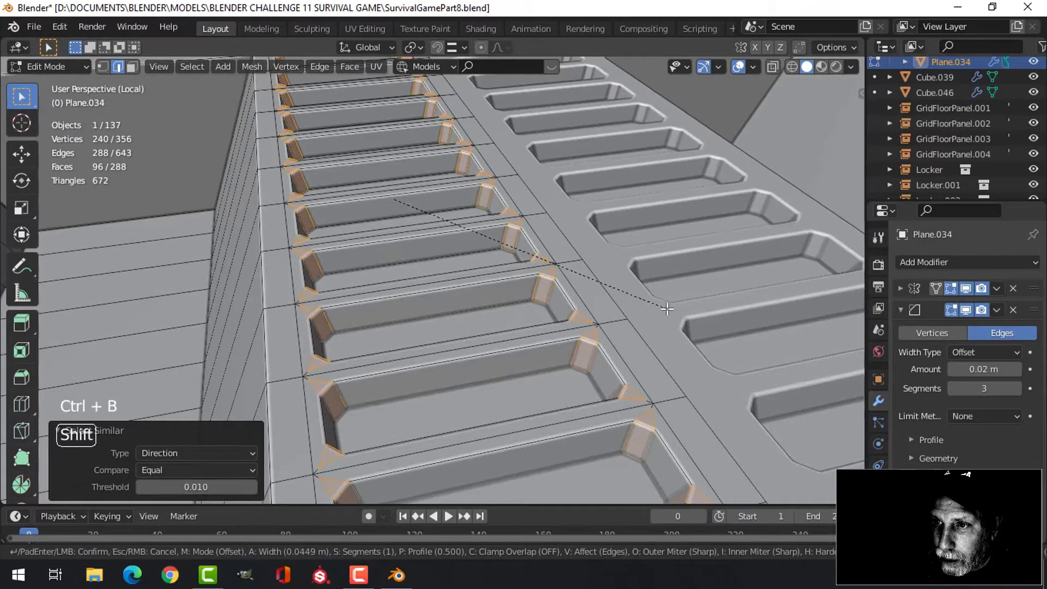
{"action": "scroll", "coordinate": [670, 310], "scroll_direction": "up", "scroll_amount": 3}
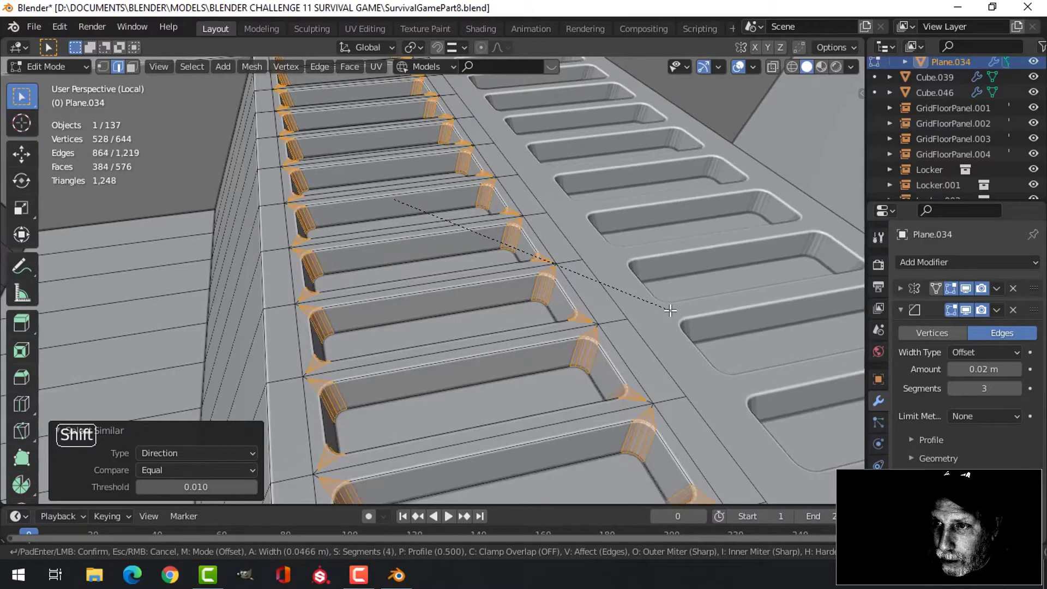
{"action": "scroll", "coordinate": [670, 310], "scroll_direction": "down", "scroll_amount": 2}
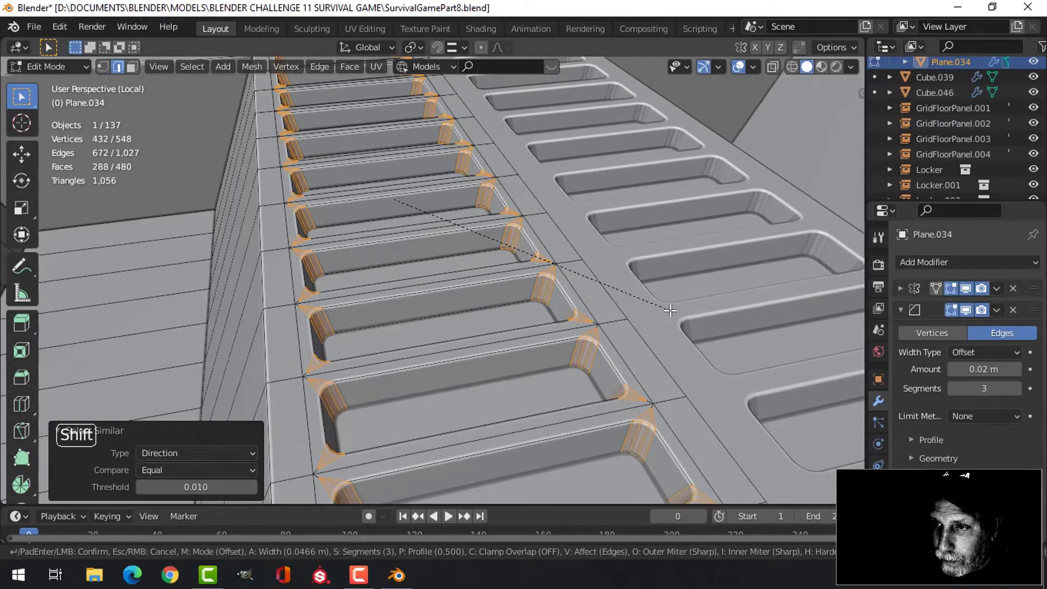
{"action": "left_click", "coordinate": [670, 310]}
Examine the rounded slots across the ceiling in Object Mode with nothing selected
{"action": "key", "text": "Tab"}
{"action": "scroll", "coordinate": [613, 276], "scroll_direction": "down", "scroll_amount": 3}
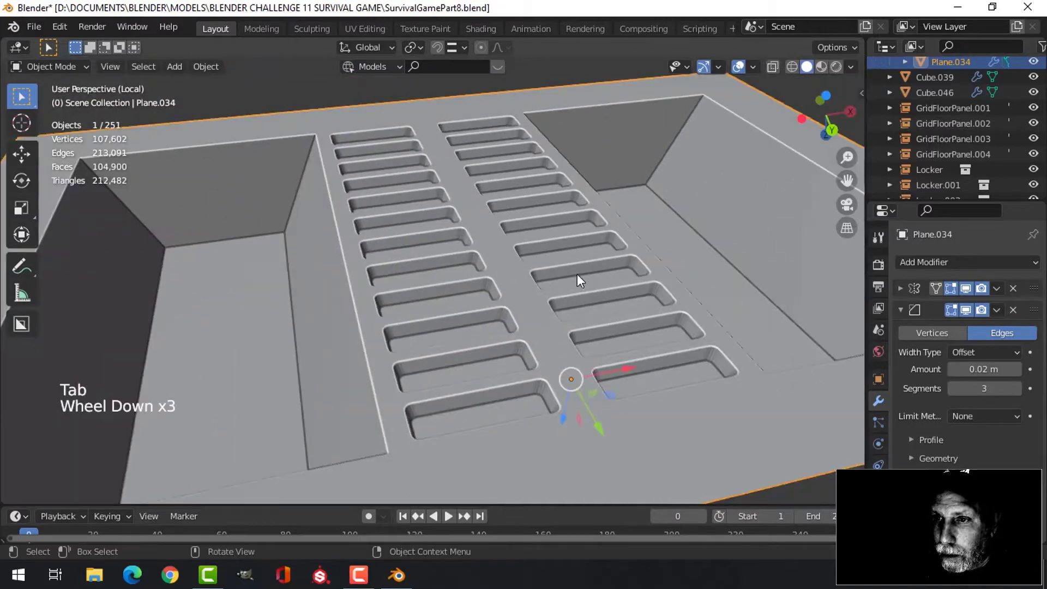
{"action": "key", "text": "alt+a"}
{"action": "scroll", "coordinate": [479, 200], "scroll_direction": "down", "scroll_amount": 3}
{"action": "middle_click_drag", "start_coordinate": [479, 201], "coordinate": [452, 316]}
{"action": "scroll", "coordinate": [489, 256], "scroll_direction": "down", "scroll_amount": 2}
{"action": "middle_click_drag", "start_coordinate": [489, 256], "coordinate": [444, 316]}
{"action": "scroll", "coordinate": [482, 229], "scroll_direction": "up", "scroll_amount": 2}
{"action": "scroll", "coordinate": [489, 238], "scroll_direction": "up", "scroll_amount": 2}
{"action": "scroll", "coordinate": [489, 238], "scroll_direction": "up", "scroll_amount": 2}
{"action": "scroll", "coordinate": [459, 206], "scroll_direction": "up", "scroll_amount": 3}
Reopen the ceiling in Edit Mode and select the rim edge loops of all slots in the row
{"action": "left_click", "coordinate": [457, 197]}
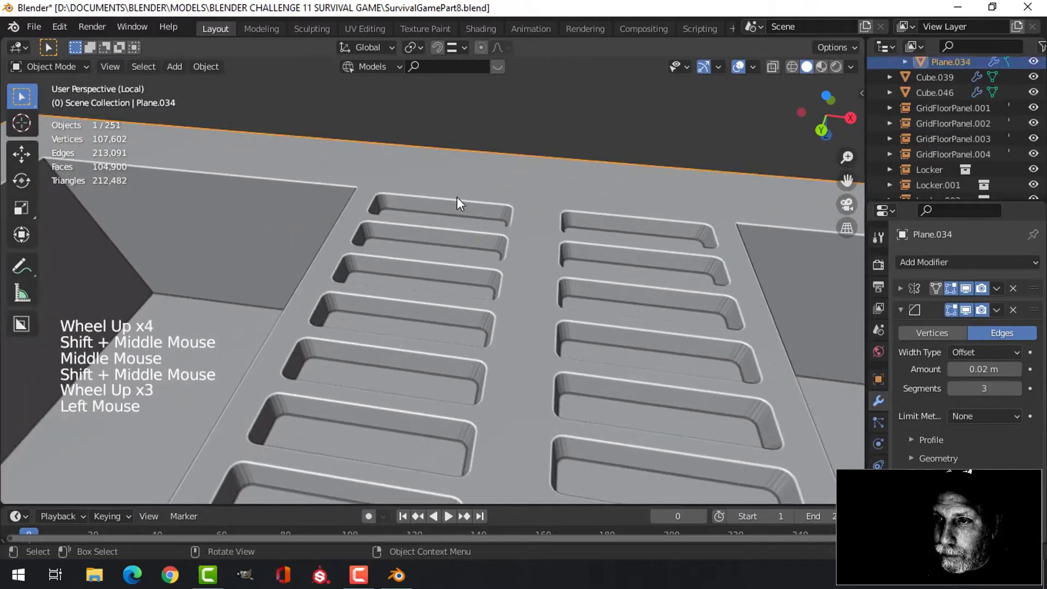
{"action": "key", "text": "Tab"}
{"action": "middle_click_drag", "start_coordinate": [457, 198], "coordinate": [489, 207]}
{"action": "key", "text": "alt+a"}
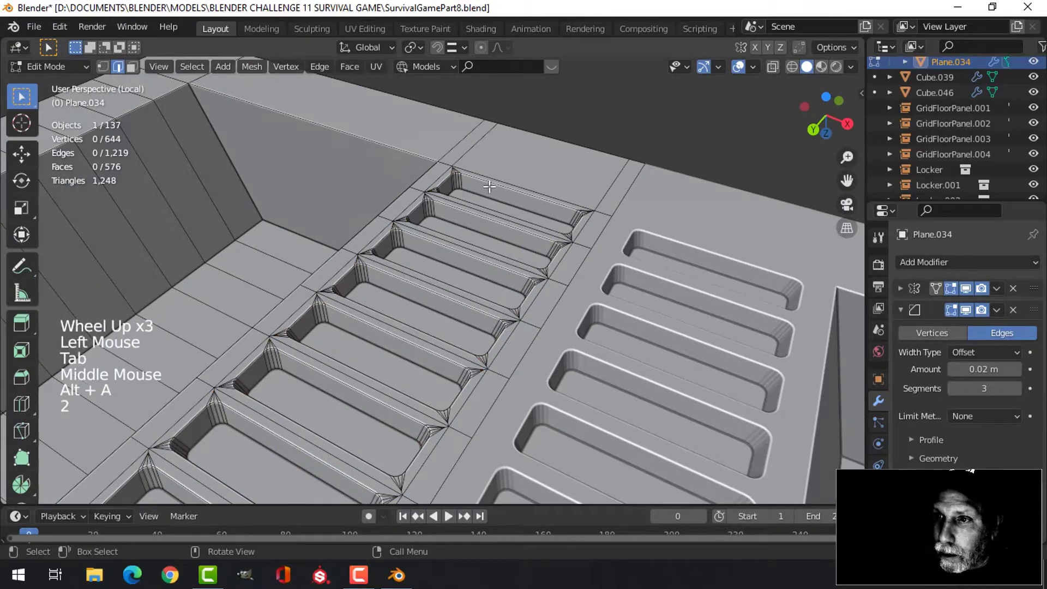
{"action": "key", "text": "2"}
{"action": "left_click", "coordinate": [490, 185], "text": "alt+shift"}
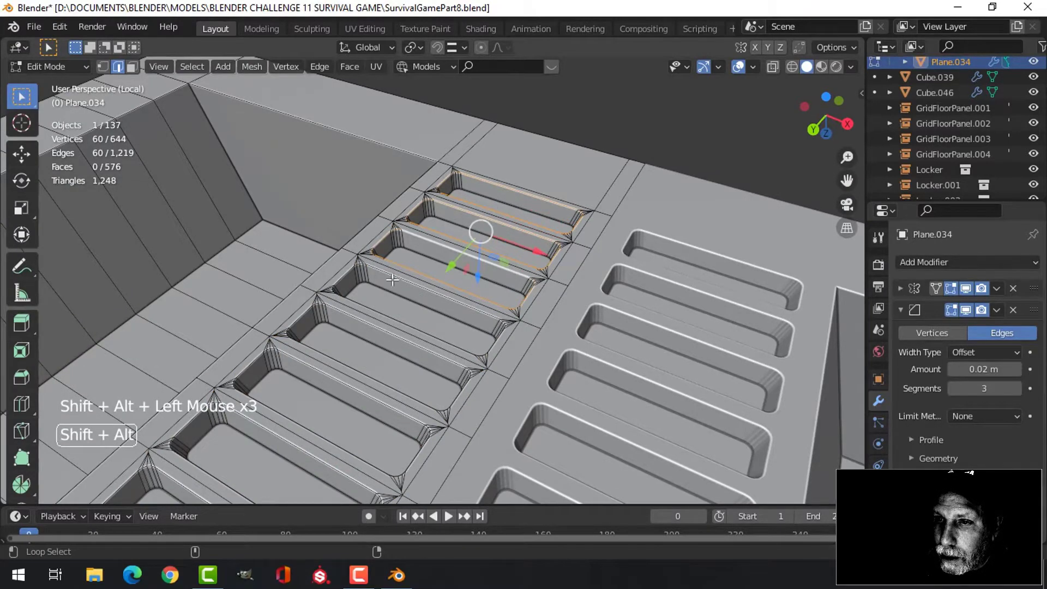
{"action": "scroll", "coordinate": [371, 353], "scroll_direction": "down", "scroll_amount": 3}
{"action": "middle_click_drag", "start_coordinate": [371, 353], "coordinate": [507, 257], "text": "shift"}
{"action": "scroll", "coordinate": [510, 255], "scroll_direction": "up", "scroll_amount": 2}
{"action": "left_click", "coordinate": [510, 254], "text": "alt+shift"}
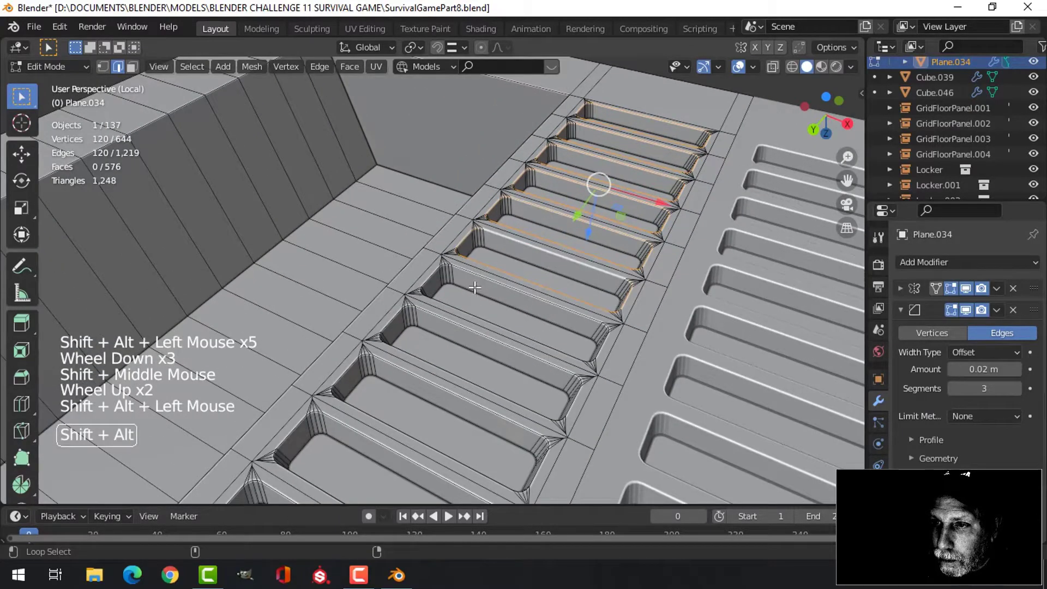
{"action": "scroll", "coordinate": [489, 345], "scroll_direction": "down", "scroll_amount": 1}
{"action": "middle_click_drag", "start_coordinate": [489, 345], "coordinate": [502, 269], "text": "shift"}
{"action": "scroll", "coordinate": [502, 269], "scroll_direction": "up", "scroll_amount": 2}
{"action": "left_click", "coordinate": [405, 289], "text": "alt+shift"}
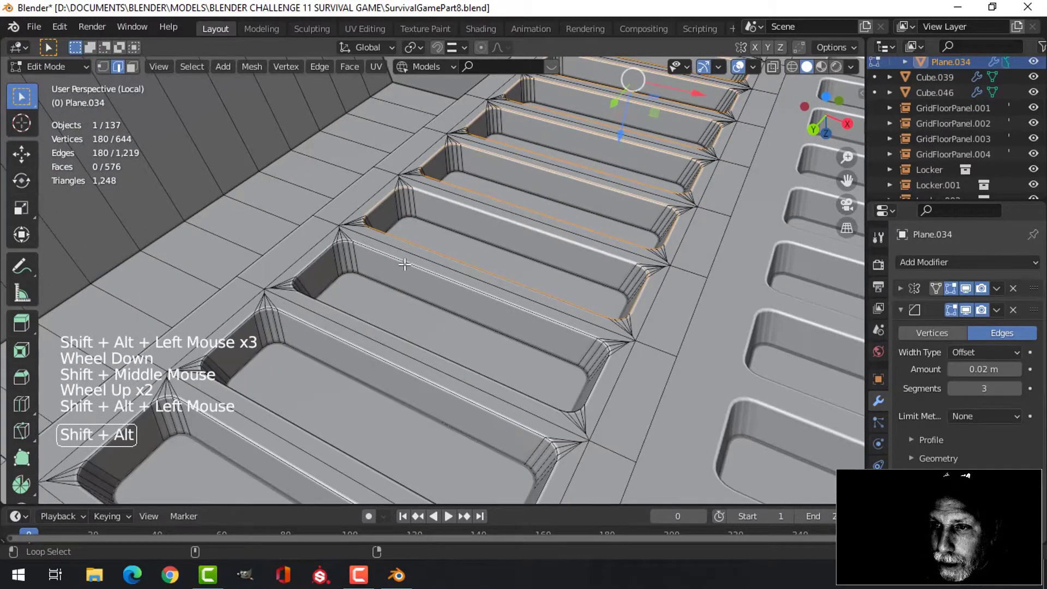
{"action": "left_click", "coordinate": [335, 338], "text": "alt+shift"}
{"action": "scroll", "coordinate": [335, 338], "scroll_direction": "down", "scroll_amount": 1, "text": "alt"}
{"action": "scroll", "coordinate": [335, 339], "scroll_direction": "down", "scroll_amount": 2}
{"action": "middle_click_drag", "start_coordinate": [335, 338], "coordinate": [534, 257], "text": "shift"}
{"action": "left_click", "coordinate": [449, 258], "text": "alt+shift"}
{"action": "middle_click_drag", "start_coordinate": [534, 257], "coordinate": [608, 257], "text": "shift"}
Bevel the slot rim loops about 0.02 m with 4 segments, return to Object Mode and clear the selection
{"action": "key", "text": "ctrl+b"}
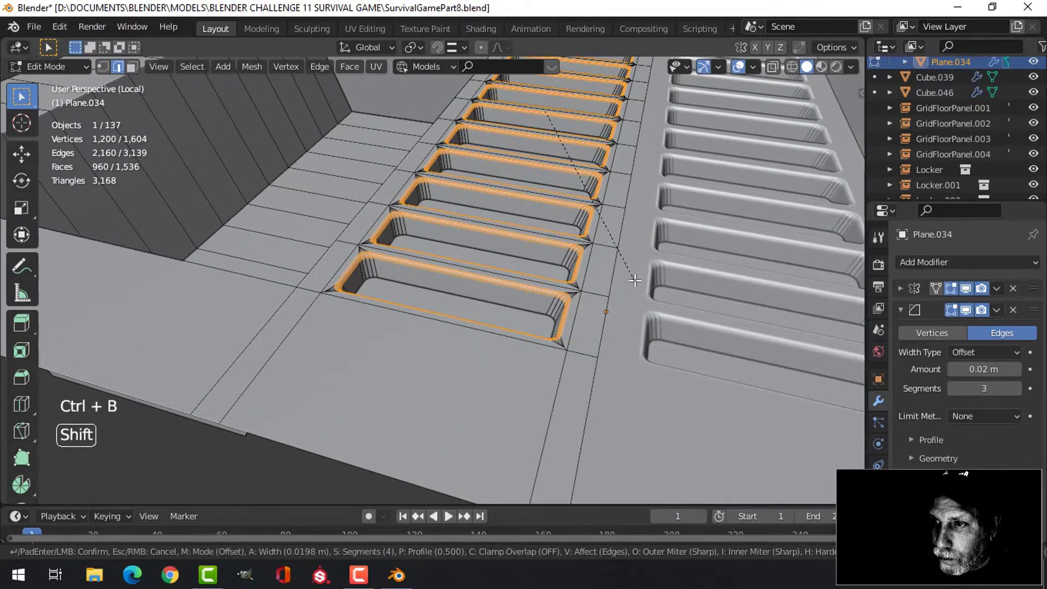
{"action": "left_click", "coordinate": [634, 280]}
{"action": "key", "text": "Tab"}
{"action": "scroll", "coordinate": [516, 250], "scroll_direction": "down", "scroll_amount": 3}
{"action": "key", "text": "alt+a"}
{"action": "middle_click_drag", "start_coordinate": [480, 222], "coordinate": [499, 259]}
{"action": "scroll", "coordinate": [512, 309], "scroll_direction": "down", "scroll_amount": 3}
{"action": "scroll", "coordinate": [464, 269], "scroll_direction": "up", "scroll_amount": 3}
Reopen the ceiling in Edit Mode and select the four corner edges running down the deep recess
{"action": "left_click", "coordinate": [430, 249]}
{"action": "key", "text": "Tab"}
{"action": "middle_click_drag", "start_coordinate": [431, 249], "coordinate": [408, 239]}
{"action": "key", "text": "alt+a"}
{"action": "left_click", "coordinate": [439, 264]}
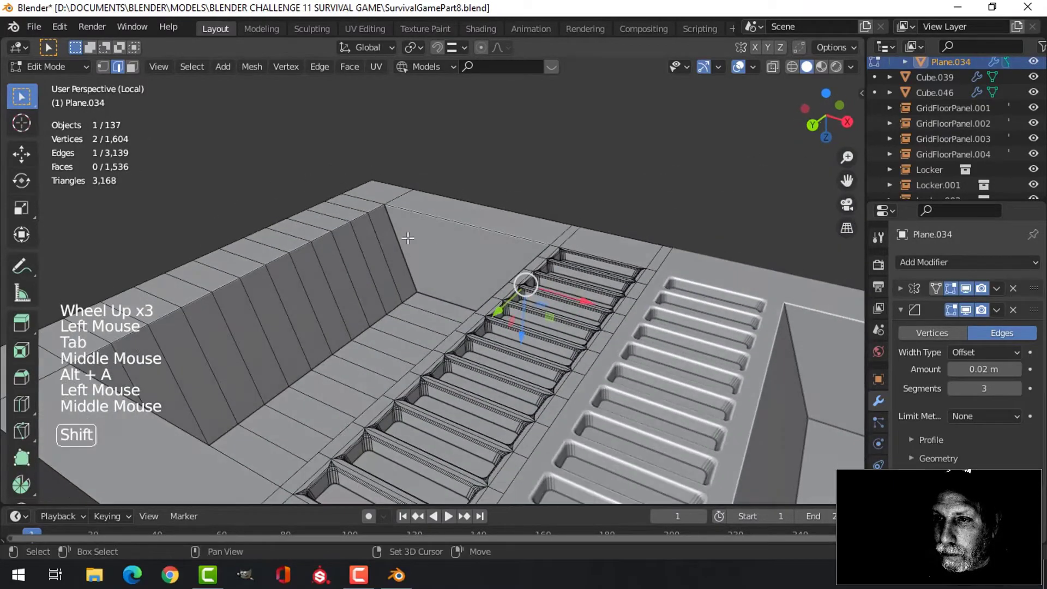
{"action": "left_click", "coordinate": [460, 264], "text": "shift"}
{"action": "middle_click_drag", "start_coordinate": [460, 264], "coordinate": [533, 201]}
{"action": "left_click", "coordinate": [331, 184], "text": "shift"}
{"action": "left_click", "coordinate": [552, 179], "text": "shift"}
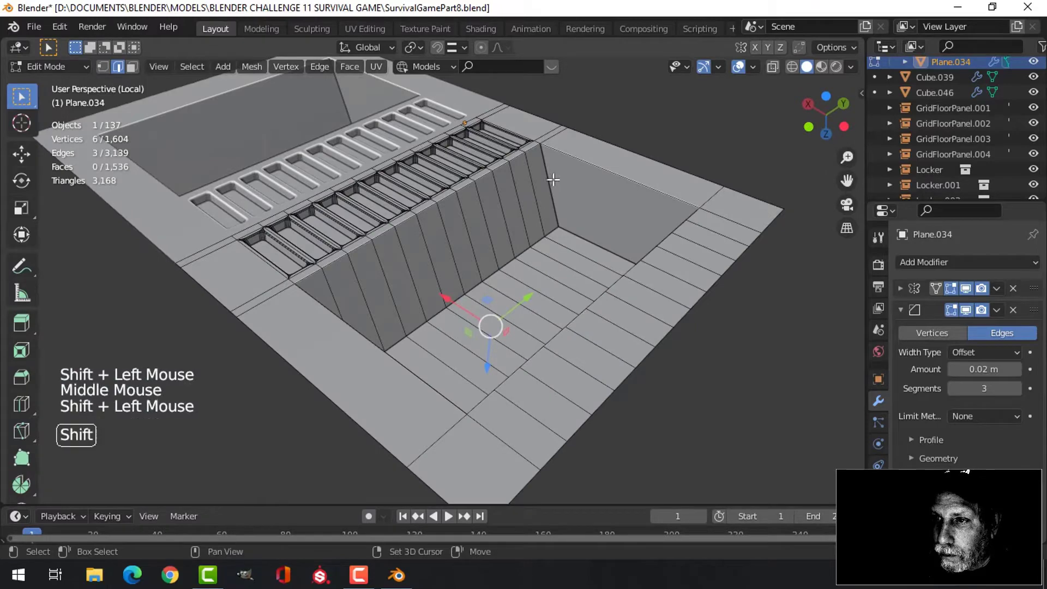
Bevel the deep recess's corner edges with 4 segments and return to Object Mode
{"action": "key", "text": "ctrl+b"}
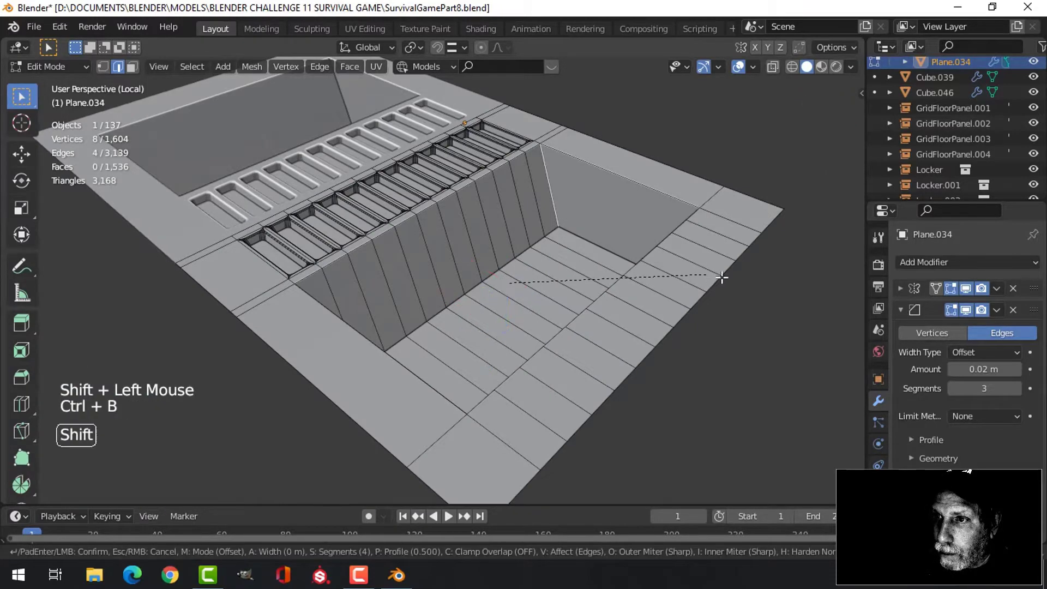
{"action": "left_click", "coordinate": [791, 279]}
{"action": "key", "text": "Tab"}
{"action": "key", "text": "grave"}
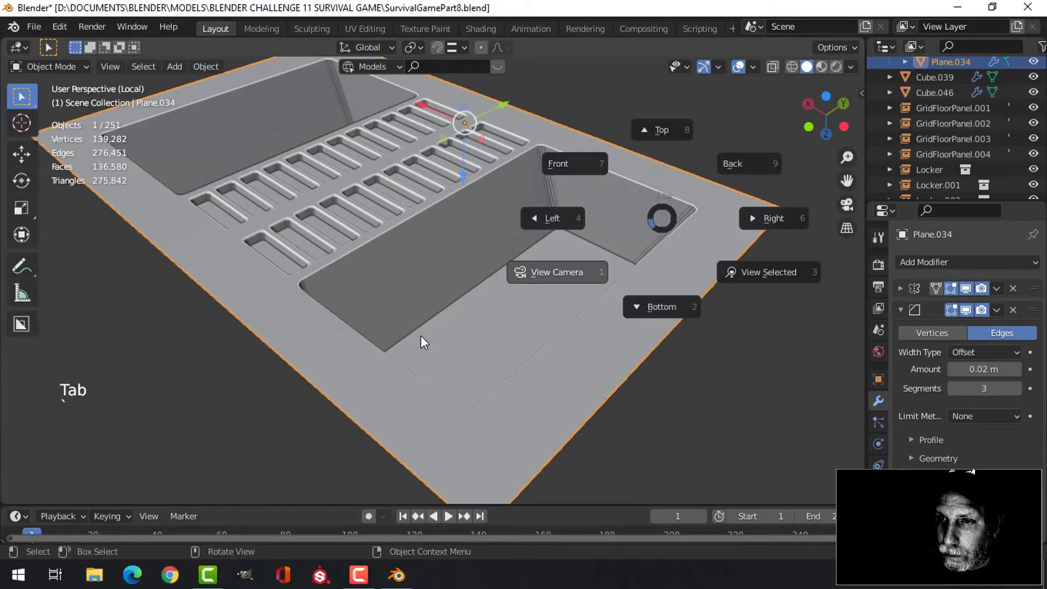
{"action": "middle_click_drag", "start_coordinate": [475, 323], "coordinate": [335, 334]}
{"action": "scroll", "coordinate": [382, 322], "scroll_direction": "down", "scroll_amount": 2}
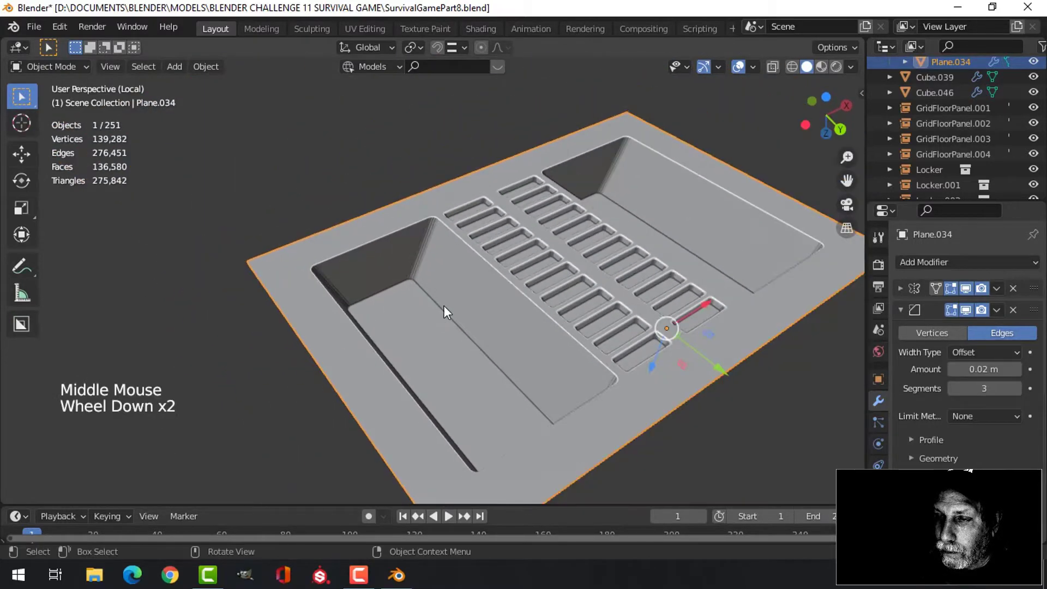
Shade the ceiling panel smooth
{"action": "left_click", "coordinate": [430, 272]}
{"action": "right_click", "coordinate": [430, 272]}
{"action": "left_click", "coordinate": [390, 223]}
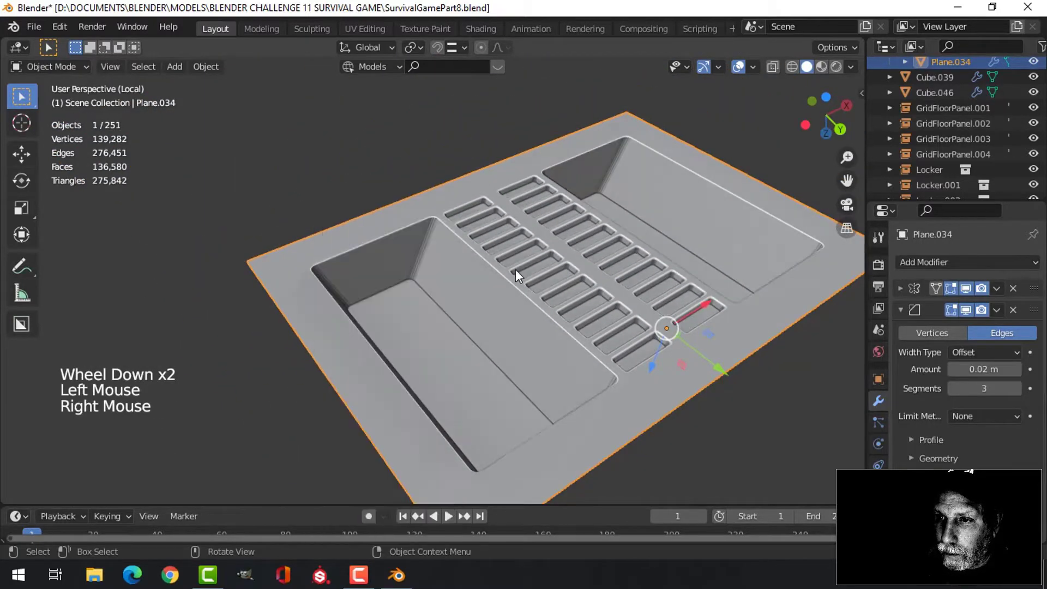
{"action": "scroll", "coordinate": [478, 299], "scroll_direction": "down", "scroll_amount": 1}
{"action": "middle_click_drag", "start_coordinate": [479, 300], "coordinate": [443, 286]}
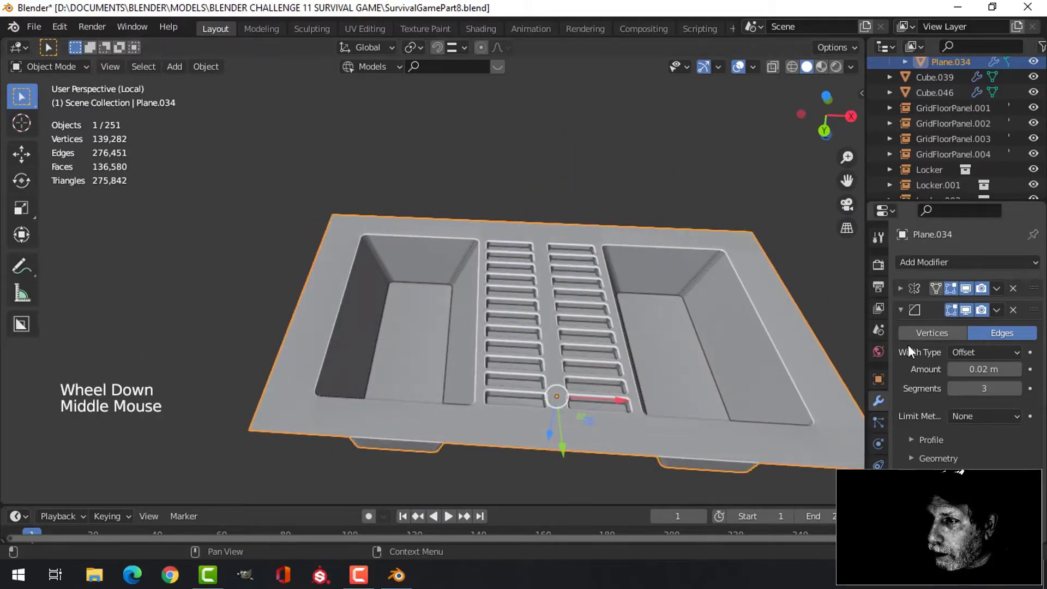
Set the Bevel modifier's limit method to Angle at 30° and clear the object selection
{"action": "left_click", "coordinate": [977, 415]}
{"action": "left_click", "coordinate": [952, 441]}
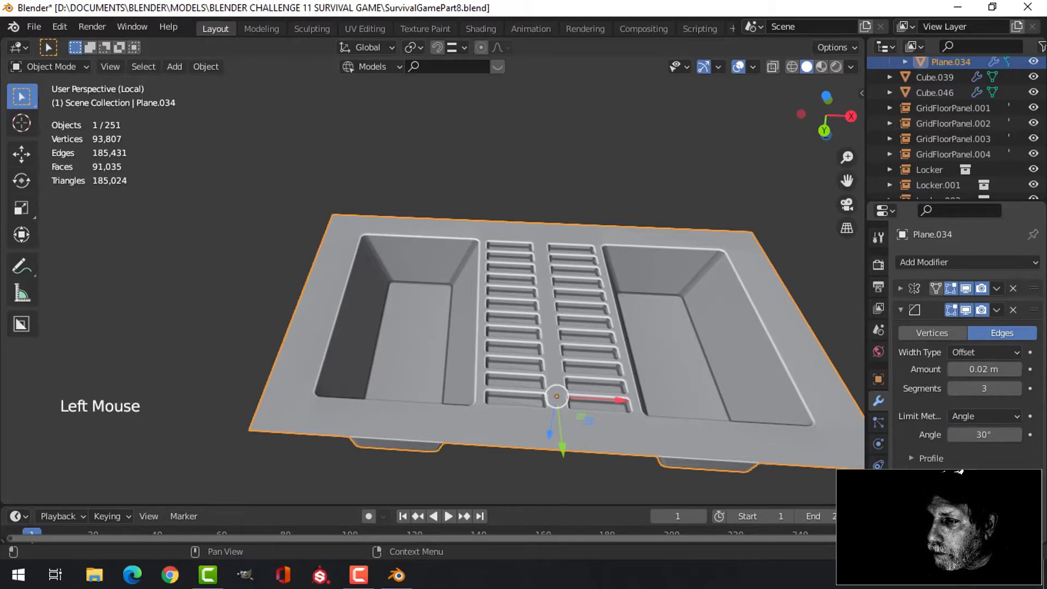
{"action": "left_click", "coordinate": [960, 472]}
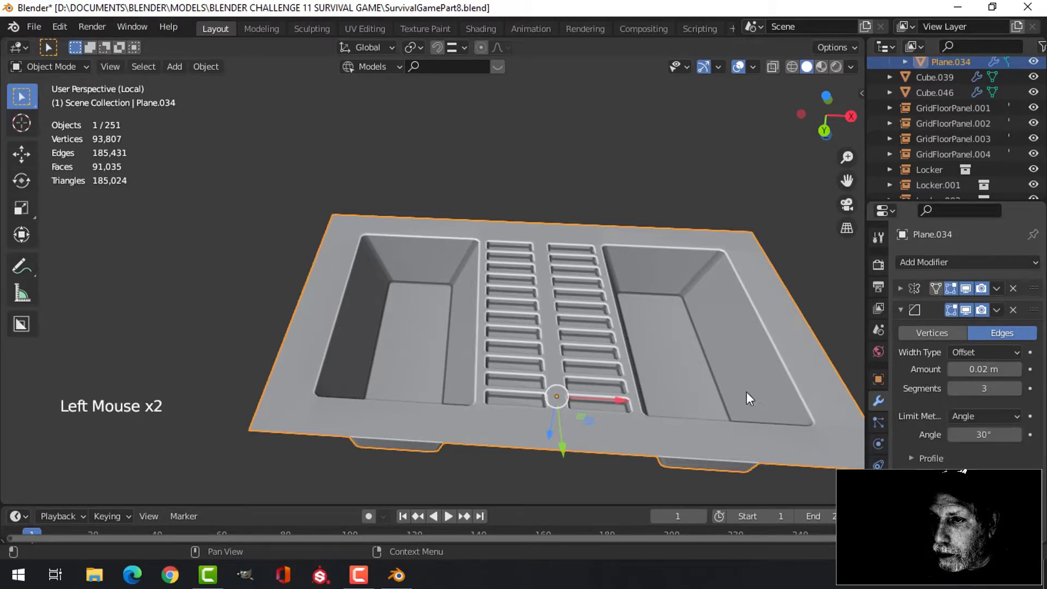
{"action": "middle_click_drag", "start_coordinate": [746, 392], "coordinate": [571, 280]}
{"action": "key", "text": "alt+a"}
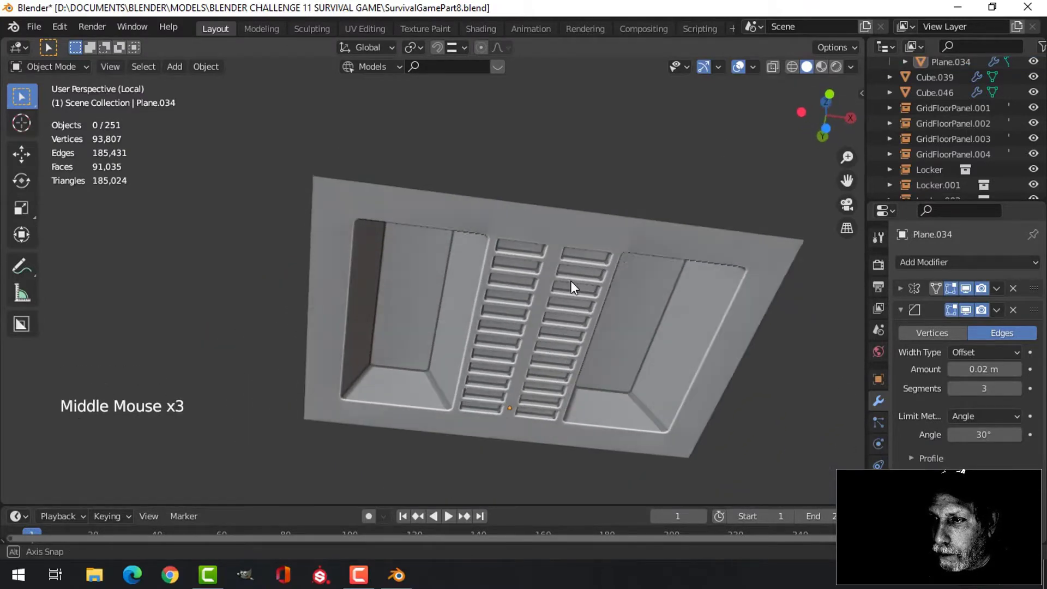
Add a Weighted Normal modifier to the ceiling and enable Auto Smooth at 30° for its normals
{"action": "left_click", "coordinate": [630, 244]}
{"action": "left_click", "coordinate": [921, 262]}
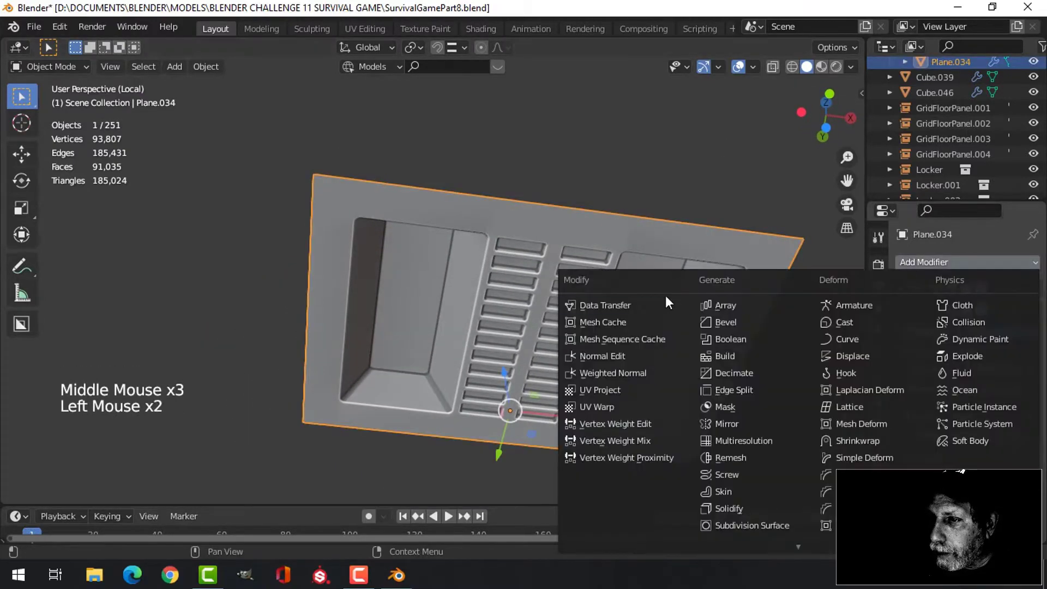
{"action": "left_click", "coordinate": [627, 372]}
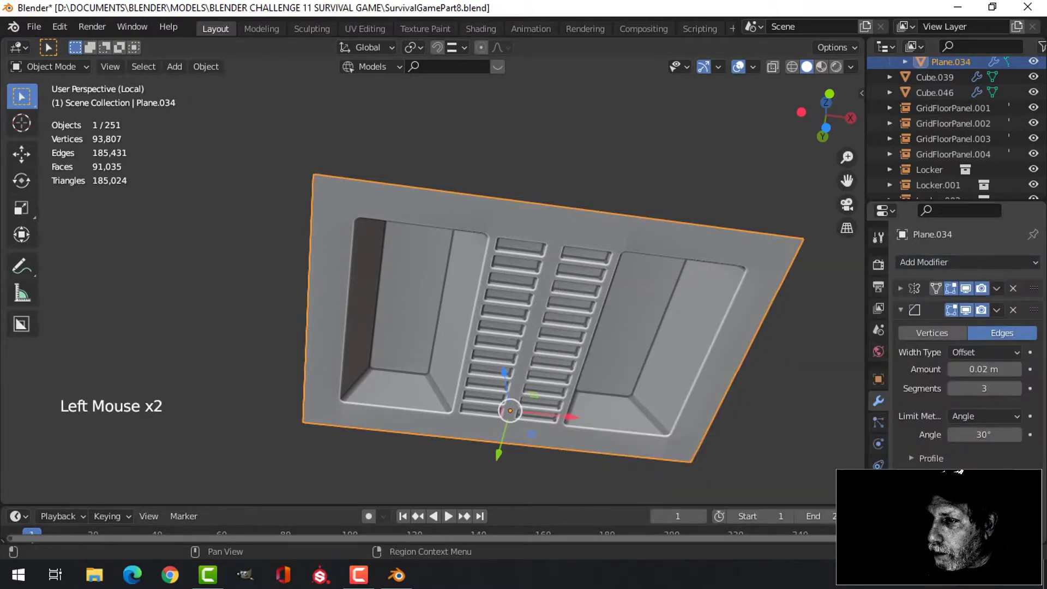
{"action": "left_click", "coordinate": [878, 422]}
{"action": "scroll", "coordinate": [960, 355], "scroll_direction": "down", "scroll_amount": 5}
{"action": "left_click", "coordinate": [952, 456]}
Examine the ceiling panel's smoothed shading from several angles and distances
{"action": "middle_click_drag", "start_coordinate": [627, 338], "coordinate": [601, 313]}
{"action": "scroll", "coordinate": [567, 327], "scroll_direction": "down", "scroll_amount": 2}
{"action": "middle_click_drag", "start_coordinate": [545, 335], "coordinate": [531, 250]}
{"action": "scroll", "coordinate": [538, 351], "scroll_direction": "up", "scroll_amount": 3}
{"action": "scroll", "coordinate": [497, 319], "scroll_direction": "down", "scroll_amount": 3}
{"action": "scroll", "coordinate": [439, 294], "scroll_direction": "up", "scroll_amount": 3}
{"action": "middle_click_drag", "start_coordinate": [492, 270], "coordinate": [496, 295]}
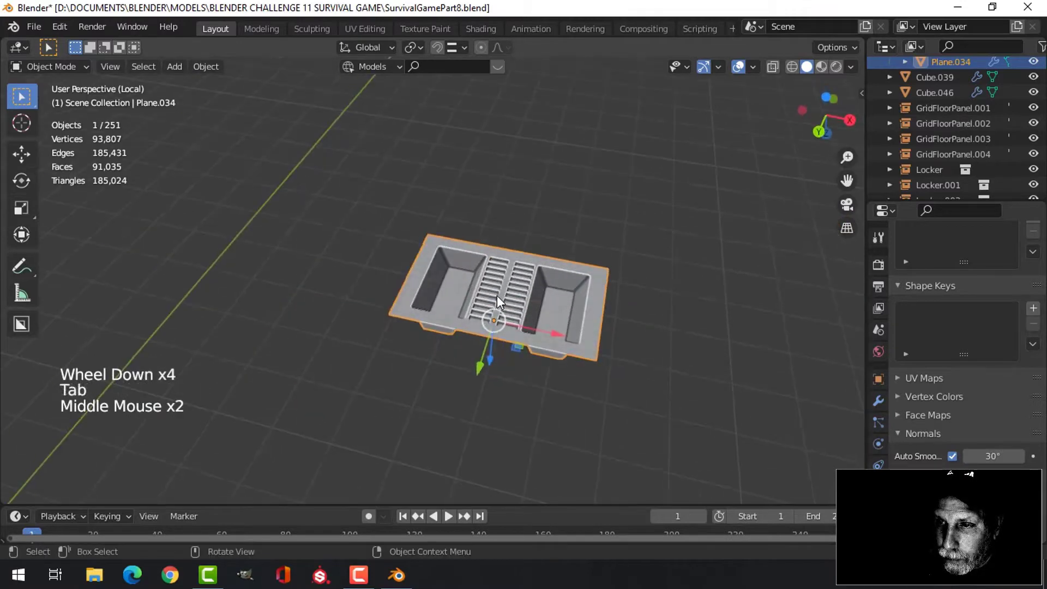
{"action": "scroll", "coordinate": [496, 295], "scroll_direction": "up", "scroll_amount": 3}
Add a mesh cylinder with 12 vertices, a 1 m radius and a 2 m depth
{"action": "key", "text": "shift+a"}
{"action": "mouse_move", "coordinate": [434, 230]}
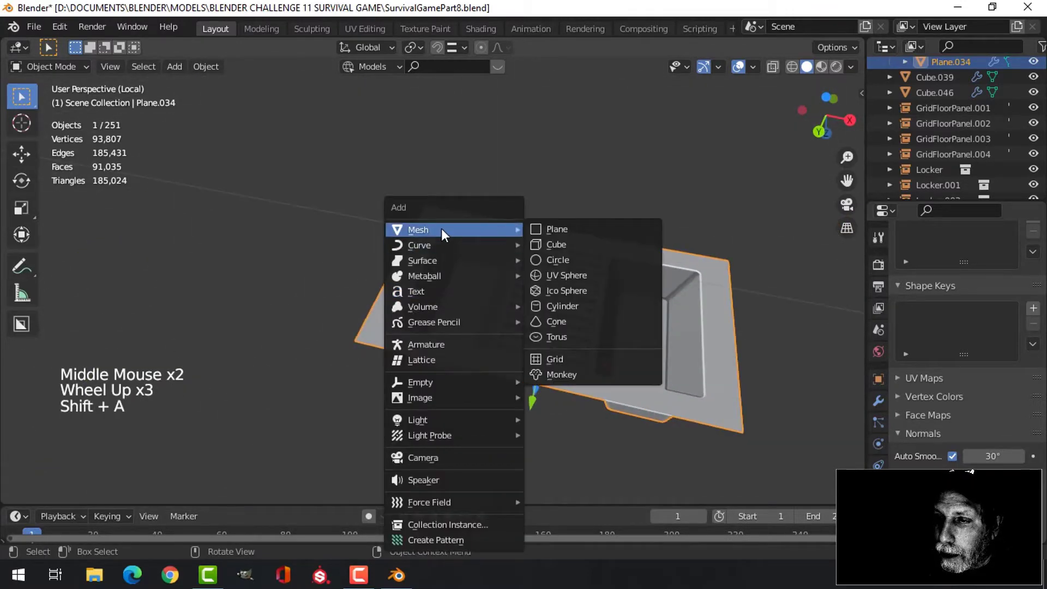
{"action": "left_click", "coordinate": [549, 307]}
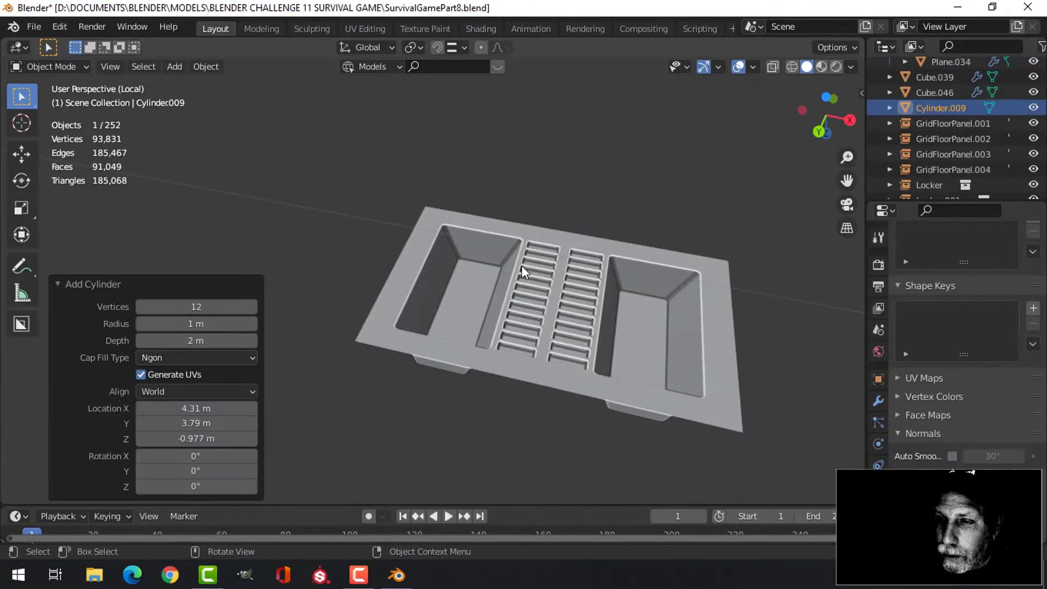
Move the cylinder to the ceiling panel from the top view, adjust its height and shift it about -3.39 m along X over a recess
{"action": "scroll", "coordinate": [538, 263], "scroll_direction": "down", "scroll_amount": 6}
{"action": "middle_click_drag", "start_coordinate": [541, 264], "coordinate": [496, 241]}
{"action": "key", "text": "KP_7"}
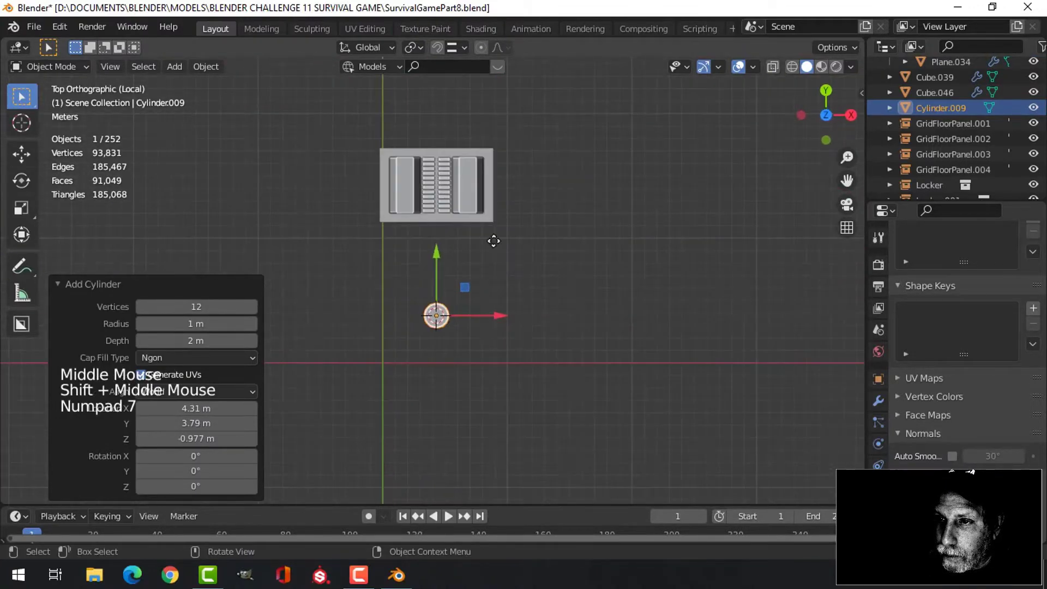
{"action": "key", "text": "g"}
{"action": "left_click", "coordinate": [504, 120]}
{"action": "middle_click_drag", "start_coordinate": [504, 120], "coordinate": [444, 250]}
{"action": "left_click_drag", "start_coordinate": [445, 251], "coordinate": [441, 401]}
{"action": "left_click_drag", "start_coordinate": [502, 352], "coordinate": [473, 352]}
{"action": "scroll", "coordinate": [472, 352], "scroll_direction": "up", "scroll_amount": 4}
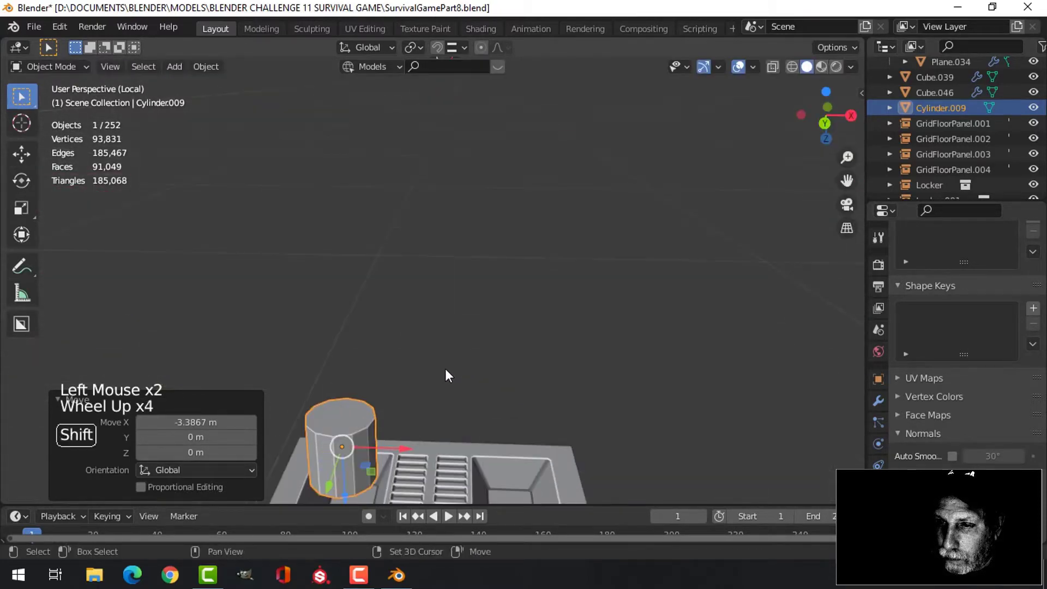
Scale down the cylinder's whole mesh and rotate it 90° about the X axis so it lies along the recess
{"action": "middle_click_drag", "start_coordinate": [446, 371], "coordinate": [360, 277], "text": "shift"}
{"action": "scroll", "coordinate": [479, 241], "scroll_direction": "up", "scroll_amount": 3}
{"action": "key", "text": "Tab"}
{"action": "key", "text": "a"}
{"action": "key", "text": "s"}
{"action": "left_click", "coordinate": [431, 264]}
{"action": "key", "text": "r"}
{"action": "key", "text": "Return"}
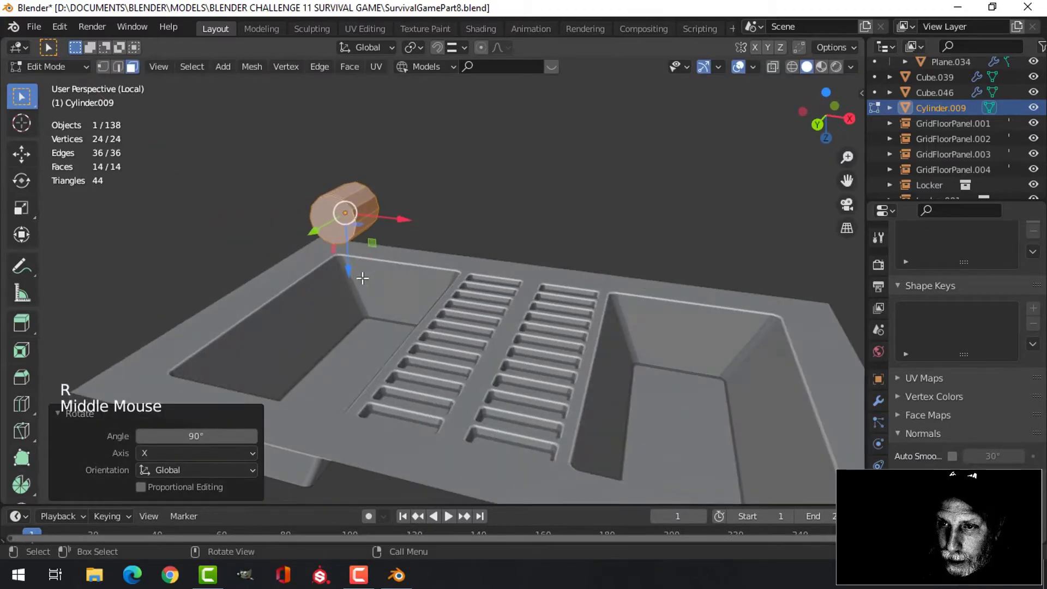
Move the cylinder mesh into the recess by about 1.51 m and 0.43 m along Z, and stretch it along Y
{"action": "left_click_drag", "start_coordinate": [359, 276], "coordinate": [368, 375]}
{"action": "middle_click_drag", "start_coordinate": [416, 335], "coordinate": [324, 333]}
{"action": "middle_click_drag", "start_coordinate": [269, 343], "coordinate": [270, 265]}
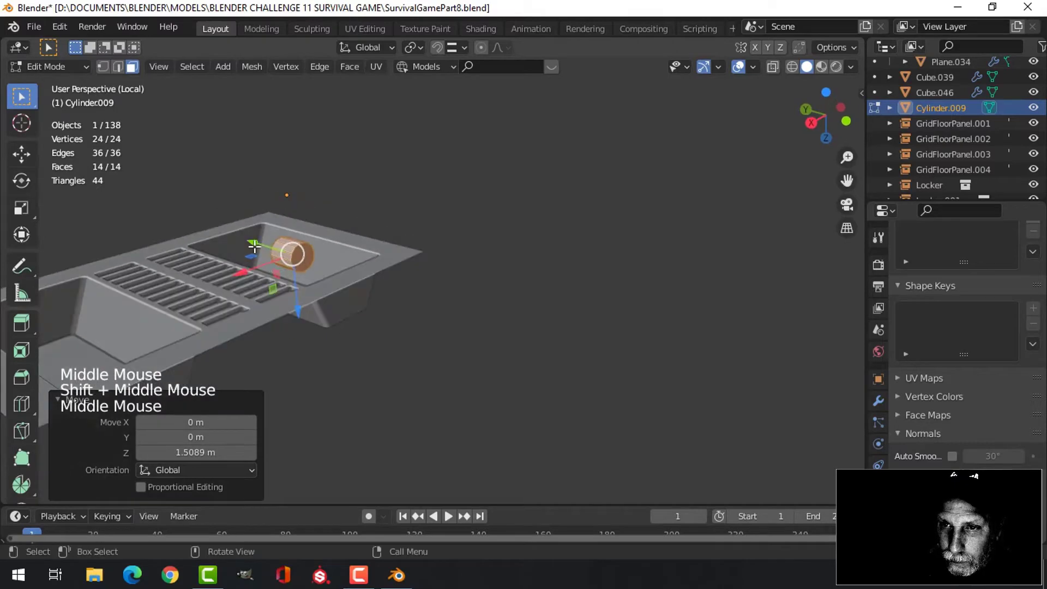
{"action": "left_click_drag", "start_coordinate": [297, 291], "coordinate": [299, 322]}
{"action": "middle_click_drag", "start_coordinate": [299, 321], "coordinate": [484, 306], "text": "shift"}
{"action": "scroll", "coordinate": [376, 339], "scroll_direction": "up", "scroll_amount": 3}
{"action": "key", "text": "s"}
{"action": "key", "text": "y"}
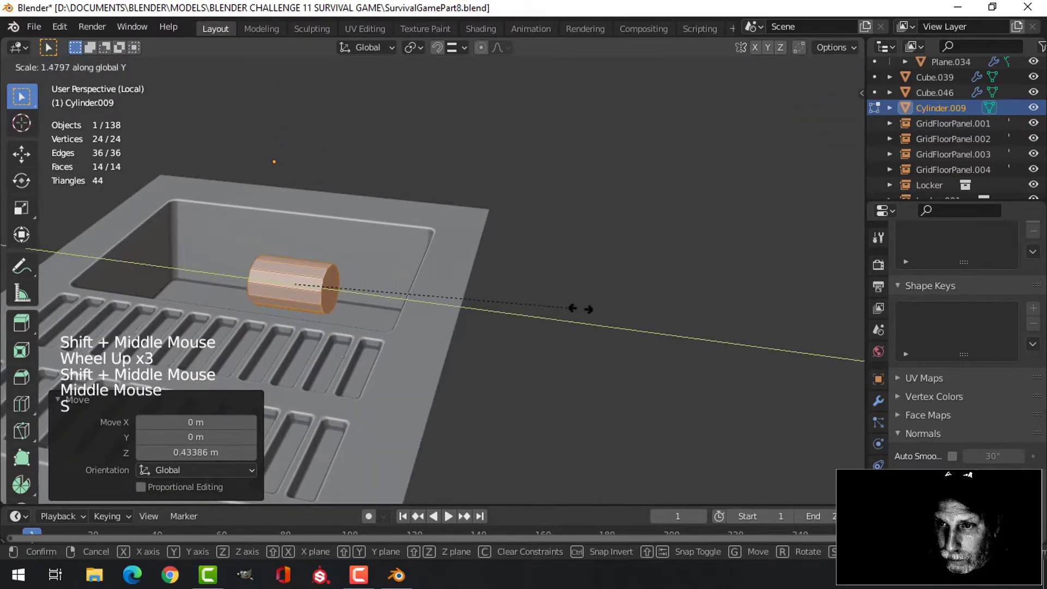
{"action": "left_click", "coordinate": [77, 294]}
Delete the faces that cap both ends of the cylinder
{"action": "middle_click_drag", "start_coordinate": [327, 306], "coordinate": [297, 364]}
{"action": "left_click", "coordinate": [404, 276]}
{"action": "left_click", "coordinate": [296, 364], "text": "shift"}
{"action": "key", "text": "x"}
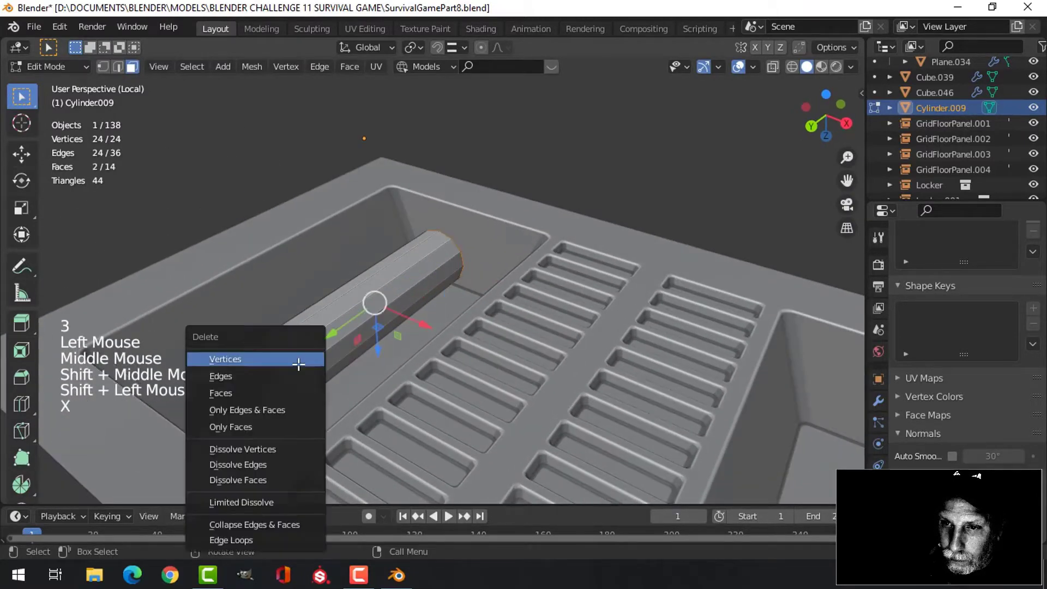
{"action": "left_click", "coordinate": [275, 391]}
Scale the whole open cylinder by about 1.693 along Y
{"action": "key", "text": "a"}
{"action": "middle_click_drag", "start_coordinate": [363, 369], "coordinate": [354, 353]}
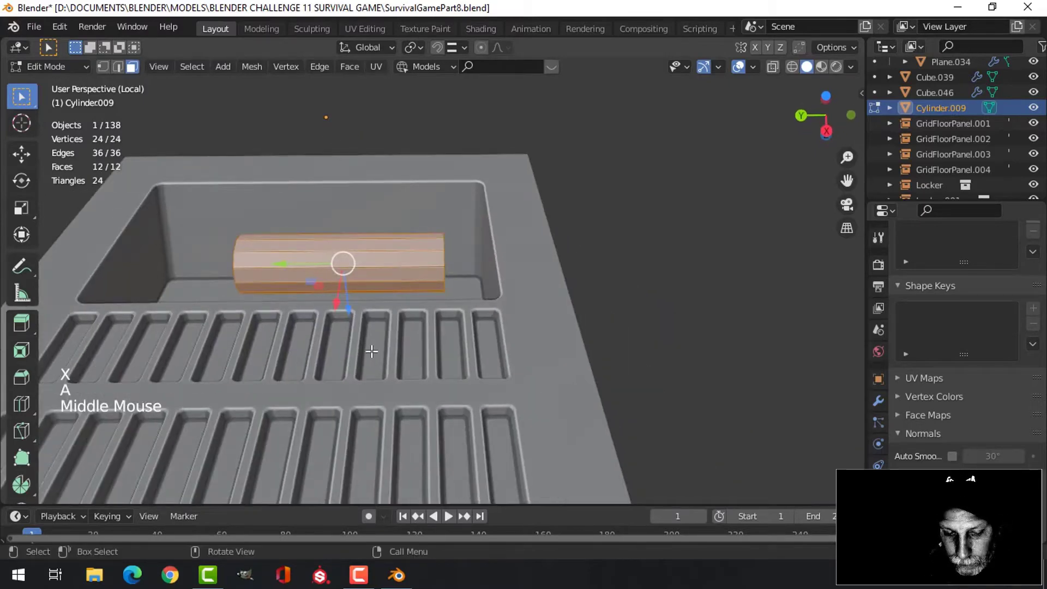
{"action": "key", "text": "s"}
{"action": "key", "text": "y"}
{"action": "left_click", "coordinate": [479, 345]}
Select the edge loop at the end poking through the recess wall and move it about 0.21 m along Y
{"action": "middle_click_drag", "start_coordinate": [479, 345], "coordinate": [417, 290]}
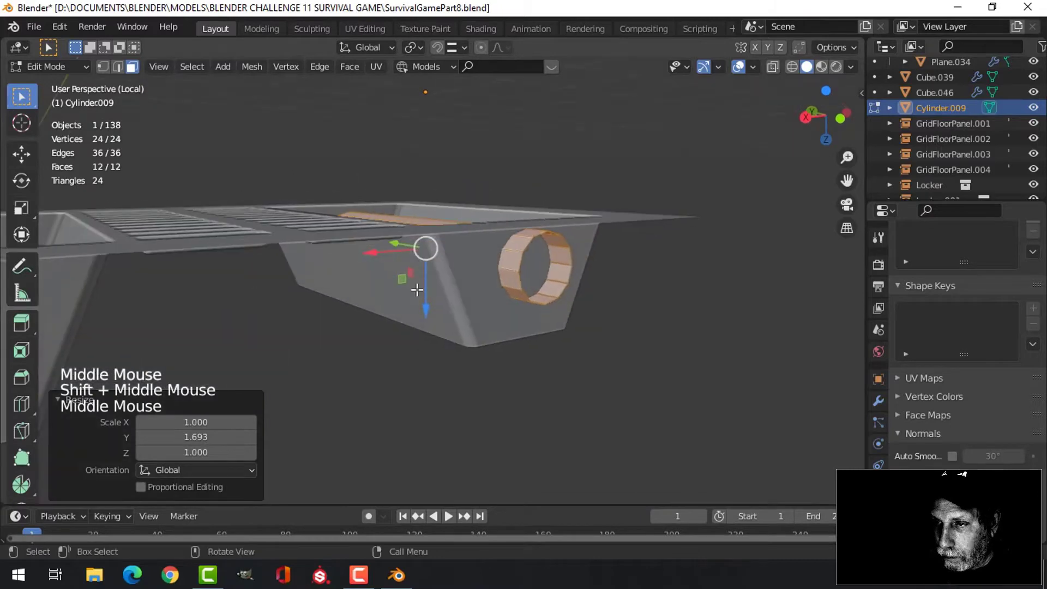
{"action": "key", "text": "alt+a"}
{"action": "key", "text": "2"}
{"action": "left_click", "coordinate": [523, 250], "text": "alt+shift"}
{"action": "middle_click_drag", "start_coordinate": [523, 250], "coordinate": [520, 302]}
{"action": "left_click_drag", "start_coordinate": [512, 271], "coordinate": [494, 268]}
Extend the cylinder's opposite end edge loop along Y toward the facing recess wall
{"action": "middle_click_drag", "start_coordinate": [493, 268], "coordinate": [426, 300], "text": "shift"}
{"action": "scroll", "coordinate": [447, 294], "scroll_direction": "up", "scroll_amount": 3}
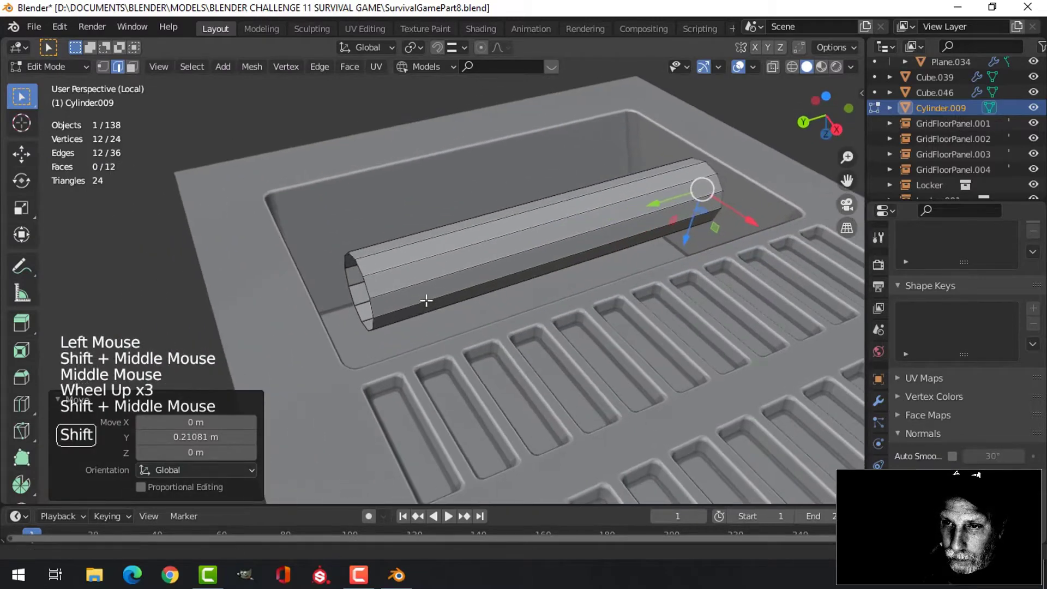
{"action": "key", "text": "alt+a"}
{"action": "left_click", "coordinate": [362, 295], "text": "alt+shift"}
{"action": "middle_click_drag", "start_coordinate": [362, 295], "coordinate": [334, 299]}
{"action": "left_click_drag", "start_coordinate": [327, 264], "coordinate": [271, 278]}
Thin the whole cylinder to about 0.658 on X and Z, and shift it along X toward the recess's outer side
{"action": "middle_click_drag", "start_coordinate": [404, 286], "coordinate": [432, 293]}
{"action": "key", "text": "a"}
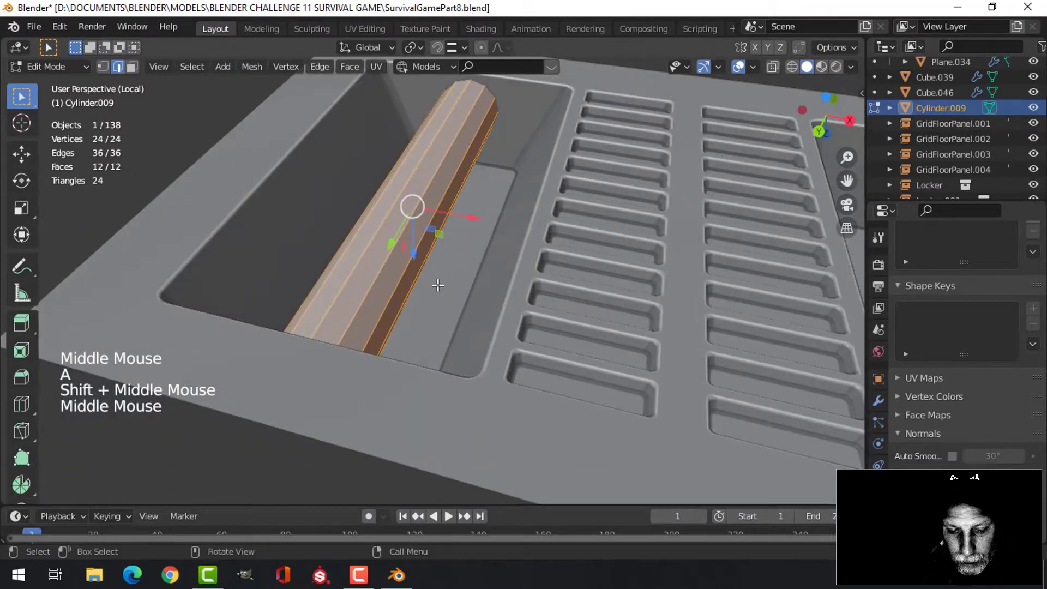
{"action": "key", "text": "s"}
{"action": "key", "text": "shift+y"}
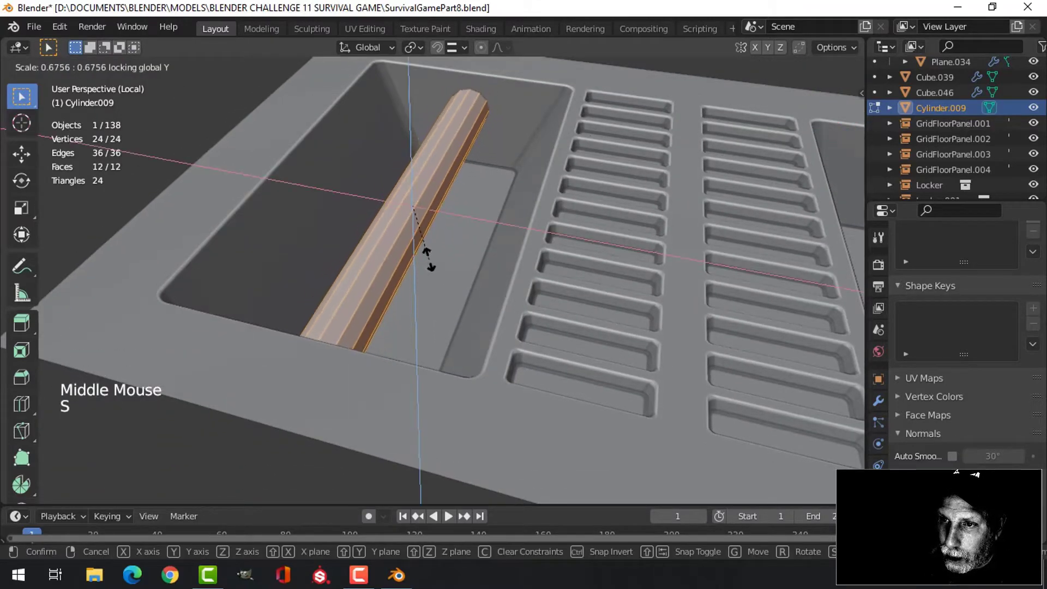
{"action": "left_click", "coordinate": [428, 259]}
{"action": "middle_click_drag", "start_coordinate": [448, 272], "coordinate": [431, 219]}
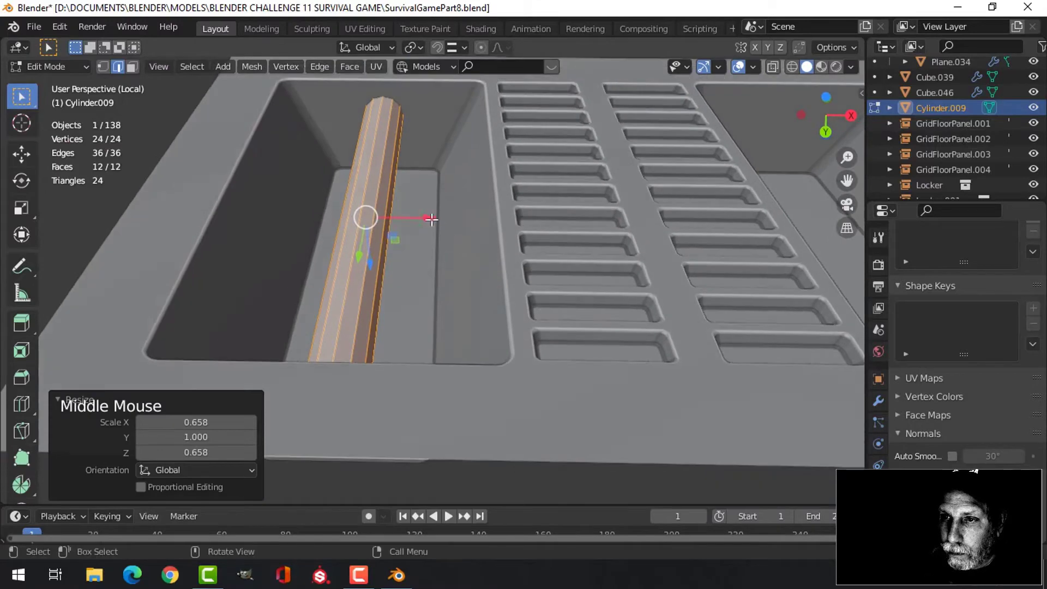
{"action": "left_click_drag", "start_coordinate": [431, 219], "coordinate": [381, 227]}
Apply smooth shading to the cylinder in Object Mode and deselect it
{"action": "scroll", "coordinate": [381, 226], "scroll_direction": "down", "scroll_amount": 2}
{"action": "middle_click_drag", "start_coordinate": [381, 227], "coordinate": [342, 283]}
{"action": "key", "text": "Tab"}
{"action": "right_click", "coordinate": [361, 243]}
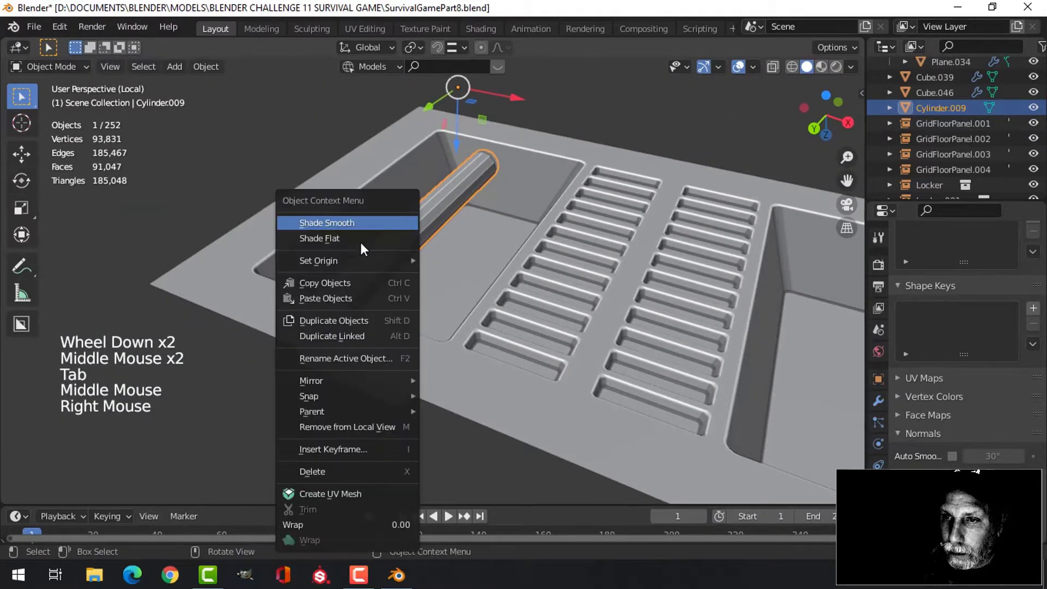
{"action": "left_click", "coordinate": [361, 242]}
{"action": "key", "text": "alt+a"}
Reselect the cylinder and cut a centred edge loop around its middle
{"action": "middle_click_drag", "start_coordinate": [362, 241], "coordinate": [436, 306]}
{"action": "scroll", "coordinate": [419, 264], "scroll_direction": "down", "scroll_amount": 2}
{"action": "scroll", "coordinate": [404, 297], "scroll_direction": "up", "scroll_amount": 3}
{"action": "middle_click_drag", "start_coordinate": [436, 306], "coordinate": [474, 327]}
{"action": "left_click", "coordinate": [556, 322]}
{"action": "key", "text": "Tab"}
{"action": "middle_click_drag", "start_coordinate": [556, 323], "coordinate": [420, 322]}
{"action": "key", "text": "alt+a"}
{"action": "key", "text": "ctrl+r"}
{"action": "left_click", "coordinate": [416, 341]}
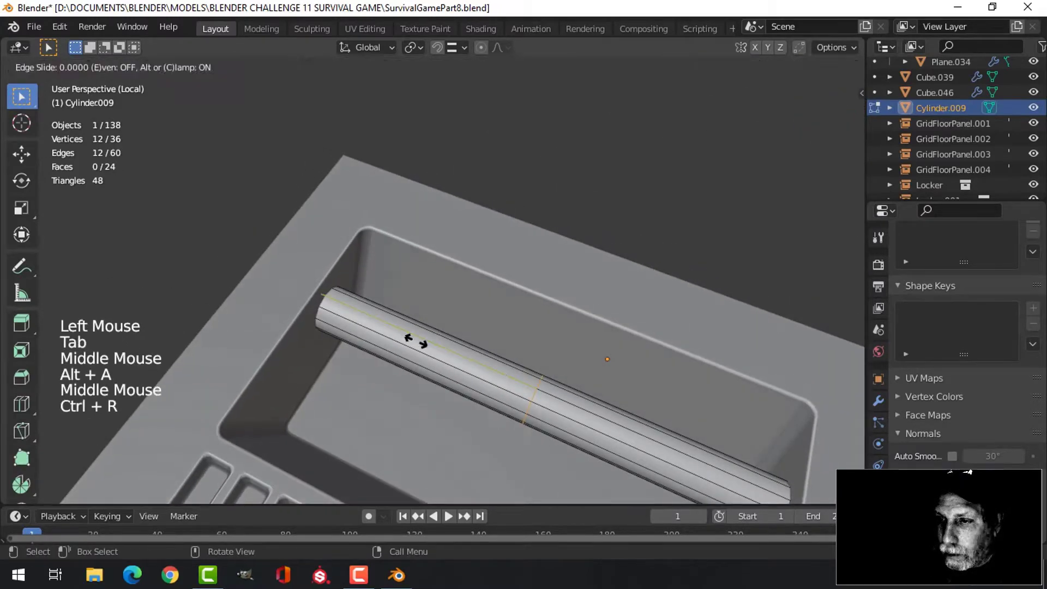
{"action": "right_click", "coordinate": [416, 342]}
Bevel the middle edge loop about 2.08 m wide with one segment, leaving a narrow ring of faces at each end
{"action": "middle_click_drag", "start_coordinate": [581, 366], "coordinate": [470, 289], "text": "shift"}
{"action": "middle_click_drag", "start_coordinate": [470, 289], "coordinate": [543, 325]}
{"action": "key", "text": "ctrl+b"}
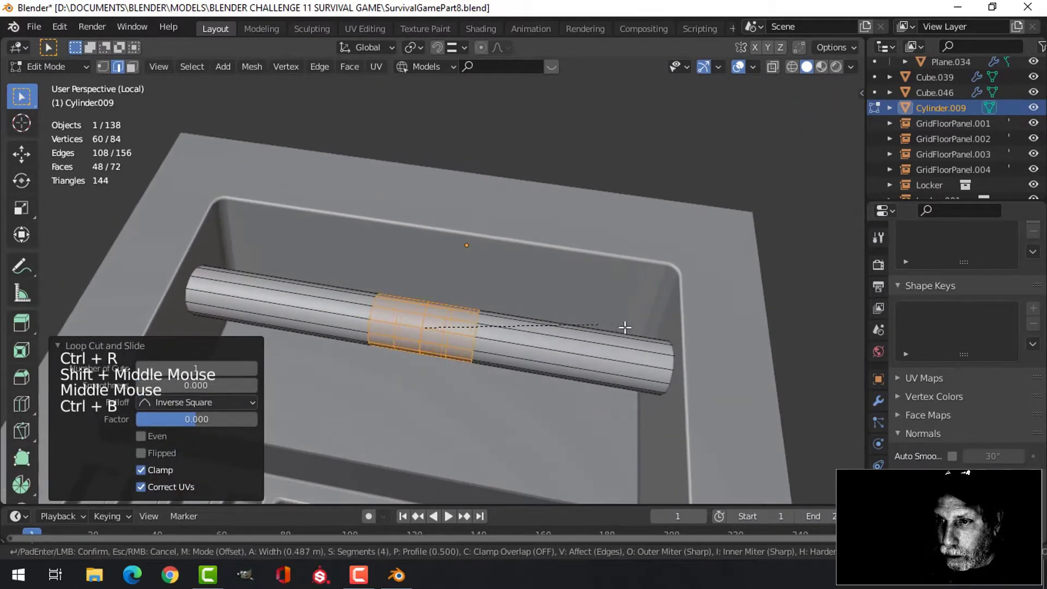
{"action": "left_click", "coordinate": [767, 344]}
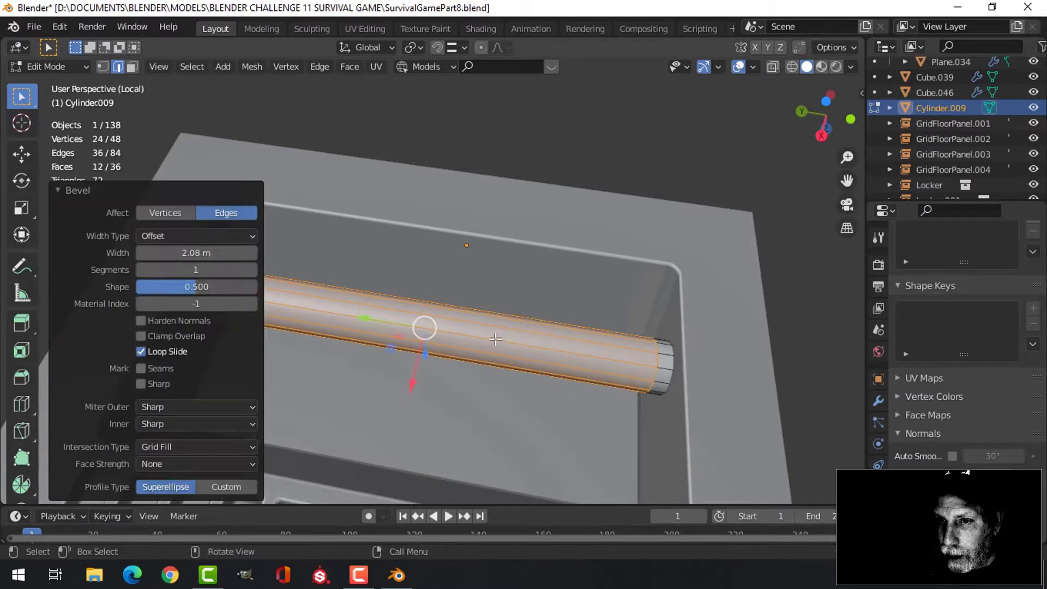
Extrude the narrow face rings at both cylinder ends and fatten them about 0.0567 m into raised collars
{"action": "key", "text": "alt+a"}
{"action": "middle_click_drag", "start_coordinate": [627, 324], "coordinate": [577, 327], "text": "shift"}
{"action": "key", "text": "3"}
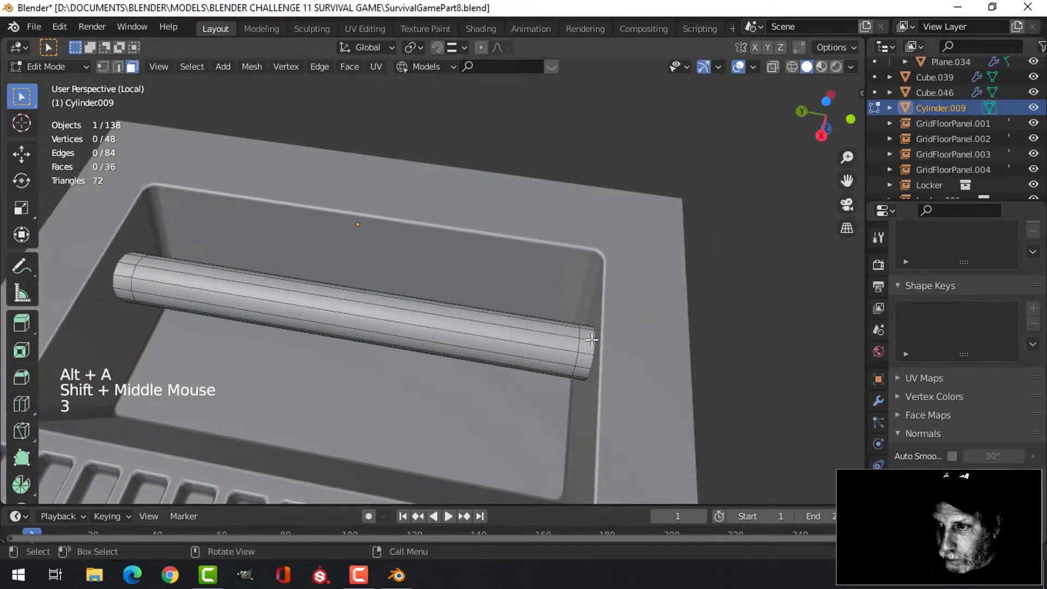
{"action": "left_click", "coordinate": [589, 339], "text": "alt+shift"}
{"action": "scroll", "coordinate": [381, 346], "scroll_direction": "down", "scroll_amount": 2}
{"action": "middle_click_drag", "start_coordinate": [381, 346], "coordinate": [480, 316], "text": "shift"}
{"action": "left_click", "coordinate": [409, 307], "text": "alt+shift"}
{"action": "scroll", "coordinate": [540, 309], "scroll_direction": "up", "scroll_amount": 3}
{"action": "middle_click_drag", "start_coordinate": [480, 316], "coordinate": [524, 346], "text": "shift"}
{"action": "key", "text": "e"}
{"action": "key", "text": "alt+s"}
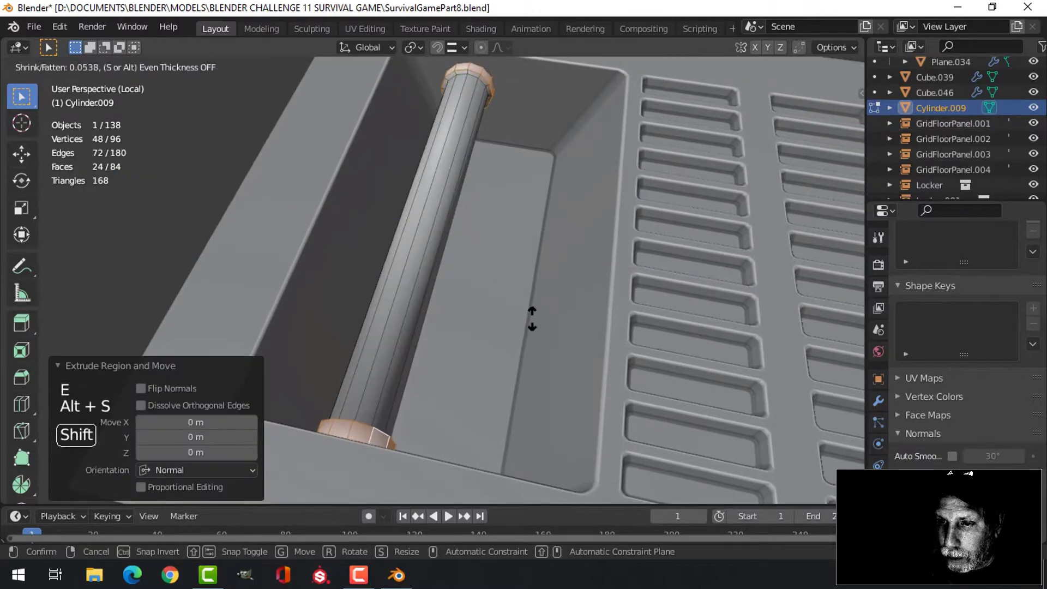
{"action": "left_click", "coordinate": [532, 316]}
Cut an edge loop around the cylinder's long section, slid toward one collar with a factor of about -0.581
{"action": "middle_click_drag", "start_coordinate": [532, 316], "coordinate": [563, 350]}
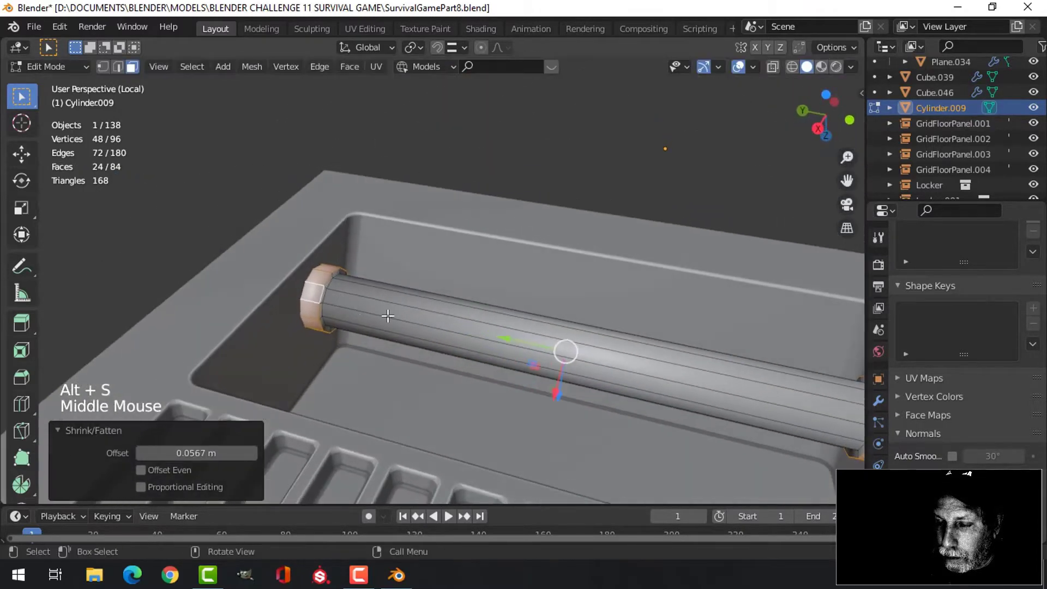
{"action": "key", "text": "alt+a"}
{"action": "middle_click_drag", "start_coordinate": [403, 328], "coordinate": [410, 358]}
{"action": "scroll", "coordinate": [374, 343], "scroll_direction": "up", "scroll_amount": 2}
{"action": "scroll", "coordinate": [397, 327], "scroll_direction": "down", "scroll_amount": 3}
{"action": "key", "text": "ctrl+r"}
{"action": "left_click", "coordinate": [376, 336]}
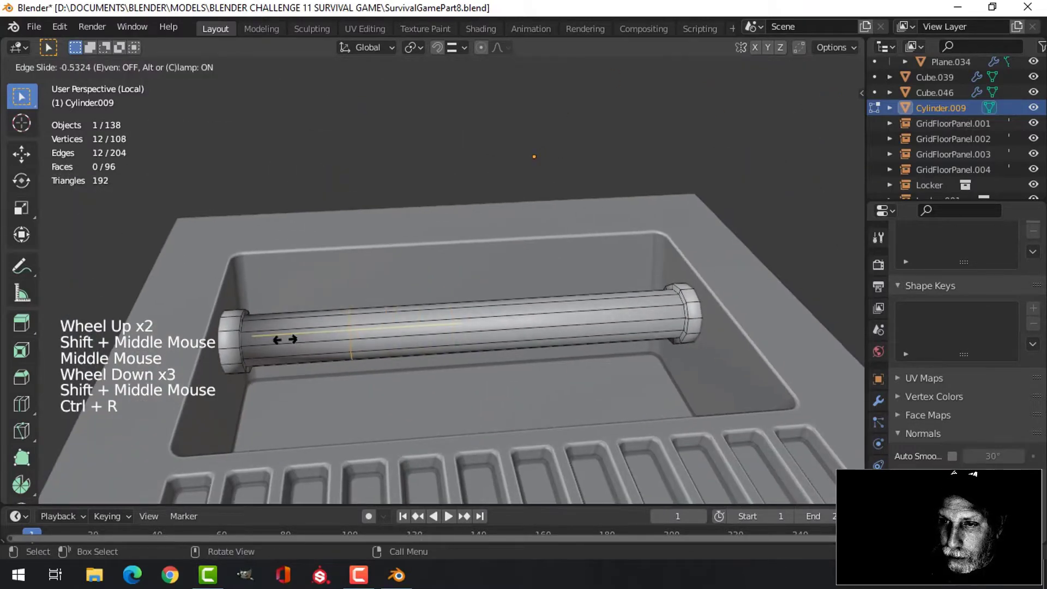
{"action": "left_click", "coordinate": [311, 348]}
Bevel the new loop into a band about 0.46 m wide and move it about -0.102 m along Y
{"action": "middle_click_drag", "start_coordinate": [312, 347], "coordinate": [371, 332]}
{"action": "middle_click_drag", "start_coordinate": [371, 333], "coordinate": [423, 316]}
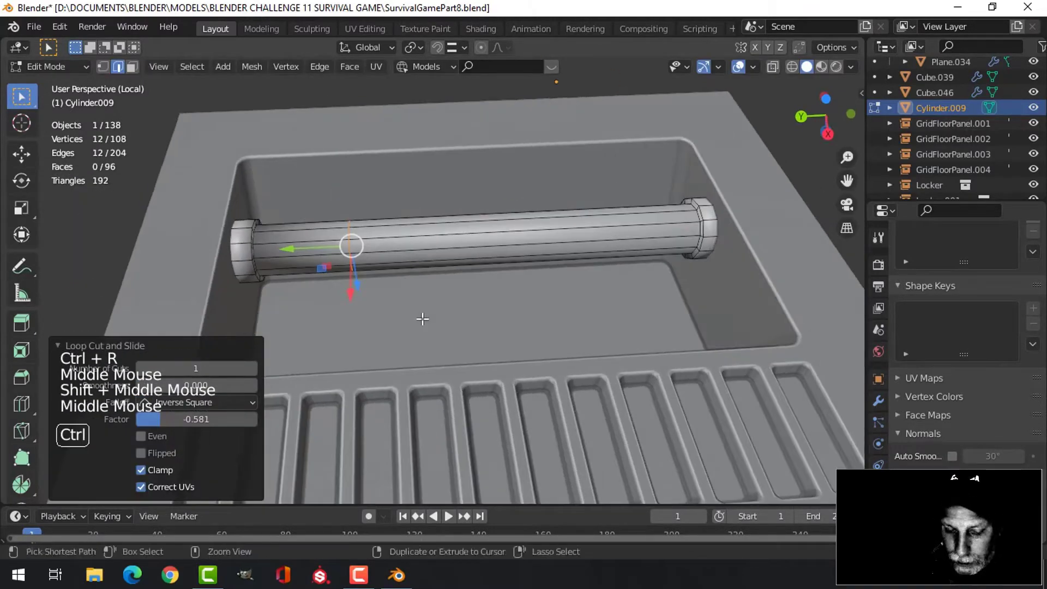
{"action": "key", "text": "ctrl+b"}
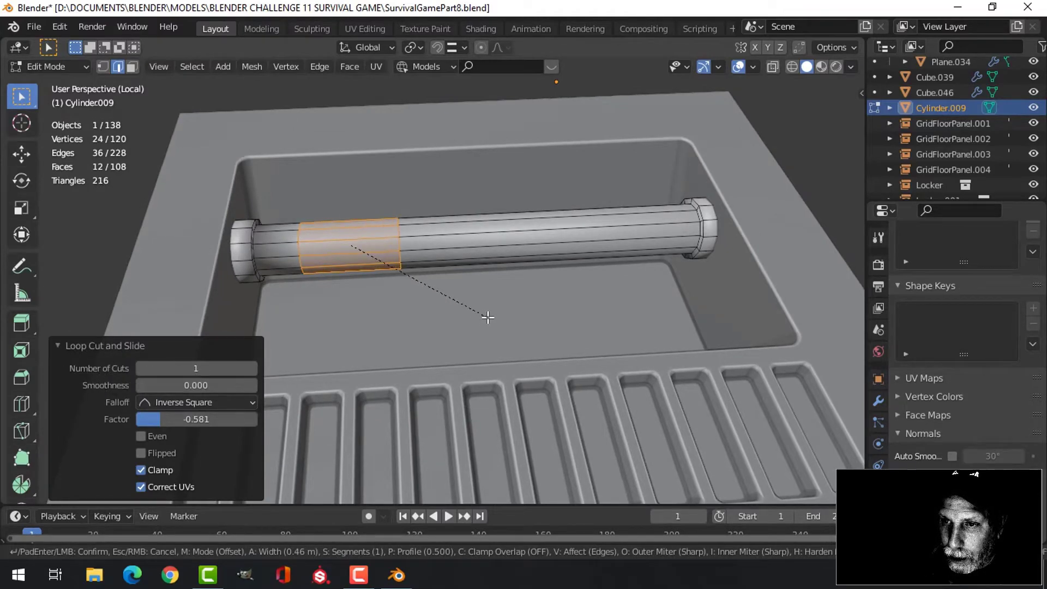
{"action": "left_click", "coordinate": [487, 317]}
{"action": "left_click_drag", "start_coordinate": [286, 251], "coordinate": [302, 252]}
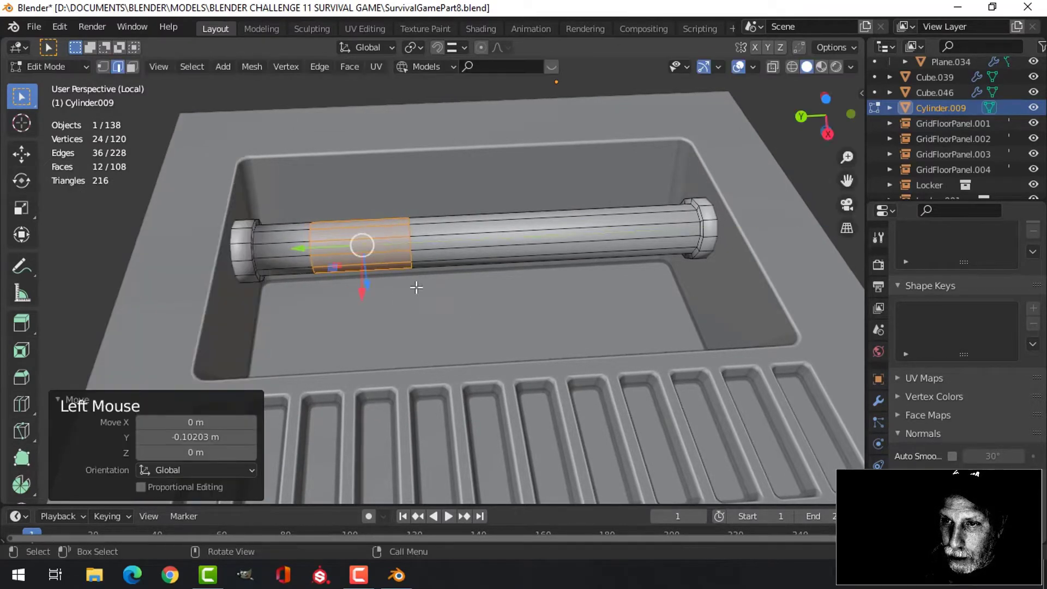
Try to extrude the band and fatten it about 0.0412 m, and undo the attempt
{"action": "middle_click_drag", "start_coordinate": [416, 287], "coordinate": [221, 250]}
{"action": "key", "text": "e"}
{"action": "right_click", "coordinate": [428, 284]}
{"action": "key", "text": "alt+s"}
{"action": "left_click", "coordinate": [428, 265]}
{"action": "scroll", "coordinate": [376, 281], "scroll_direction": "up", "scroll_amount": 1}
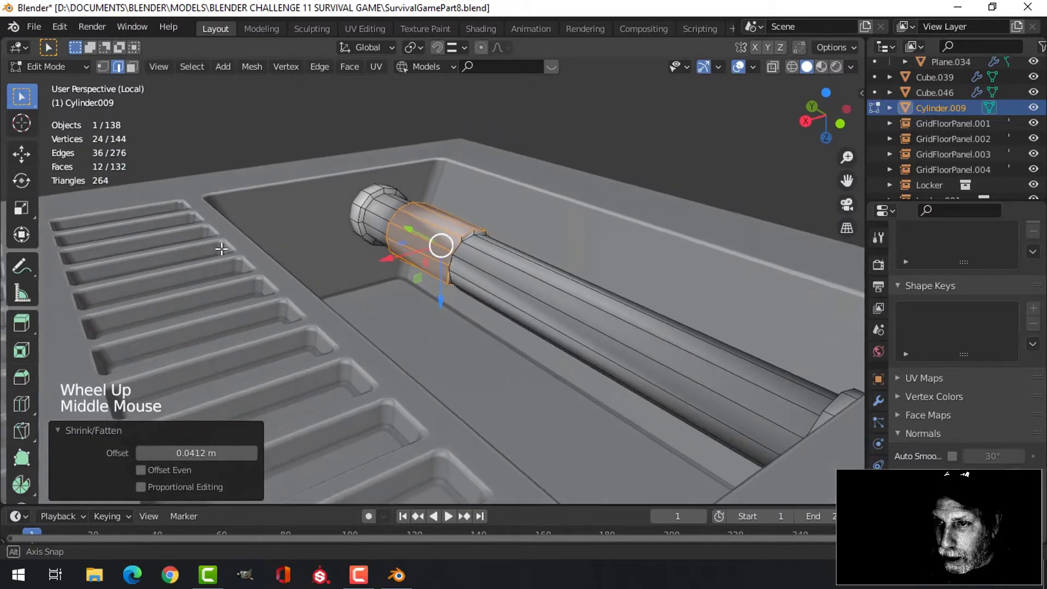
{"action": "key", "text": "ctrl+z"}
{"action": "key", "text": "ctrl+z"}
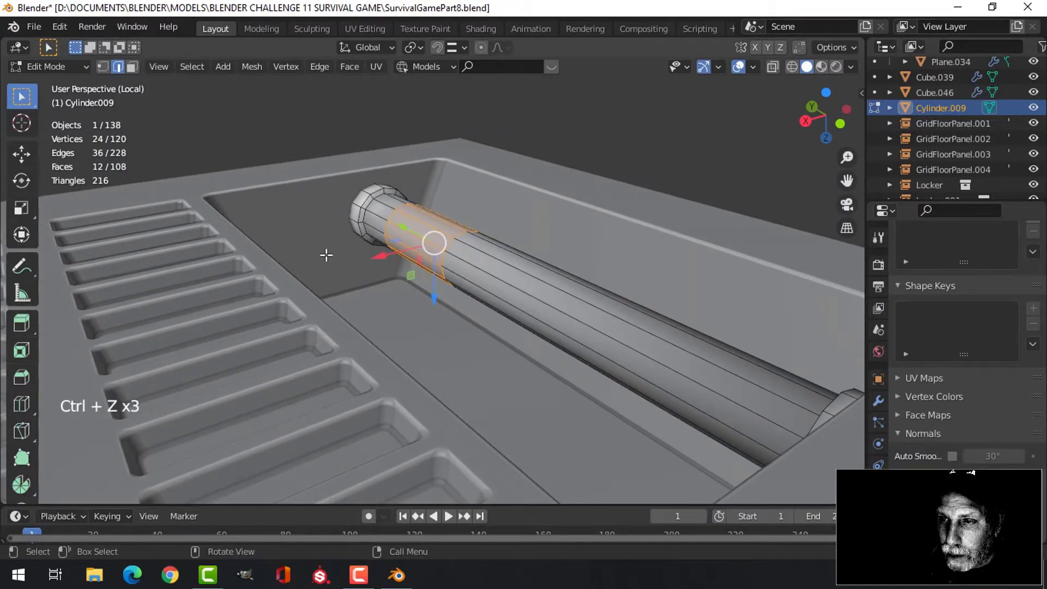
Recalculate the normals of the entire cylinder to the outside
{"action": "key", "text": "a"}
{"action": "key", "text": "alt+n"}
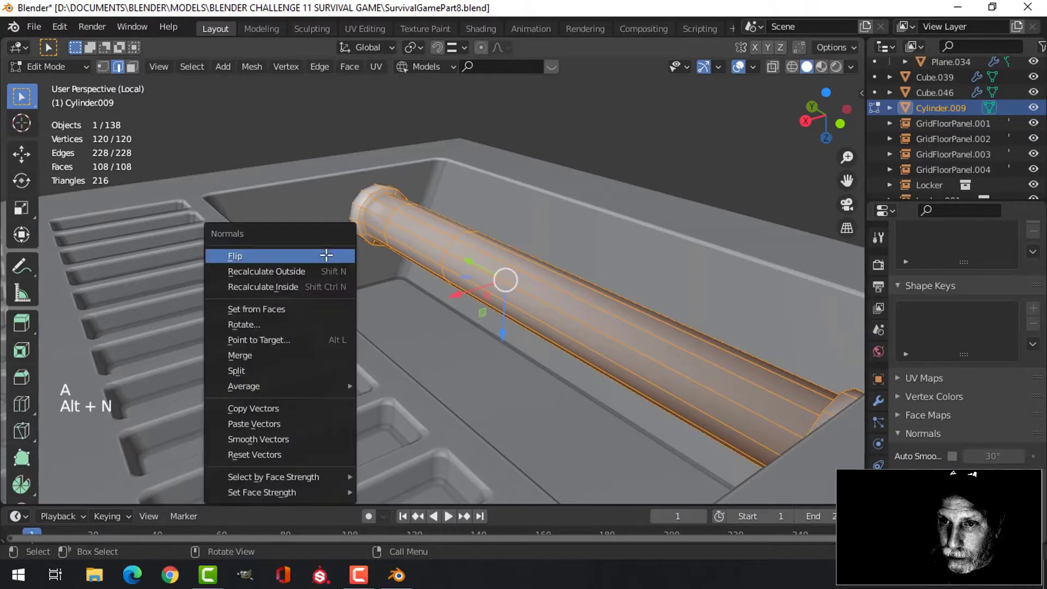
{"action": "left_click", "coordinate": [305, 271]}
{"action": "key", "text": "alt+a"}
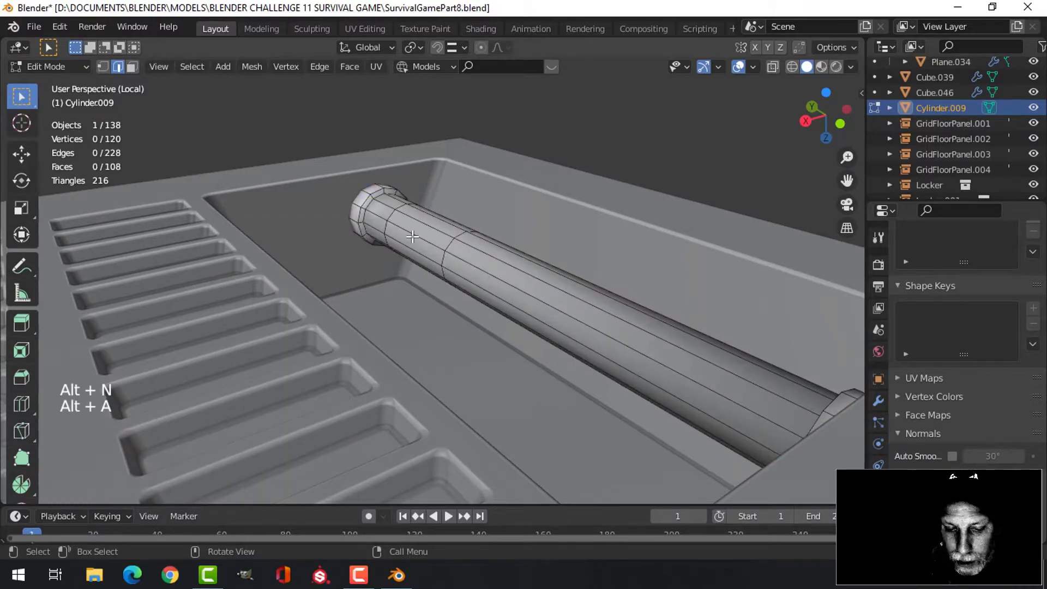
Select the band's face loop, extrude it in place and fatten it about 0.0354 m into a raised sleeve
{"action": "left_click", "coordinate": [413, 233], "text": "alt+shift"}
{"action": "middle_click_drag", "start_coordinate": [413, 233], "coordinate": [448, 267]}
{"action": "key", "text": "s"}
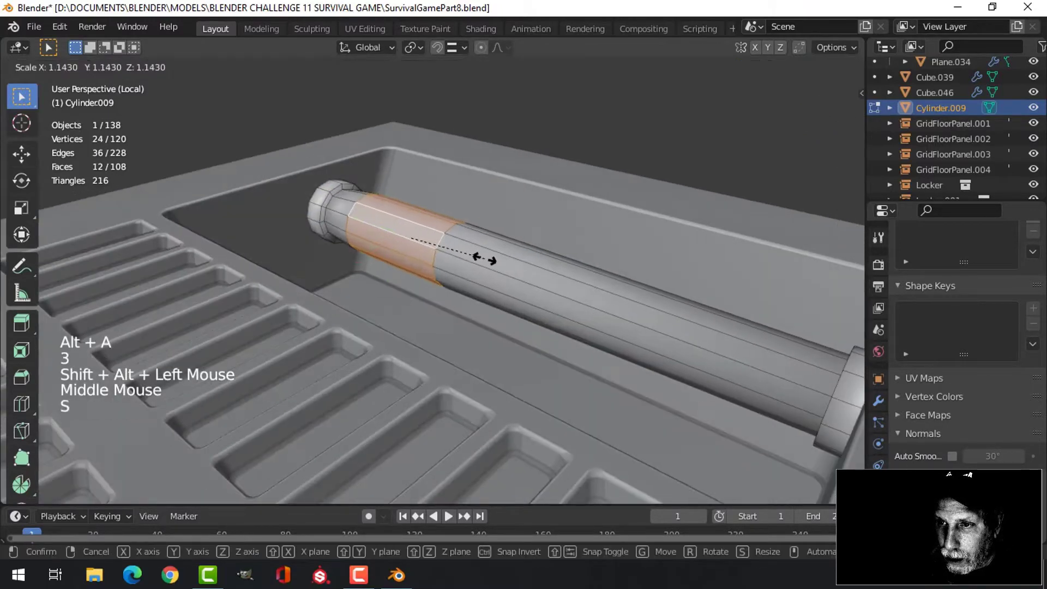
{"action": "key", "text": "Escape"}
{"action": "key", "text": "e"}
{"action": "key", "text": "Escape"}
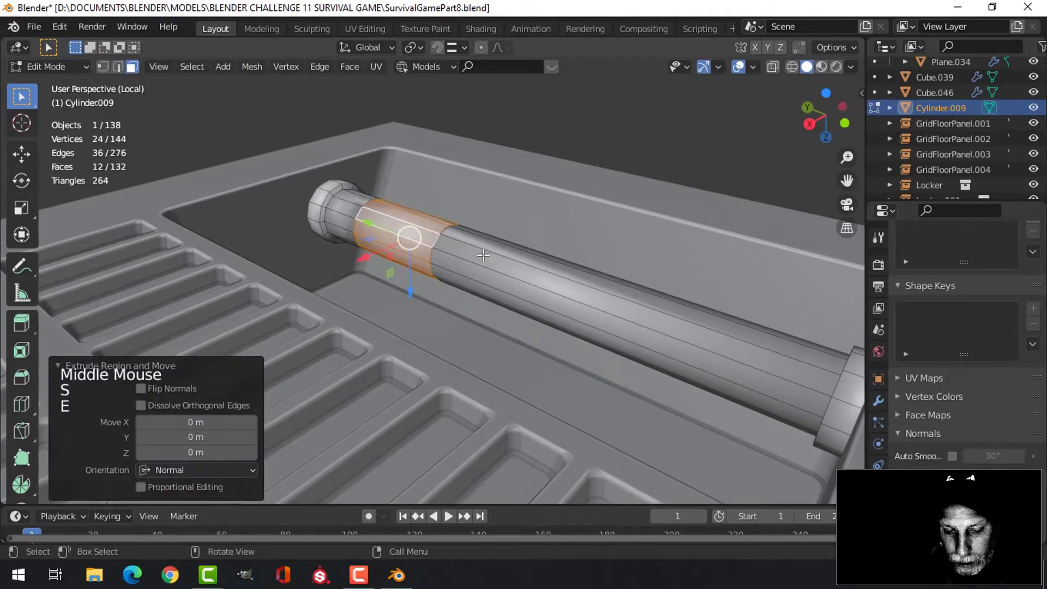
{"action": "key", "text": "alt+s"}
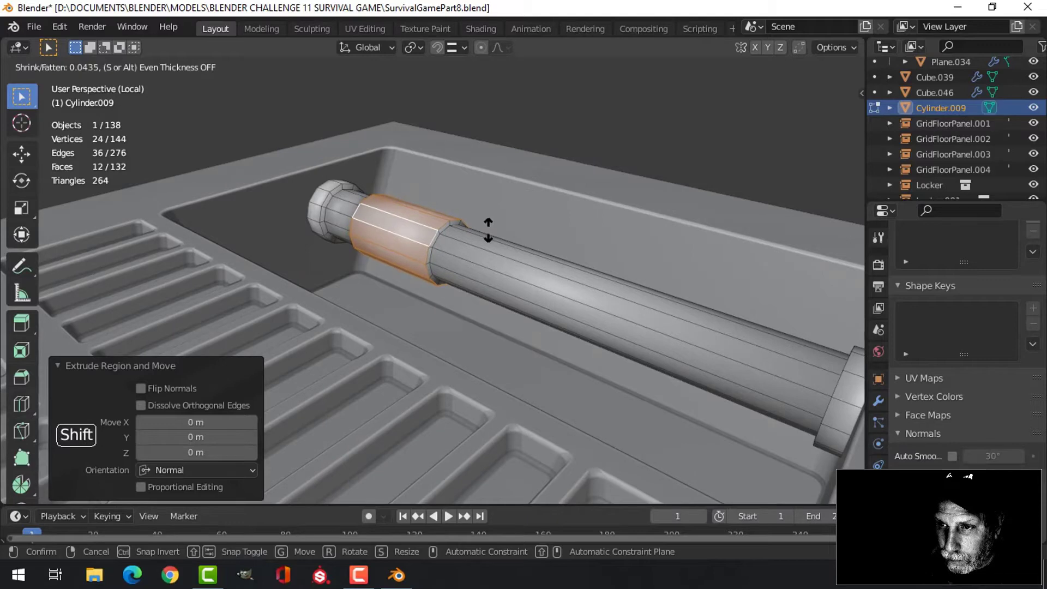
{"action": "left_click", "coordinate": [488, 234]}
Cut a centred edge loop around the sleeve and bevel it into a band about 0.308 m wide
{"action": "middle_click_drag", "start_coordinate": [488, 234], "coordinate": [428, 268]}
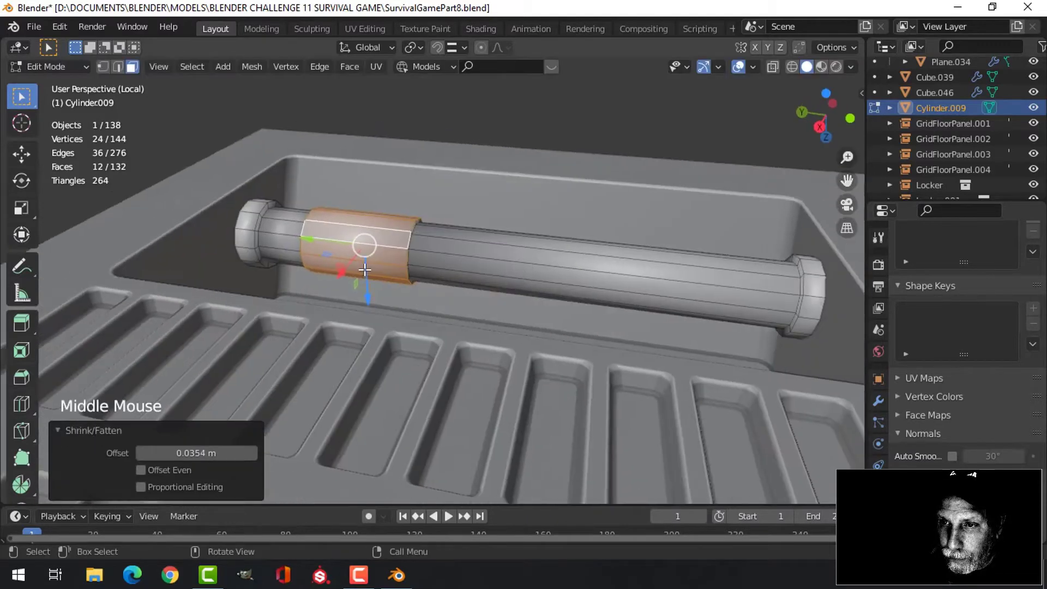
{"action": "key", "text": "ctrl+r"}
{"action": "left_click", "coordinate": [426, 269]}
{"action": "key", "text": "ctrl+b"}
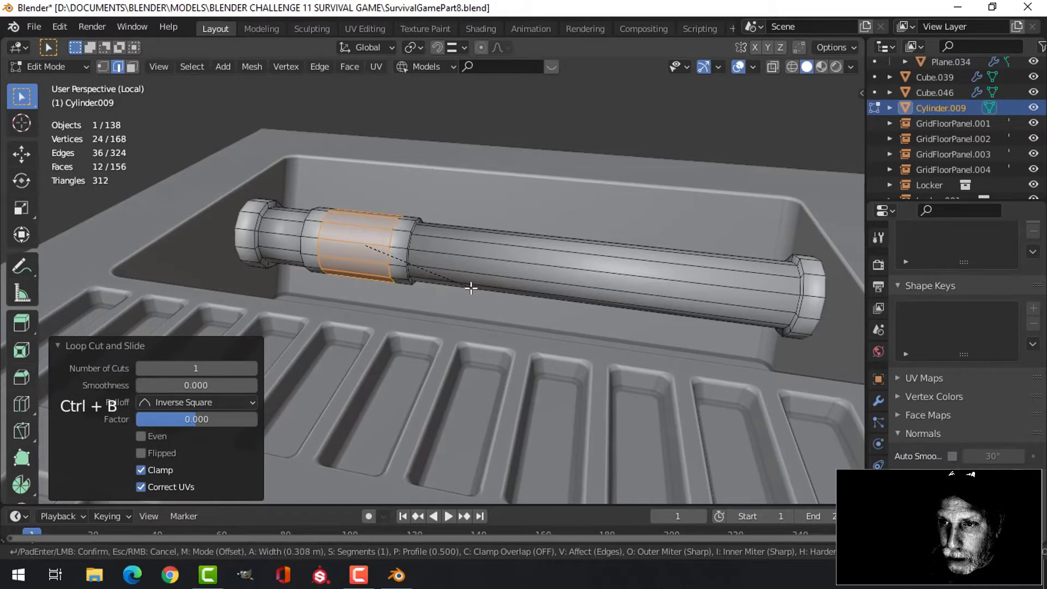
{"action": "left_click", "coordinate": [471, 288]}
Extrude the sleeve's inner band and fatten it about 0.04 m
{"action": "middle_click_drag", "start_coordinate": [416, 215], "coordinate": [447, 276]}
{"action": "key", "text": "e"}
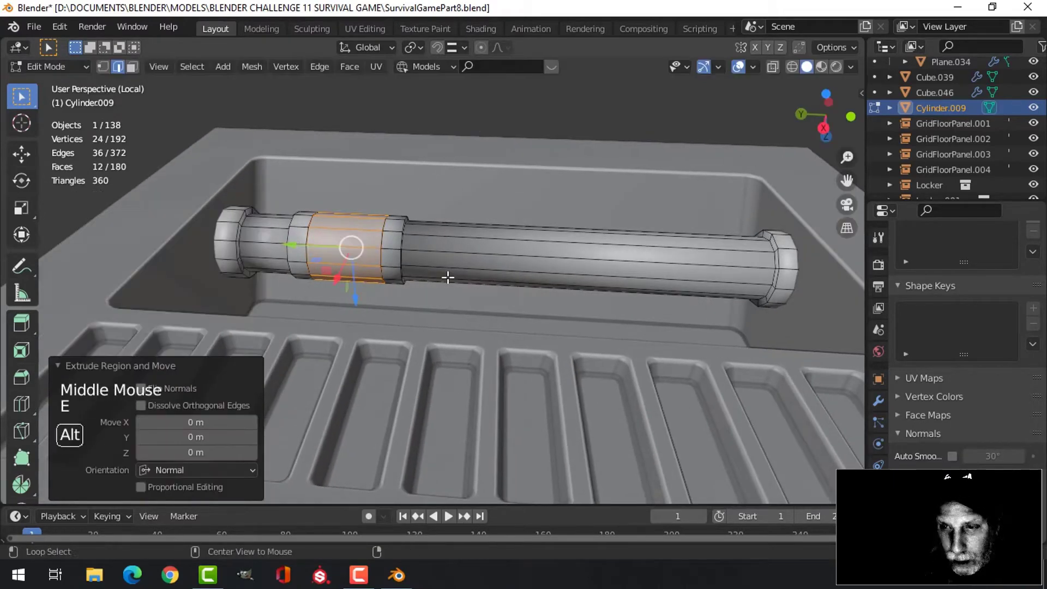
{"action": "key", "text": "alt+s"}
{"action": "left_click", "coordinate": [450, 254]}
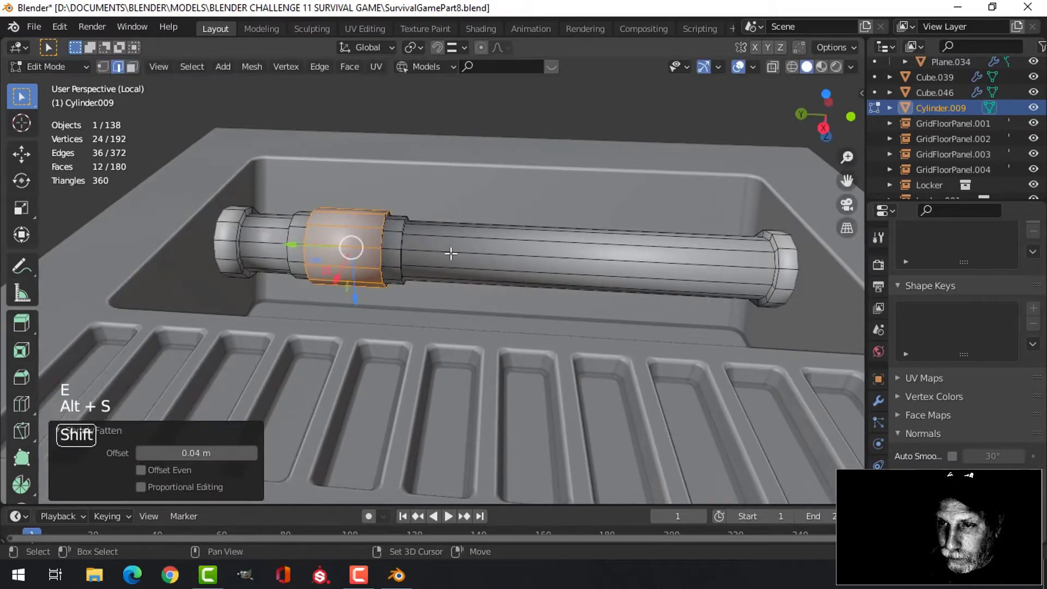
Return to Object Mode and examine the stepped cylinder's smooth shading from several angles
{"action": "key", "text": "Tab"}
{"action": "middle_click_drag", "start_coordinate": [451, 255], "coordinate": [361, 271]}
{"action": "scroll", "coordinate": [320, 266], "scroll_direction": "down", "scroll_amount": 1}
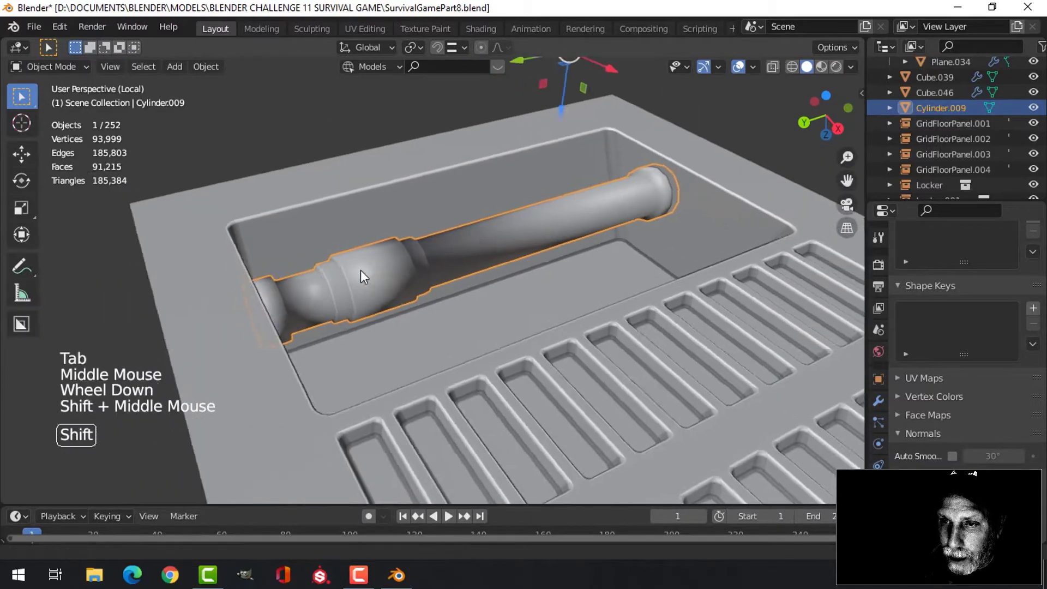
{"action": "scroll", "coordinate": [382, 274], "scroll_direction": "up", "scroll_amount": 3}
{"action": "scroll", "coordinate": [614, 293], "scroll_direction": "down", "scroll_amount": 2}
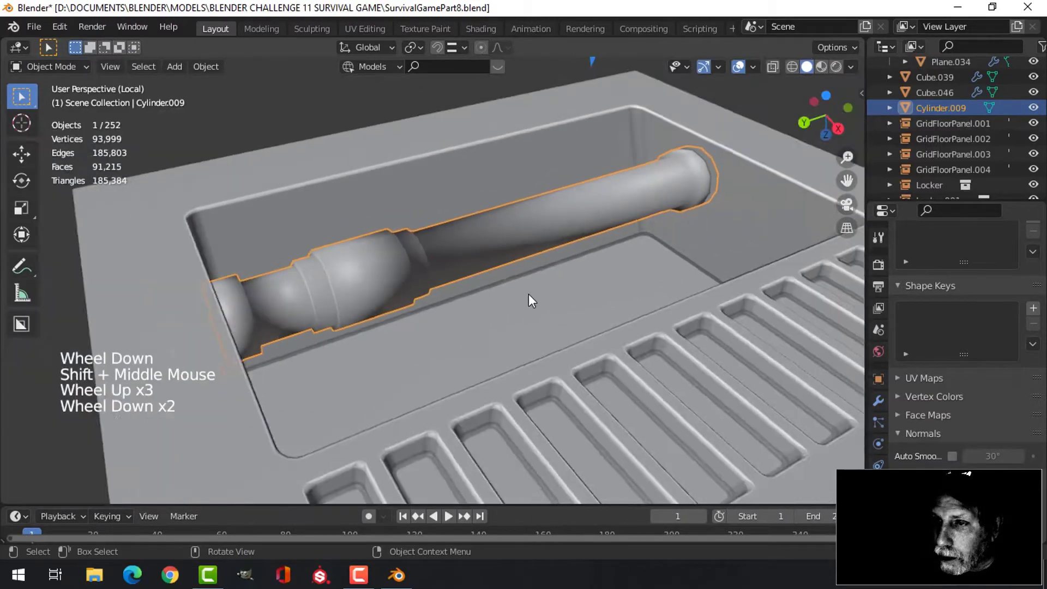
{"action": "middle_click_drag", "start_coordinate": [528, 294], "coordinate": [615, 271]}
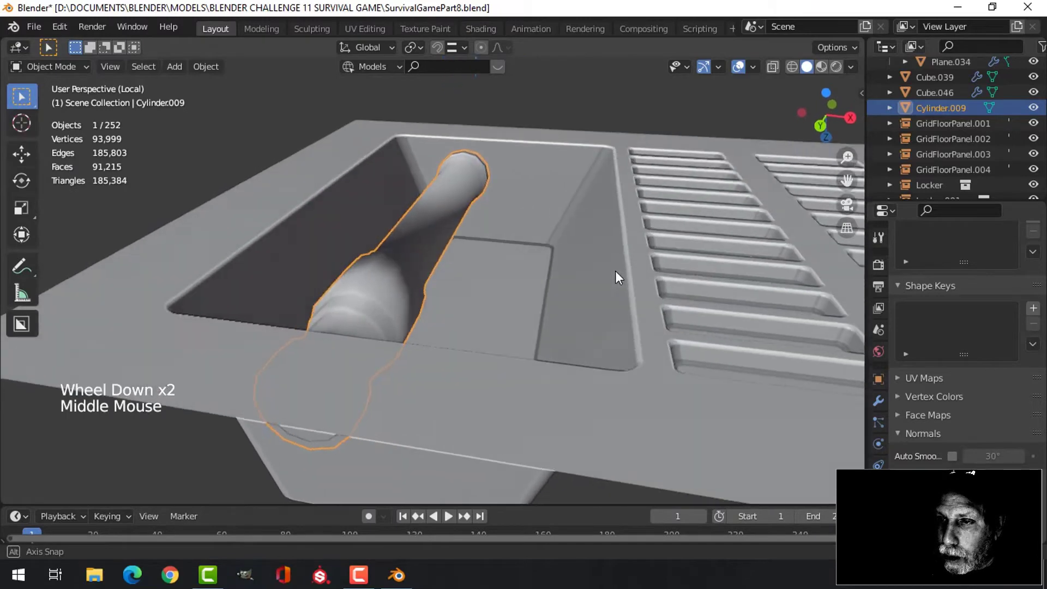
Join the stepped cylinder pipe into the ceiling panel object so it shares the panel's modifiers
{"action": "scroll", "coordinate": [508, 244], "scroll_direction": "down", "scroll_amount": 1}
{"action": "middle_click_drag", "start_coordinate": [489, 266], "coordinate": [554, 203]}
{"action": "left_click", "coordinate": [491, 240], "text": "shift"}
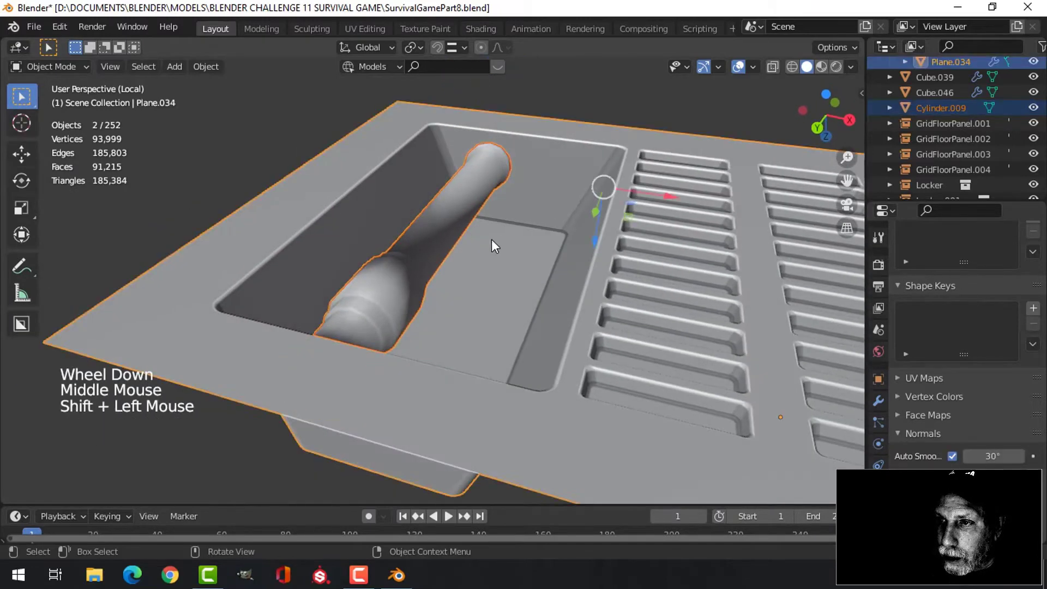
{"action": "key", "text": "ctrl+j"}
{"action": "scroll", "coordinate": [492, 245], "scroll_direction": "down", "scroll_amount": 2}
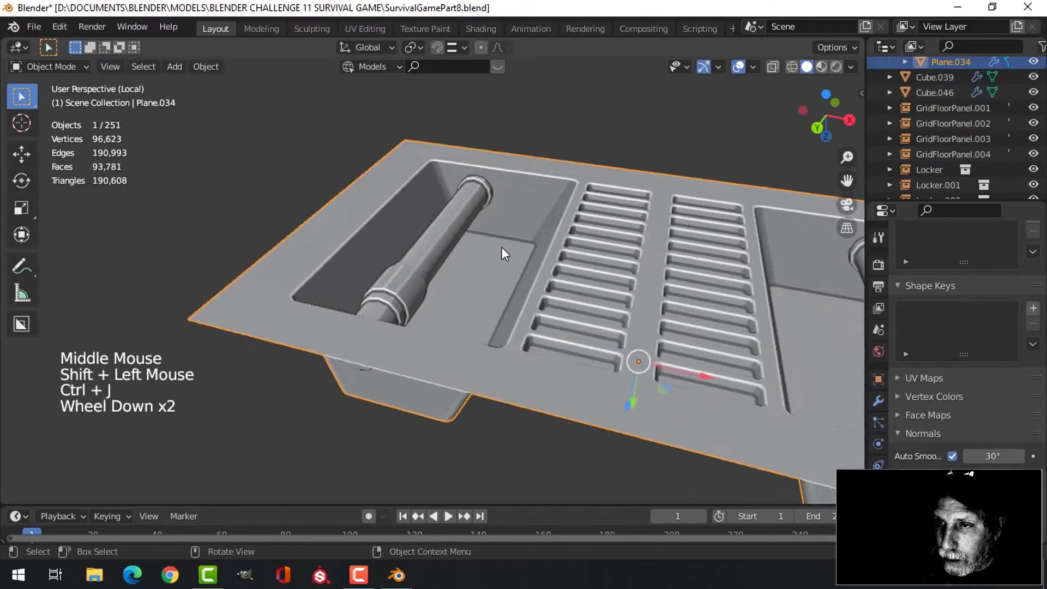
{"action": "middle_click_drag", "start_coordinate": [502, 247], "coordinate": [377, 267]}
{"action": "scroll", "coordinate": [379, 265], "scroll_direction": "up", "scroll_amount": 2}
{"action": "left_click", "coordinate": [382, 254]}
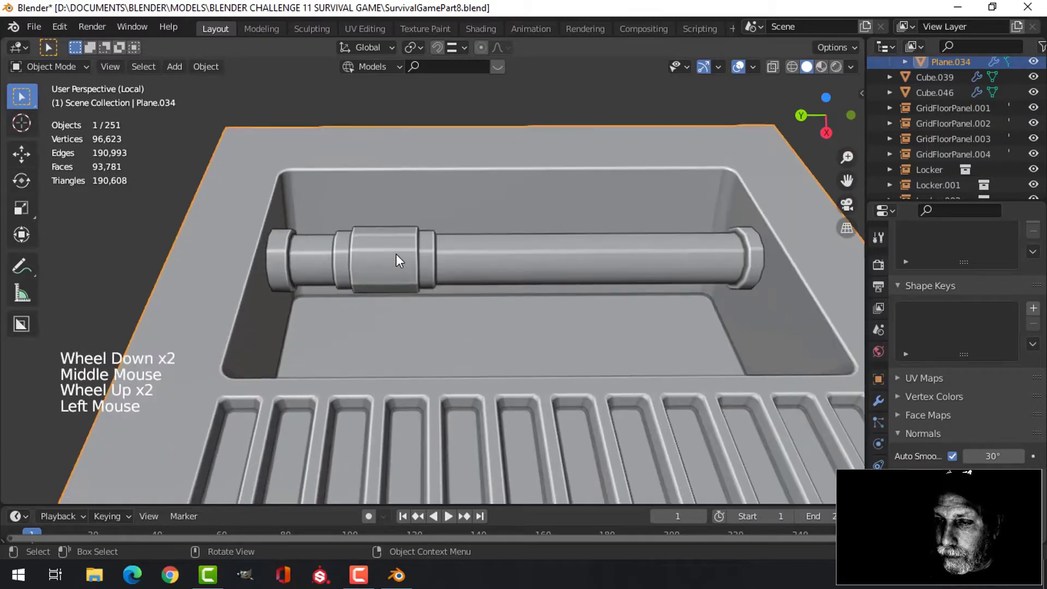
{"action": "right_click", "coordinate": [396, 260]}
{"action": "left_click", "coordinate": [375, 223]}
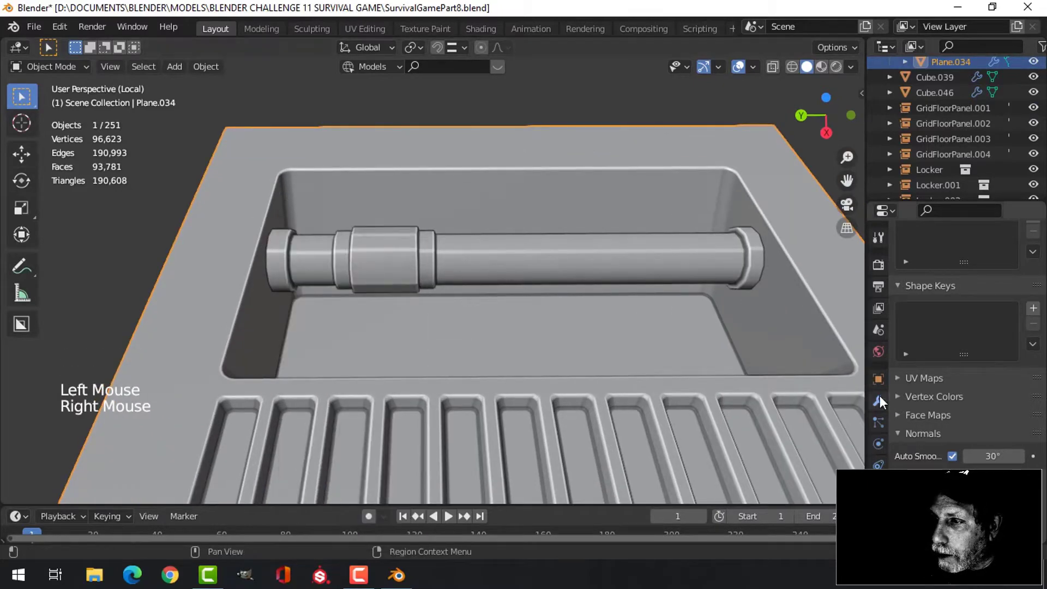
In Edit Mode, snap the 3D cursor to the centre lengthwise edge of the narrow collar beside the wide band
{"action": "scroll", "coordinate": [569, 292], "scroll_direction": "down", "scroll_amount": 1}
{"action": "middle_click_drag", "start_coordinate": [569, 292], "coordinate": [479, 276]}
{"action": "key", "text": "ctrl+KP_7"}
{"action": "scroll", "coordinate": [568, 285], "scroll_direction": "up", "scroll_amount": 2}
{"action": "scroll", "coordinate": [478, 276], "scroll_direction": "down", "scroll_amount": 1}
{"action": "key", "text": "Tab"}
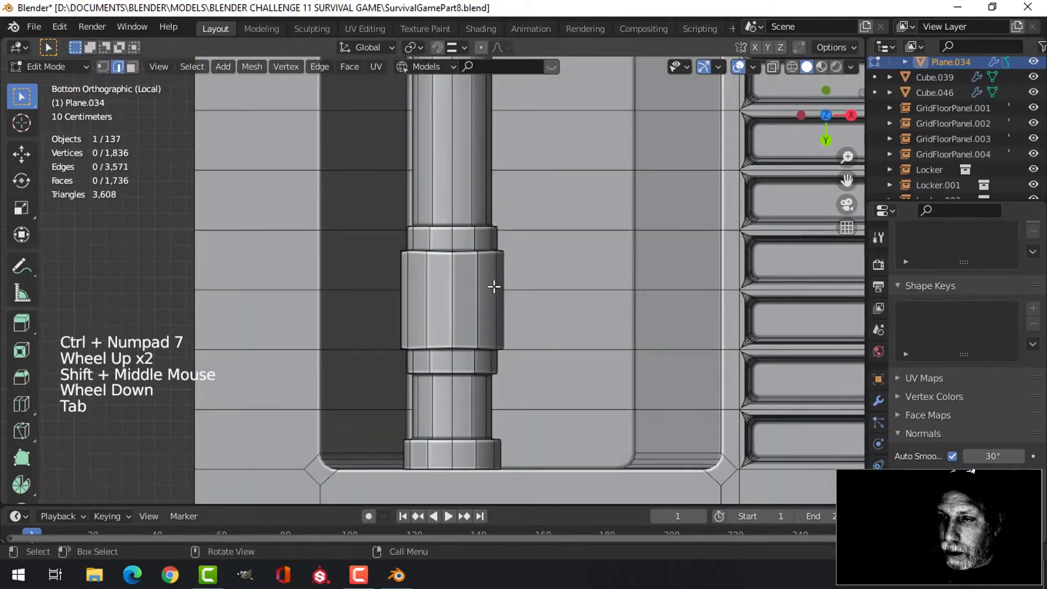
{"action": "left_click", "coordinate": [478, 261]}
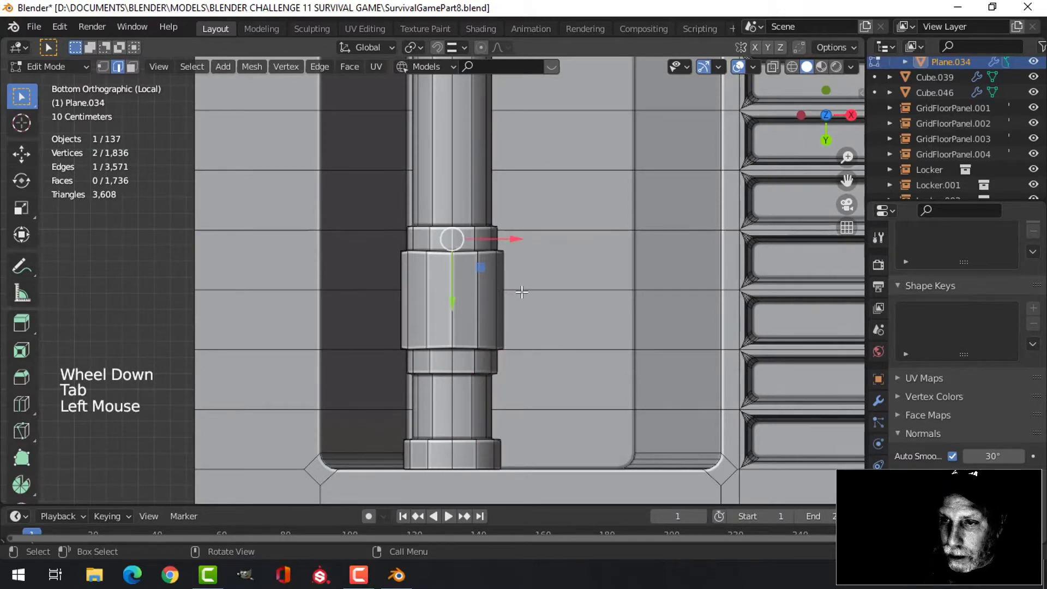
{"action": "key", "text": "shift+s"}
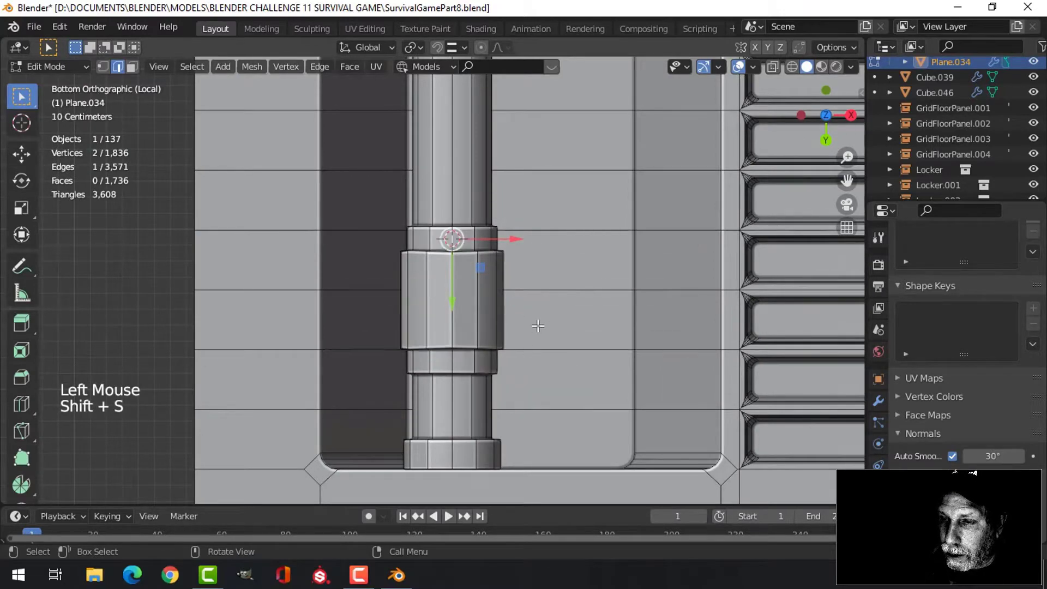
Add a mesh circle with 12 vertices at the 3D cursor
{"action": "scroll", "coordinate": [537, 325], "scroll_direction": "down", "scroll_amount": 3}
{"action": "key", "text": "shift+a"}
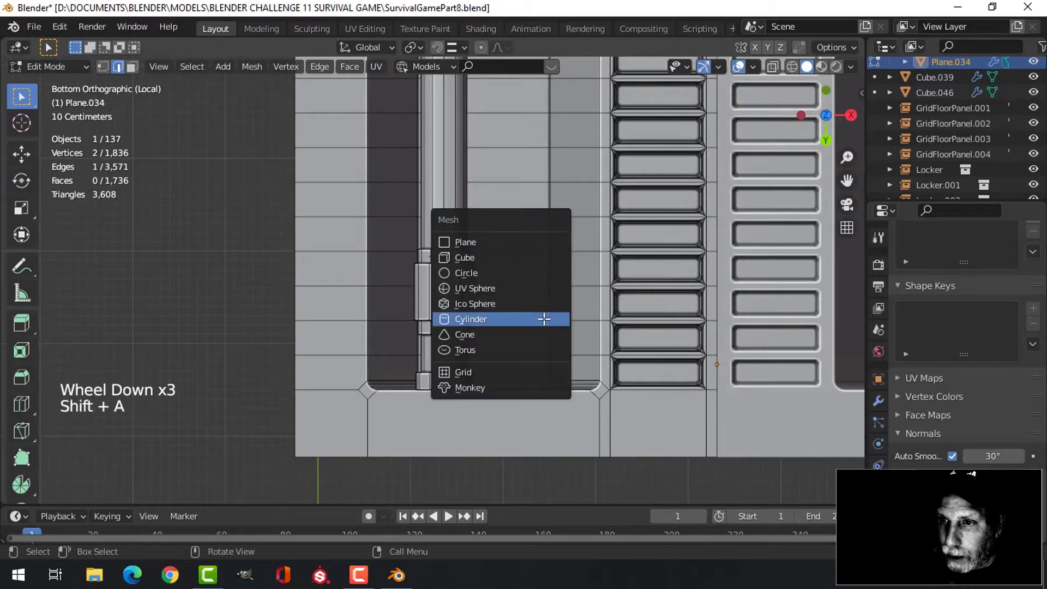
{"action": "left_click", "coordinate": [473, 273]}
{"action": "scroll", "coordinate": [447, 273], "scroll_direction": "up", "scroll_amount": 2}
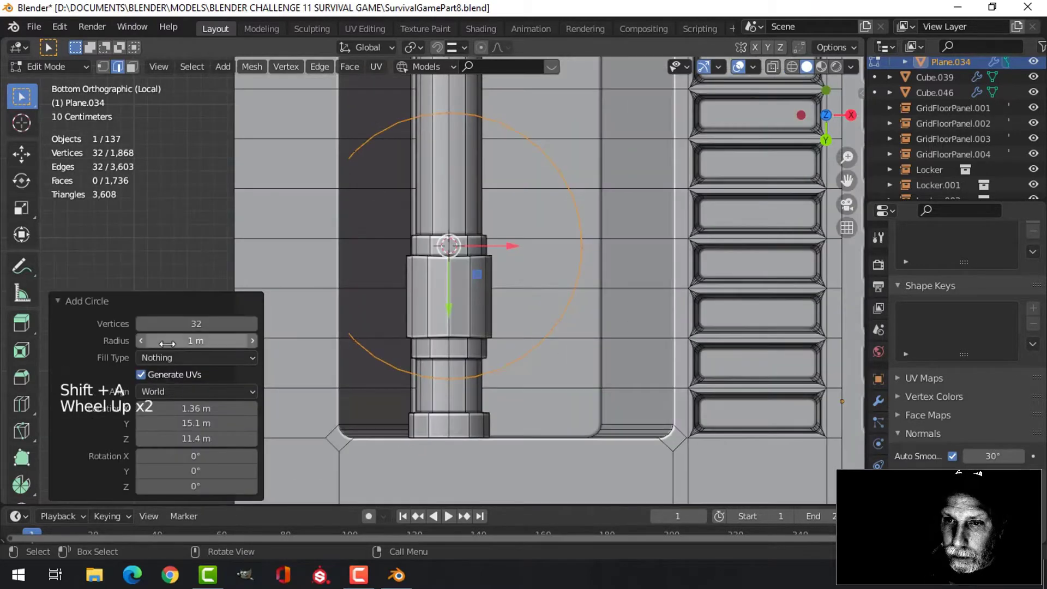
{"action": "left_click", "coordinate": [182, 324]}
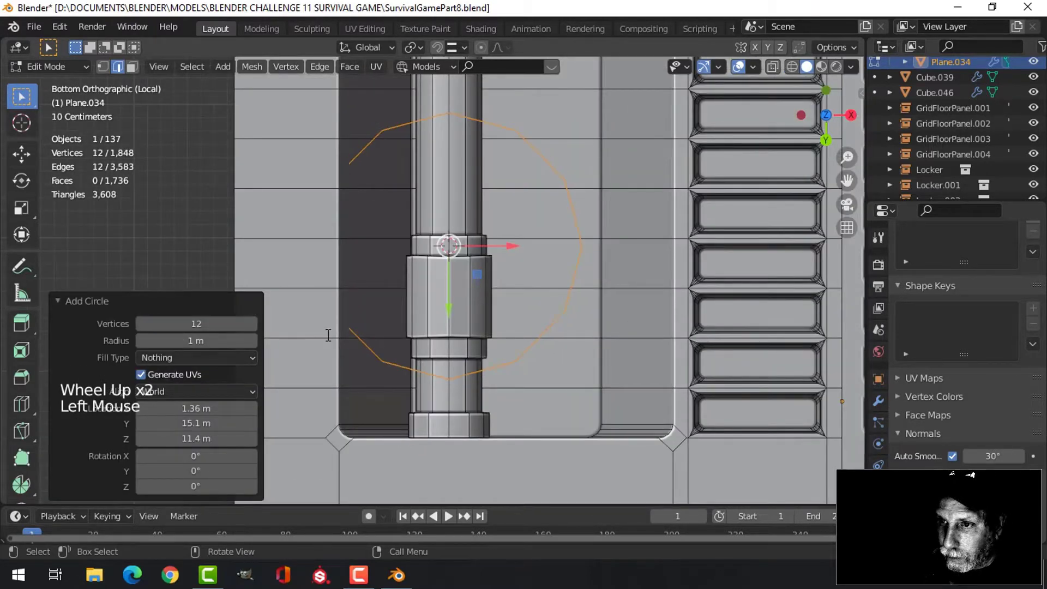
Scale the circle down to about 0.055, then by about 0.828, so it fits within the narrow collar
{"action": "key", "text": "1"}
{"action": "key", "text": "s"}
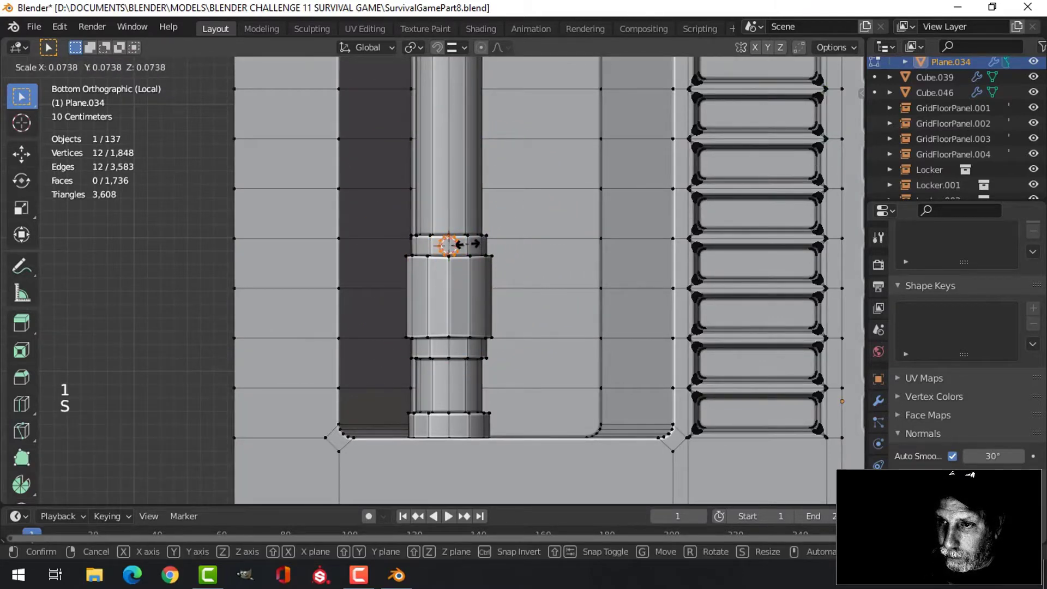
{"action": "left_click", "coordinate": [462, 246]}
{"action": "scroll", "coordinate": [464, 246], "scroll_direction": "up", "scroll_amount": 5}
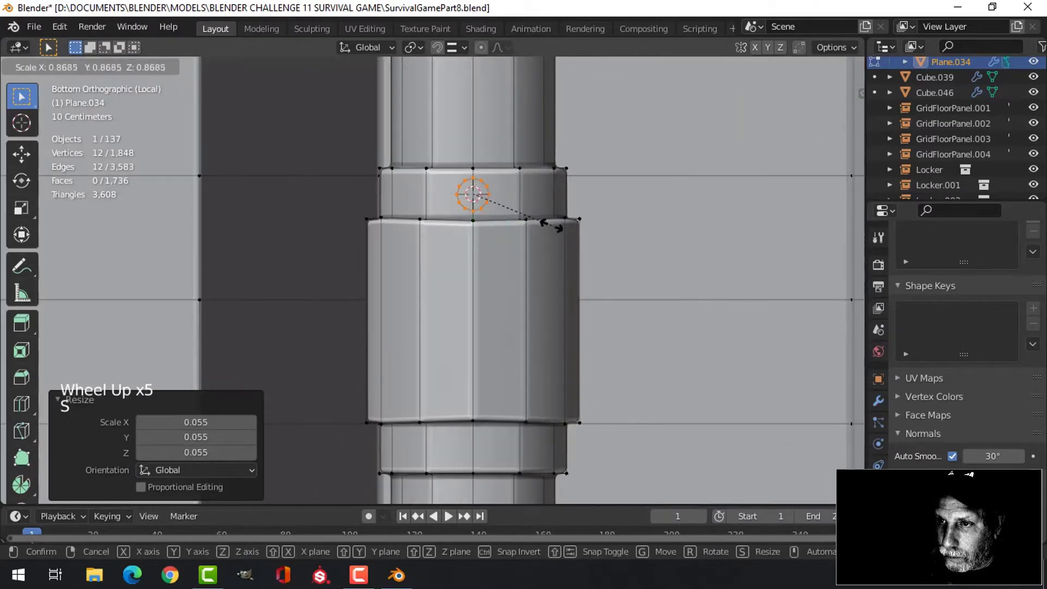
Move the small circle slightly outward from the collar's surface along Z
{"action": "middle_click_drag", "start_coordinate": [463, 246], "coordinate": [479, 175]}
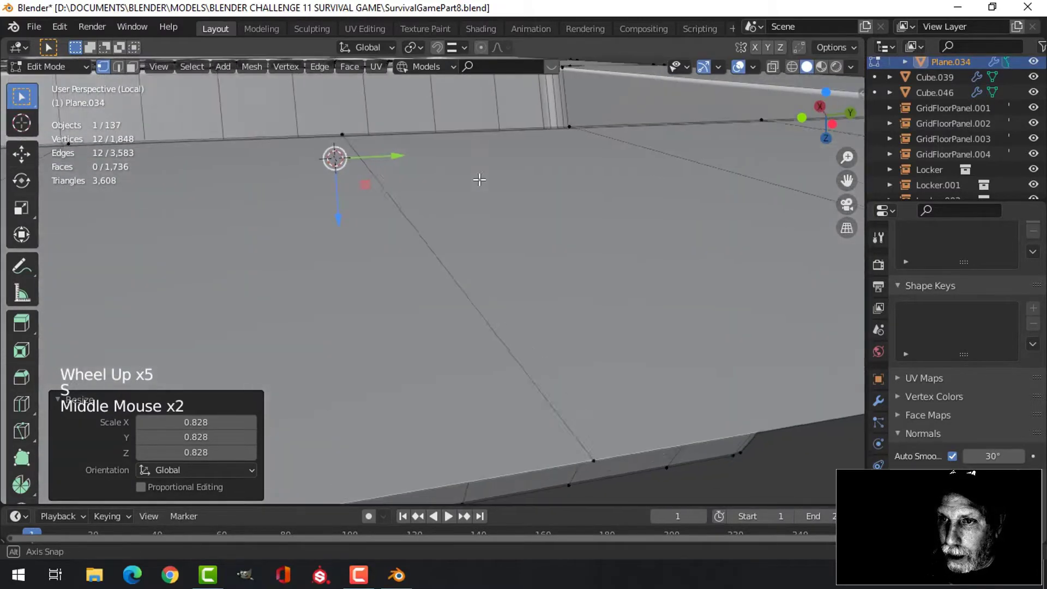
{"action": "scroll", "coordinate": [398, 167], "scroll_direction": "up", "scroll_amount": 2}
{"action": "middle_click_drag", "start_coordinate": [398, 167], "coordinate": [381, 182]}
{"action": "key", "text": "KP_Decimal"}
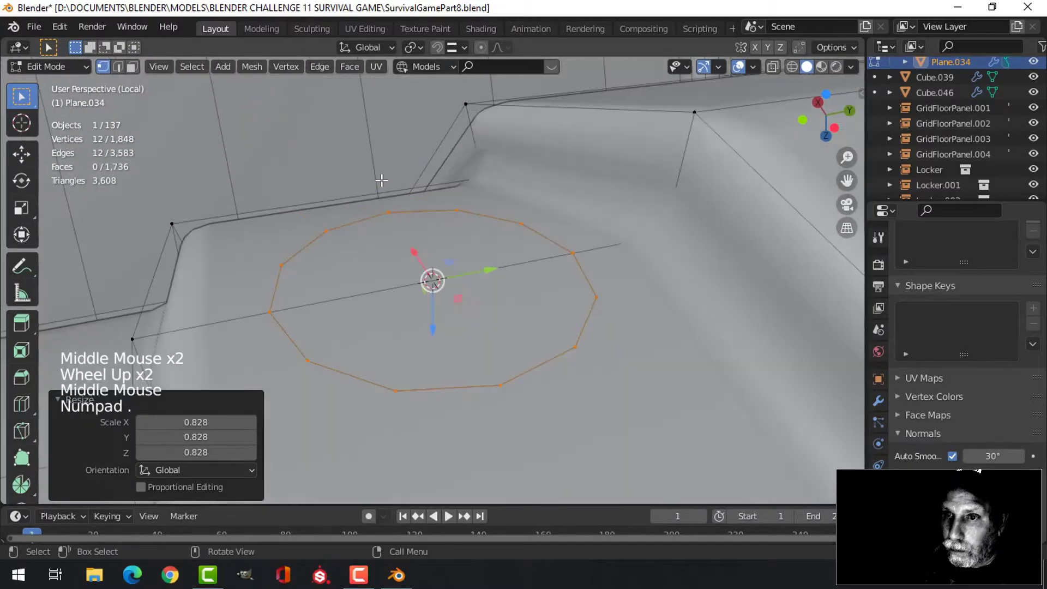
{"action": "scroll", "coordinate": [654, 285], "scroll_direction": "down", "scroll_amount": 3}
{"action": "middle_click_drag", "start_coordinate": [655, 285], "coordinate": [497, 298]}
{"action": "left_click_drag", "start_coordinate": [434, 325], "coordinate": [444, 313]}
Fill the circle with a face and extrude it about 0.024 m along Z into the collar as a bolt head
{"action": "key", "text": "f"}
{"action": "middle_click_drag", "start_coordinate": [513, 325], "coordinate": [509, 346]}
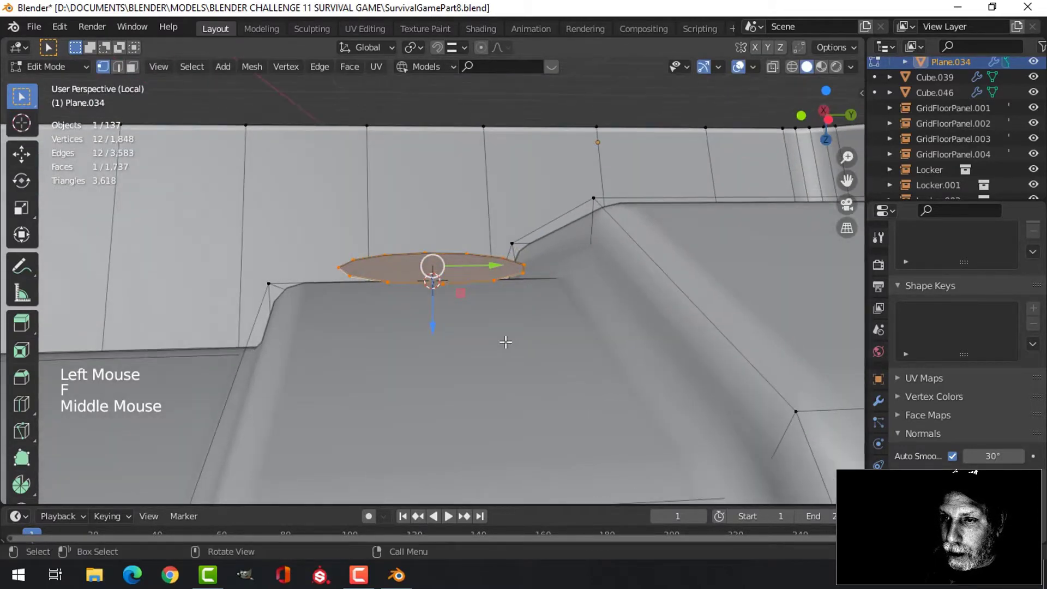
{"action": "key", "text": "e"}
{"action": "left_click_drag", "start_coordinate": [443, 329], "coordinate": [437, 379]}
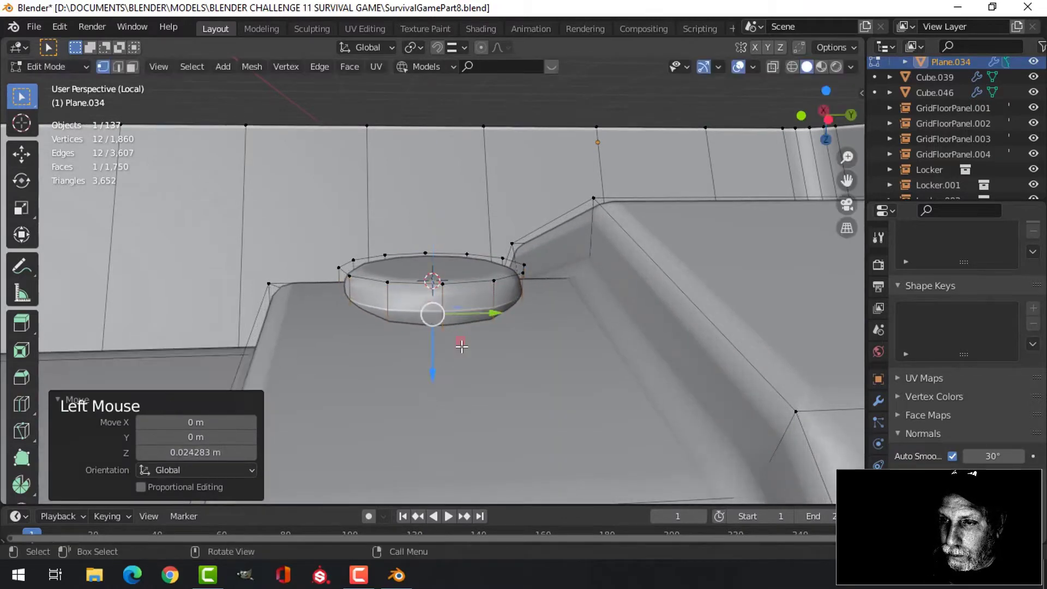
Bevel the bolt head's exposed rim edge loop by about 0.006 m with one segment
{"action": "key", "text": "alt+a"}
{"action": "key", "text": "2"}
{"action": "left_click", "coordinate": [488, 282], "text": "alt+shift"}
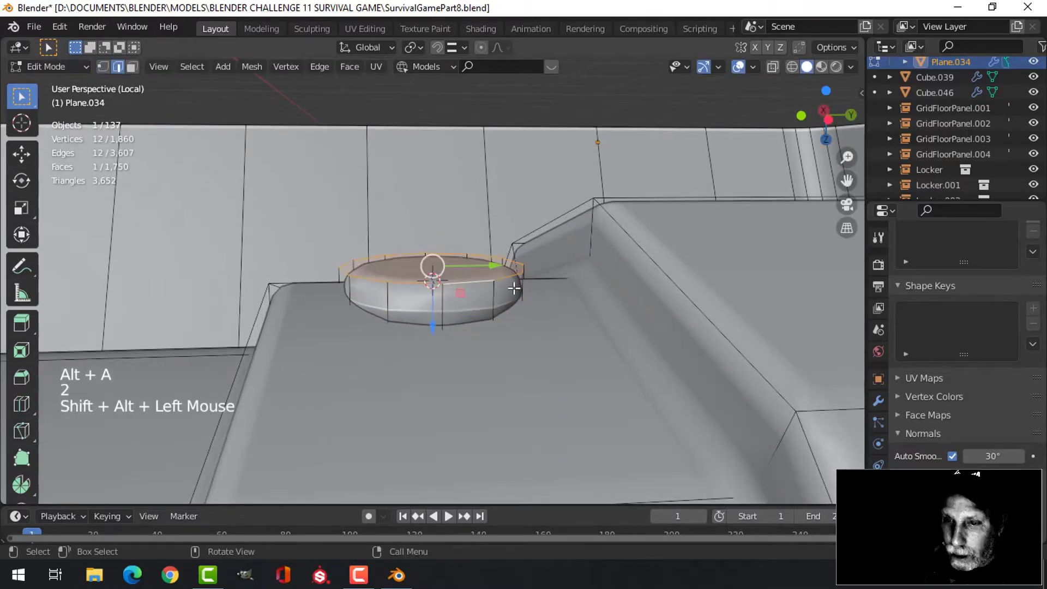
{"action": "key", "text": "ctrl+b"}
{"action": "scroll", "coordinate": [524, 304], "scroll_direction": "down", "scroll_amount": 2}
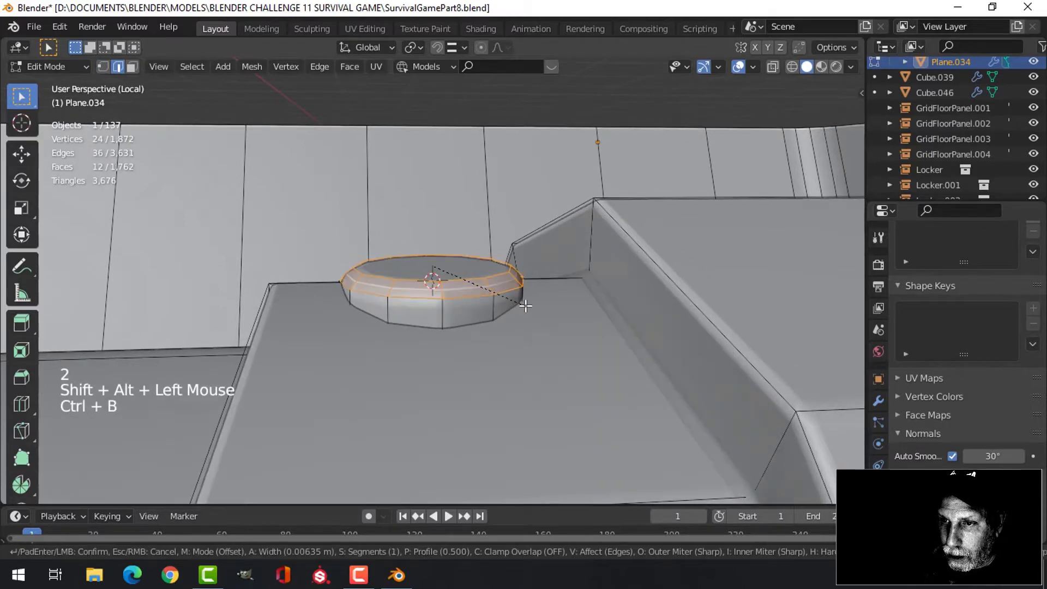
{"action": "left_click", "coordinate": [525, 305]}
Return to Object Mode and examine the beveled bolt head on the collar from several angles
{"action": "key", "text": "Tab"}
{"action": "scroll", "coordinate": [496, 295], "scroll_direction": "down", "scroll_amount": 3}
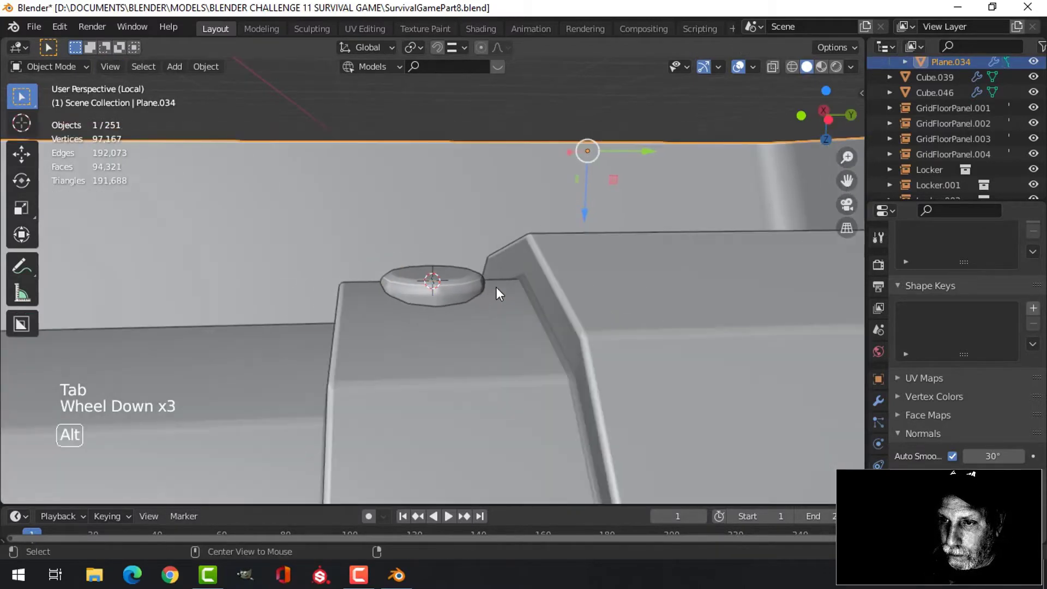
{"action": "key", "text": "alt+a"}
{"action": "middle_click_drag", "start_coordinate": [497, 287], "coordinate": [448, 377]}
{"action": "scroll", "coordinate": [464, 355], "scroll_direction": "down", "scroll_amount": 4}
{"action": "scroll", "coordinate": [476, 329], "scroll_direction": "down", "scroll_amount": 1}
{"action": "middle_click_drag", "start_coordinate": [415, 324], "coordinate": [431, 281]}
{"action": "scroll", "coordinate": [346, 297], "scroll_direction": "up", "scroll_amount": 3}
{"action": "left_click", "coordinate": [431, 282]}
Select the whole linked bolt head in Edit Mode and move it about 0.057 m off the collar along negative Z
{"action": "key", "text": "Tab"}
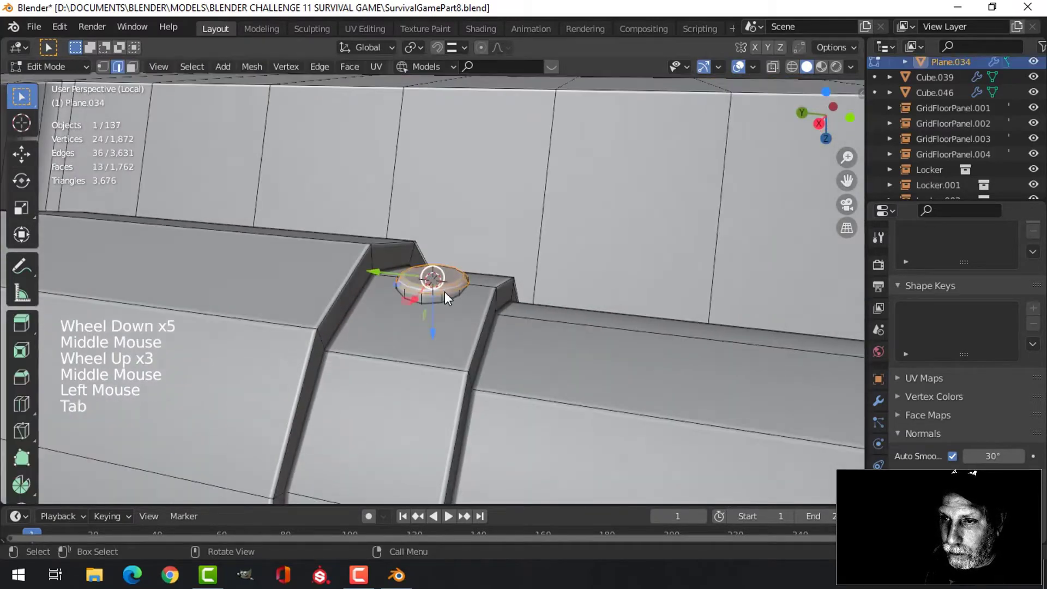
{"action": "key", "text": "ctrl+l"}
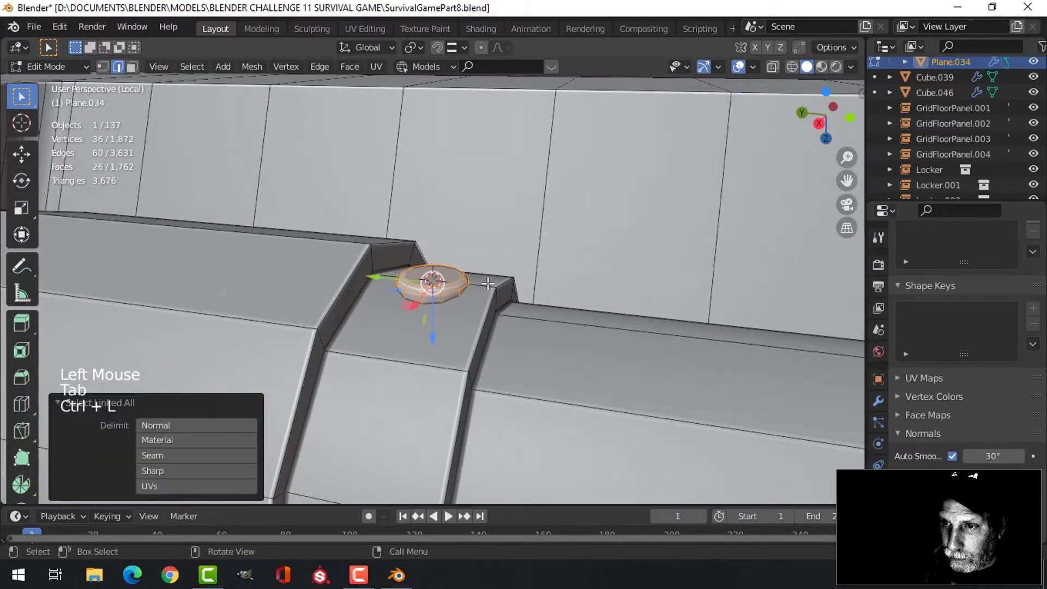
{"action": "left_click_drag", "start_coordinate": [434, 328], "coordinate": [437, 314]}
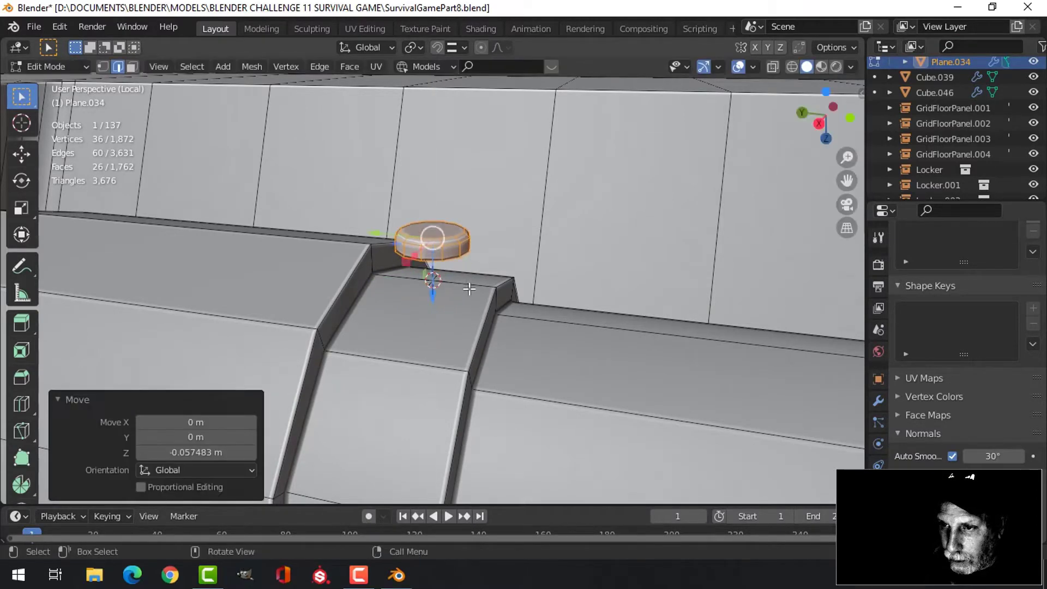
{"action": "middle_click_drag", "start_coordinate": [437, 313], "coordinate": [459, 262]}
{"action": "scroll", "coordinate": [460, 262], "scroll_direction": "up", "scroll_amount": 2}
{"action": "scroll", "coordinate": [460, 262], "scroll_direction": "up", "scroll_amount": 2}
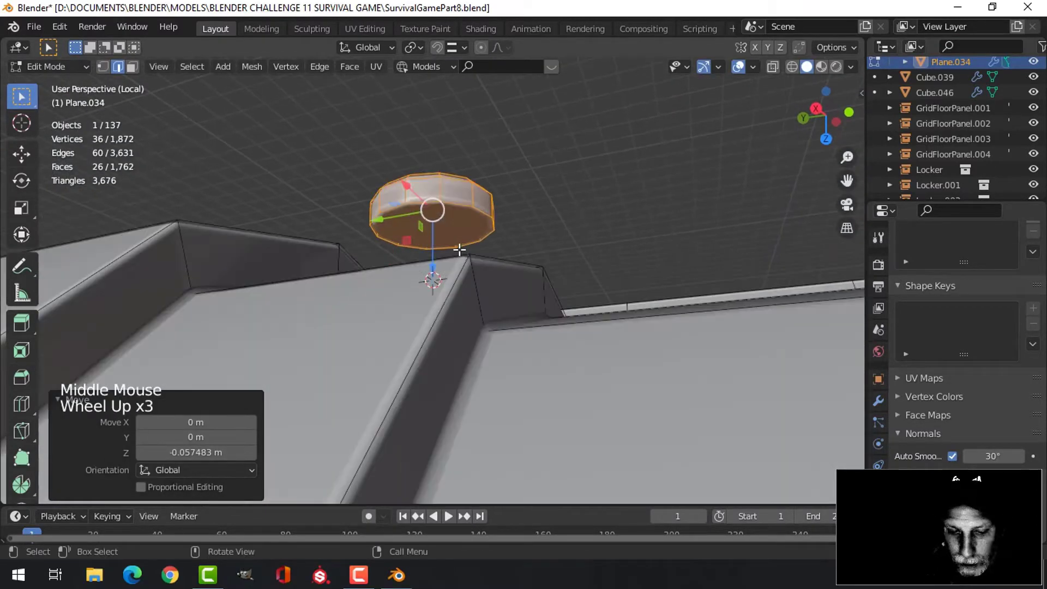
Delete the bolt head's hidden back cap face
{"action": "key", "text": "3"}
{"action": "left_click", "coordinate": [447, 235]}
{"action": "key", "text": "x"}
{"action": "left_click", "coordinate": [448, 235]}
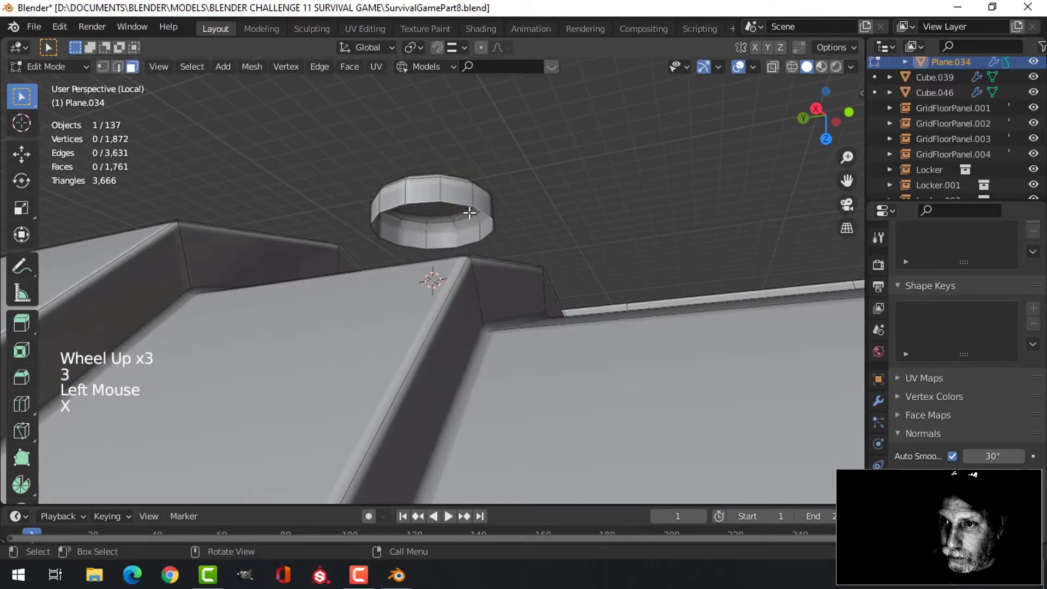
Select the linked bolt head and move it about 0.054 m along Z back into the collar
{"action": "left_click", "coordinate": [475, 198]}
{"action": "key", "text": "ctrl+l"}
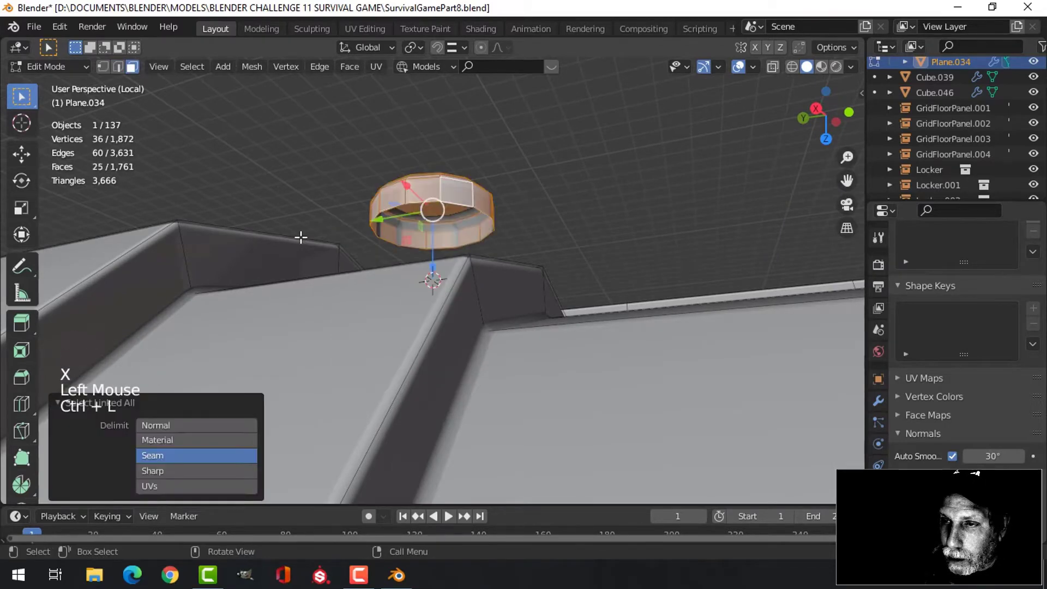
{"action": "scroll", "coordinate": [300, 237], "scroll_direction": "down", "scroll_amount": 2}
{"action": "middle_click_drag", "start_coordinate": [301, 236], "coordinate": [362, 285]}
{"action": "left_click_drag", "start_coordinate": [434, 284], "coordinate": [438, 340]}
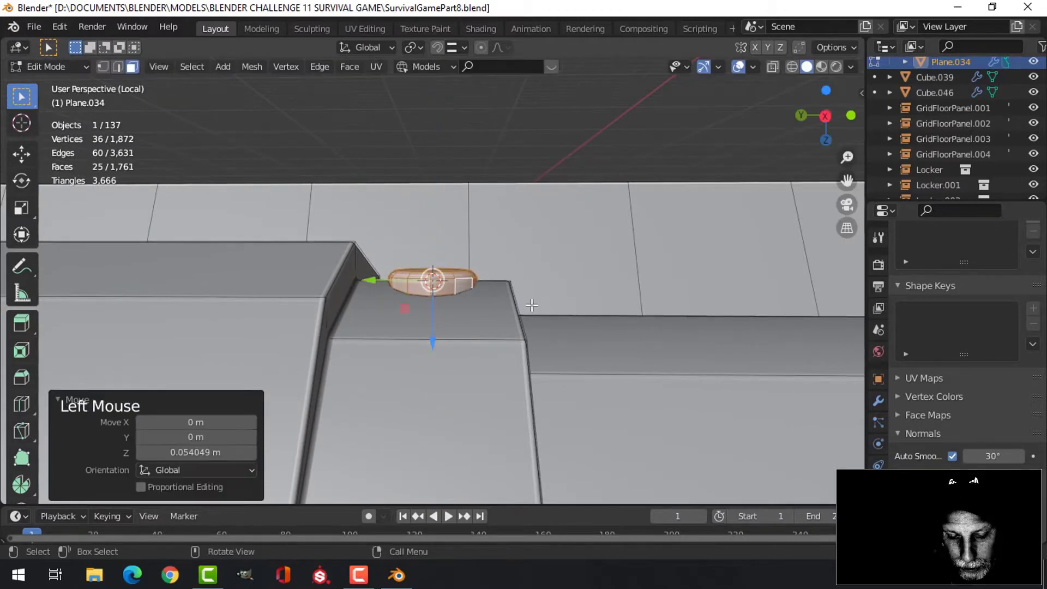
Scale the bolt head by about 1.576 along Z to make it taller
{"action": "key", "text": "s"}
{"action": "key", "text": "z"}
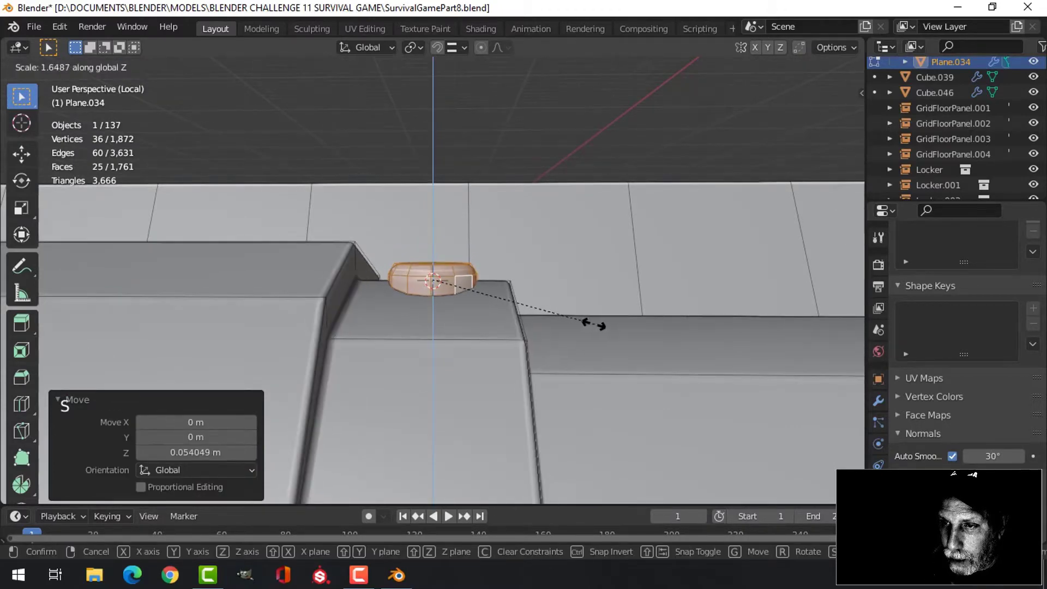
{"action": "left_click", "coordinate": [593, 325]}
{"action": "scroll", "coordinate": [512, 297], "scroll_direction": "down", "scroll_amount": 3}
{"action": "middle_click_drag", "start_coordinate": [512, 297], "coordinate": [523, 350]}
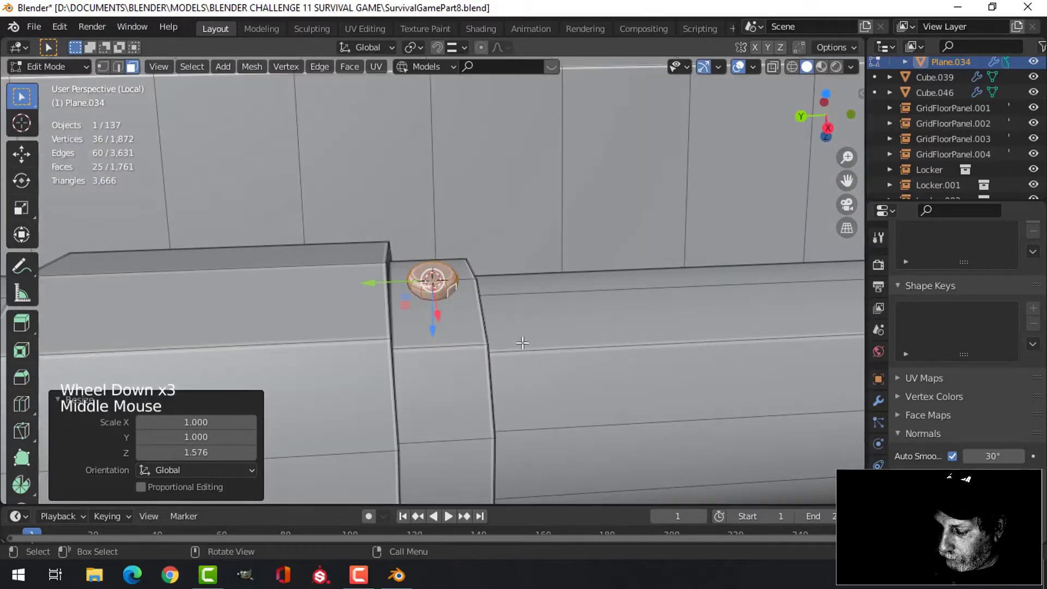
Duplicate the bolt head and move the copy about 0.769 m along Y onto the collar at the wide band's other end
{"action": "key", "text": "KP_7"}
{"action": "key", "text": "ctrl+KP_7"}
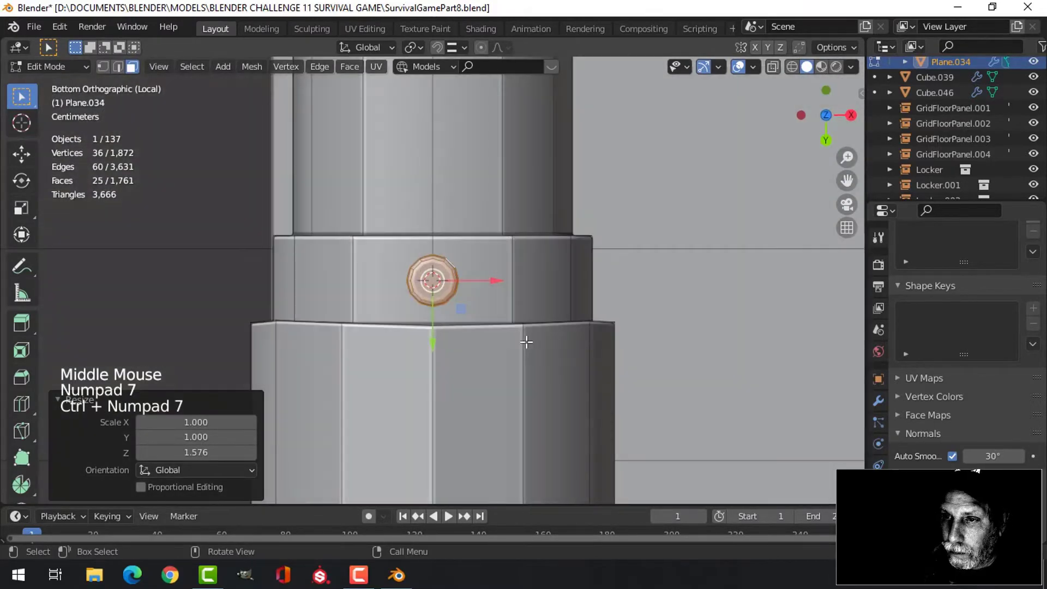
{"action": "scroll", "coordinate": [526, 342], "scroll_direction": "down", "scroll_amount": 7}
{"action": "middle_click_drag", "start_coordinate": [533, 355], "coordinate": [532, 290], "text": "shift"}
{"action": "key", "text": "shift+d"}
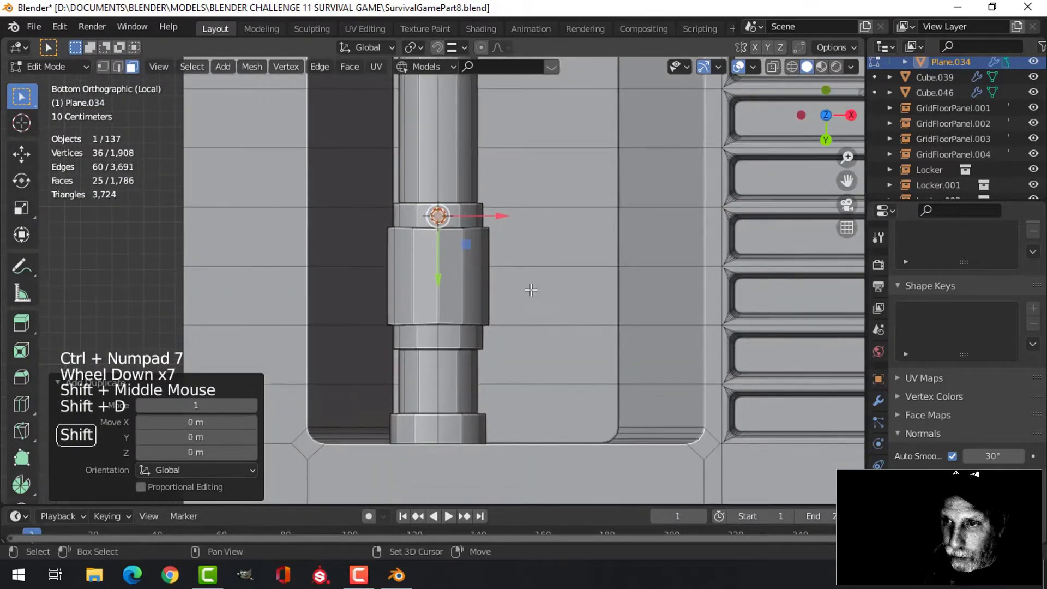
{"action": "left_click_drag", "start_coordinate": [438, 288], "coordinate": [447, 322]}
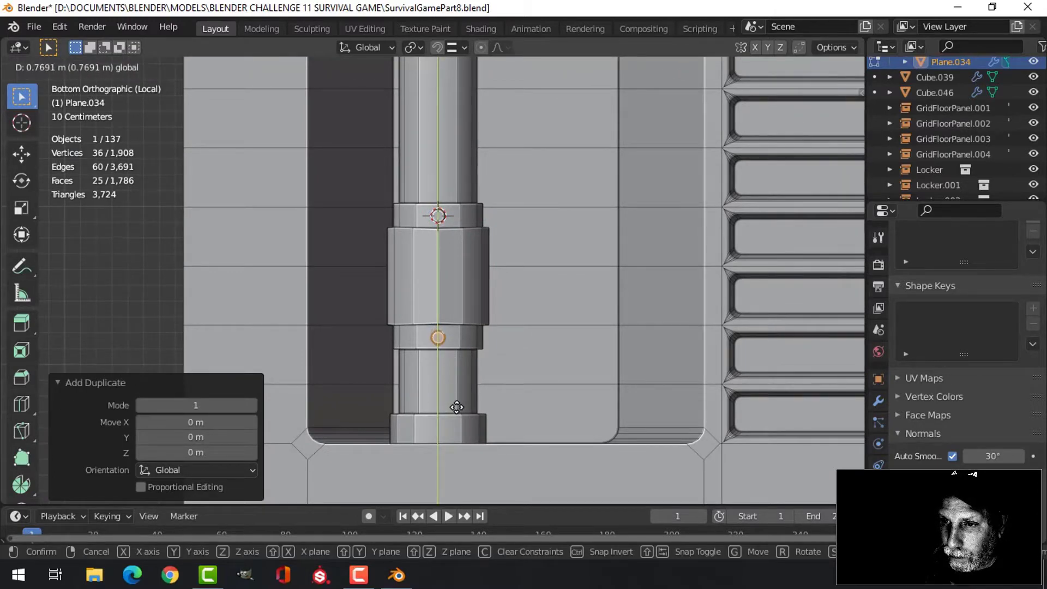
{"action": "left_click_drag", "start_coordinate": [457, 406], "coordinate": [457, 407]}
Return to Object Mode and examine the bolted pipes in both mirrored recesses of the ceiling panel
{"action": "key", "text": "Tab"}
{"action": "middle_click_drag", "start_coordinate": [456, 407], "coordinate": [430, 255]}
{"action": "key", "text": "alt+a"}
{"action": "scroll", "coordinate": [487, 292], "scroll_direction": "down", "scroll_amount": 3}
{"action": "scroll", "coordinate": [482, 276], "scroll_direction": "down", "scroll_amount": 1}
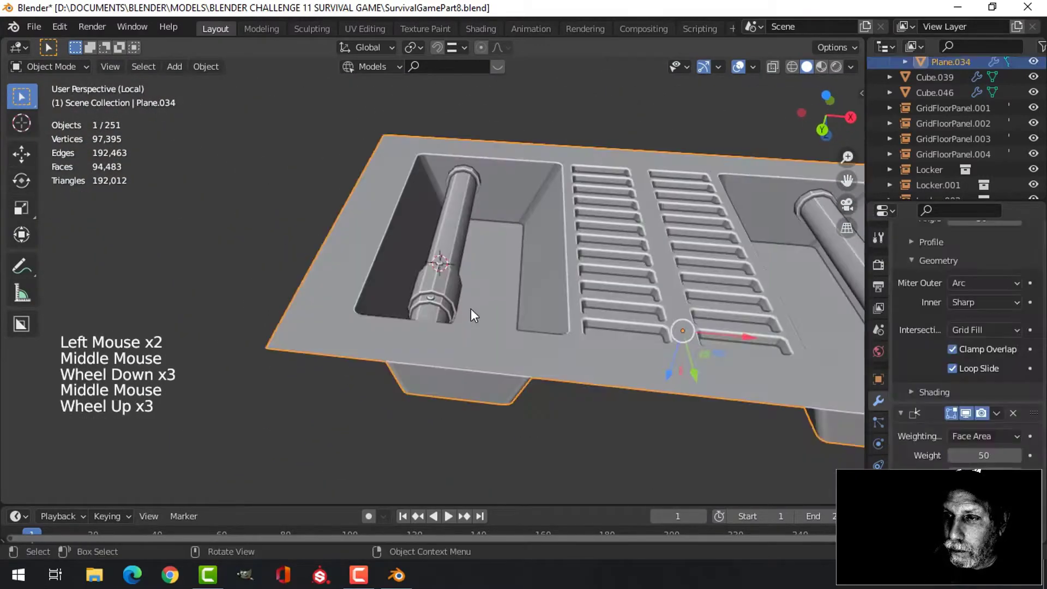
{"action": "middle_click_drag", "start_coordinate": [470, 308], "coordinate": [752, 302], "text": "shift"}
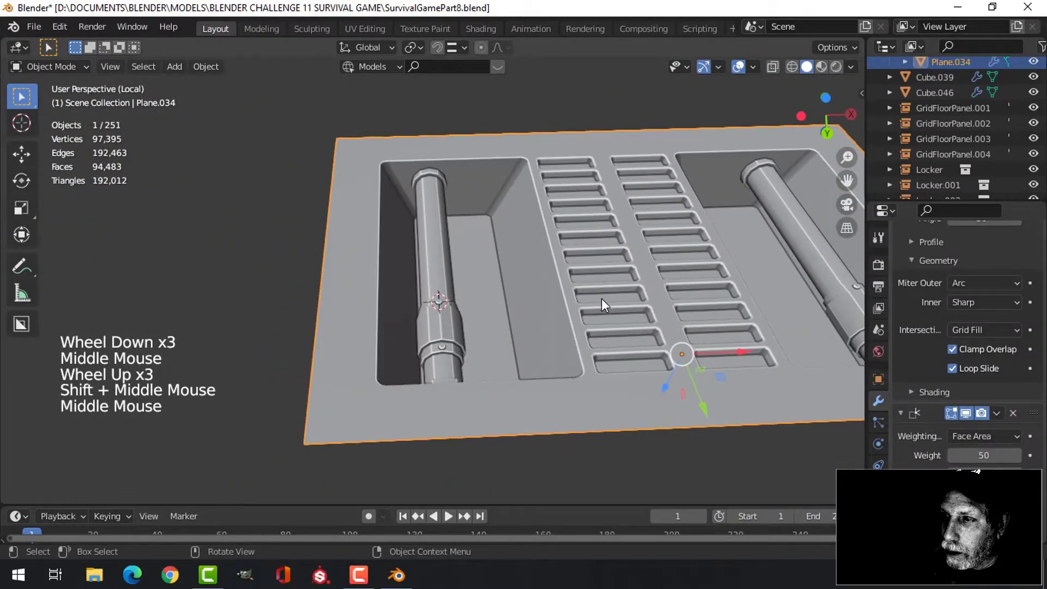
{"action": "scroll", "coordinate": [600, 299], "scroll_direction": "down", "scroll_amount": 1}
{"action": "middle_click_drag", "start_coordinate": [613, 300], "coordinate": [558, 313], "text": "shift"}
{"action": "middle_click_drag", "start_coordinate": [558, 312], "coordinate": [465, 225]}
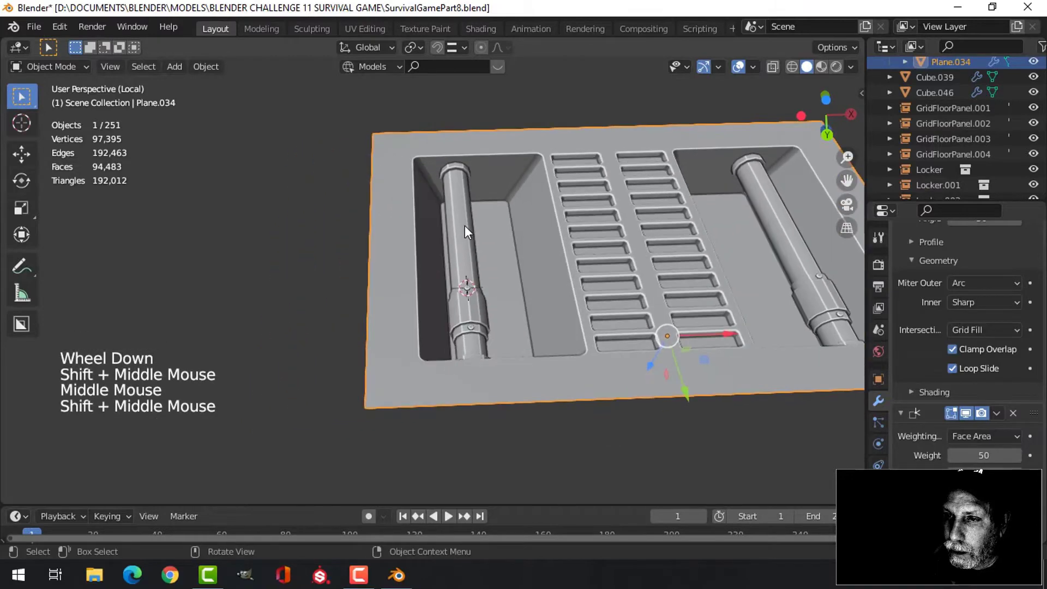
{"action": "left_click", "coordinate": [465, 225]}
{"action": "scroll", "coordinate": [507, 251], "scroll_direction": "up", "scroll_amount": 2}
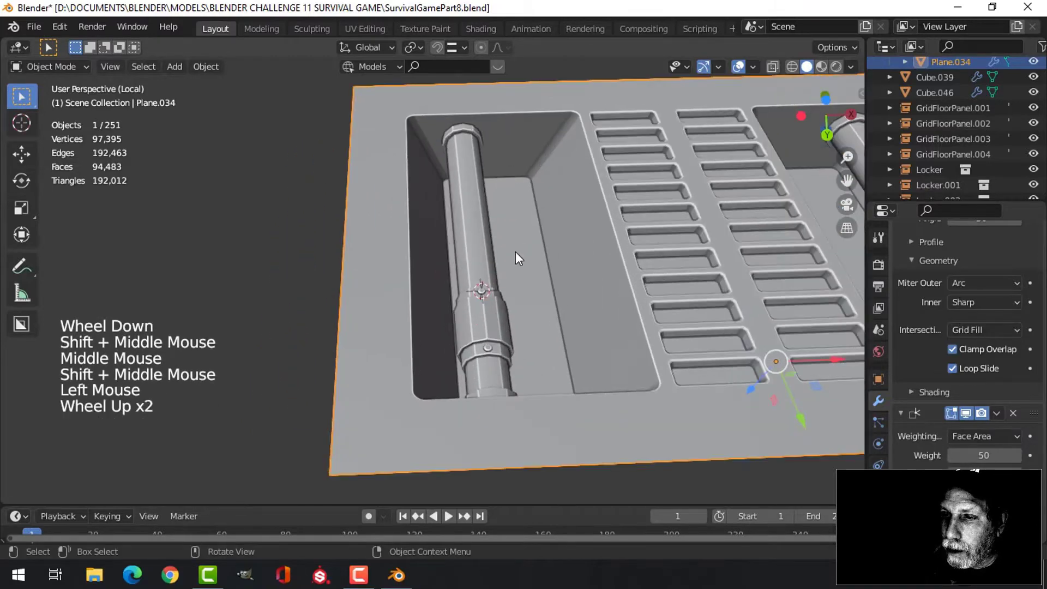
In Edit Mode, select the complete linked pipe together with both bolt heads on its collar
{"action": "left_click", "coordinate": [473, 251]}
{"action": "key", "text": "ctrl+l"}
{"action": "scroll", "coordinate": [537, 299], "scroll_direction": "up", "scroll_amount": 4}
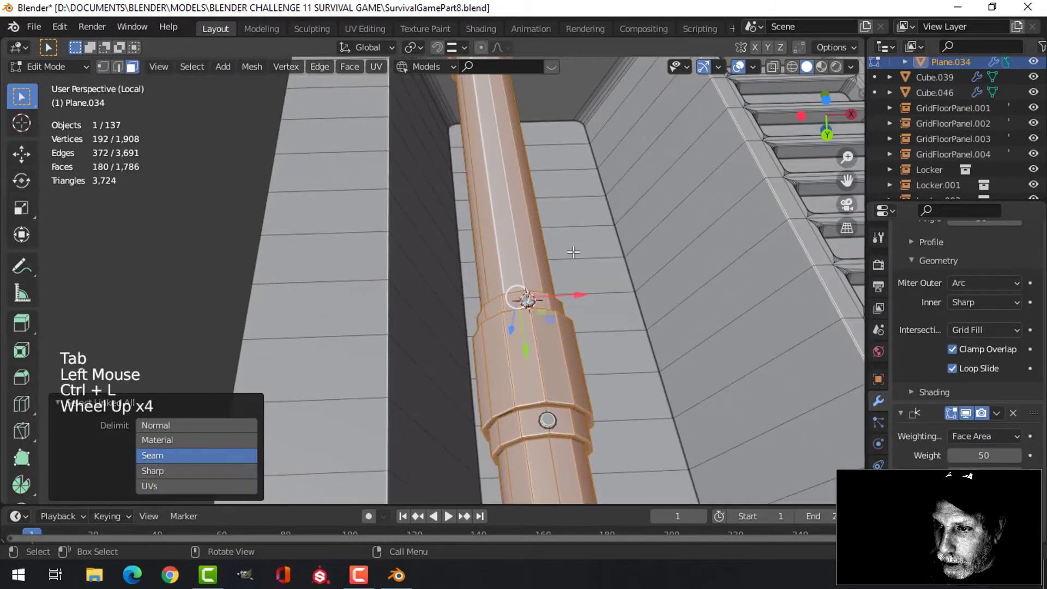
{"action": "middle_click_drag", "start_coordinate": [538, 299], "coordinate": [519, 297], "text": "shift"}
{"action": "scroll", "coordinate": [406, 291], "scroll_direction": "up", "scroll_amount": 3}
{"action": "left_click", "coordinate": [383, 459], "text": "shift"}
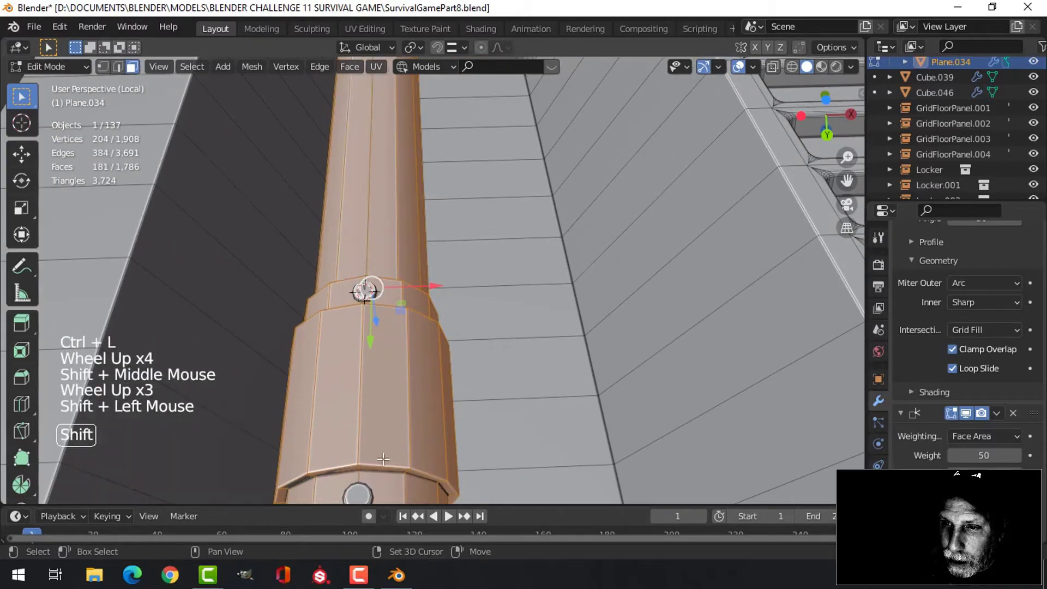
{"action": "key", "text": "ctrl+l"}
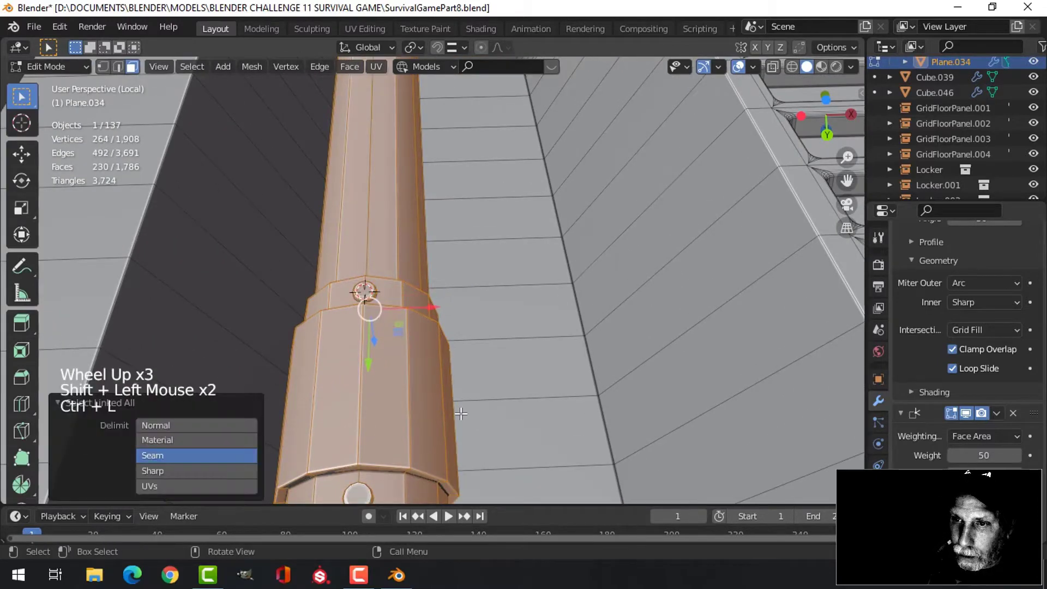
In front view, move the selected pipe and bolts about 0.17 m along Z, deeper into the recess
{"action": "scroll", "coordinate": [481, 314], "scroll_direction": "down", "scroll_amount": 5}
{"action": "mouse_move", "coordinate": [499, 316]}
{"action": "middle_mouse_down"}
{"action": "mouse_move", "coordinate": [477, 304]}
{"action": "mouse_move", "coordinate": [515, 306]}
{"action": "mouse_move", "coordinate": [505, 284]}
{"action": "mouse_move", "coordinate": [516, 280]}
{"action": "mouse_move", "coordinate": [500, 325]}
{"action": "middle_mouse_up"}
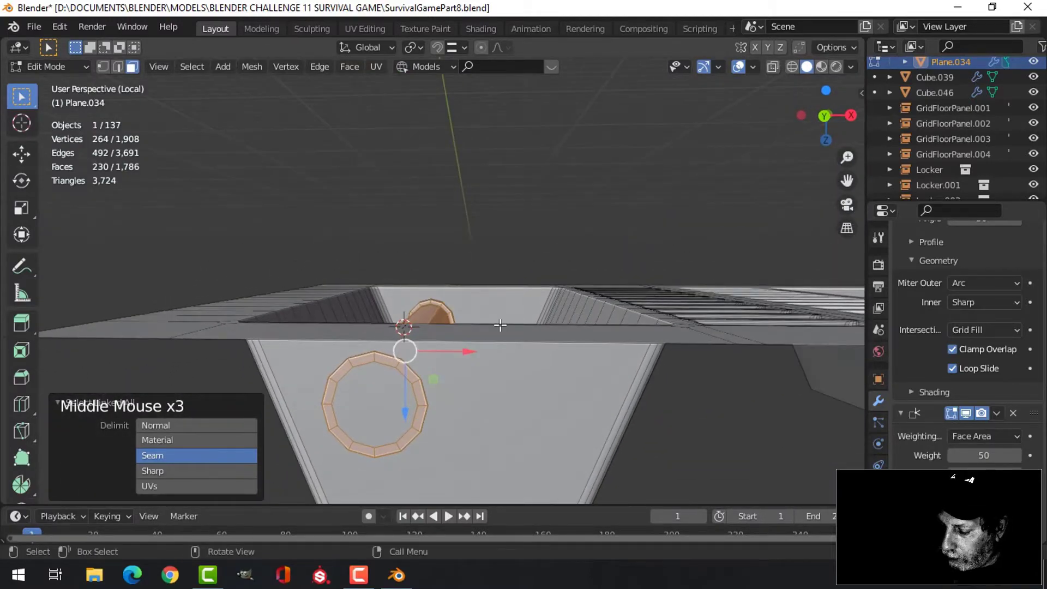
{"action": "key", "text": "KP_1"}
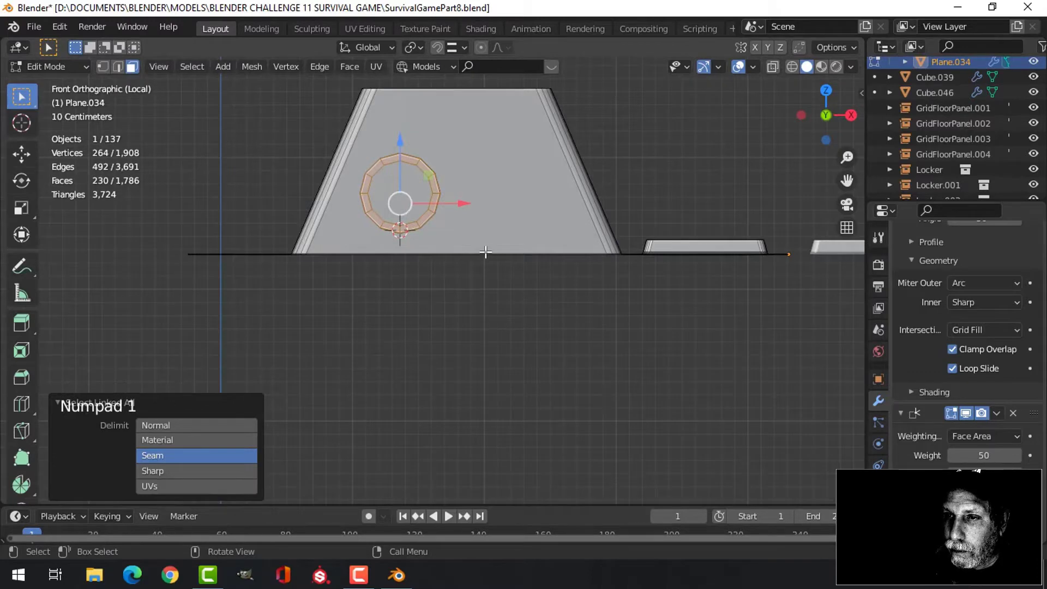
{"action": "key", "text": "g"}
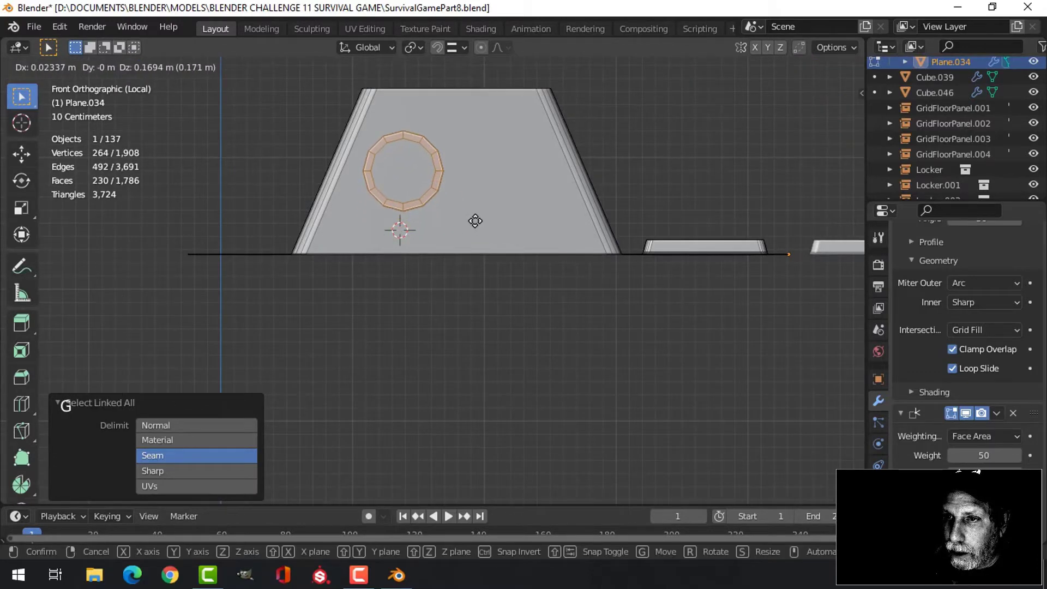
{"action": "left_click", "coordinate": [475, 220]}
Duplicate the pipe with its bolts and move the copy about 0.754 m along X, beside the original in the recess
{"action": "key", "text": "shift+d"}
{"action": "right_click", "coordinate": [516, 201]}
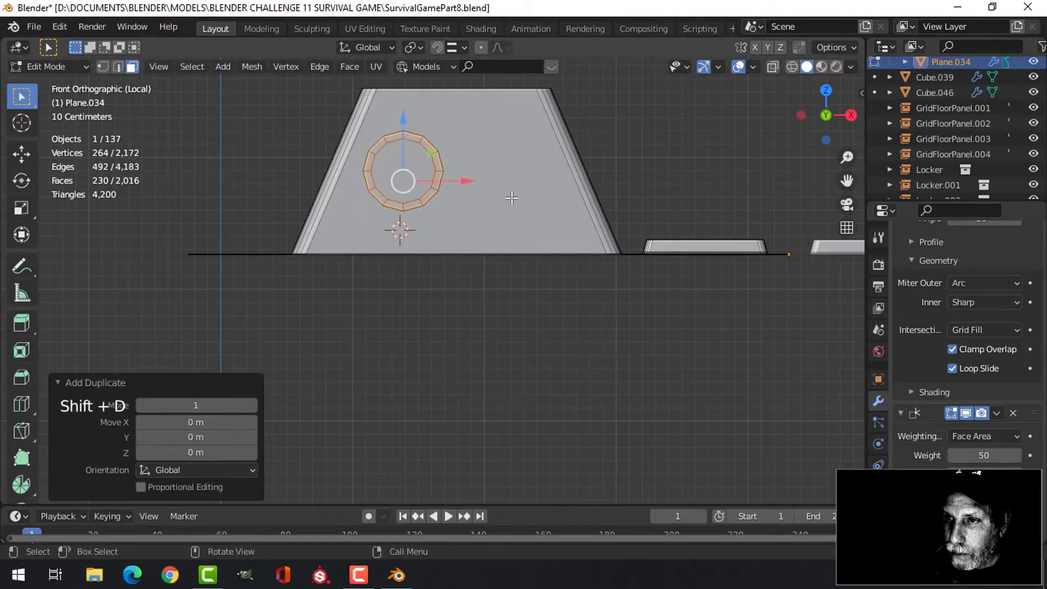
{"action": "key", "text": "g"}
{"action": "left_click", "coordinate": [611, 196]}
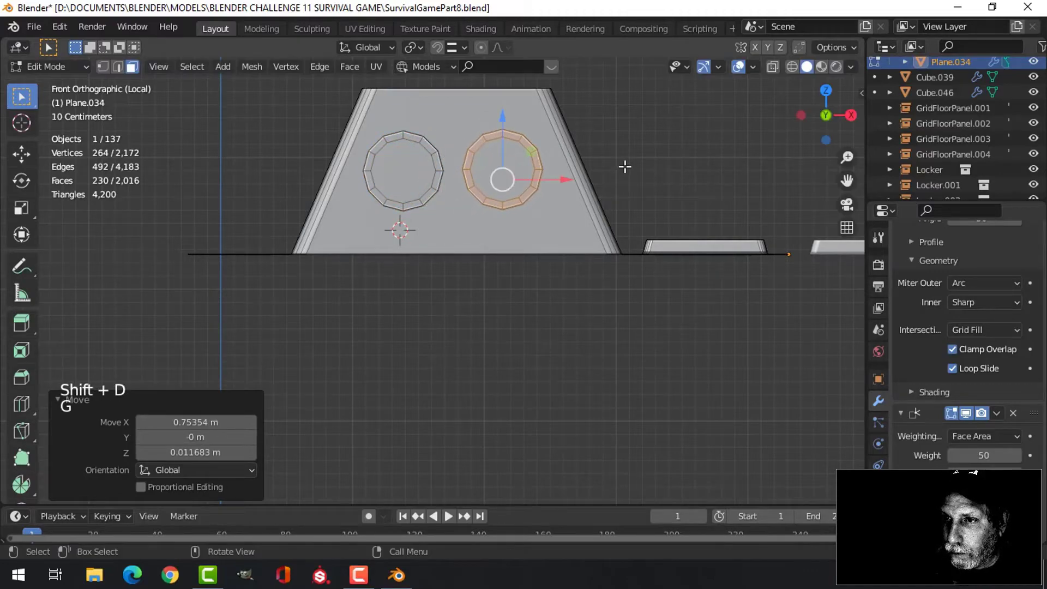
From the bottom view, rotate the duplicated pipe 180° about the Z axis
{"action": "middle_click_drag", "start_coordinate": [624, 166], "coordinate": [511, 248]}
{"action": "scroll", "coordinate": [494, 237], "scroll_direction": "down", "scroll_amount": 4}
{"action": "key", "text": "ctrl+KP_7"}
{"action": "scroll", "coordinate": [514, 235], "scroll_direction": "down", "scroll_amount": 1}
{"action": "scroll", "coordinate": [510, 249], "scroll_direction": "up", "scroll_amount": 1}
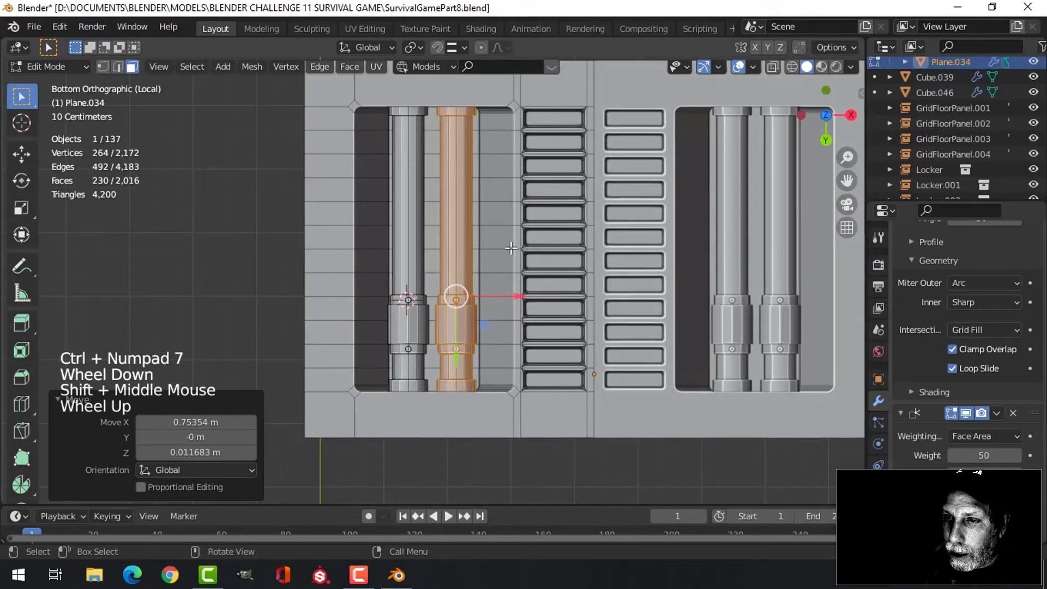
{"action": "type", "text": "r18"}
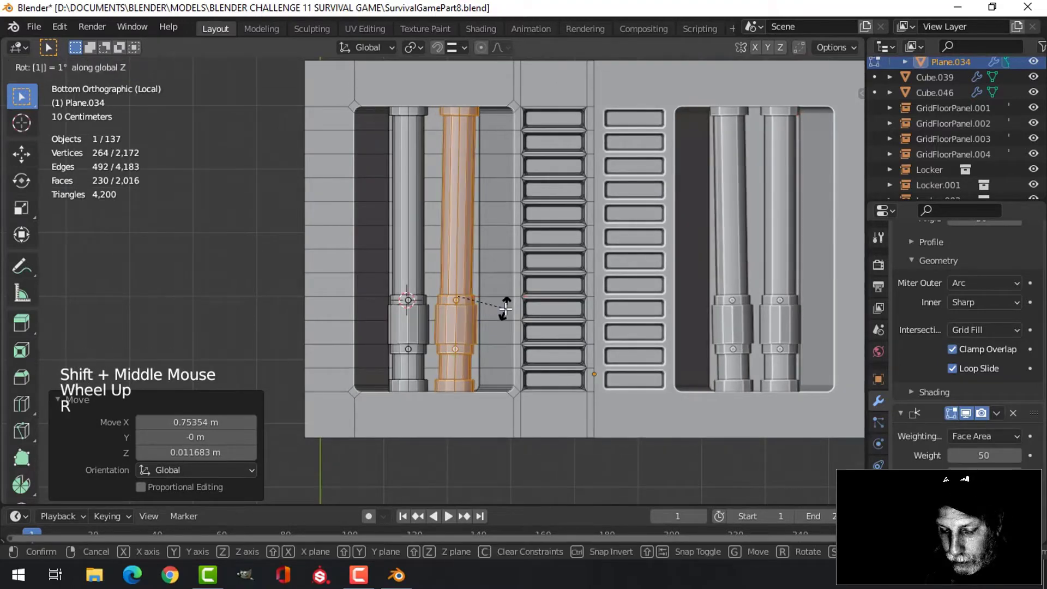
{"action": "type", "text": "0"}
{"action": "key", "text": "Return"}
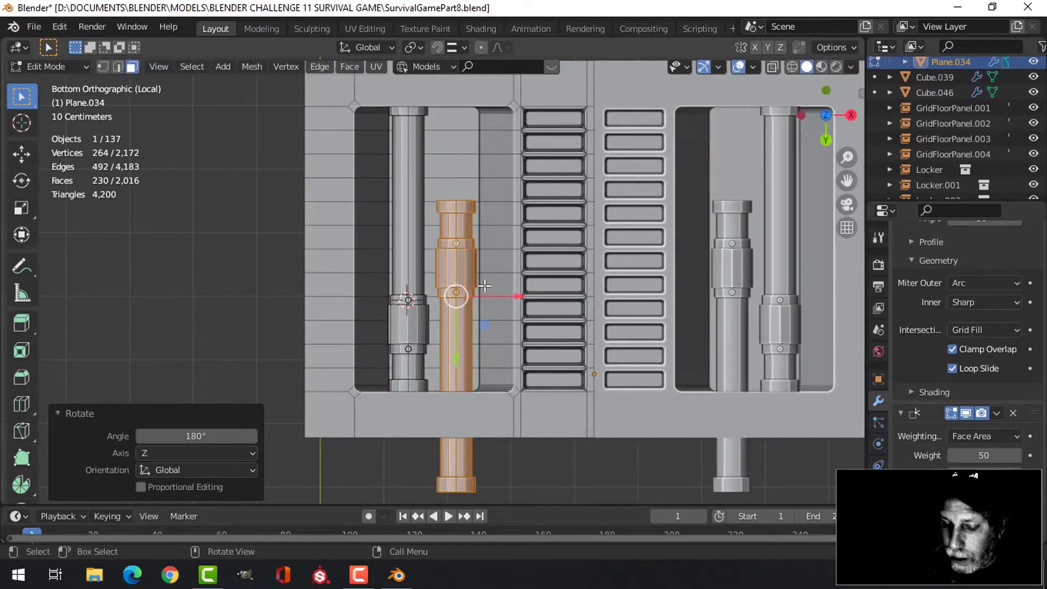
Move the rotated pipe about -1.538 m along Y to fit the recess, and adjust its X position with a final -0.138 m shift
{"action": "key", "text": "g"}
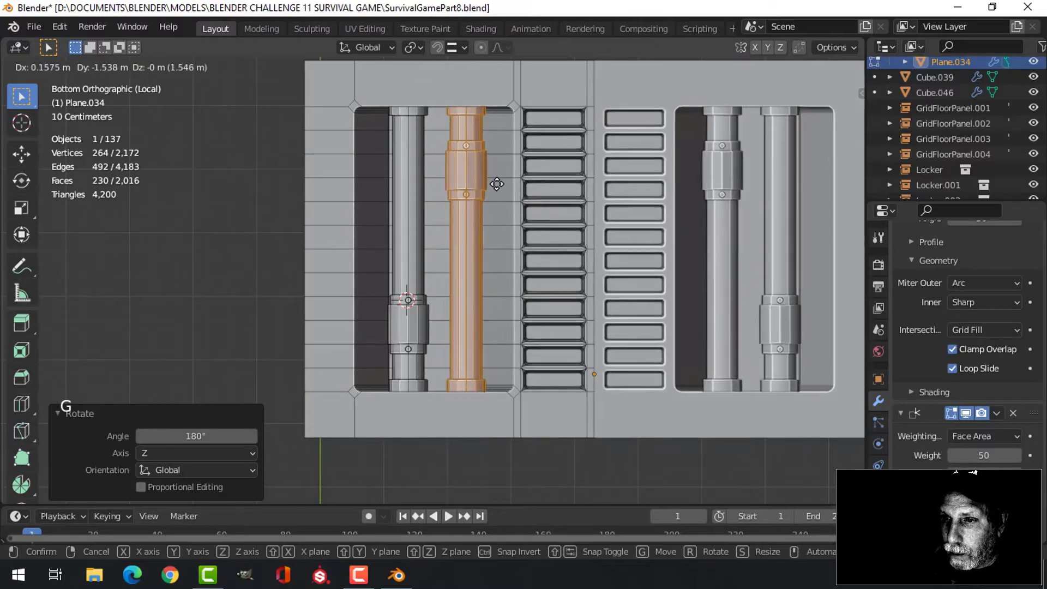
{"action": "left_click", "coordinate": [497, 184]}
{"action": "middle_click_drag", "start_coordinate": [529, 196], "coordinate": [529, 364]}
{"action": "left_click_drag", "start_coordinate": [530, 320], "coordinate": [517, 322]}
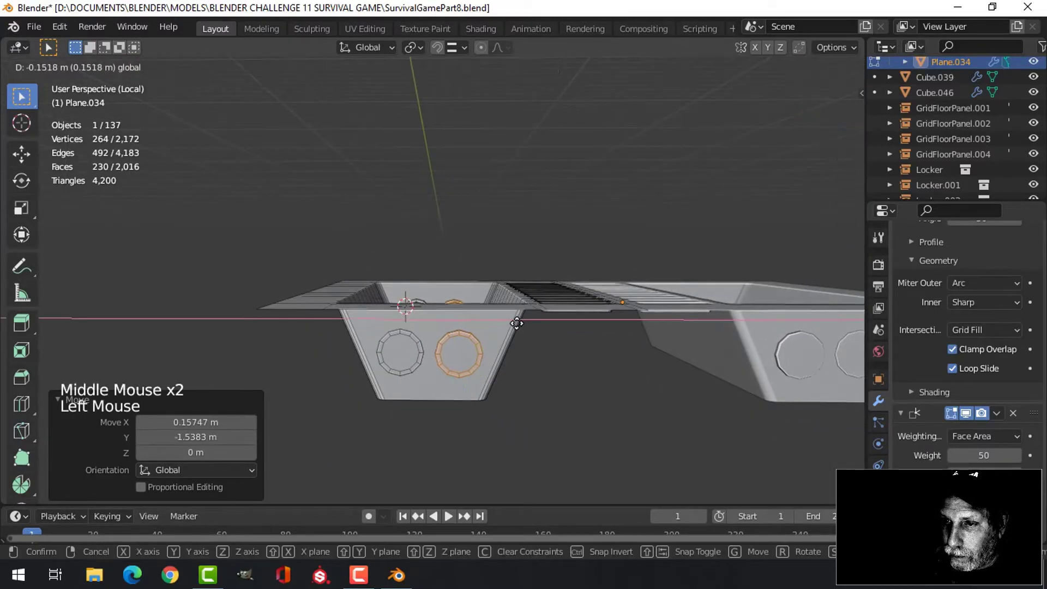
{"action": "left_click", "coordinate": [521, 326]}
Clear the mesh selection, return to Object Mode and reselect the ceiling panel
{"action": "middle_click_drag", "start_coordinate": [521, 326], "coordinate": [514, 400]}
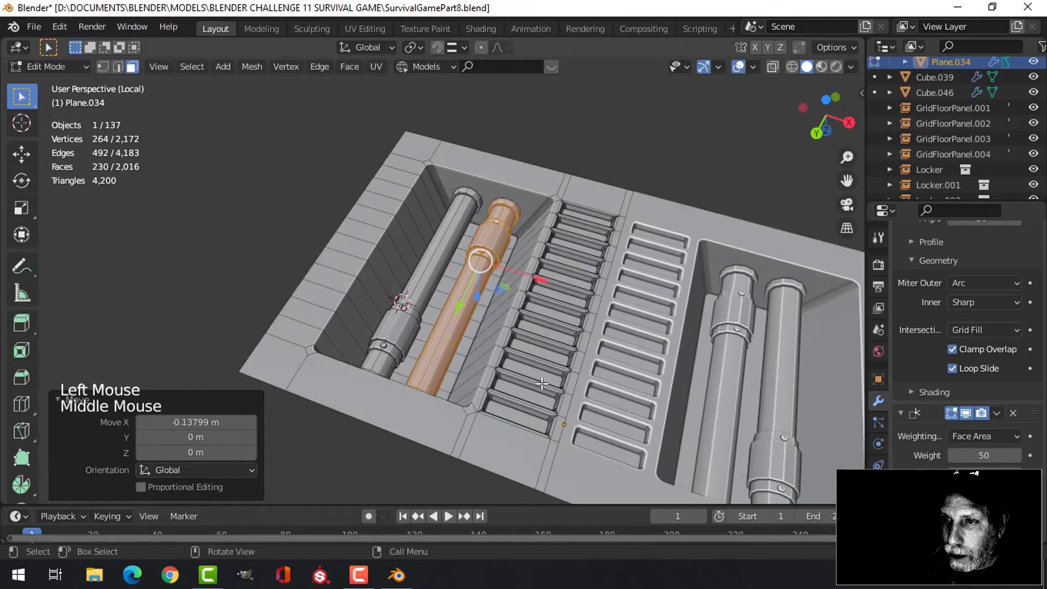
{"action": "scroll", "coordinate": [515, 392], "scroll_direction": "down", "scroll_amount": 2}
{"action": "key", "text": "alt+a"}
{"action": "key", "text": "Tab"}
{"action": "key", "text": "alt+a"}
{"action": "scroll", "coordinate": [553, 246], "scroll_direction": "down", "scroll_amount": 4}
{"action": "middle_click_drag", "start_coordinate": [554, 245], "coordinate": [762, 347]}
{"action": "left_click", "coordinate": [493, 298]}
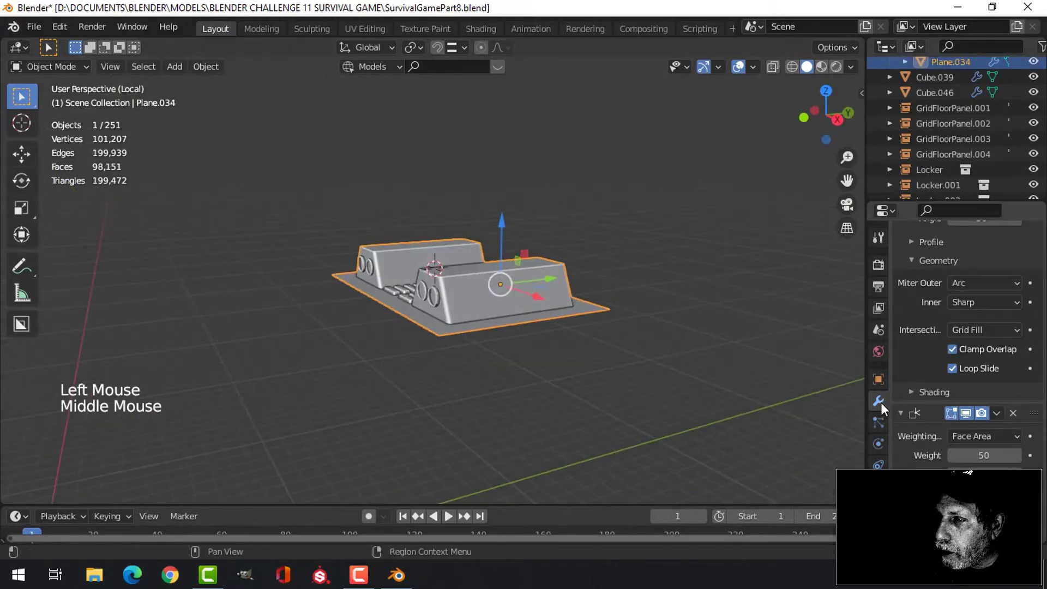
Collapse the panel's Bevel and Weighted Normal modifier settings and add an Array modifier
{"action": "scroll", "coordinate": [943, 275], "scroll_direction": "up", "scroll_amount": 7}
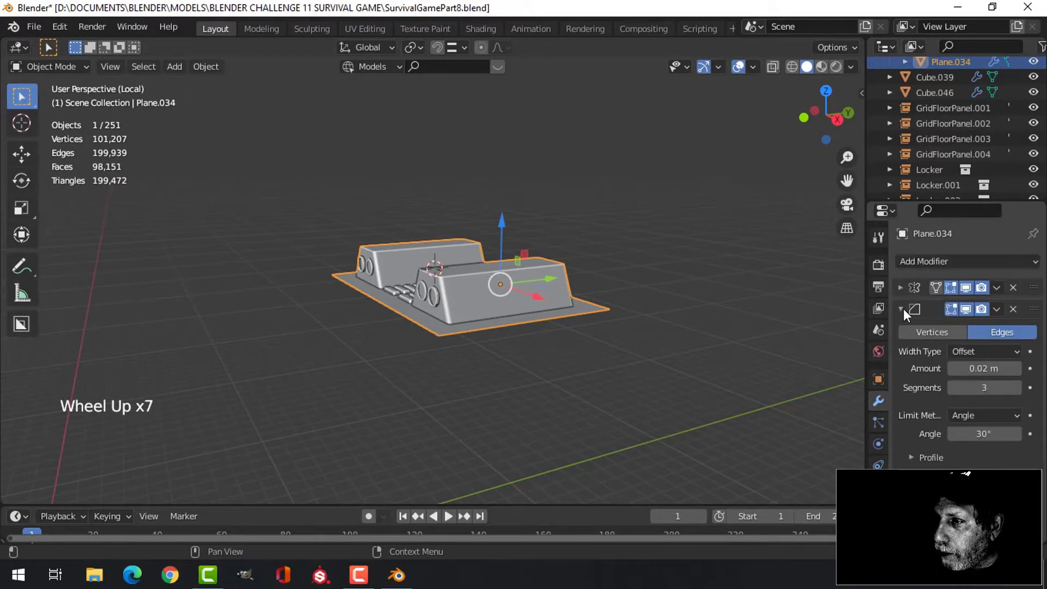
{"action": "left_click", "coordinate": [901, 310]}
{"action": "left_click", "coordinate": [902, 331]}
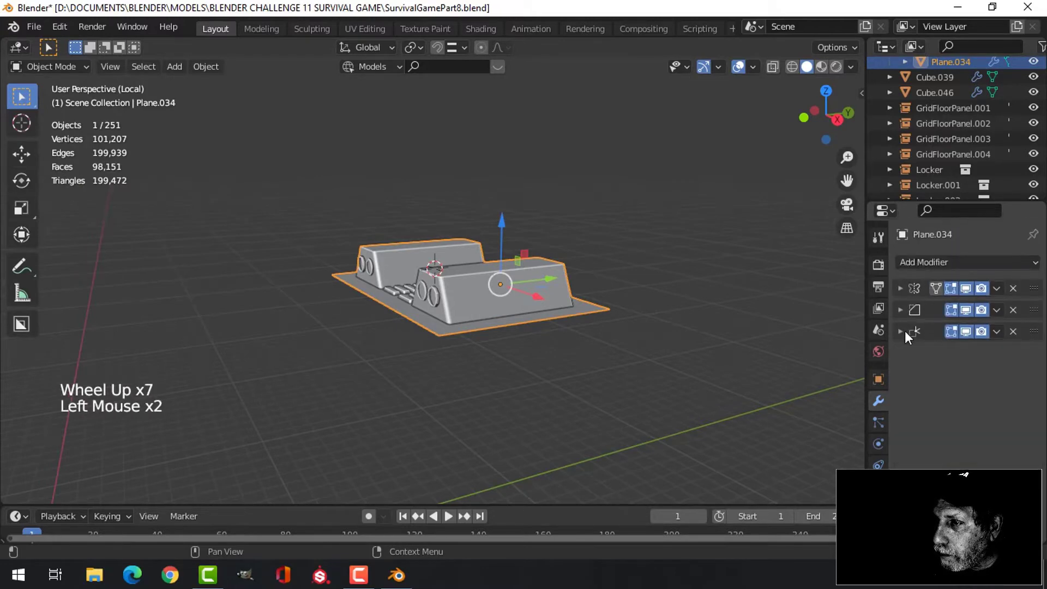
{"action": "left_click", "coordinate": [931, 263]}
{"action": "left_click", "coordinate": [773, 304]}
{"action": "middle_click_drag", "start_coordinate": [769, 305], "coordinate": [653, 339]}
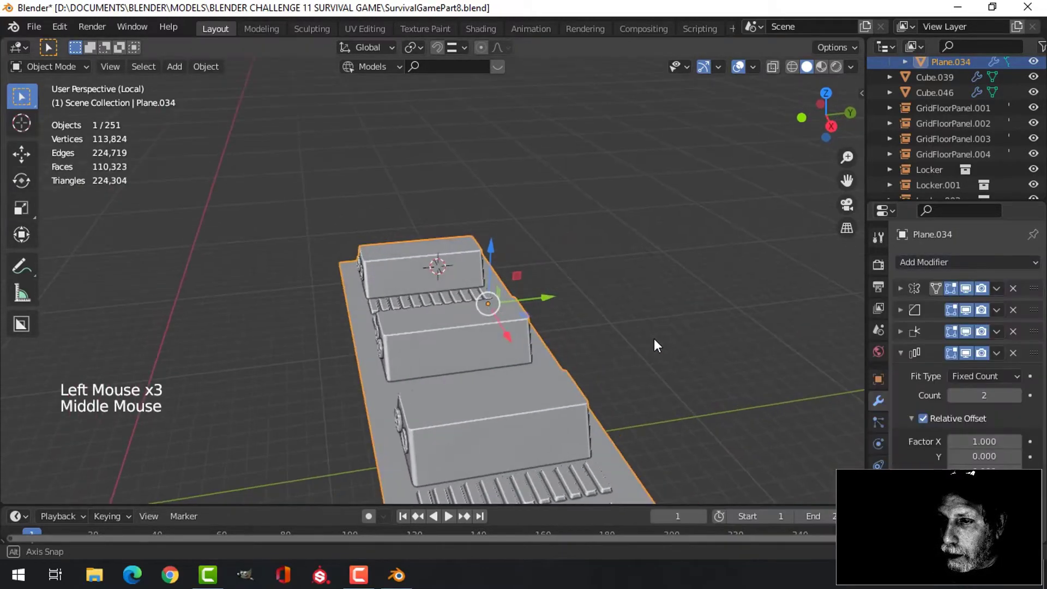
Exit local view and set the array's relative offset to X 0 and Y -1
{"action": "key", "text": "KP_Divide"}
{"action": "scroll", "coordinate": [657, 338], "scroll_direction": "down", "scroll_amount": 1}
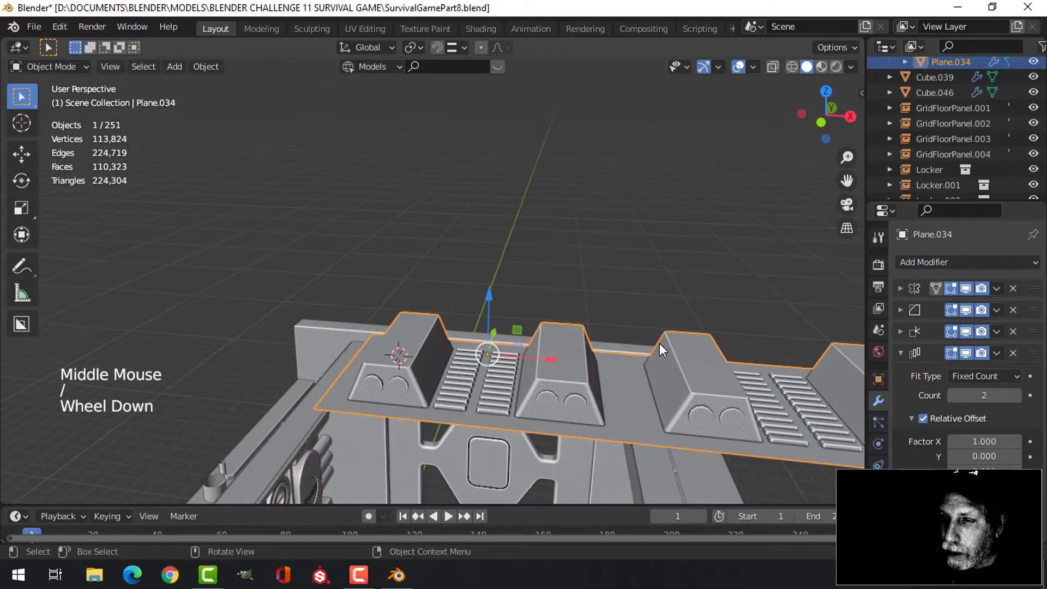
{"action": "left_click", "coordinate": [981, 453]}
{"action": "type", "text": "1"}
{"action": "key", "text": "Return"}
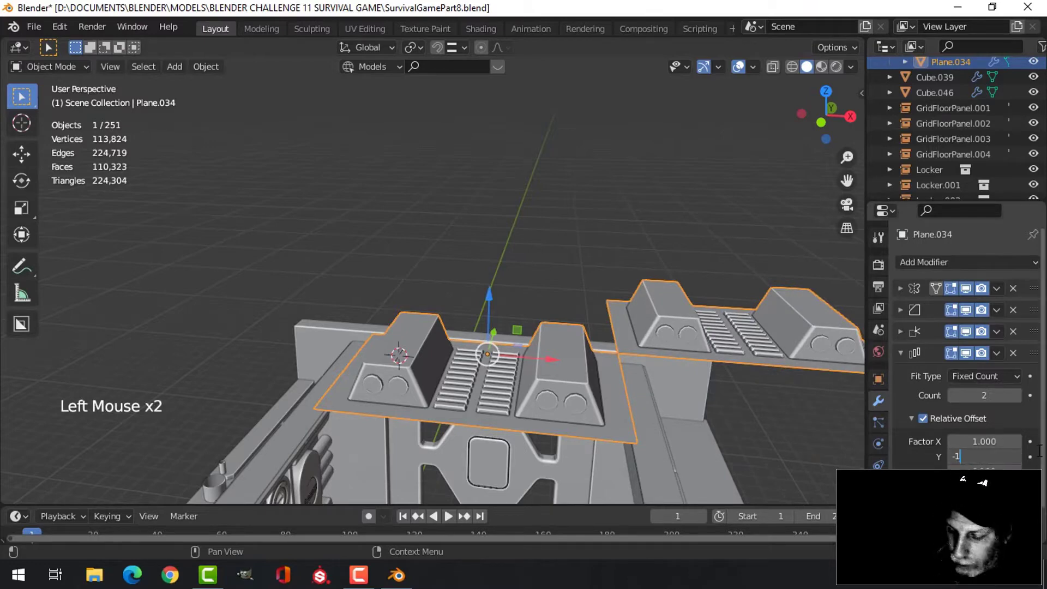
{"action": "key", "text": "Return"}
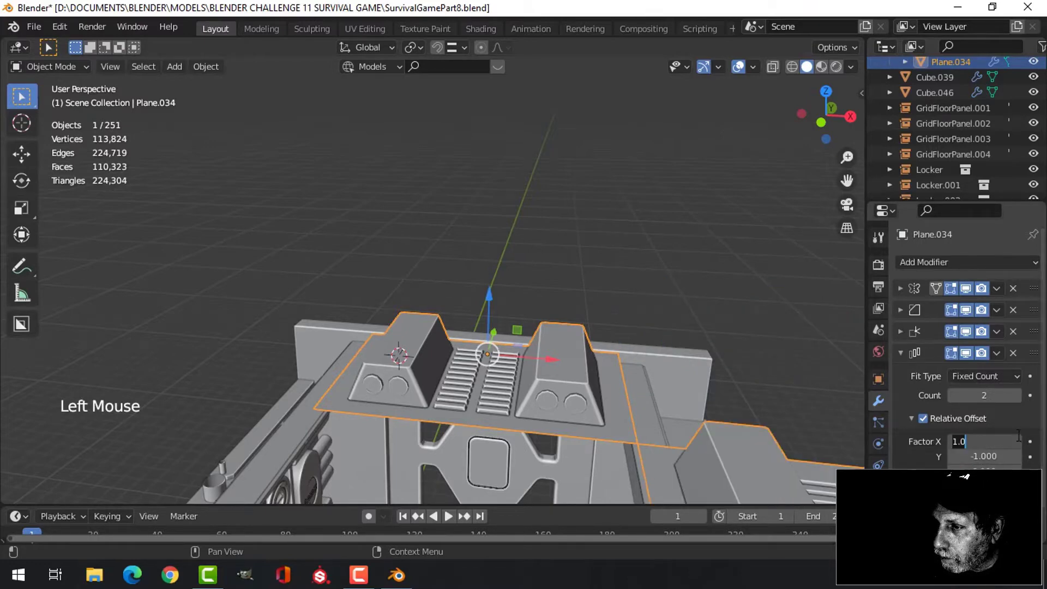
{"action": "key", "text": "Return"}
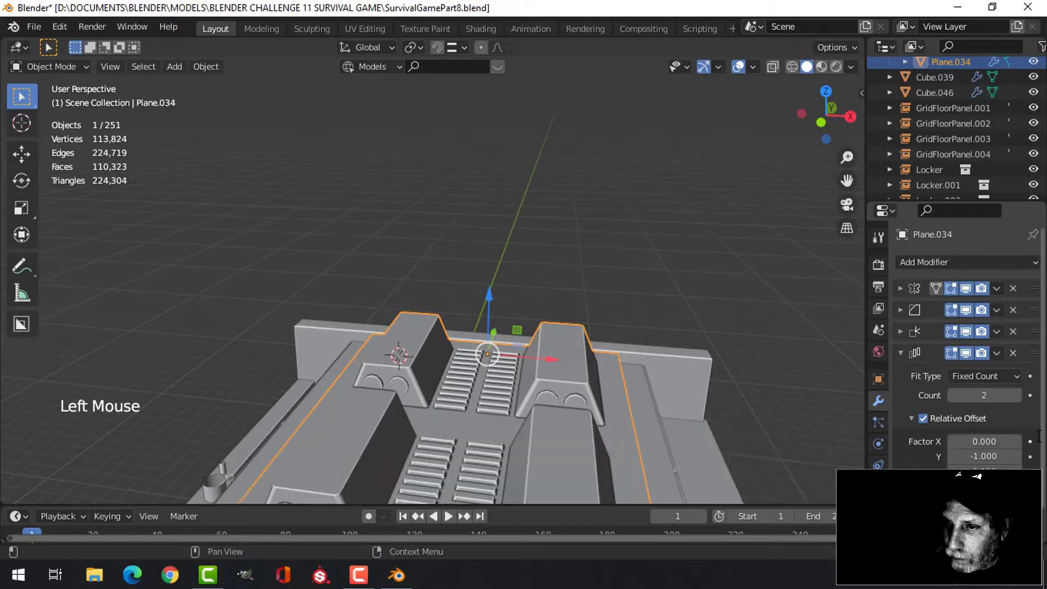
{"action": "left_click", "coordinate": [595, 368]}
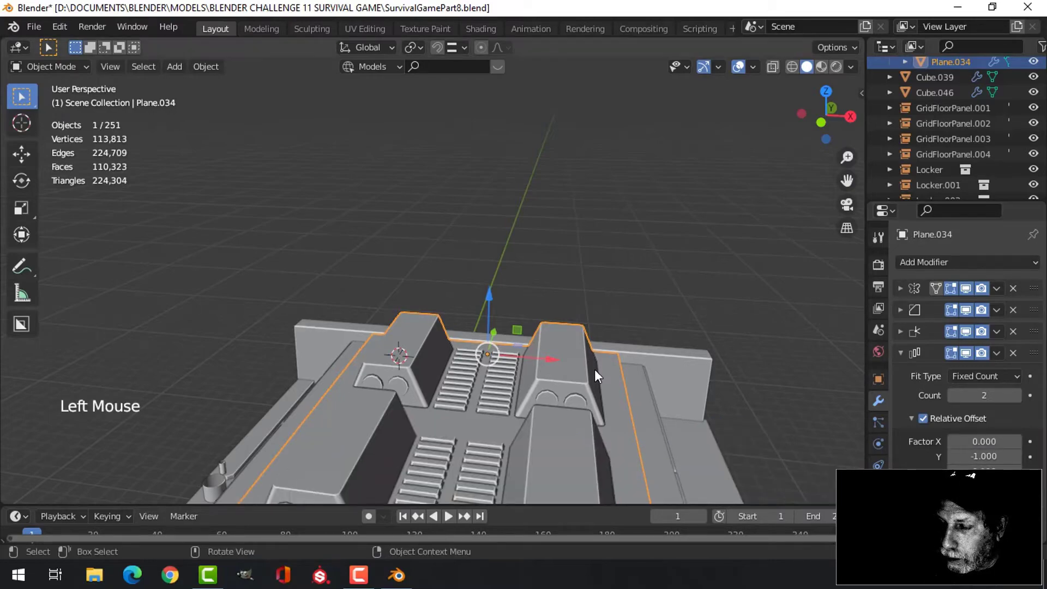
Set the ceiling panel's array count to 5 so it runs along the length of the room
{"action": "scroll", "coordinate": [583, 359], "scroll_direction": "down", "scroll_amount": 3}
{"action": "middle_click_drag", "start_coordinate": [578, 355], "coordinate": [632, 368]}
{"action": "scroll", "coordinate": [569, 315], "scroll_direction": "up", "scroll_amount": 3}
{"action": "scroll", "coordinate": [557, 368], "scroll_direction": "down", "scroll_amount": 1}
{"action": "scroll", "coordinate": [554, 323], "scroll_direction": "down", "scroll_amount": 1}
{"action": "scroll", "coordinate": [495, 385], "scroll_direction": "down", "scroll_amount": 1}
{"action": "middle_click_drag", "start_coordinate": [633, 368], "coordinate": [760, 371]}
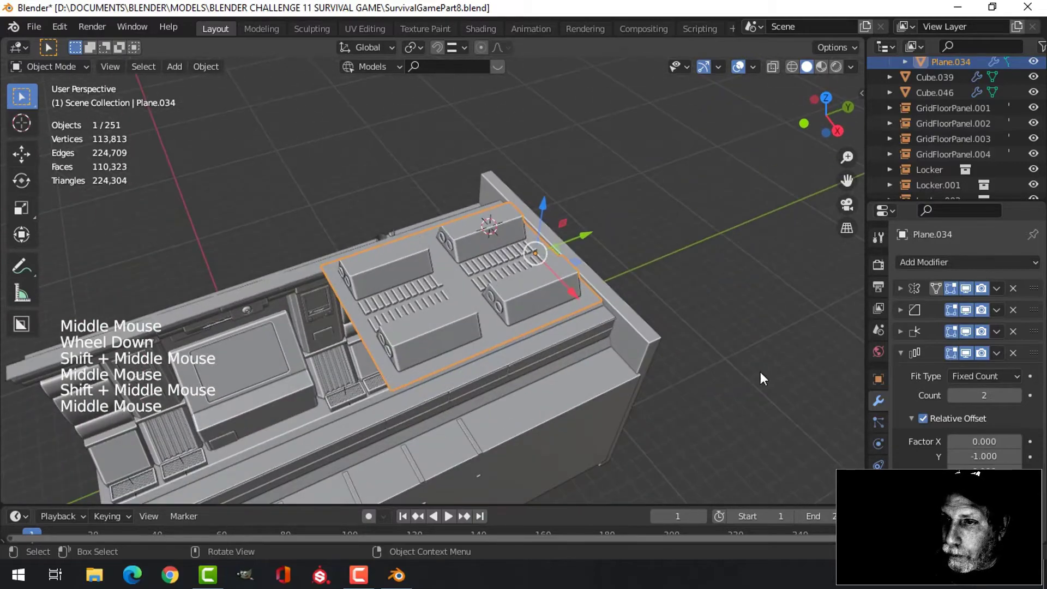
{"action": "left_click", "coordinate": [1017, 395]}
{"action": "left_click", "coordinate": [1017, 394]}
{"action": "left_click", "coordinate": [1016, 395]}
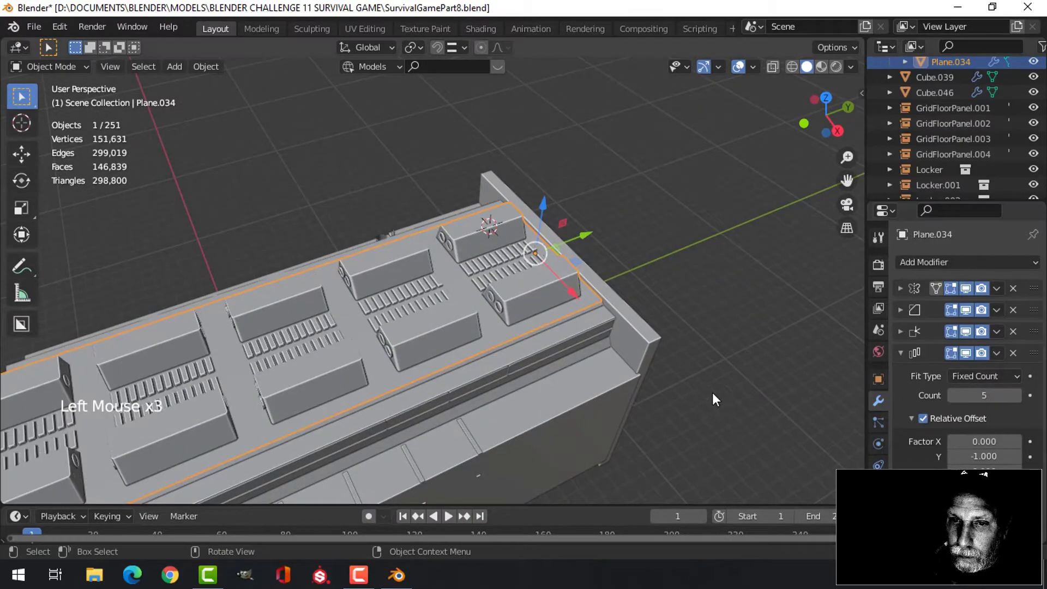
Examine the arrayed ceiling from inside the locker room with nothing selected
{"action": "scroll", "coordinate": [568, 352], "scroll_direction": "down", "scroll_amount": 2}
{"action": "middle_click_drag", "start_coordinate": [568, 352], "coordinate": [594, 349], "text": "shift"}
{"action": "middle_click_drag", "start_coordinate": [595, 349], "coordinate": [605, 294]}
{"action": "scroll", "coordinate": [592, 351], "scroll_direction": "up", "scroll_amount": 2}
{"action": "scroll", "coordinate": [554, 358], "scroll_direction": "down", "scroll_amount": 2}
{"action": "scroll", "coordinate": [641, 283], "scroll_direction": "up", "scroll_amount": 3}
{"action": "middle_click_drag", "start_coordinate": [605, 294], "coordinate": [530, 322]}
{"action": "key", "text": "alt+a"}
{"action": "scroll", "coordinate": [611, 317], "scroll_direction": "up", "scroll_amount": 2}
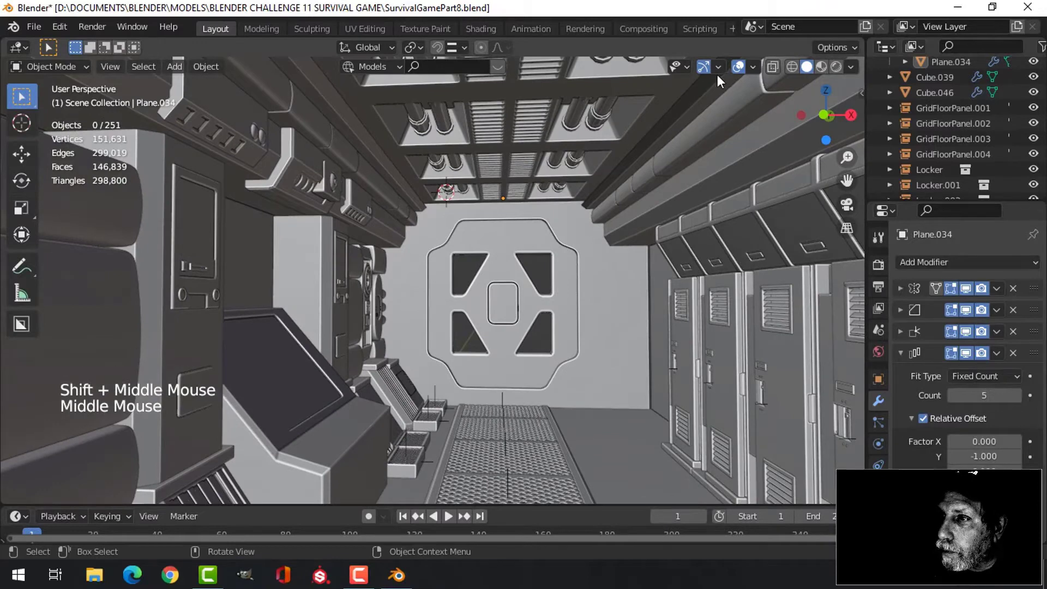
Show face orientation and recalculate all of the ceiling panel's normals to the outside
{"action": "left_click", "coordinate": [753, 67]}
{"action": "left_click", "coordinate": [685, 344]}
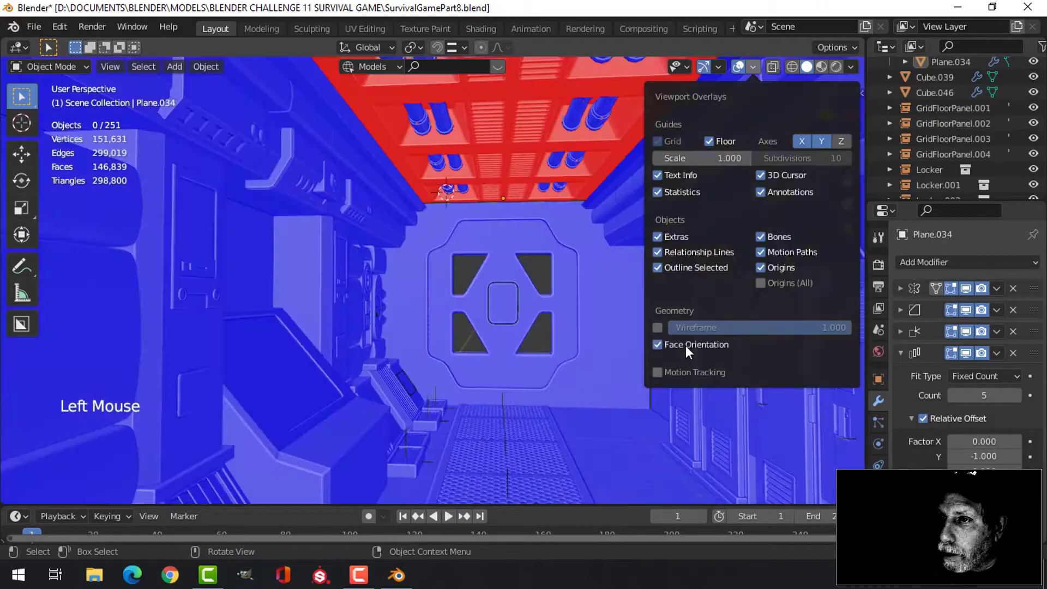
{"action": "left_click", "coordinate": [493, 94]}
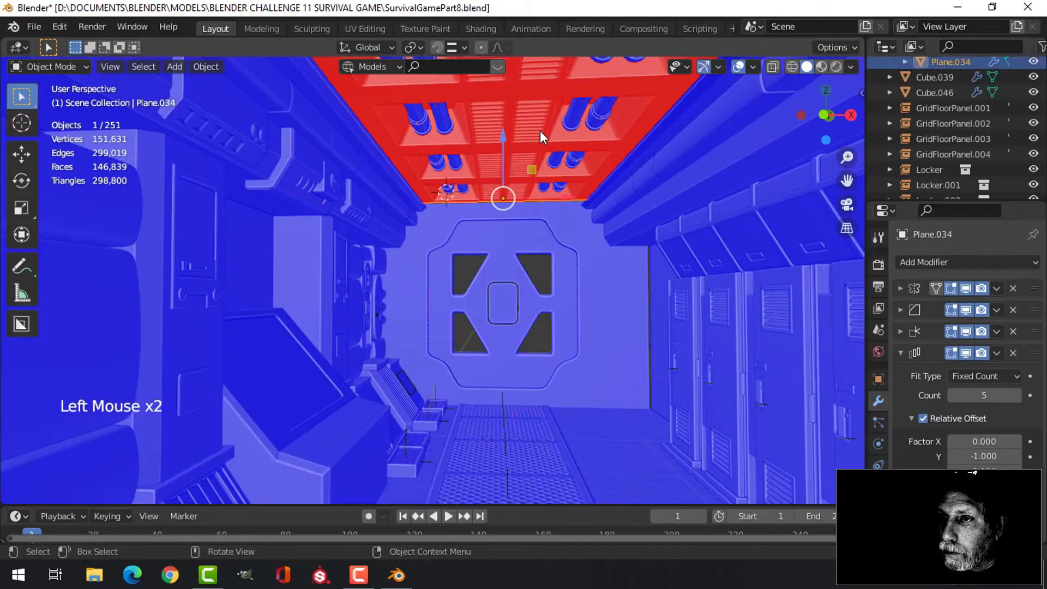
{"action": "key", "text": "Tab"}
{"action": "key", "text": "a"}
{"action": "key", "text": "alt+n"}
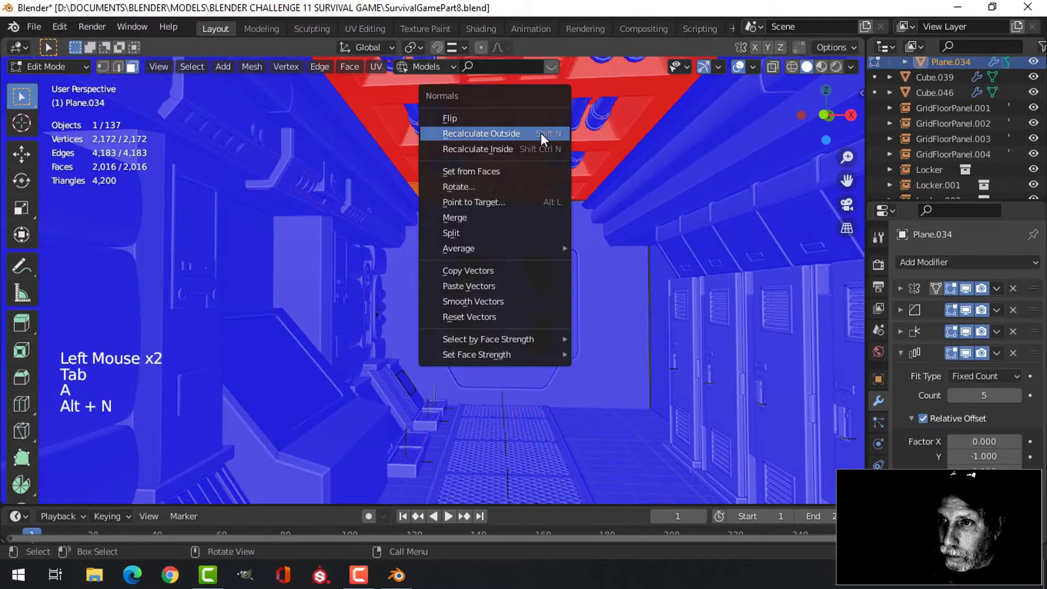
{"action": "left_click", "coordinate": [529, 134]}
{"action": "key", "text": "Tab"}
{"action": "scroll", "coordinate": [605, 217], "scroll_direction": "down", "scroll_amount": 2}
{"action": "key", "text": "alt+a"}
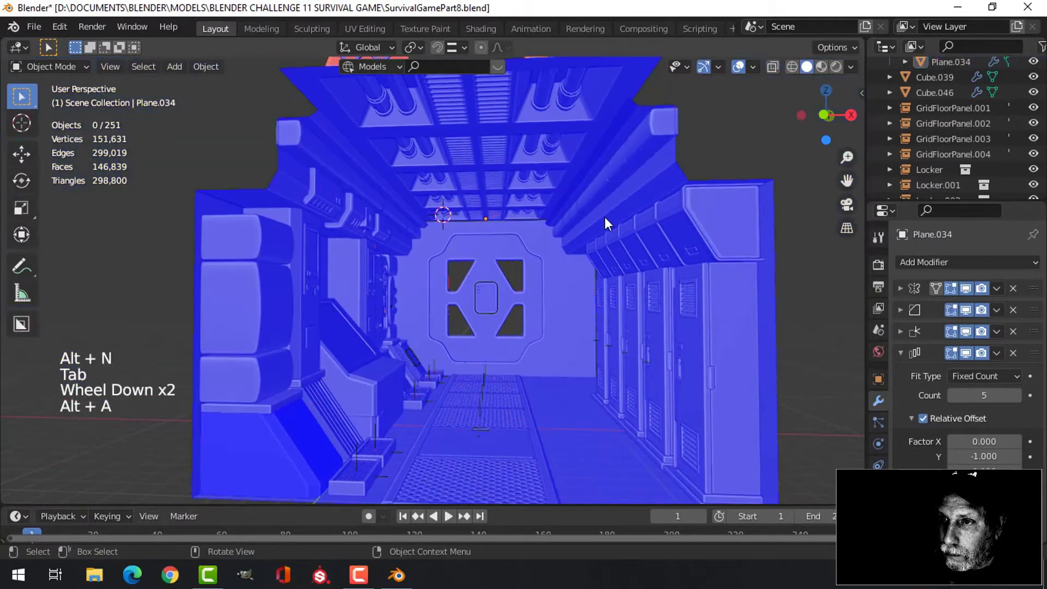
Save the file and turn off the face orientation display
{"action": "key", "text": "ctrl+s"}
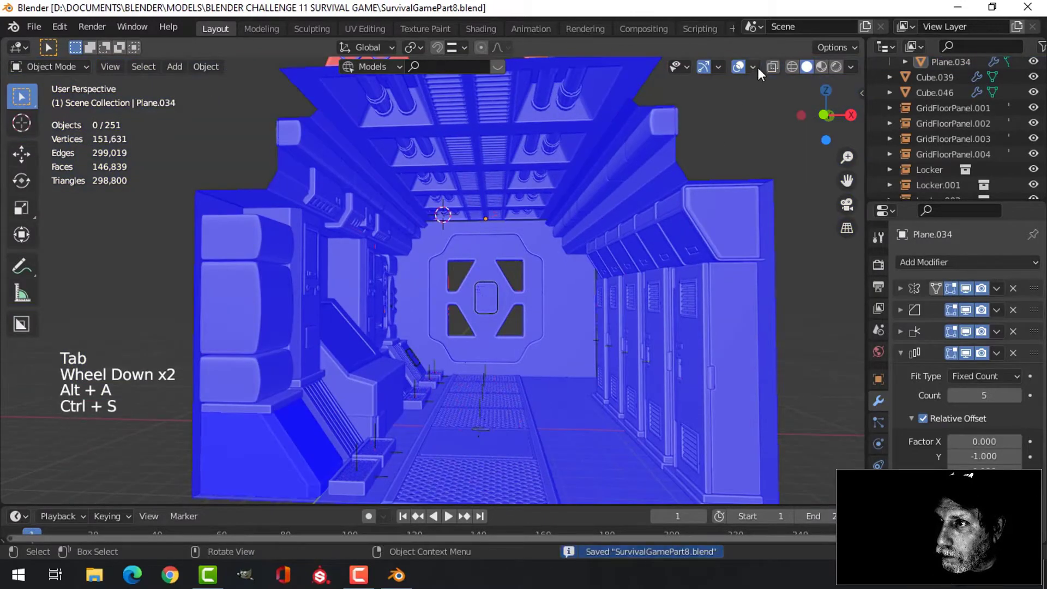
{"action": "left_click", "coordinate": [754, 67]}
{"action": "left_click", "coordinate": [695, 345]}
Frame the room's interior, hide the viewport gizmos and open the overlay settings
{"action": "scroll", "coordinate": [597, 255], "scroll_direction": "up", "scroll_amount": 3}
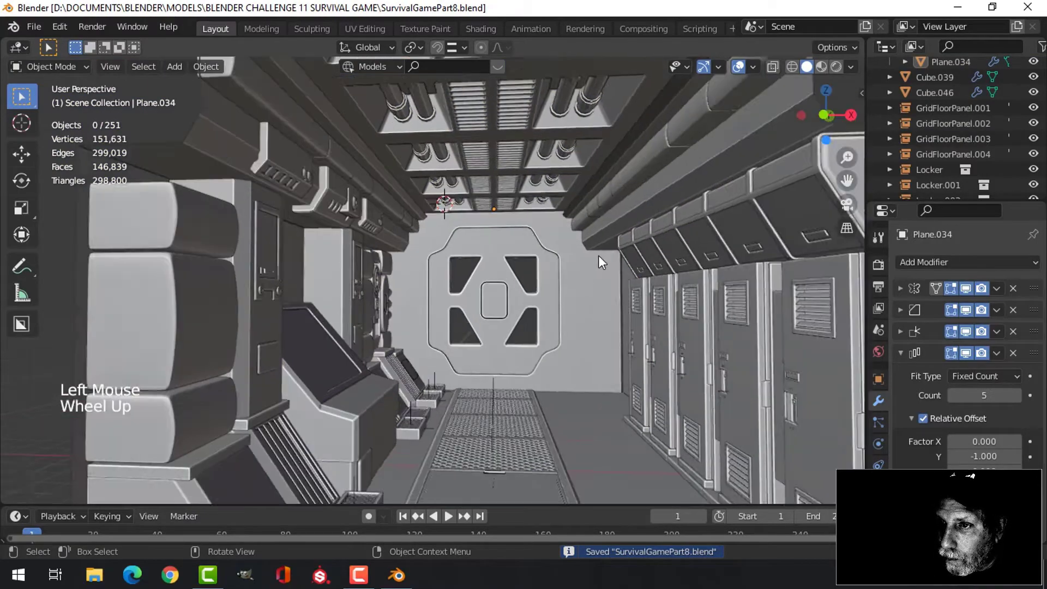
{"action": "middle_click_drag", "start_coordinate": [597, 255], "coordinate": [556, 262], "text": "shift"}
{"action": "middle_click_drag", "start_coordinate": [556, 262], "coordinate": [681, 130]}
{"action": "left_click", "coordinate": [703, 67]}
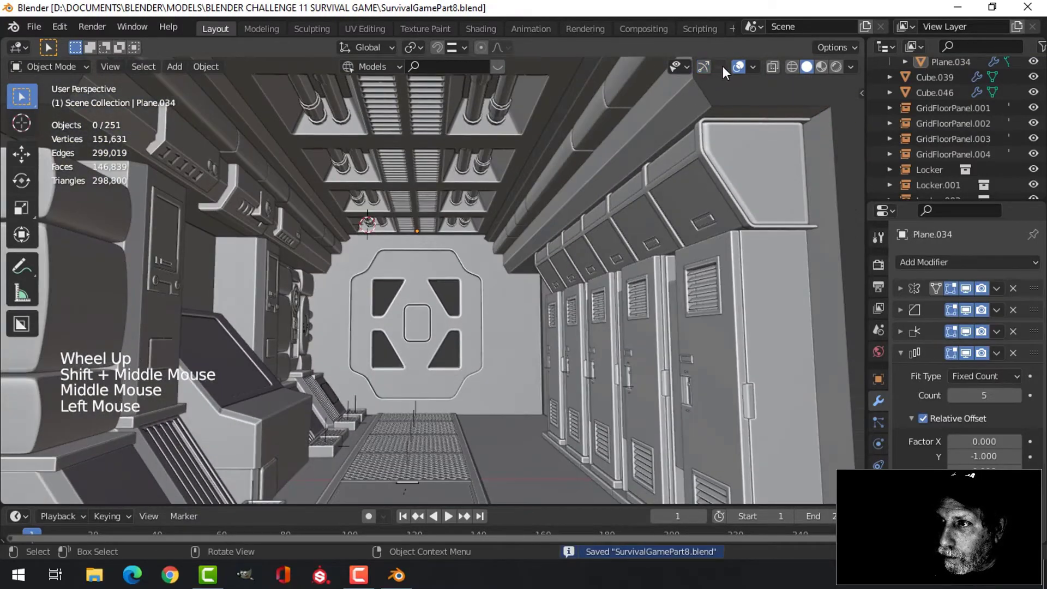
{"action": "left_click", "coordinate": [751, 66]}
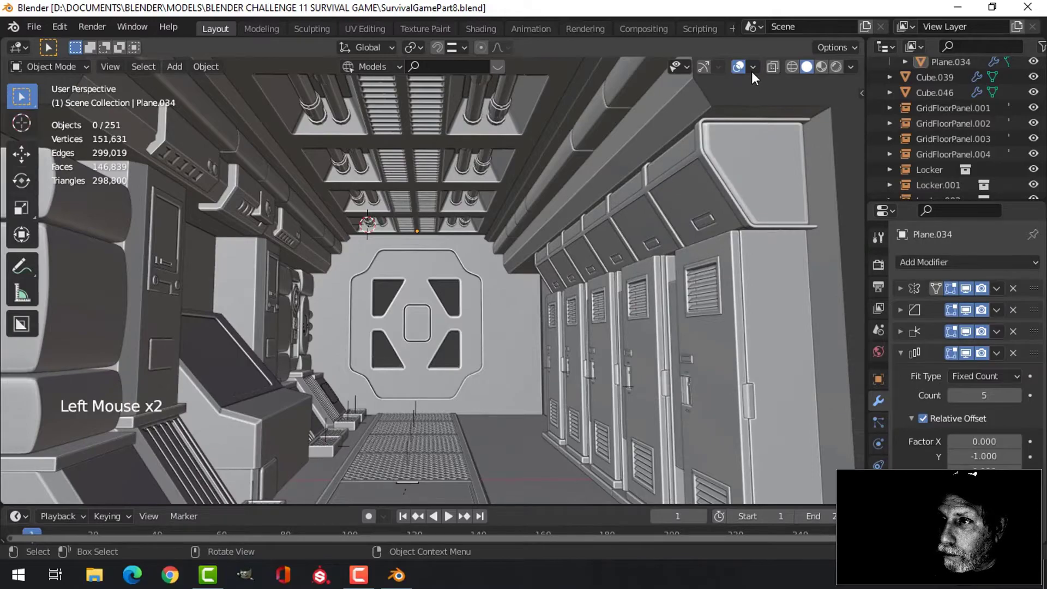
Hide the viewport overlays and inspect the corridor interior and the underside of the ceiling
{"action": "left_click", "coordinate": [738, 66]}
{"action": "scroll", "coordinate": [561, 256], "scroll_direction": "up", "scroll_amount": 2}
{"action": "mouse_move", "coordinate": [561, 255]}
{"action": "middle_mouse_down"}
{"action": "mouse_move", "coordinate": [570, 214]}
{"action": "mouse_move", "coordinate": [571, 243]}
{"action": "mouse_move", "coordinate": [508, 248]}
{"action": "mouse_move", "coordinate": [509, 240]}
{"action": "mouse_move", "coordinate": [484, 260]}
{"action": "mouse_move", "coordinate": [486, 313]}
{"action": "mouse_move", "coordinate": [524, 240]}
{"action": "mouse_move", "coordinate": [561, 243]}
{"action": "middle_mouse_up"}
{"action": "scroll", "coordinate": [504, 234], "scroll_direction": "down", "scroll_amount": 1}
{"action": "scroll", "coordinate": [485, 269], "scroll_direction": "down", "scroll_amount": 1}
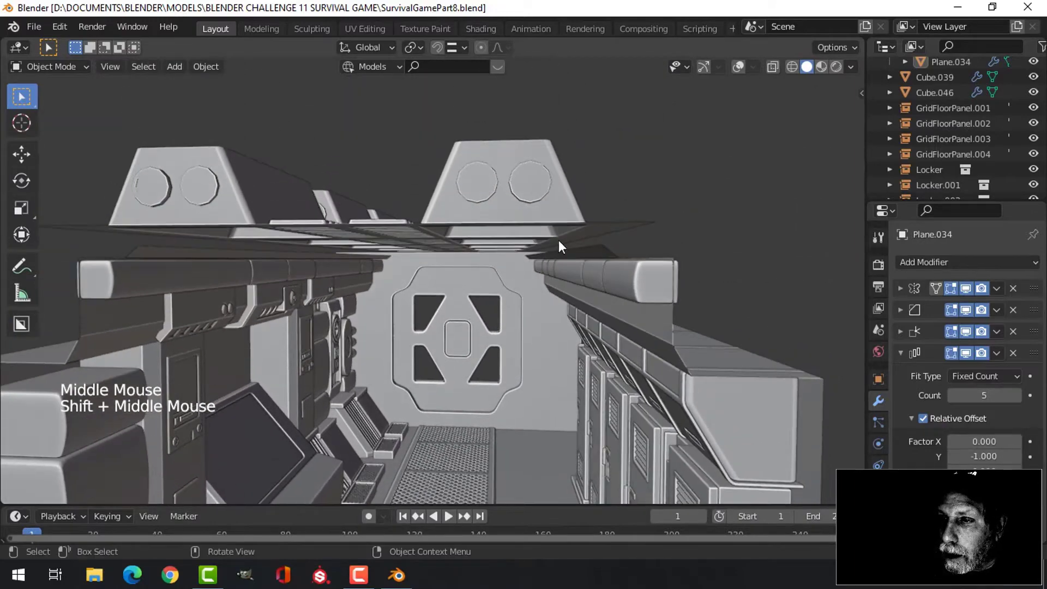
Show the overlays and gizmos again and move the ceiling panel array about 0.29 m along Y towards the end wall
{"action": "left_click", "coordinate": [621, 222]}
{"action": "scroll", "coordinate": [655, 240], "scroll_direction": "down", "scroll_amount": 2}
{"action": "middle_click_drag", "start_coordinate": [665, 245], "coordinate": [594, 294]}
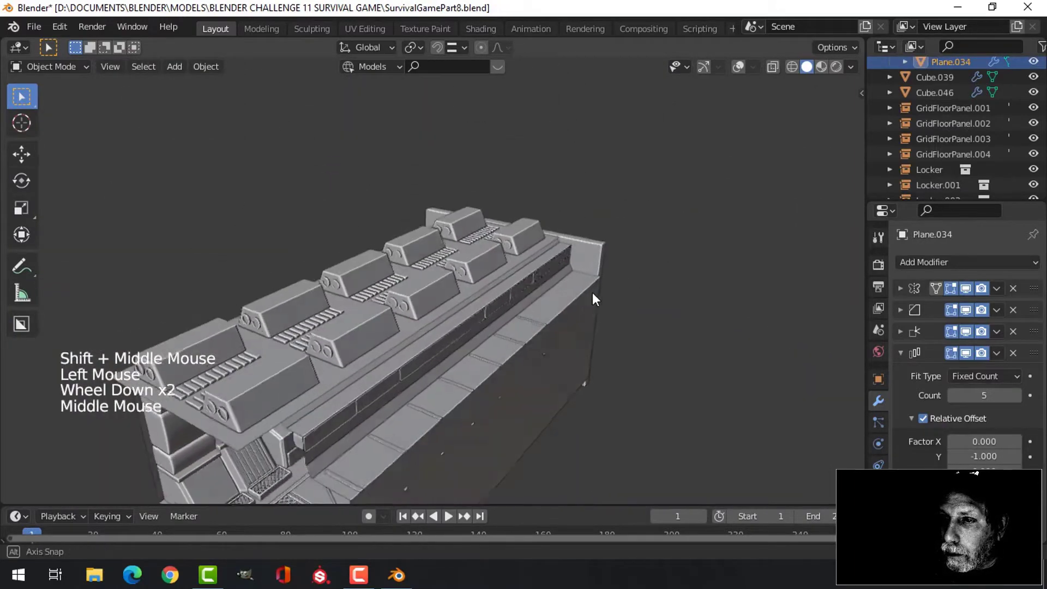
{"action": "left_click", "coordinate": [738, 66]}
{"action": "left_click", "coordinate": [705, 67]}
{"action": "middle_click_drag", "start_coordinate": [670, 180], "coordinate": [560, 257]}
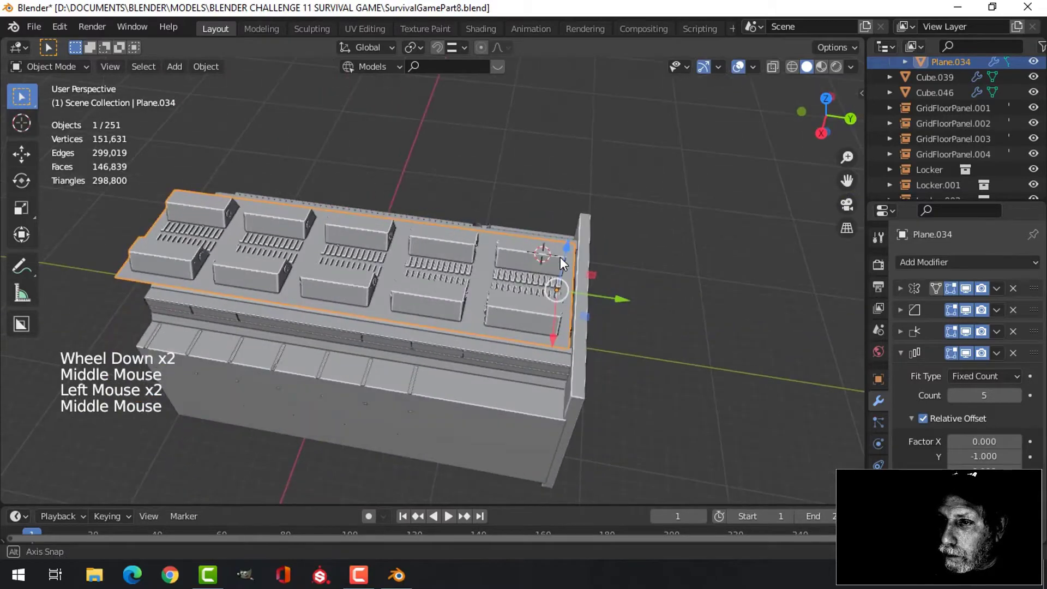
{"action": "left_click_drag", "start_coordinate": [620, 300], "coordinate": [635, 299]}
Lower the ceiling panel array slightly along Z over the corridor and deselect it
{"action": "scroll", "coordinate": [280, 263], "scroll_direction": "down", "scroll_amount": 1}
{"action": "middle_click_drag", "start_coordinate": [281, 263], "coordinate": [460, 260]}
{"action": "scroll", "coordinate": [463, 239], "scroll_direction": "up", "scroll_amount": 2}
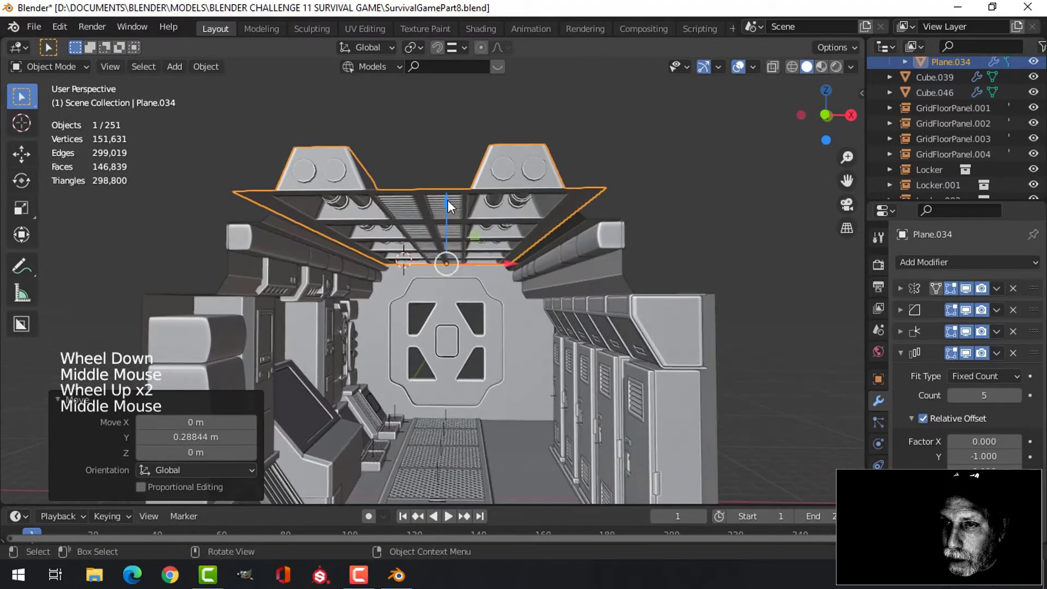
{"action": "left_click_drag", "start_coordinate": [447, 201], "coordinate": [452, 213]}
{"action": "middle_click_drag", "start_coordinate": [456, 257], "coordinate": [486, 335]}
{"action": "scroll", "coordinate": [489, 299], "scroll_direction": "up", "scroll_amount": 2}
{"action": "key", "text": "alt+a"}
{"action": "scroll", "coordinate": [483, 313], "scroll_direction": "up", "scroll_amount": 2}
{"action": "scroll", "coordinate": [496, 319], "scroll_direction": "down", "scroll_amount": 3}
Raise the ceiling panel array about 0.46 m along Z in the front wireframe view
{"action": "left_click", "coordinate": [526, 286]}
{"action": "middle_click_drag", "start_coordinate": [526, 286], "coordinate": [557, 249]}
{"action": "key", "text": "KP_1"}
{"action": "scroll", "coordinate": [553, 248], "scroll_direction": "up", "scroll_amount": 2}
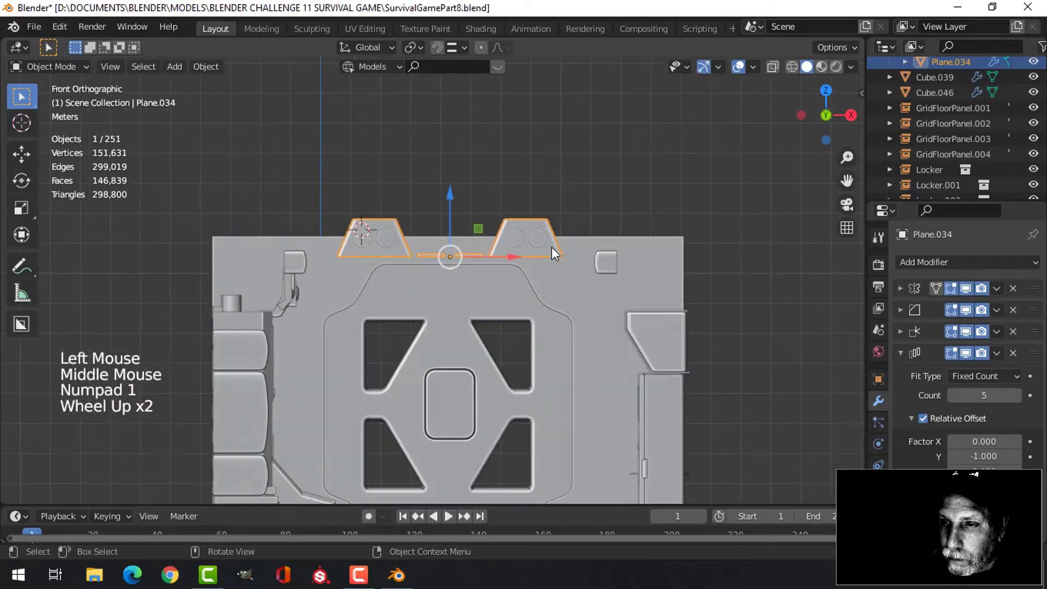
{"action": "key", "text": "z"}
{"action": "left_click", "coordinate": [474, 248]}
{"action": "scroll", "coordinate": [445, 246], "scroll_direction": "up", "scroll_amount": 2}
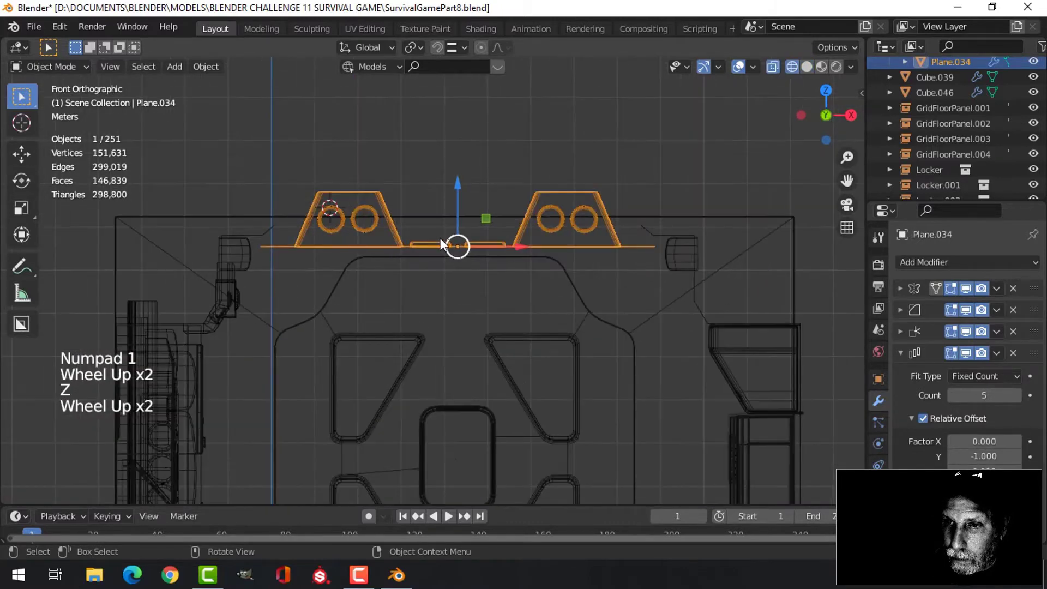
{"action": "left_click_drag", "start_coordinate": [450, 191], "coordinate": [462, 159]}
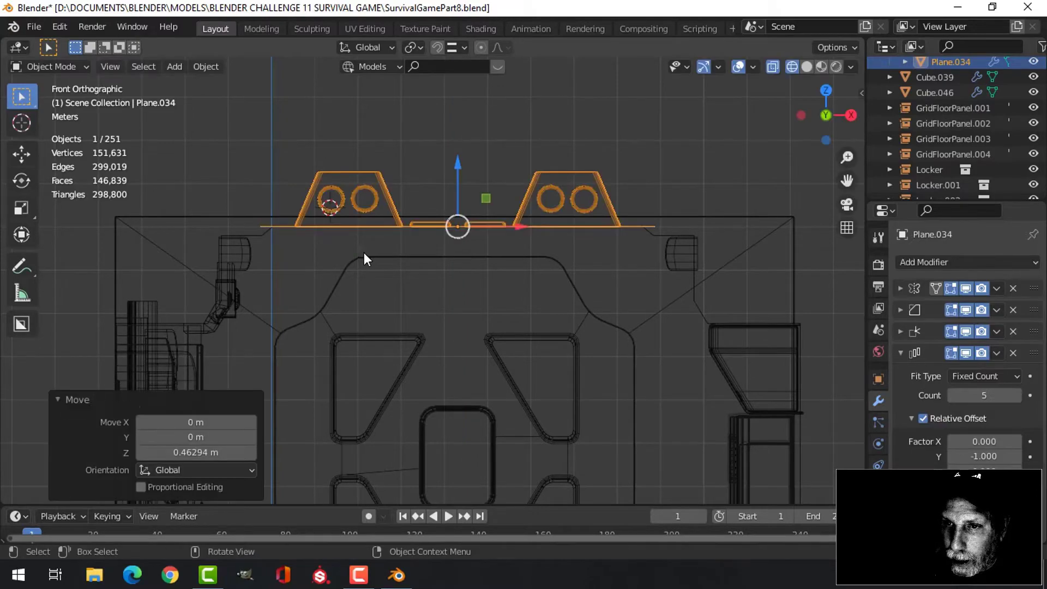
Return to solid shading, deselect everything and save the file
{"action": "middle_click_drag", "start_coordinate": [365, 257], "coordinate": [263, 241]}
{"action": "key", "text": "z"}
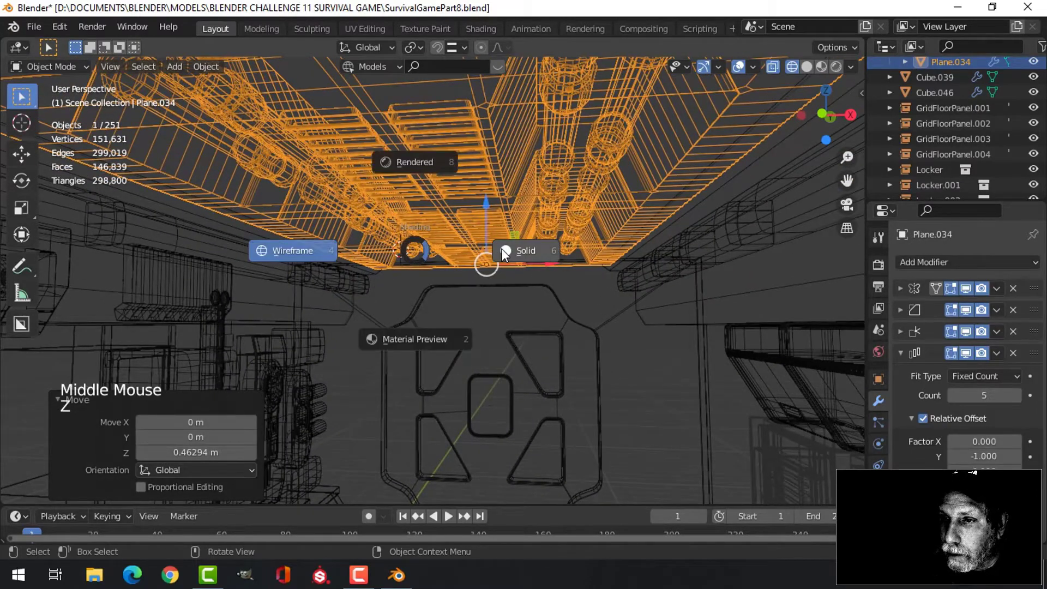
{"action": "key", "text": "alt+a"}
{"action": "scroll", "coordinate": [485, 258], "scroll_direction": "down", "scroll_amount": 2}
{"action": "mouse_move", "coordinate": [486, 258]}
{"action": "middle_mouse_down"}
{"action": "mouse_move", "coordinate": [496, 263]}
{"action": "mouse_move", "coordinate": [502, 246]}
{"action": "middle_mouse_up"}
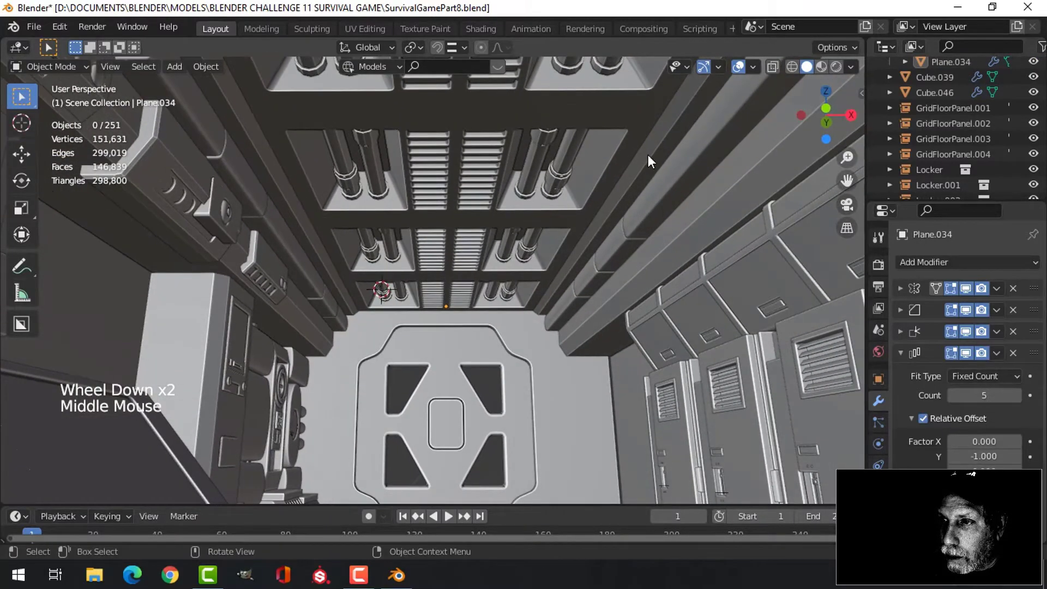
{"action": "scroll", "coordinate": [542, 258], "scroll_direction": "down", "scroll_amount": 1}
{"action": "middle_click_drag", "start_coordinate": [545, 255], "coordinate": [522, 286]}
{"action": "scroll", "coordinate": [538, 294], "scroll_direction": "down", "scroll_amount": 2}
{"action": "key", "text": "ctrl+s"}
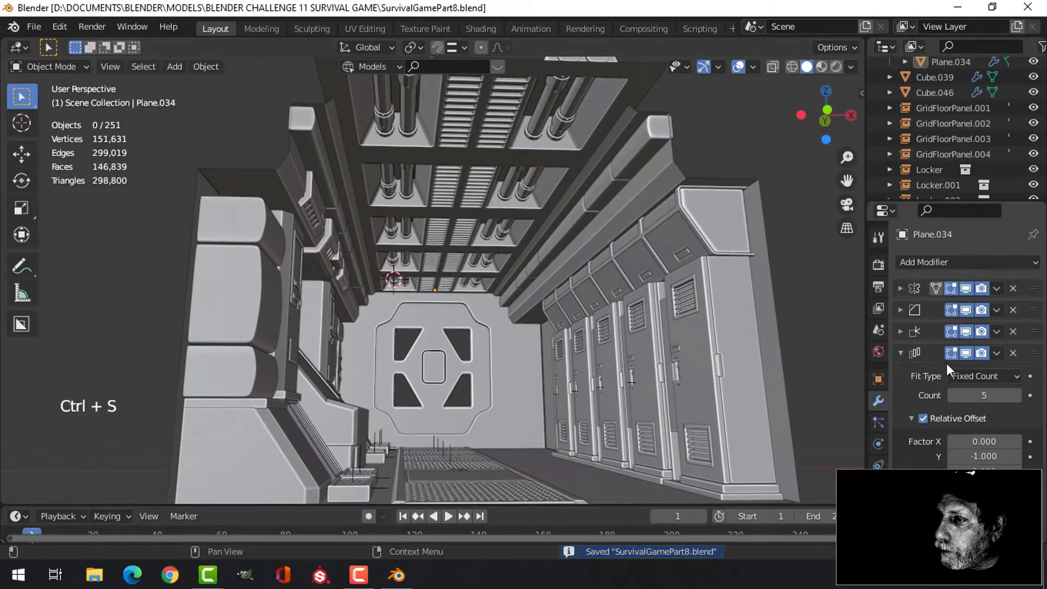
Turn off the viewport display of the ceiling panel's Array modifier and isolate the panel in local view
{"action": "left_click", "coordinate": [966, 353]}
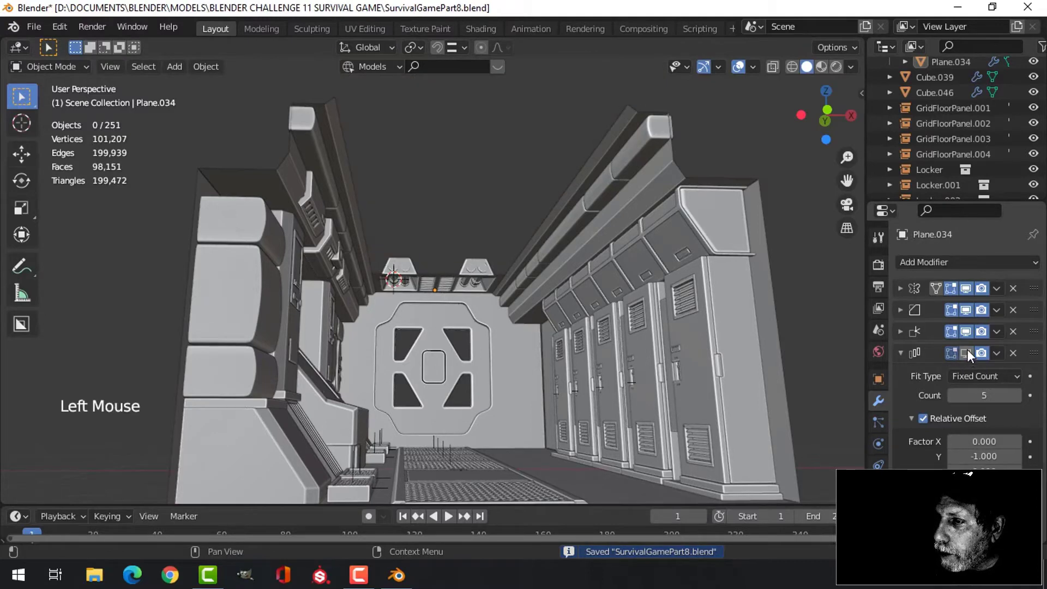
{"action": "double_click", "coordinate": [493, 270]}
{"action": "key", "text": "slash"}
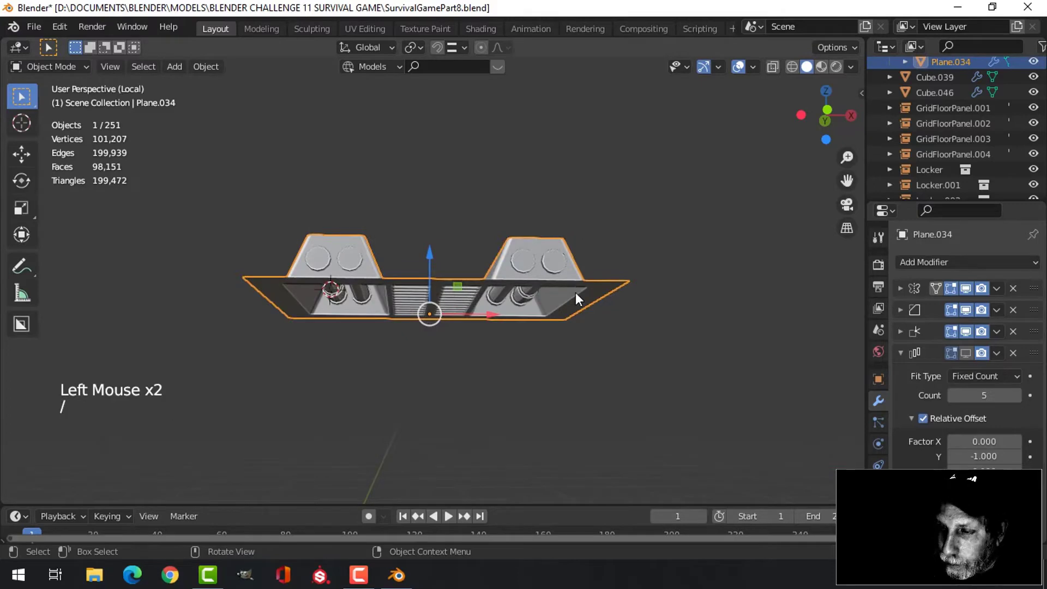
Add a mesh cylinder with 22 vertices at the 3D cursor on the underside of the ceiling panel
{"action": "key", "text": "ctrl+KP_7"}
{"action": "scroll", "coordinate": [375, 260], "scroll_direction": "up", "scroll_amount": 2}
{"action": "middle_click_drag", "start_coordinate": [375, 261], "coordinate": [388, 282], "text": "shift"}
{"action": "scroll", "coordinate": [338, 271], "scroll_direction": "down", "scroll_amount": 2}
{"action": "scroll", "coordinate": [388, 282], "scroll_direction": "up", "scroll_amount": 2}
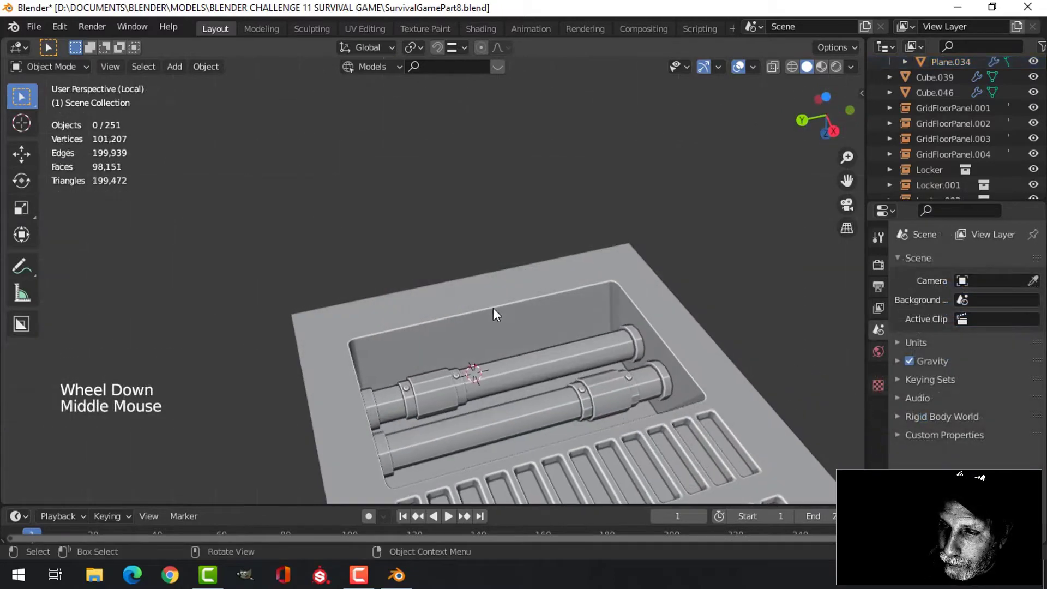
{"action": "scroll", "coordinate": [493, 307], "scroll_direction": "up", "scroll_amount": 1}
{"action": "mouse_move", "coordinate": [483, 309]}
{"action": "middle_mouse_down"}
{"action": "mouse_move", "coordinate": [472, 310]}
{"action": "mouse_move", "coordinate": [498, 300]}
{"action": "middle_mouse_up"}
{"action": "key", "text": "shift+a"}
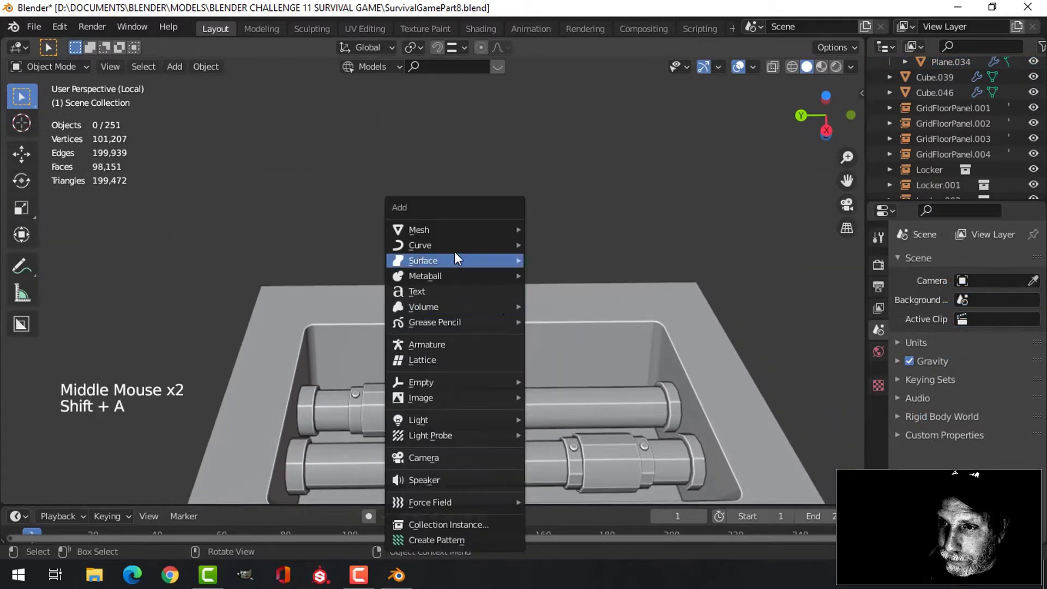
{"action": "mouse_move", "coordinate": [493, 233]}
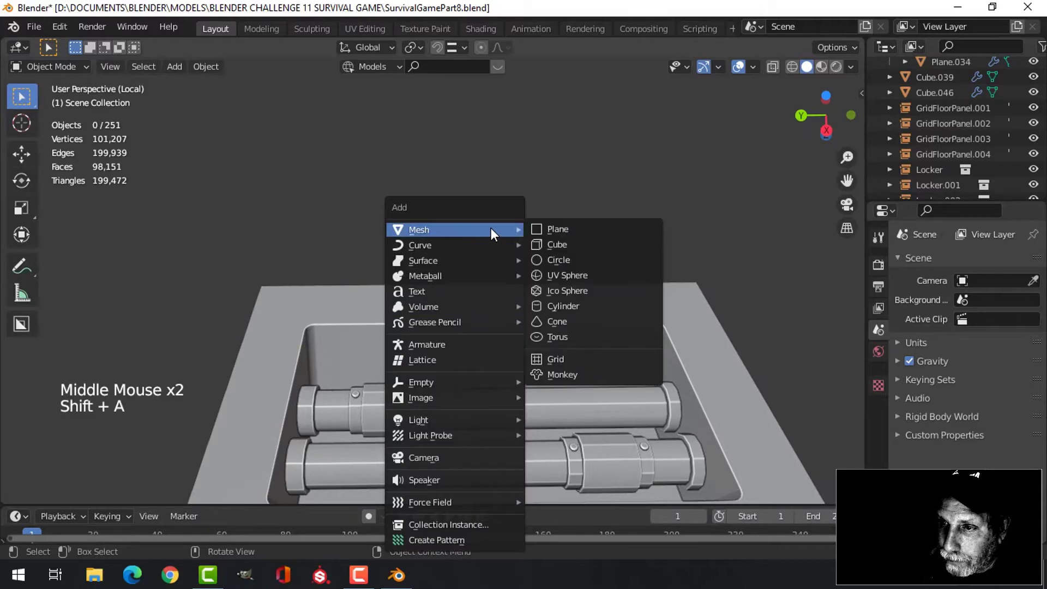
{"action": "left_click", "coordinate": [574, 304]}
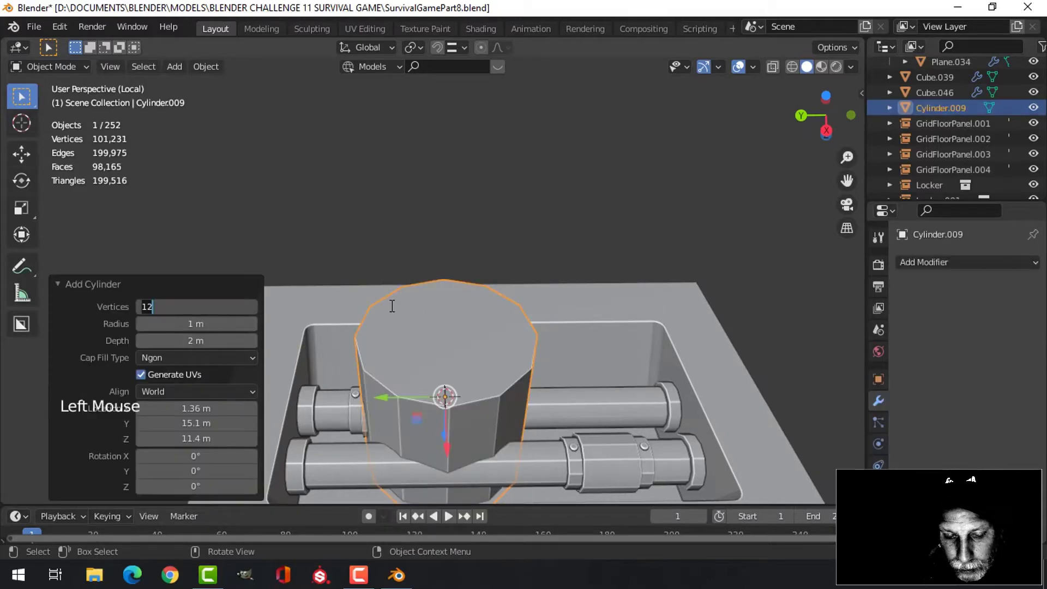
{"action": "type", "text": "22"}
{"action": "key", "text": "Return"}
Move the cylinder along negative X to the outer rim beside the pipe recess
{"action": "scroll", "coordinate": [402, 329], "scroll_direction": "down", "scroll_amount": 2}
{"action": "middle_click_drag", "start_coordinate": [401, 329], "coordinate": [613, 339]}
{"action": "left_click_drag", "start_coordinate": [613, 338], "coordinate": [486, 316]}
Flatten the cylinder mesh to about 0.378 along Z and move it about -0.86 m along Z, clear of the panel
{"action": "key", "text": "Tab"}
{"action": "middle_click_drag", "start_coordinate": [570, 299], "coordinate": [608, 306]}
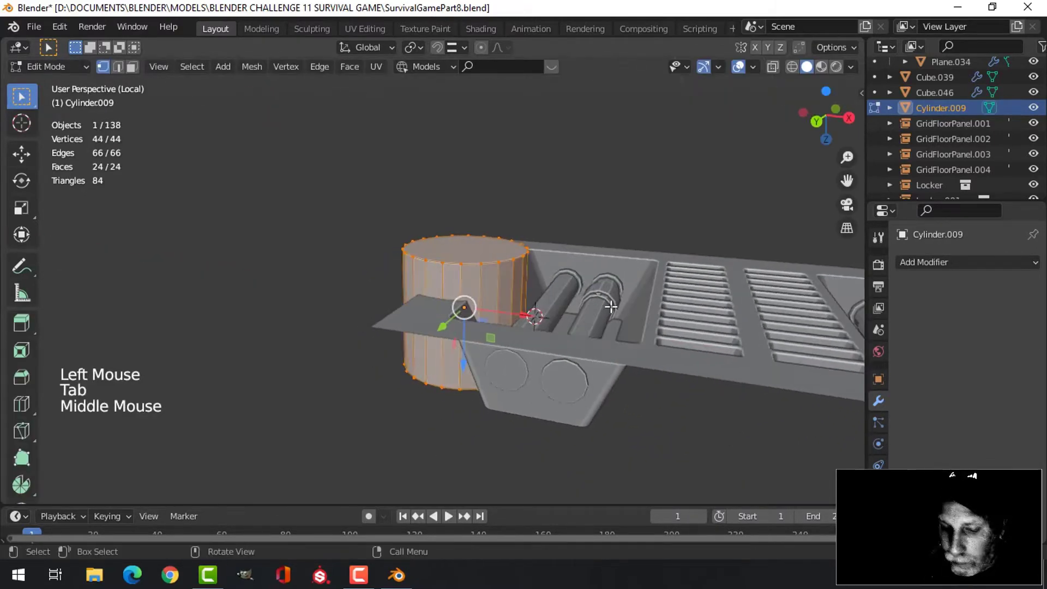
{"action": "key", "text": "s"}
{"action": "key", "text": "z"}
{"action": "left_click", "coordinate": [469, 275]}
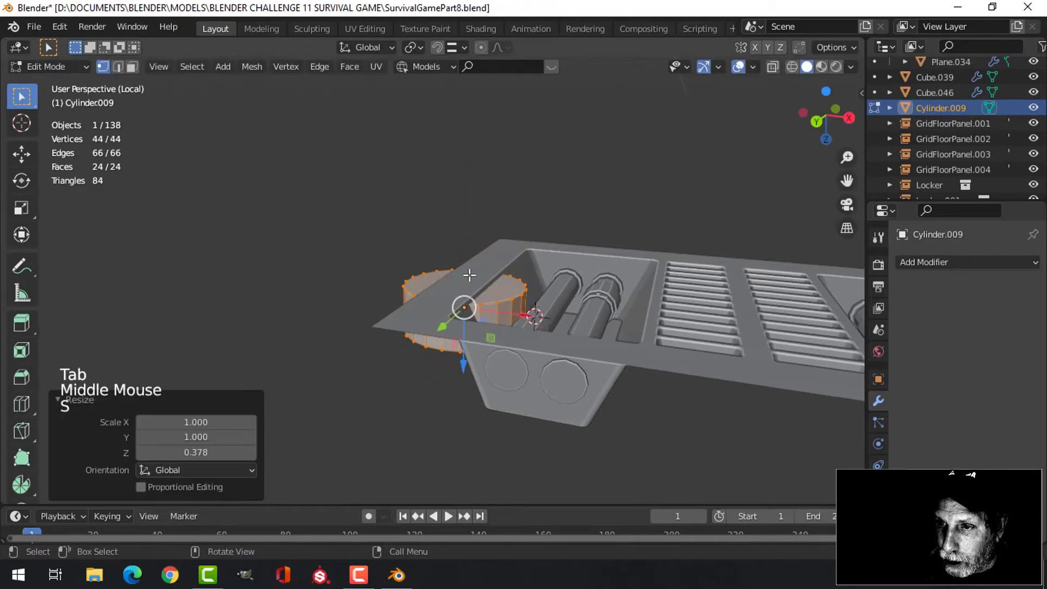
{"action": "left_click_drag", "start_coordinate": [463, 363], "coordinate": [464, 312]}
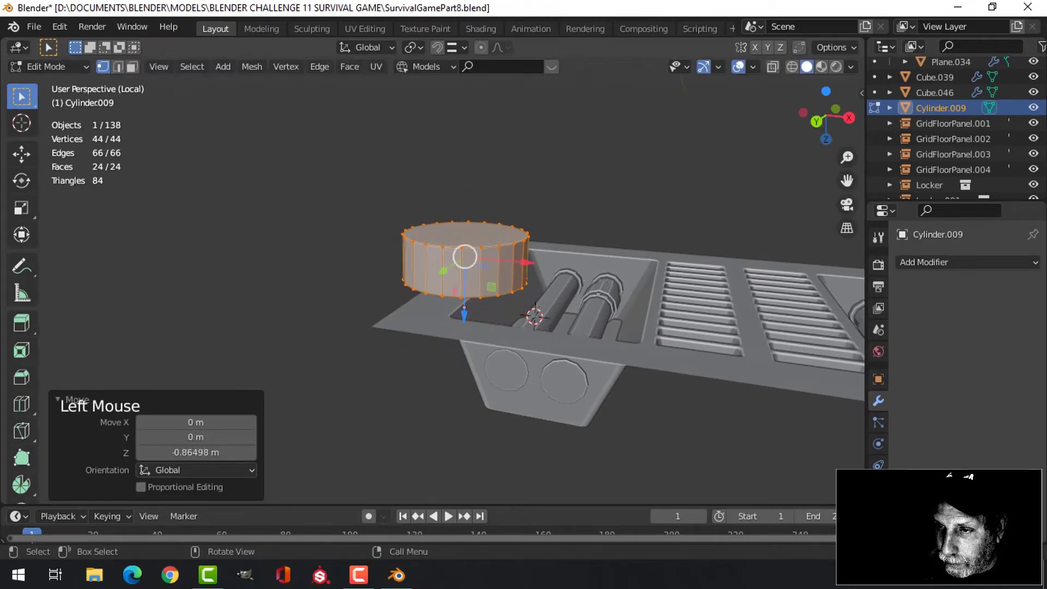
Scale the whole cylinder mesh down uniformly above the panel rim and deselect its vertices
{"action": "key", "text": "s"}
{"action": "left_click", "coordinate": [523, 288]}
{"action": "middle_click_drag", "start_coordinate": [522, 288], "coordinate": [536, 305]}
{"action": "scroll", "coordinate": [540, 354], "scroll_direction": "up", "scroll_amount": 2}
{"action": "scroll", "coordinate": [462, 309], "scroll_direction": "up", "scroll_amount": 2}
{"action": "key", "text": "alt+a"}
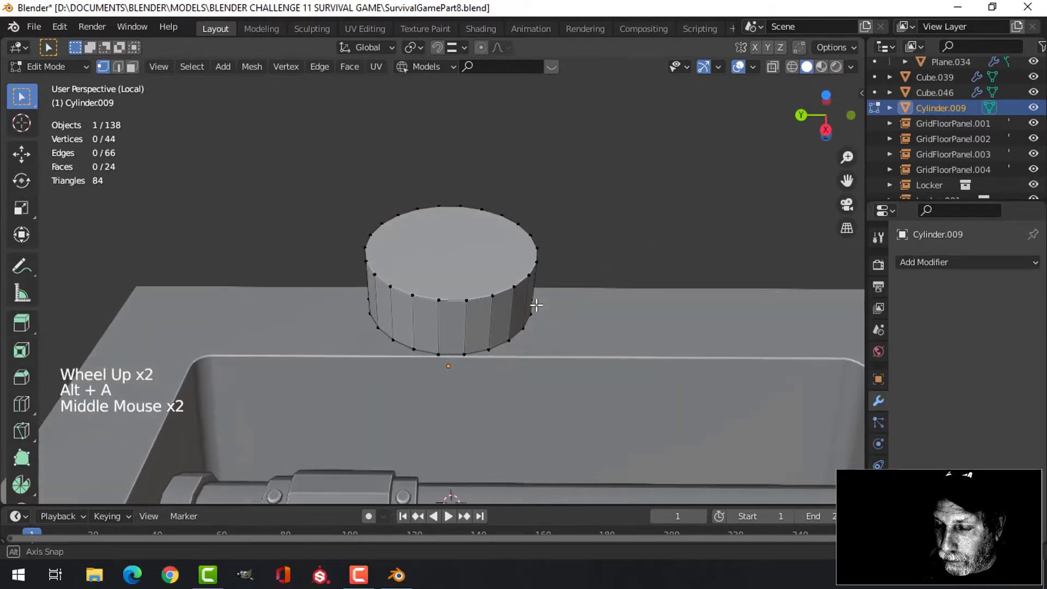
Delete half of the cylinder's vertices in the bottom wireframe view, leaving a half-round wall
{"action": "key", "text": "KP_7"}
{"action": "key", "text": "ctrl+KP_7"}
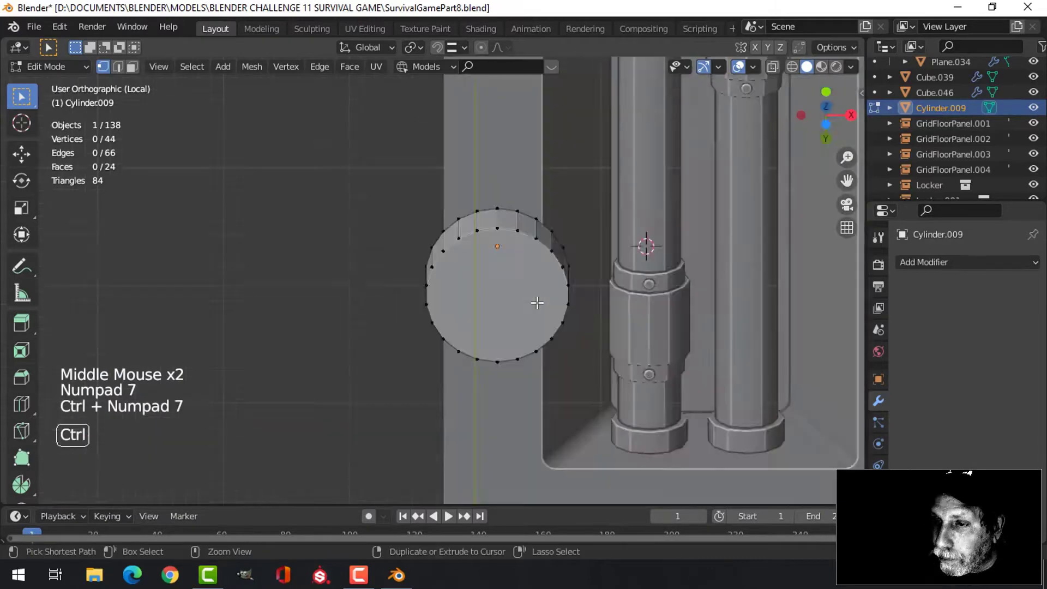
{"action": "key", "text": "z"}
{"action": "left_click", "coordinate": [516, 308]}
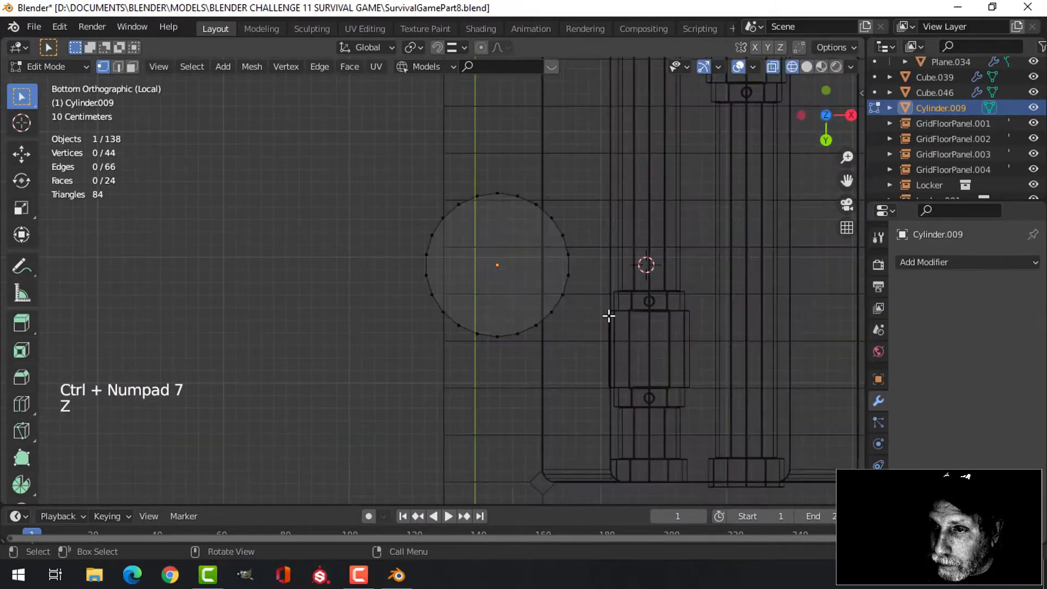
{"action": "middle_click_drag", "start_coordinate": [608, 313], "coordinate": [584, 334], "text": "shift"}
{"action": "key", "text": "b"}
{"action": "mouse_move", "coordinate": [623, 394]}
{"action": "left_mouse_down"}
{"action": "mouse_move", "coordinate": [305, 292]}
{"action": "mouse_move", "coordinate": [301, 276]}
{"action": "left_mouse_up"}
{"action": "key", "text": "z"}
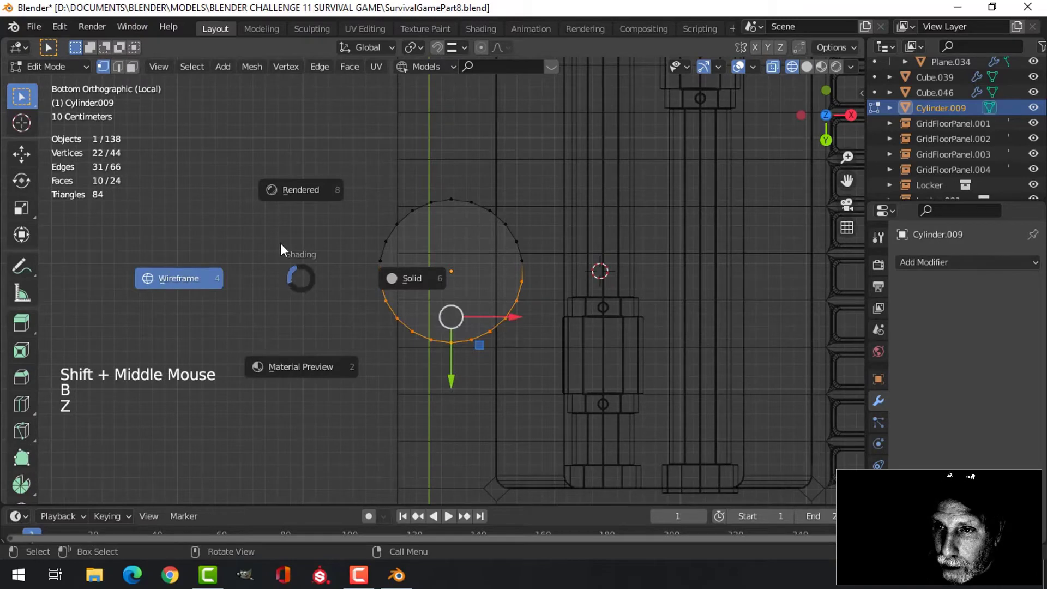
{"action": "left_click", "coordinate": [205, 274]}
{"action": "key", "text": "x"}
{"action": "left_click", "coordinate": [198, 271]}
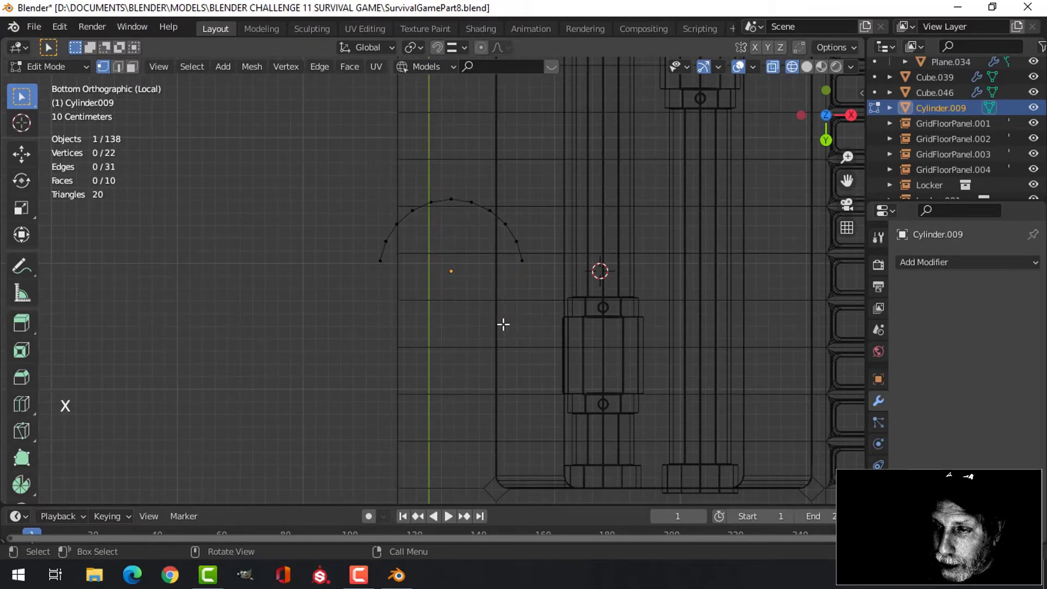
Scale the half-round wall to about 0.487 and move it about 1 m along negative Y on the rim
{"action": "scroll", "coordinate": [511, 333], "scroll_direction": "down", "scroll_amount": 1}
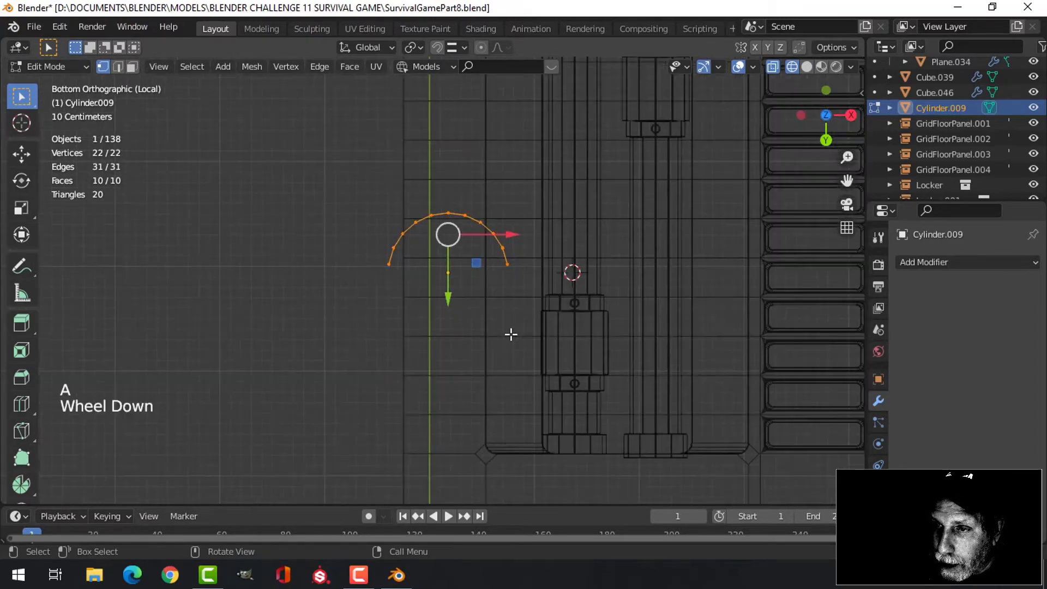
{"action": "key", "text": "s"}
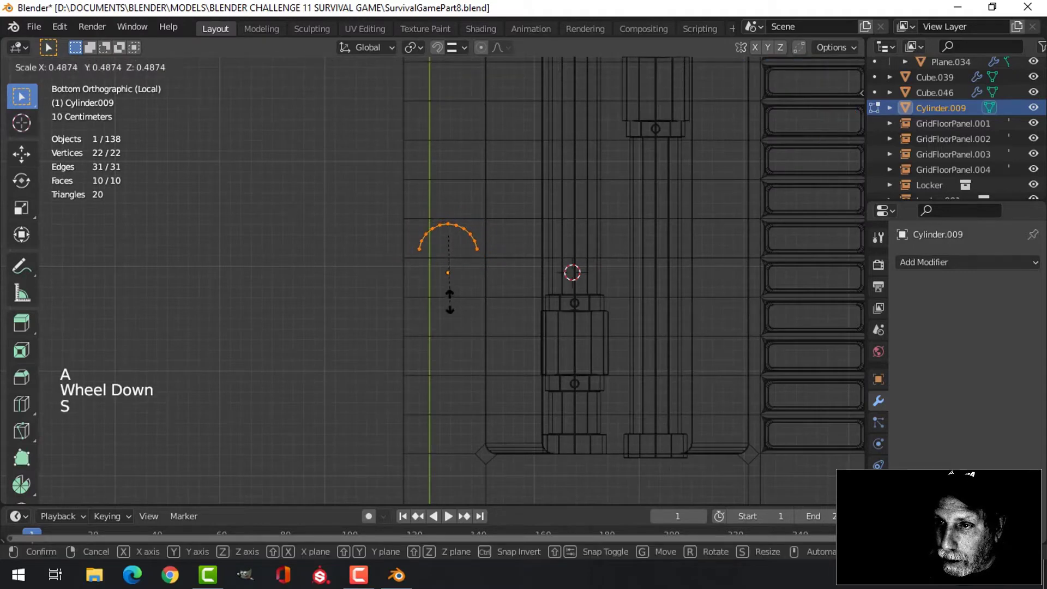
{"action": "left_click", "coordinate": [449, 302]}
{"action": "middle_click_drag", "start_coordinate": [465, 280], "coordinate": [463, 302], "text": "shift"}
{"action": "left_click_drag", "start_coordinate": [445, 319], "coordinate": [458, 213]}
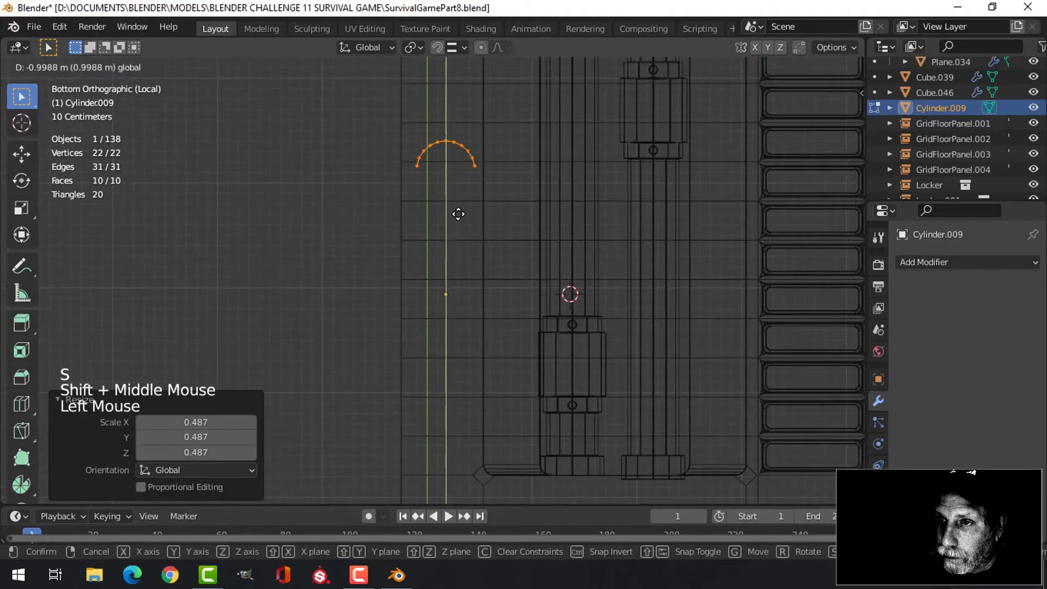
{"action": "left_click", "coordinate": [458, 214]}
Duplicate the half-round wall, rotate the copy 180° and move it along Y to form the opposite end
{"action": "scroll", "coordinate": [467, 214], "scroll_direction": "down", "scroll_amount": 1}
{"action": "middle_click_drag", "start_coordinate": [467, 215], "coordinate": [469, 273], "text": "shift"}
{"action": "key", "text": "shift+d"}
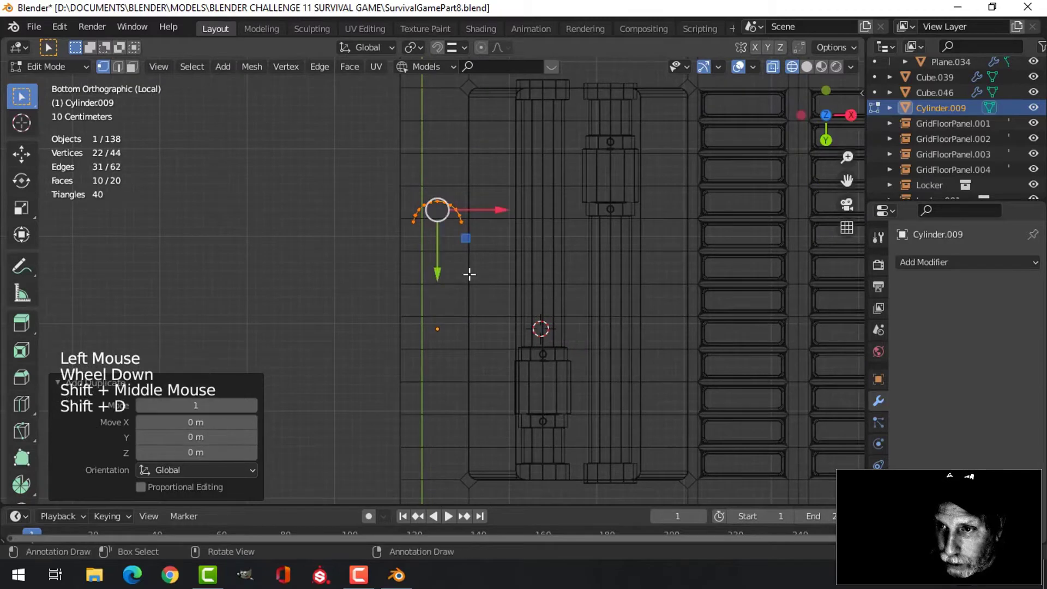
{"action": "key", "text": "r"}
{"action": "type", "text": "18"}
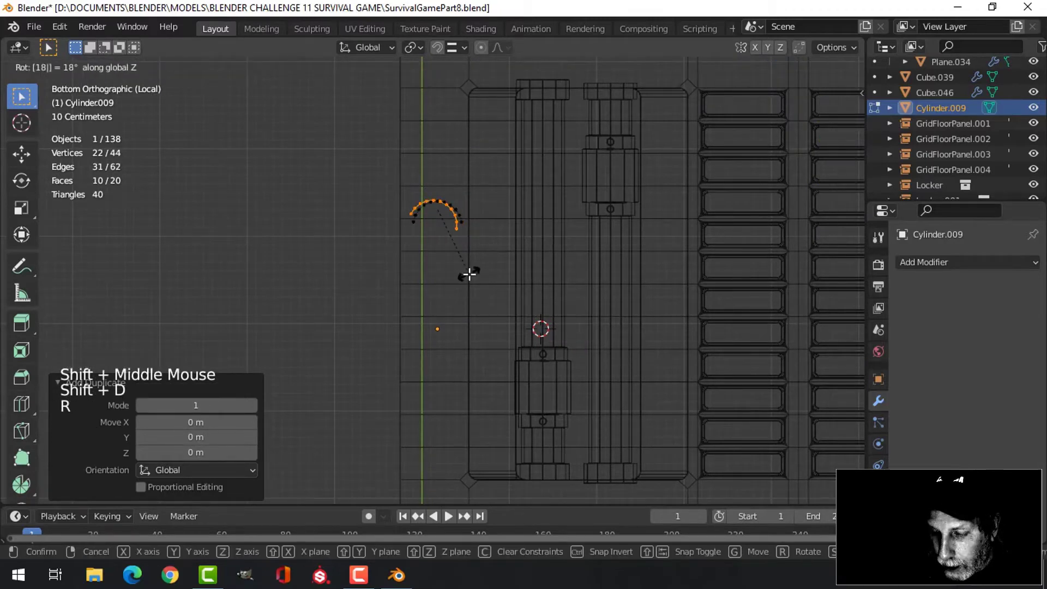
{"action": "type", "text": "0"}
{"action": "key", "text": "Return"}
{"action": "left_click_drag", "start_coordinate": [442, 245], "coordinate": [442, 337]}
Delete one open edge loop from each half-round wall, leaving two single arcs
{"action": "middle_click_drag", "start_coordinate": [442, 337], "coordinate": [334, 271]}
{"action": "scroll", "coordinate": [502, 306], "scroll_direction": "up", "scroll_amount": 2}
{"action": "key", "text": "alt+a"}
{"action": "left_click", "coordinate": [334, 271], "text": "alt+shift"}
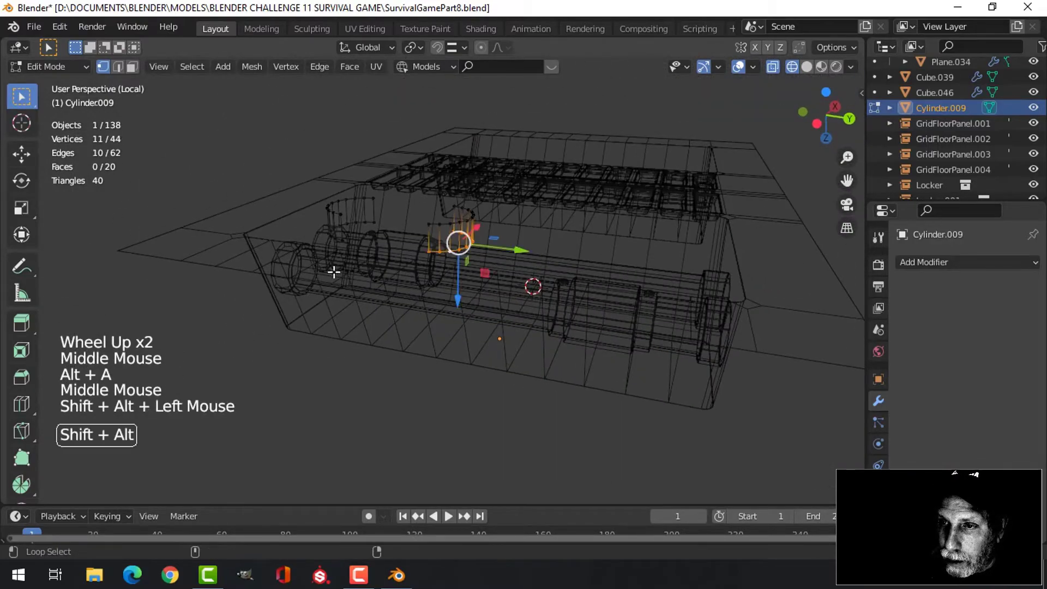
{"action": "key", "text": "x"}
{"action": "left_click", "coordinate": [334, 236]}
Connect the facing end vertices of the two arcs with edges to close the rounded slot outline
{"action": "middle_click_drag", "start_coordinate": [334, 236], "coordinate": [406, 285]}
{"action": "left_click", "coordinate": [397, 243]}
{"action": "left_click", "coordinate": [393, 176], "text": "shift"}
{"action": "key", "text": "f"}
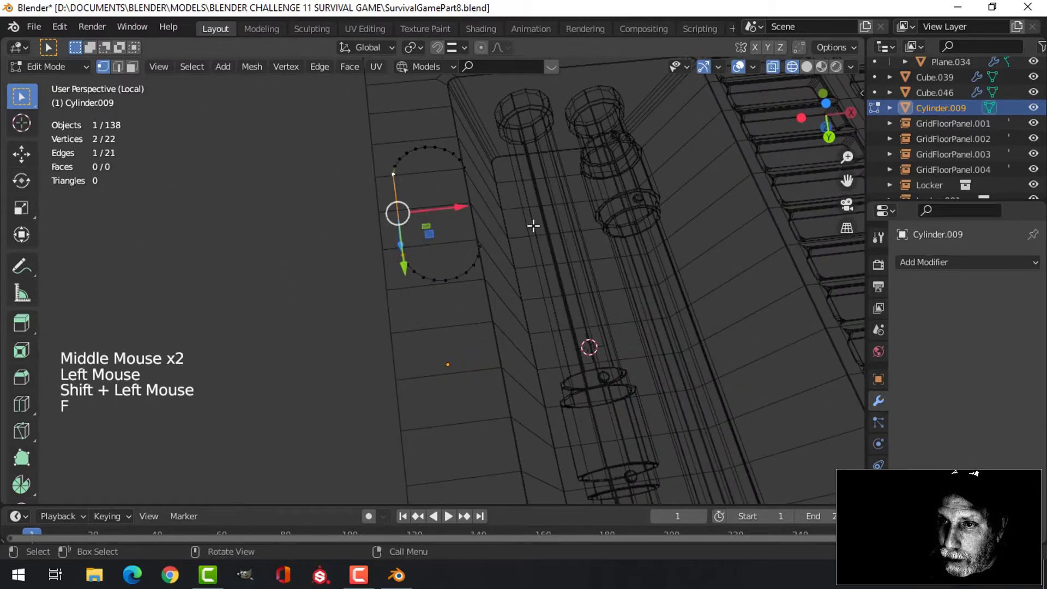
{"action": "key", "text": "alt+a"}
{"action": "left_click", "coordinate": [464, 166]}
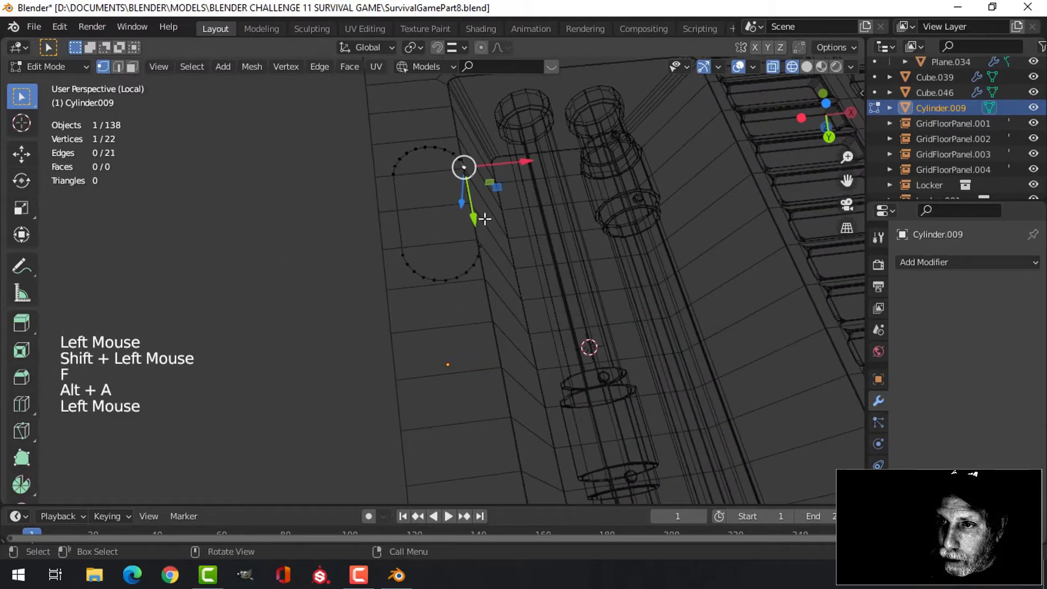
{"action": "left_click", "coordinate": [480, 246], "text": "shift"}
{"action": "key", "text": "f"}
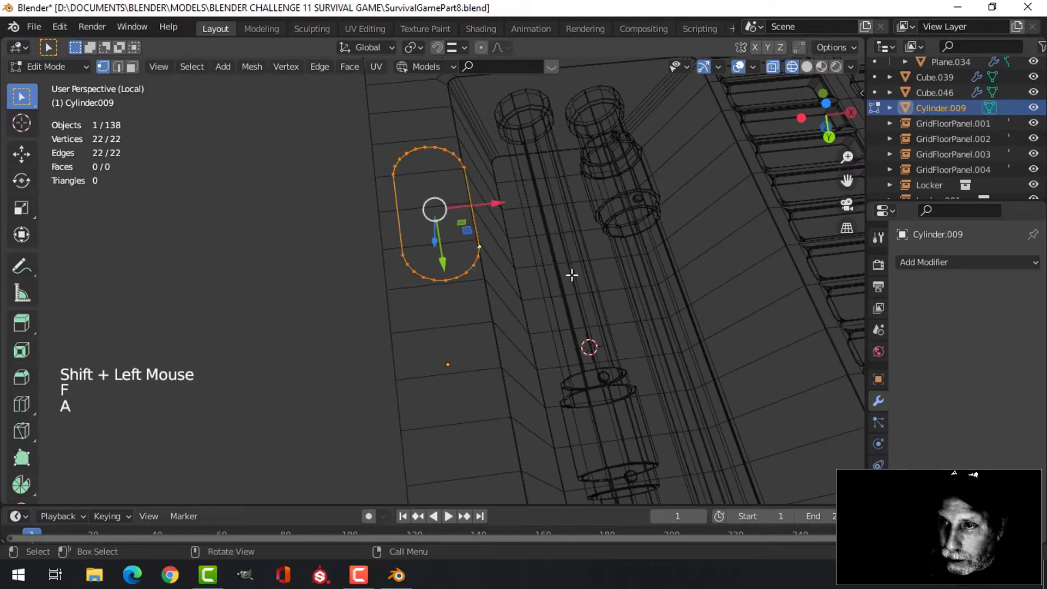
Fill the slot outline with a face, extrude it about 0.144 m toward the rim and pull the extruded face slightly further
{"action": "middle_click_drag", "start_coordinate": [571, 274], "coordinate": [500, 236]}
{"action": "key", "text": "f"}
{"action": "key", "text": "e"}
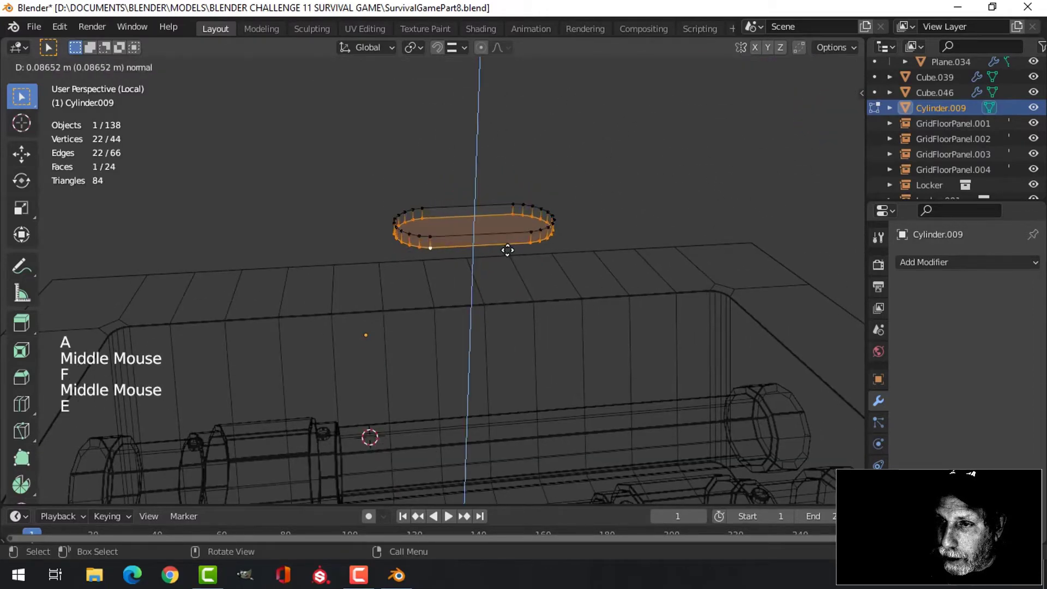
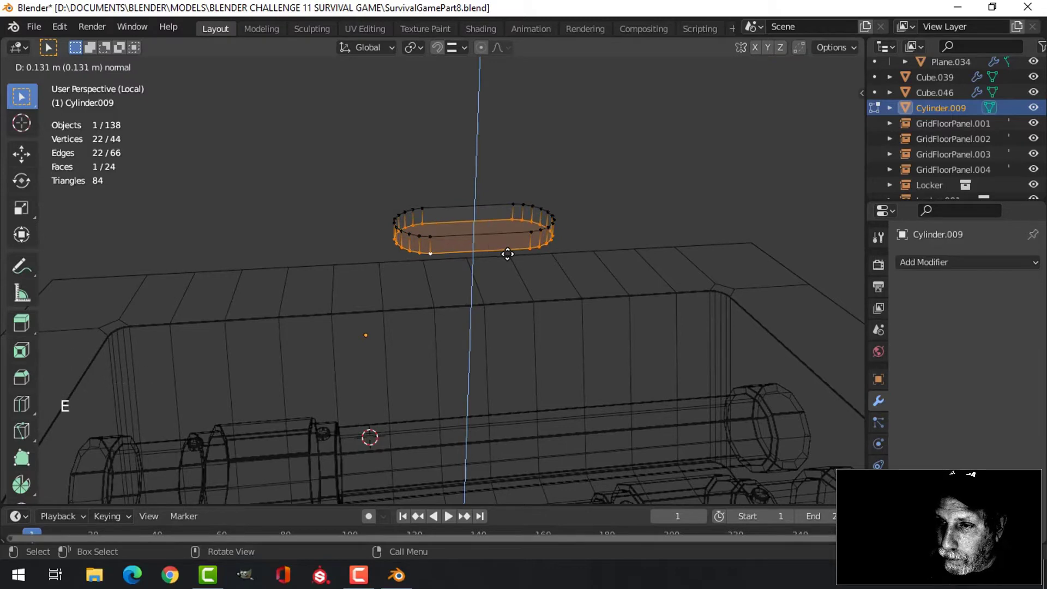
{"action": "left_click", "coordinate": [507, 255]}
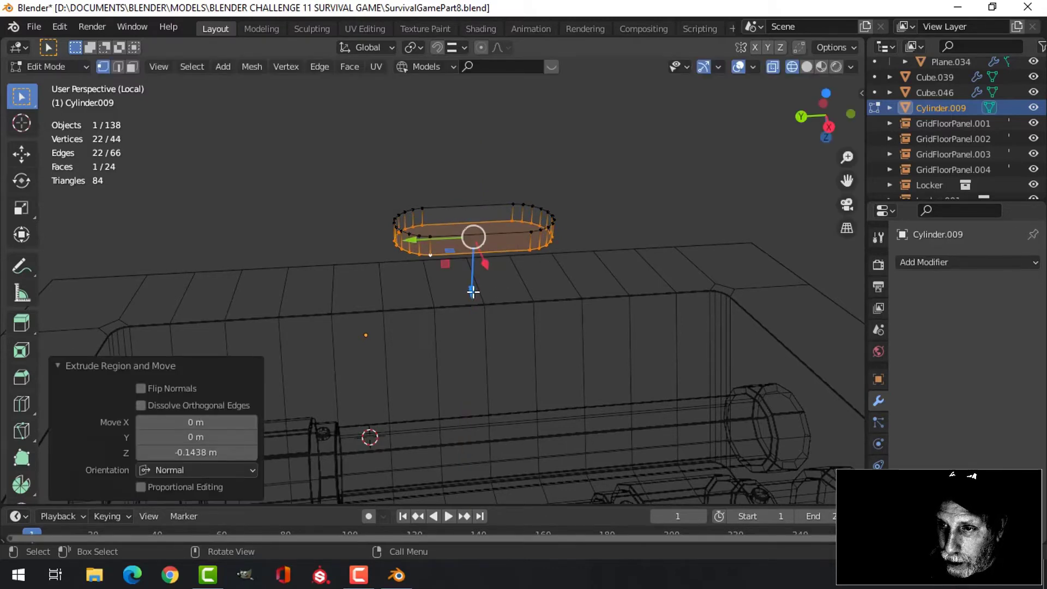
{"action": "left_click_drag", "start_coordinate": [473, 292], "coordinate": [473, 295]}
{"action": "key", "text": "alt+a"}
{"action": "middle_click", "coordinate": [545, 290]}
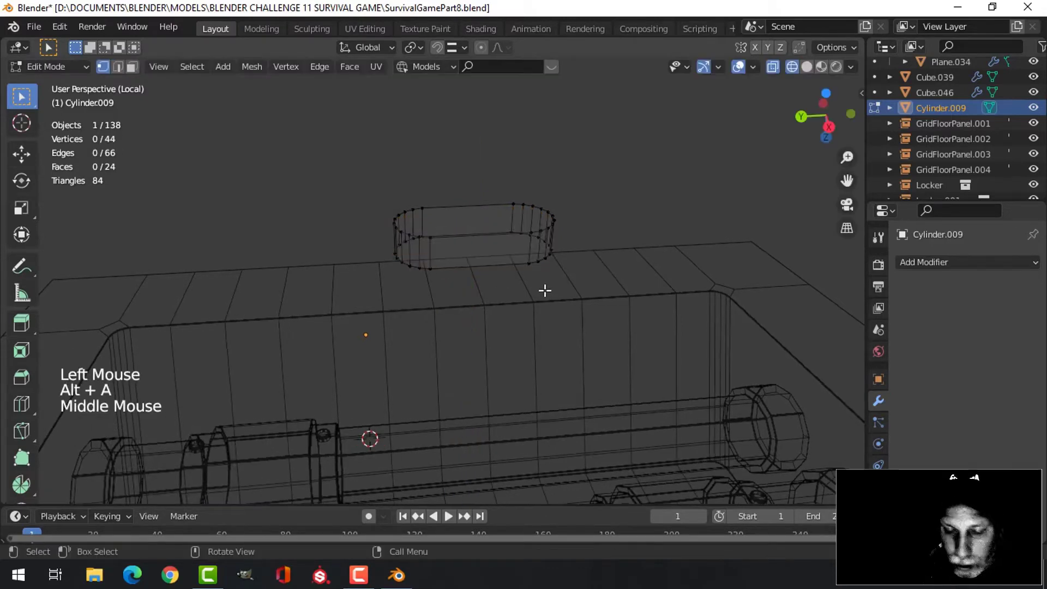
Bevel the edges of the slot block's outer face by about 0.18 m with 5 segments to form a rounded dome
{"action": "key", "text": "z"}
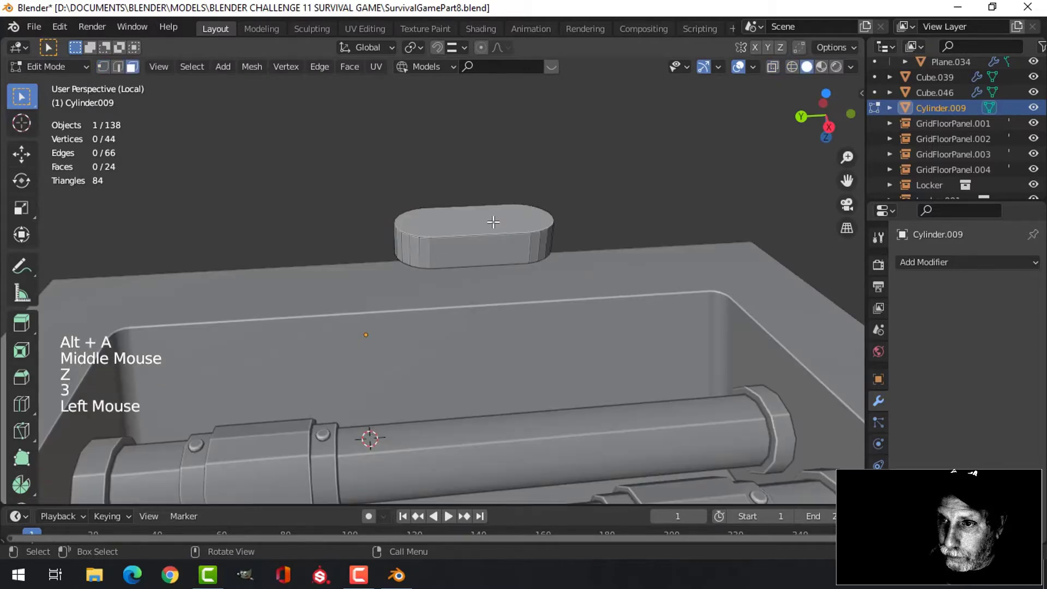
{"action": "left_click", "coordinate": [493, 222]}
{"action": "middle_click_drag", "start_coordinate": [492, 222], "coordinate": [606, 243], "text": "shift"}
{"action": "key", "text": "ctrl+b"}
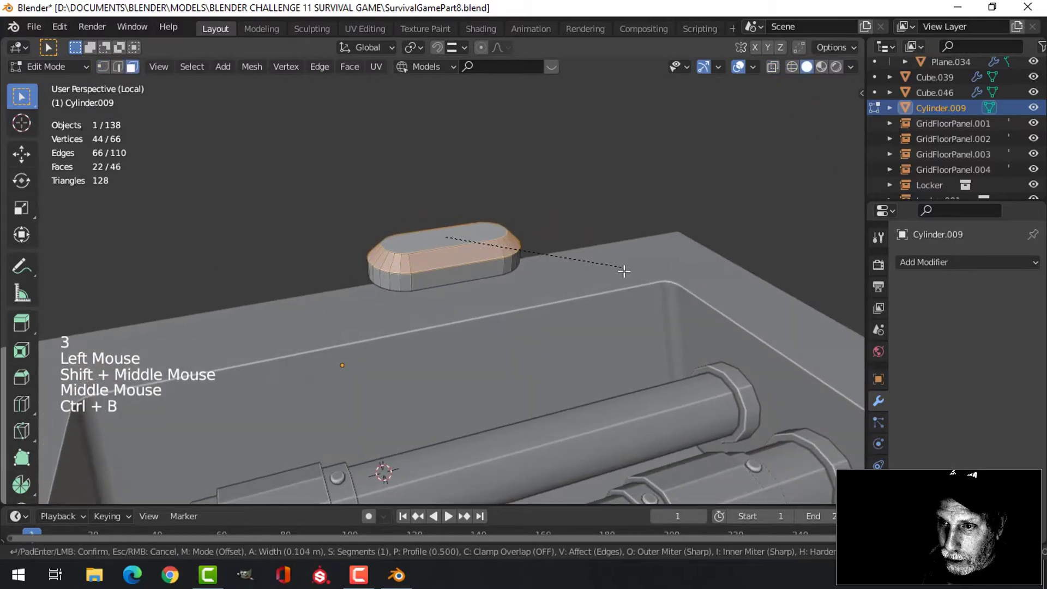
{"action": "scroll", "coordinate": [627, 279], "scroll_direction": "up", "scroll_amount": 4}
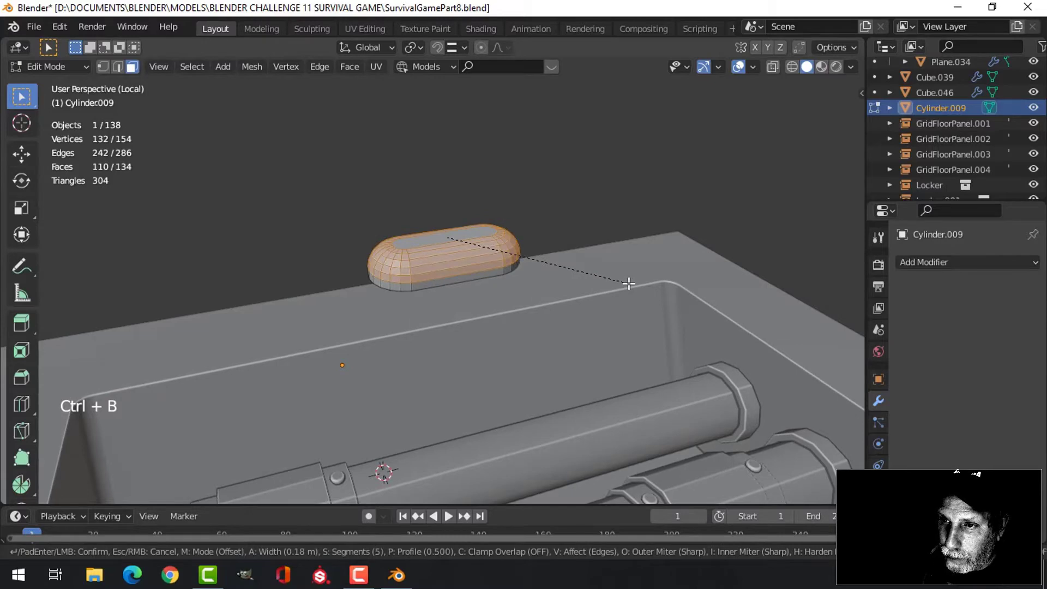
{"action": "left_click", "coordinate": [627, 283]}
{"action": "key", "text": "Tab"}
{"action": "middle_click_drag", "start_coordinate": [614, 276], "coordinate": [596, 356]}
Extrude the dome's base edge loop into a flange, scaled to 1.266, 0.929 overall and about 1.058 along X
{"action": "key", "text": "Tab"}
{"action": "key", "text": "alt+a"}
{"action": "key", "text": "2"}
{"action": "left_click", "coordinate": [441, 275], "text": "alt+shift"}
{"action": "key", "text": "alt+a"}
{"action": "left_click", "coordinate": [459, 283], "text": "alt+shift"}
{"action": "key", "text": "e"}
{"action": "key", "text": "s"}
{"action": "left_click", "coordinate": [551, 330]}
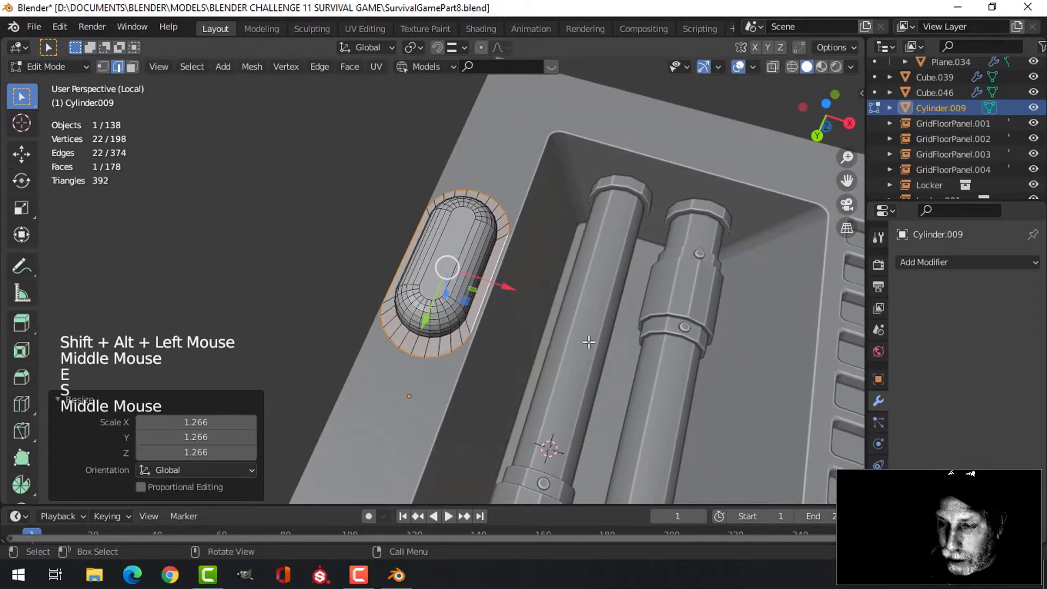
{"action": "key", "text": "s"}
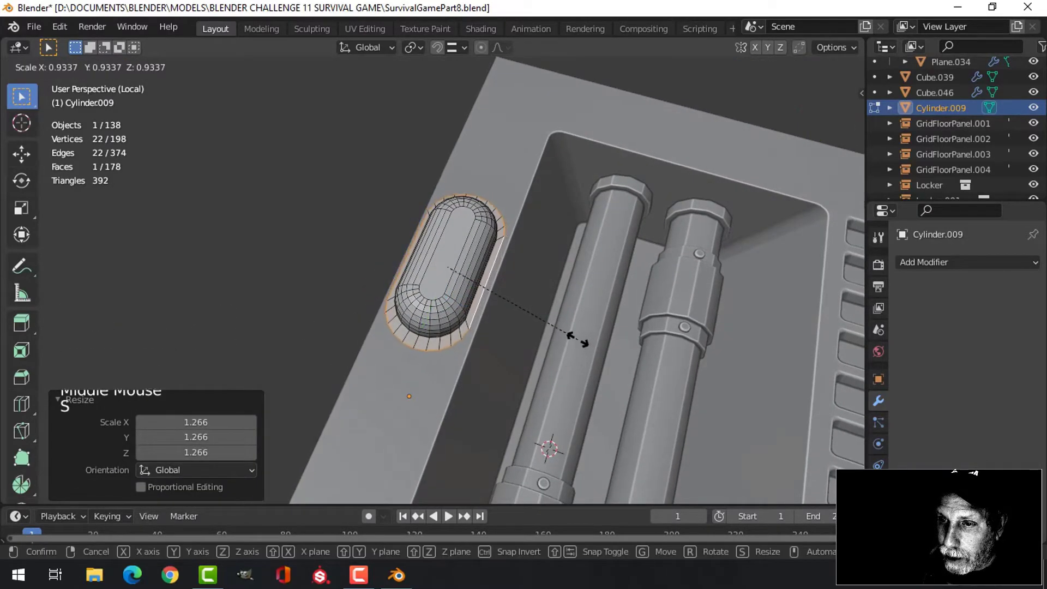
{"action": "key", "text": "x"}
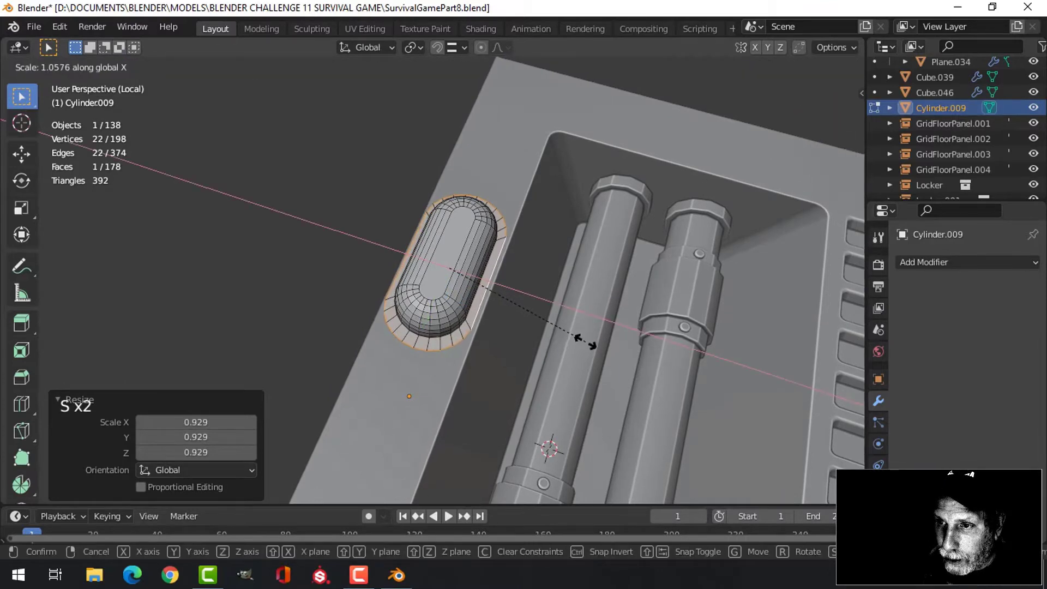
{"action": "left_click", "coordinate": [585, 340]}
Extrude the flange's outer edge loop about 0.11 m toward the rim to give the flange thickness
{"action": "middle_click_drag", "start_coordinate": [585, 341], "coordinate": [444, 263]}
{"action": "key", "text": "e"}
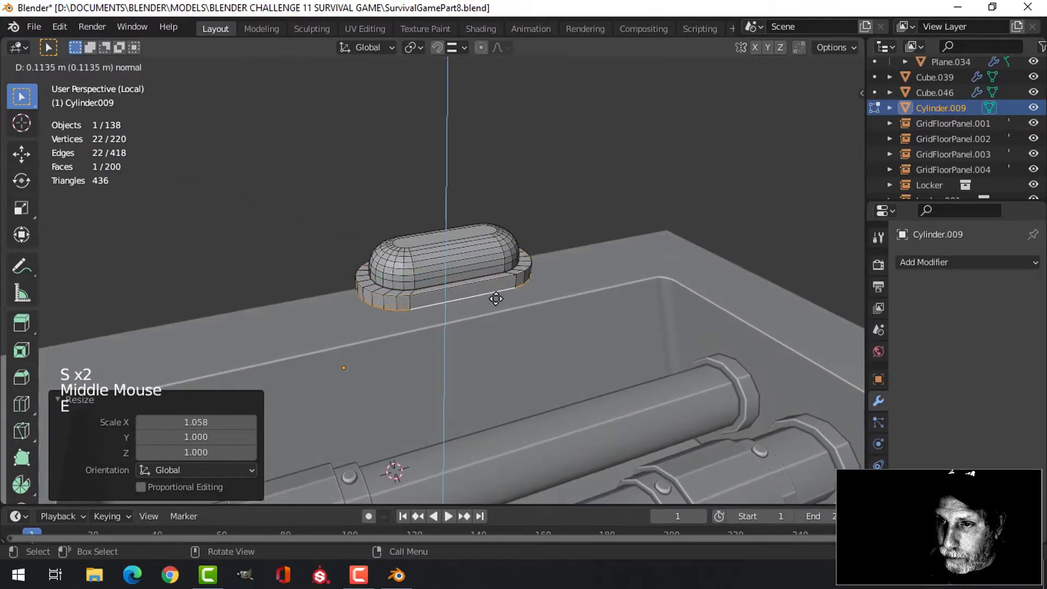
{"action": "key", "text": "Tab"}
Add level 2 subdivision to the slot detail and shade it smooth
{"action": "key", "text": "ctrl+2"}
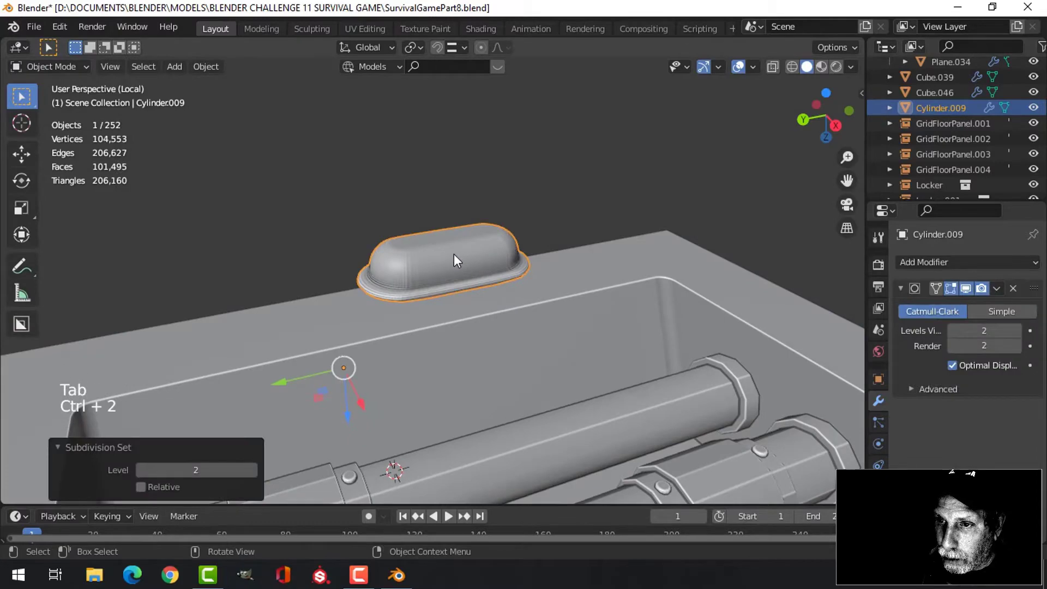
{"action": "right_click", "coordinate": [433, 231]}
{"action": "left_click", "coordinate": [433, 226]}
{"action": "scroll", "coordinate": [491, 253], "scroll_direction": "up", "scroll_amount": 2}
{"action": "key", "text": "alt+a"}
{"action": "middle_click_drag", "start_coordinate": [518, 264], "coordinate": [474, 262]}
Delete the large face closing the underside of the flange
{"action": "left_click", "coordinate": [442, 271]}
{"action": "key", "text": "Tab"}
{"action": "scroll", "coordinate": [458, 267], "scroll_direction": "up", "scroll_amount": 2}
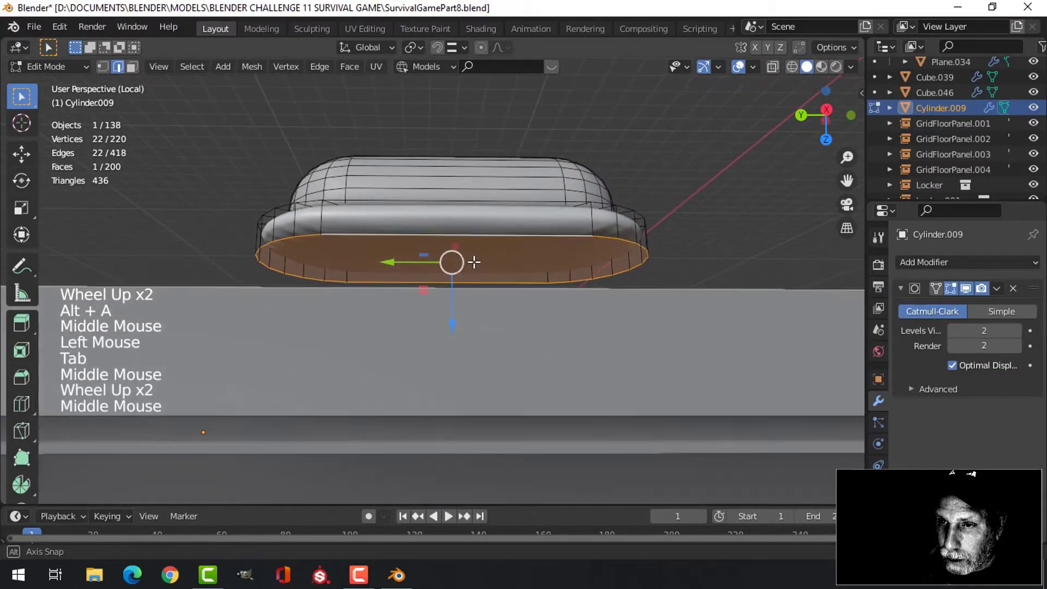
{"action": "key", "text": "3"}
{"action": "left_click", "coordinate": [477, 257]}
{"action": "key", "text": "x"}
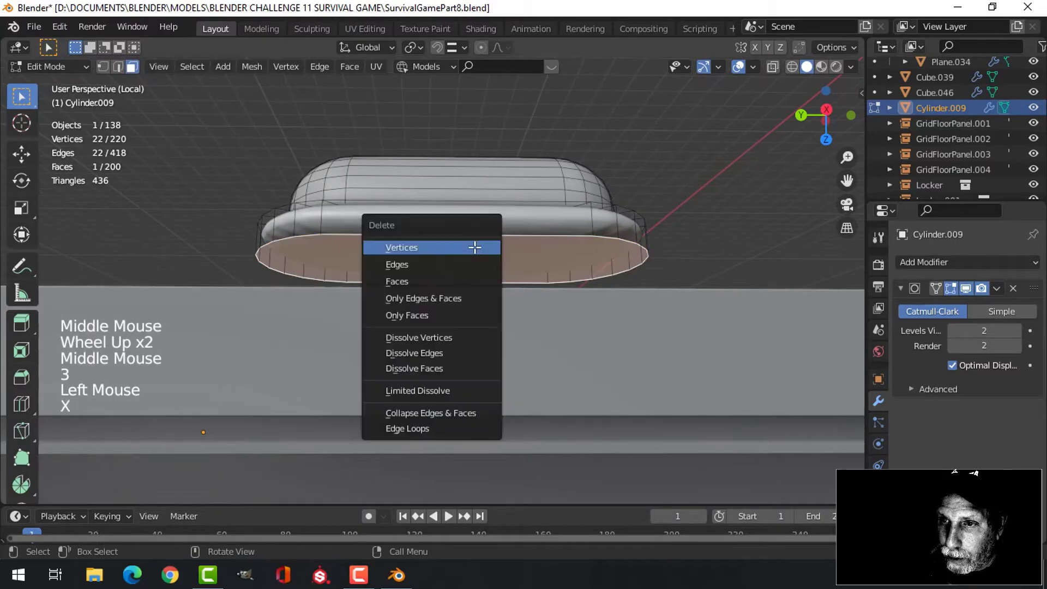
{"action": "left_click", "coordinate": [447, 281]}
{"action": "middle_click_drag", "start_coordinate": [503, 250], "coordinate": [485, 311]}
{"action": "key", "text": "Tab"}
{"action": "scroll", "coordinate": [529, 290], "scroll_direction": "down", "scroll_amount": 3}
Add a loop cut around the flange to tighten its subdivided shape
{"action": "key", "text": "Tab"}
{"action": "key", "text": "alt+a"}
{"action": "scroll", "coordinate": [543, 321], "scroll_direction": "up", "scroll_amount": 2}
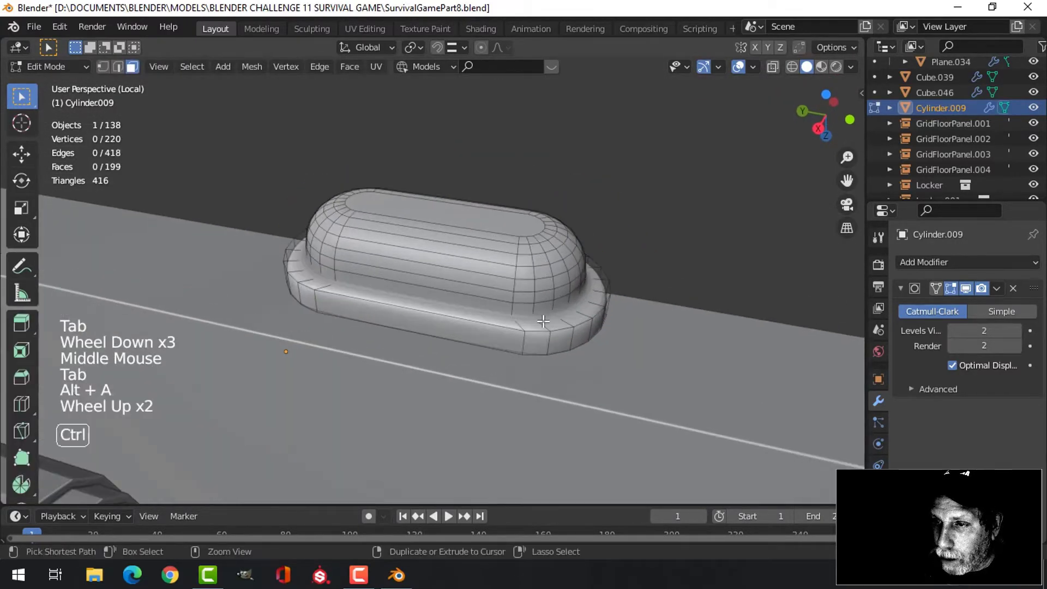
{"action": "key", "text": "ctrl+r"}
{"action": "left_click", "coordinate": [542, 321]}
{"action": "key", "text": "Tab"}
{"action": "middle_click_drag", "start_coordinate": [537, 319], "coordinate": [512, 287]}
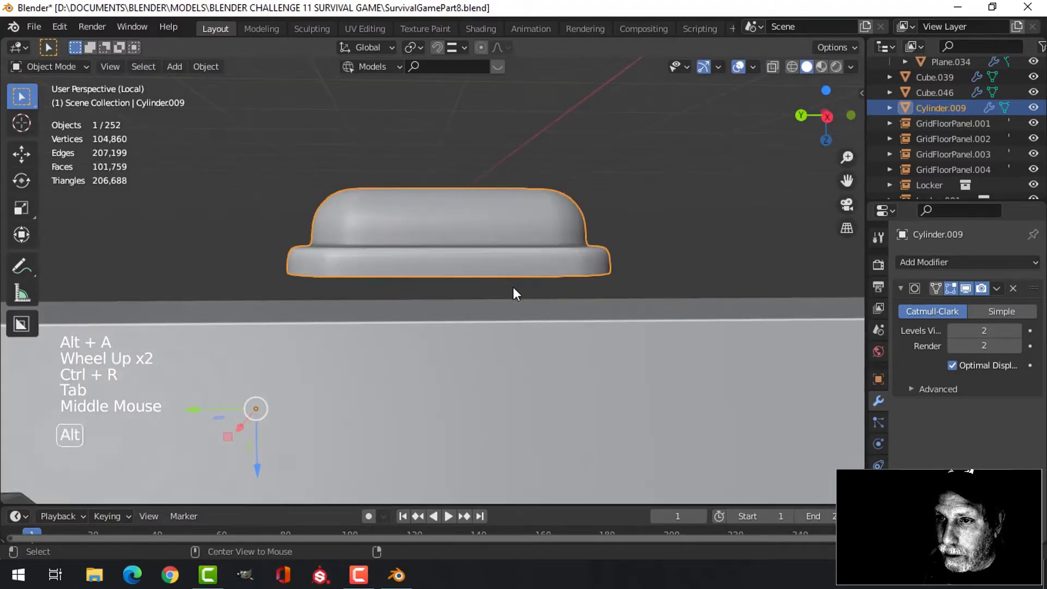
Select the whole slot detail mesh and move it about 0.184 m along Z onto the rim
{"action": "key", "text": "alt+a"}
{"action": "left_click", "coordinate": [503, 271]}
{"action": "key", "text": "Tab"}
{"action": "key", "text": "a"}
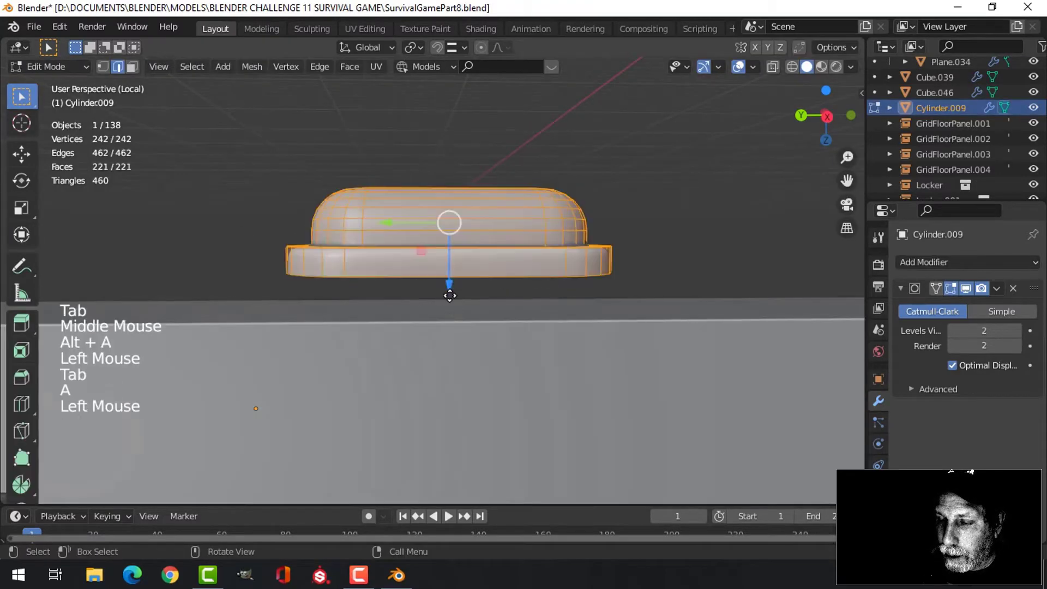
{"action": "left_click_drag", "start_coordinate": [449, 295], "coordinate": [453, 327]}
{"action": "middle_click_drag", "start_coordinate": [453, 327], "coordinate": [625, 396]}
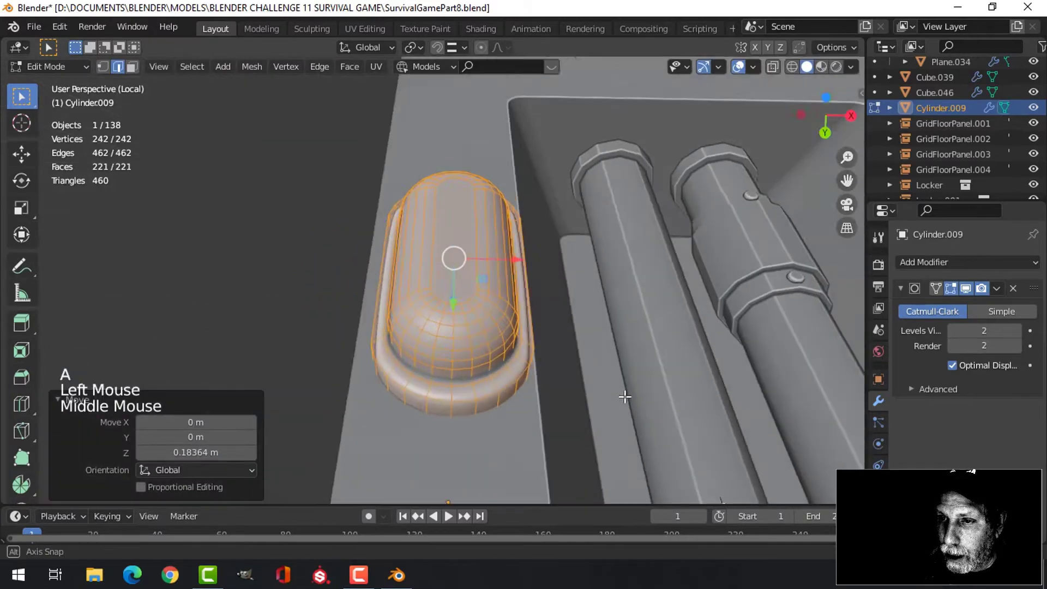
Scale the slot detail mesh down and move it about 1.04 m along negative Y on the rim
{"action": "scroll", "coordinate": [537, 348], "scroll_direction": "down", "scroll_amount": 3}
{"action": "middle_click_drag", "start_coordinate": [538, 348], "coordinate": [483, 343]}
{"action": "key", "text": "s"}
{"action": "left_click", "coordinate": [518, 334]}
{"action": "left_click_drag", "start_coordinate": [483, 342], "coordinate": [558, 317]}
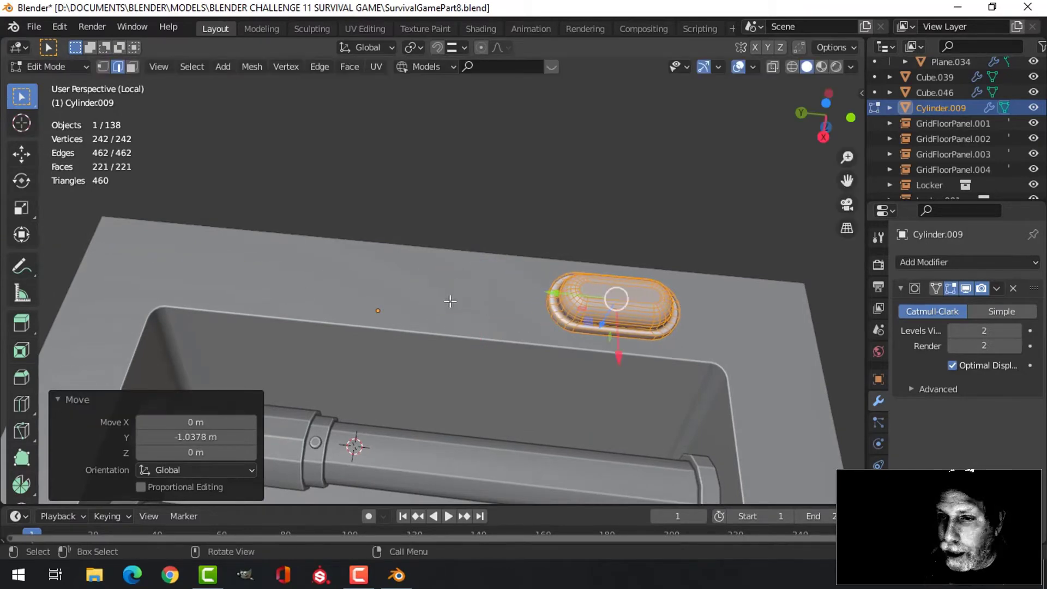
Push the flange's outer side face loop outward by about 0.02 with Shrink/Fatten
{"action": "scroll", "coordinate": [450, 310], "scroll_direction": "down", "scroll_amount": 2}
{"action": "middle_click_drag", "start_coordinate": [470, 313], "coordinate": [378, 332], "text": "shift"}
{"action": "scroll", "coordinate": [378, 332], "scroll_direction": "up", "scroll_amount": 5}
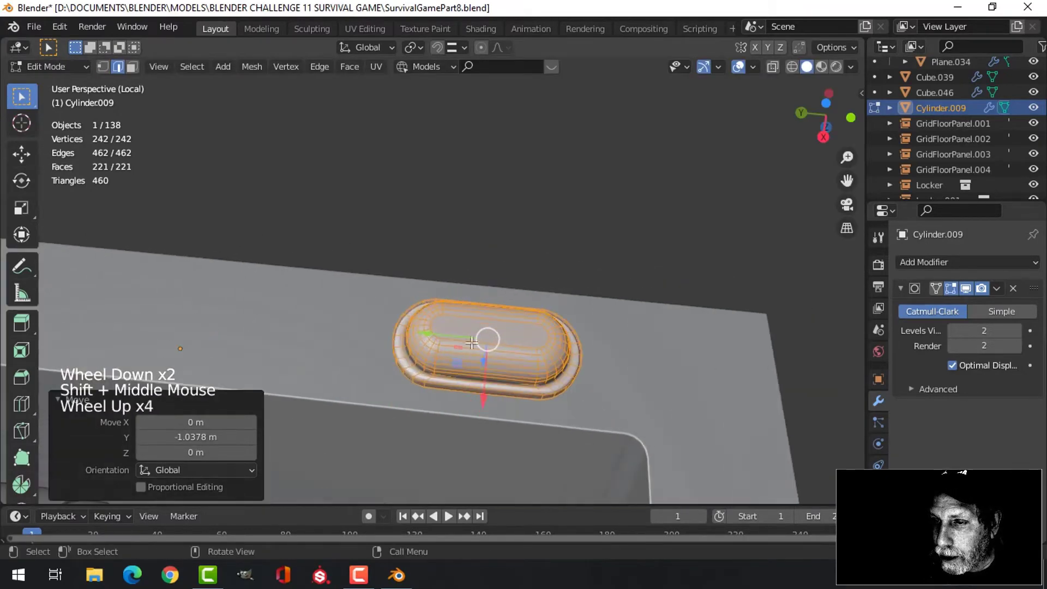
{"action": "middle_click_drag", "start_coordinate": [563, 368], "coordinate": [433, 248], "text": "shift"}
{"action": "middle_click_drag", "start_coordinate": [433, 248], "coordinate": [482, 293]}
{"action": "key", "text": "alt+a"}
{"action": "scroll", "coordinate": [476, 267], "scroll_direction": "up", "scroll_amount": 2}
{"action": "key", "text": "3"}
{"action": "left_click", "coordinate": [408, 240], "text": "alt+shift"}
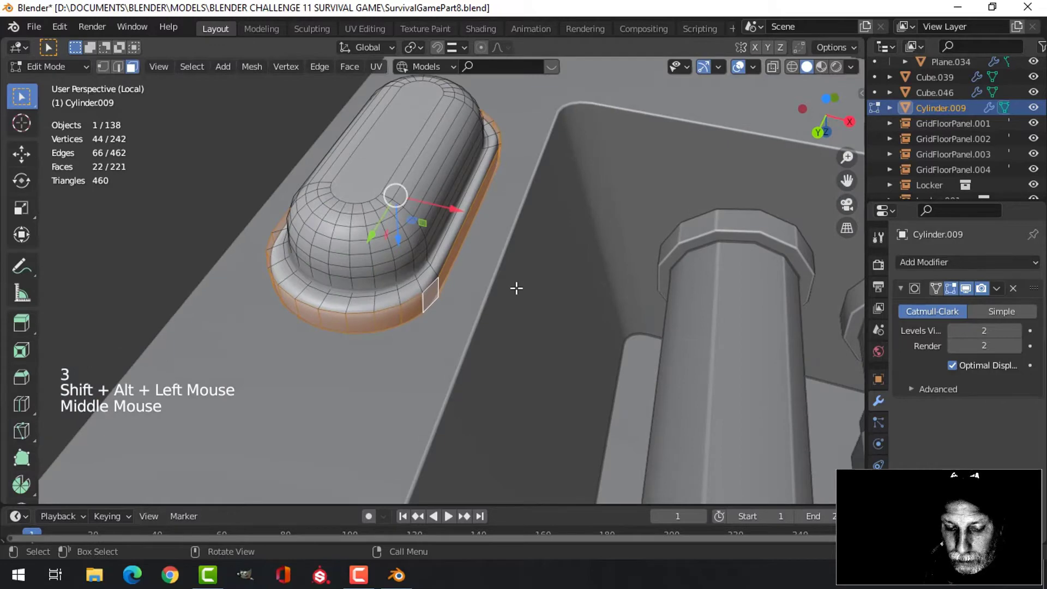
{"action": "key", "text": "alt+s"}
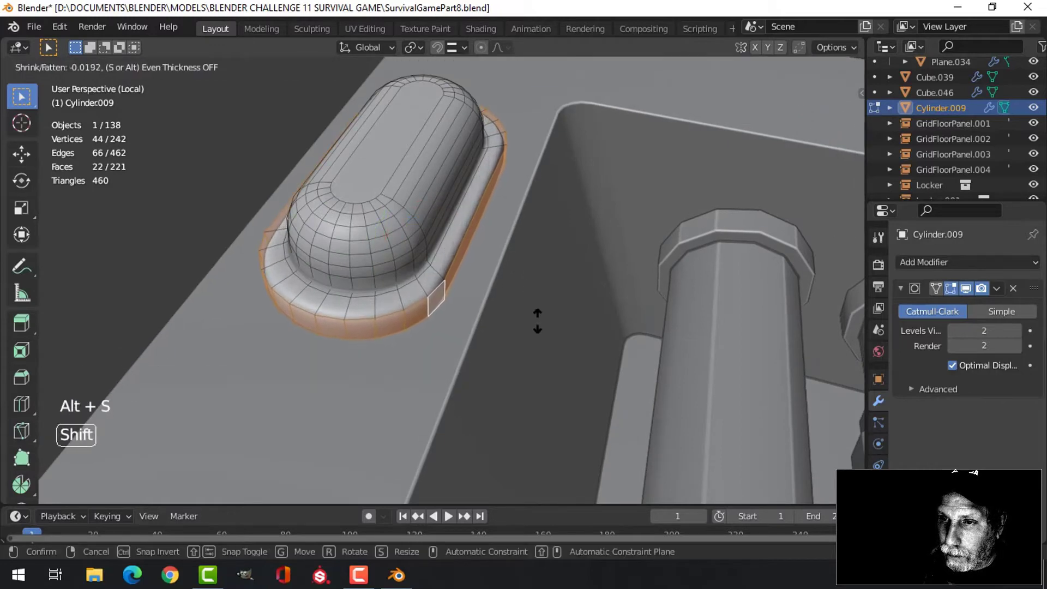
{"action": "left_click", "coordinate": [543, 332]}
{"action": "middle_click_drag", "start_coordinate": [543, 333], "coordinate": [431, 198]}
Insert another loop cut around the side of the widened flange
{"action": "key", "text": "alt+a"}
{"action": "key", "text": "ctrl+r"}
{"action": "left_click", "coordinate": [394, 240]}
{"action": "key", "text": "Tab"}
Set the slot detail's origin to its geometry and shift the object along Z closer to the rim
{"action": "key", "text": "alt+a"}
{"action": "scroll", "coordinate": [487, 266], "scroll_direction": "down", "scroll_amount": 2}
{"action": "left_click", "coordinate": [431, 198]}
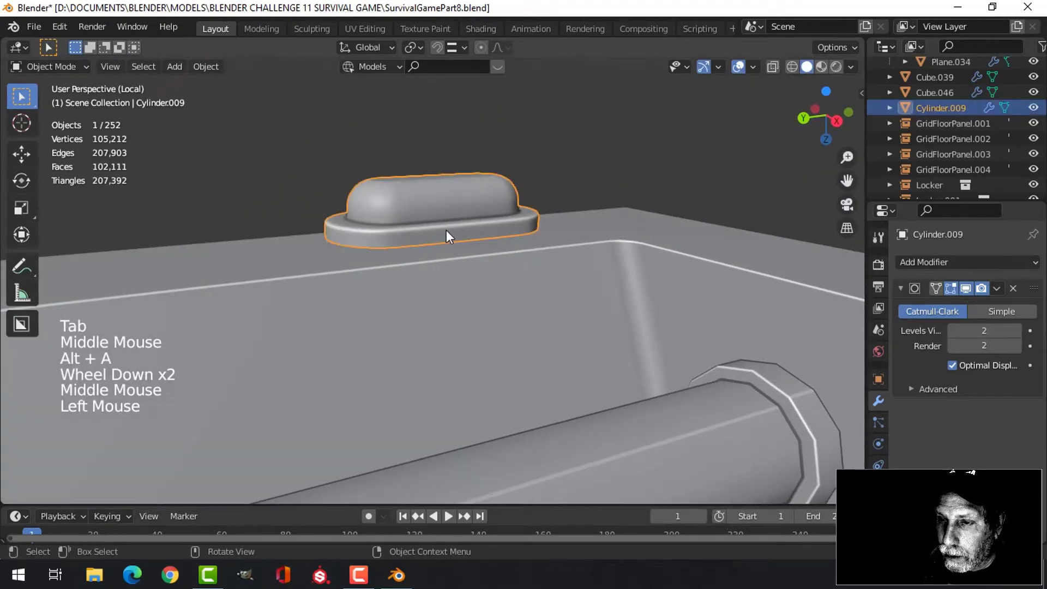
{"action": "left_click", "coordinate": [204, 66]}
{"action": "mouse_move", "coordinate": [344, 99]}
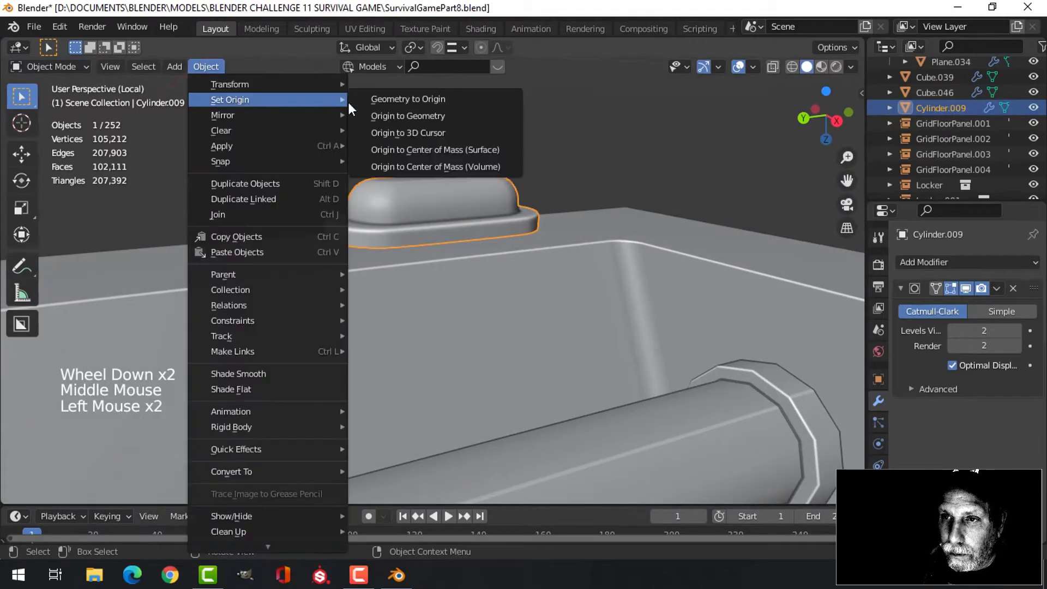
{"action": "left_click", "coordinate": [408, 115]}
{"action": "mouse_move", "coordinate": [438, 257]}
{"action": "left_mouse_down"}
{"action": "mouse_move", "coordinate": [446, 276]}
{"action": "mouse_move", "coordinate": [437, 276]}
{"action": "left_mouse_up"}
{"action": "middle_click_drag", "start_coordinate": [437, 275], "coordinate": [542, 360]}
{"action": "scroll", "coordinate": [486, 313], "scroll_direction": "up", "scroll_amount": 2}
{"action": "middle_click_drag", "start_coordinate": [487, 313], "coordinate": [427, 289]}
Examine the slot detail's mesh topology and smoothed surface from several angles
{"action": "key", "text": "Tab"}
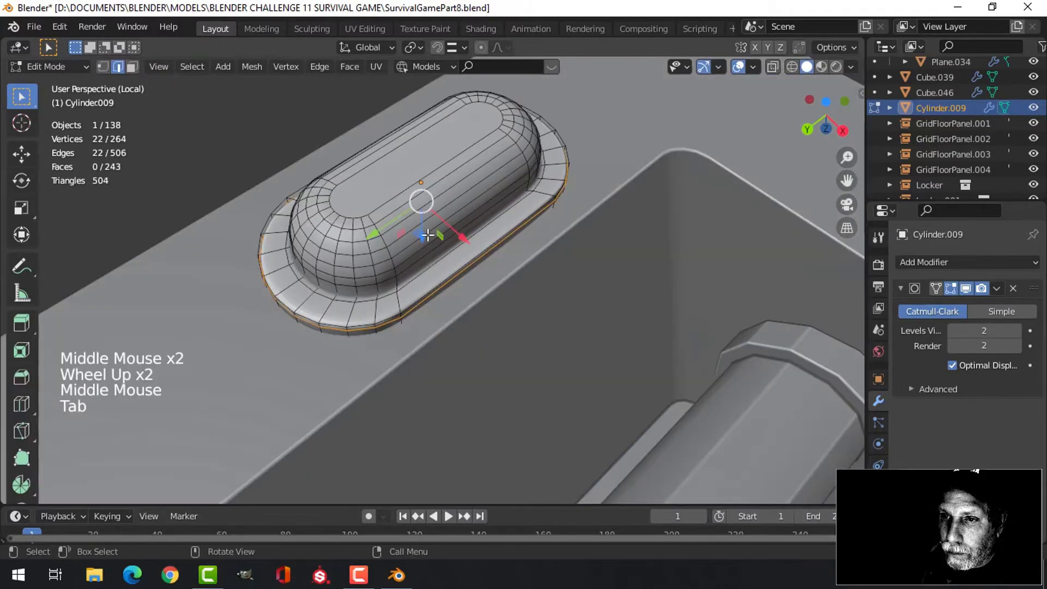
{"action": "scroll", "coordinate": [404, 183], "scroll_direction": "up", "scroll_amount": 2}
{"action": "key", "text": "alt+a"}
{"action": "middle_click_drag", "start_coordinate": [405, 183], "coordinate": [421, 300], "text": "shift"}
{"action": "key", "text": "Tab"}
{"action": "scroll", "coordinate": [424, 238], "scroll_direction": "down", "scroll_amount": 2}
{"action": "key", "text": "alt+a"}
{"action": "left_click", "coordinate": [425, 241]}
{"action": "scroll", "coordinate": [422, 247], "scroll_direction": "up", "scroll_amount": 3}
{"action": "key", "text": "Tab"}
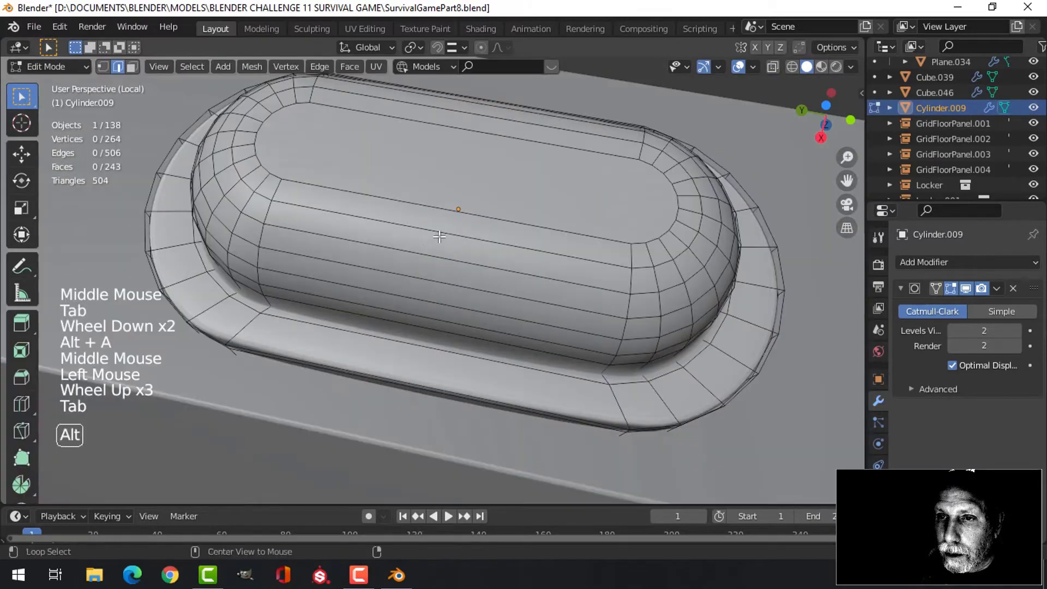
{"action": "key", "text": "alt+a"}
{"action": "middle_click_drag", "start_coordinate": [422, 247], "coordinate": [376, 224]}
{"action": "scroll", "coordinate": [446, 188], "scroll_direction": "down", "scroll_amount": 2}
{"action": "middle_click_drag", "start_coordinate": [446, 187], "coordinate": [543, 230]}
{"action": "scroll", "coordinate": [444, 233], "scroll_direction": "up", "scroll_amount": 2}
{"action": "key", "text": "Tab"}
{"action": "scroll", "coordinate": [518, 251], "scroll_direction": "down", "scroll_amount": 3}
{"action": "key", "text": "alt+a"}
Disable the viewport display of the slot detail's Subdivision modifier
{"action": "left_click", "coordinate": [543, 230]}
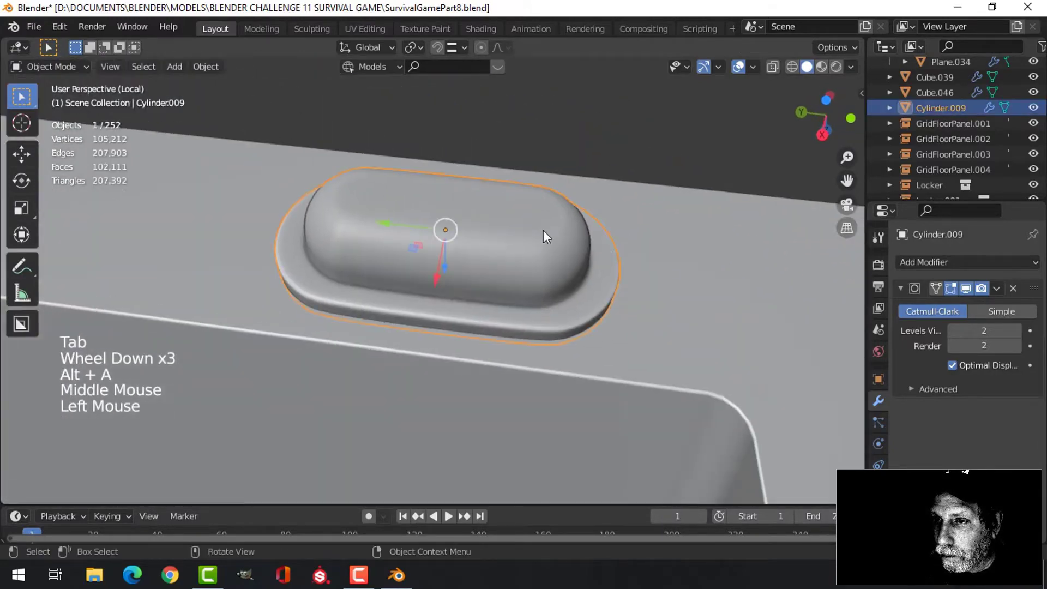
{"action": "left_click", "coordinate": [900, 288]}
{"action": "left_click", "coordinate": [878, 422]}
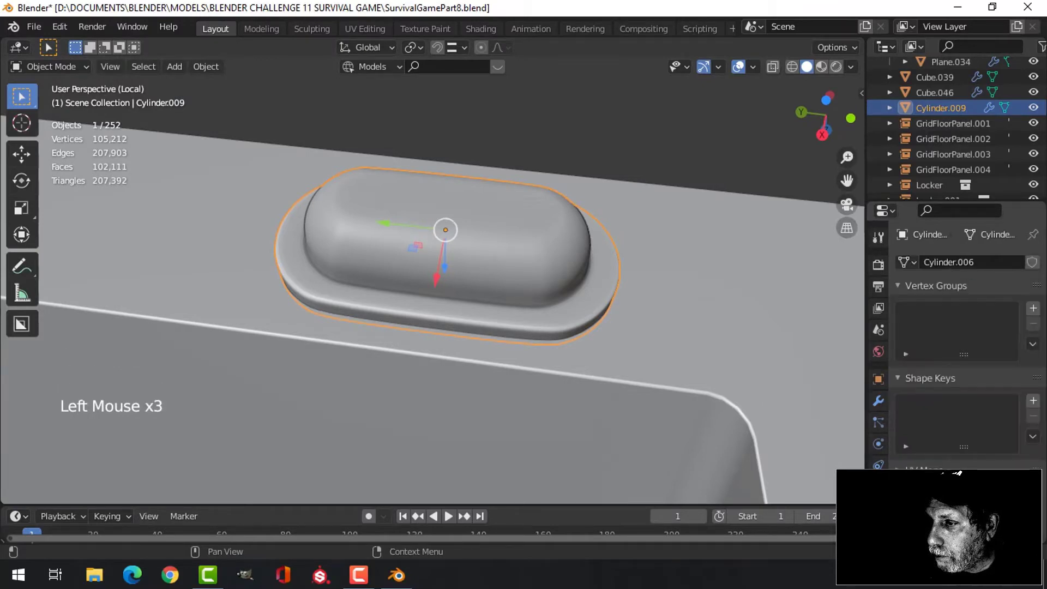
{"action": "scroll", "coordinate": [965, 338], "scroll_direction": "down", "scroll_amount": 2}
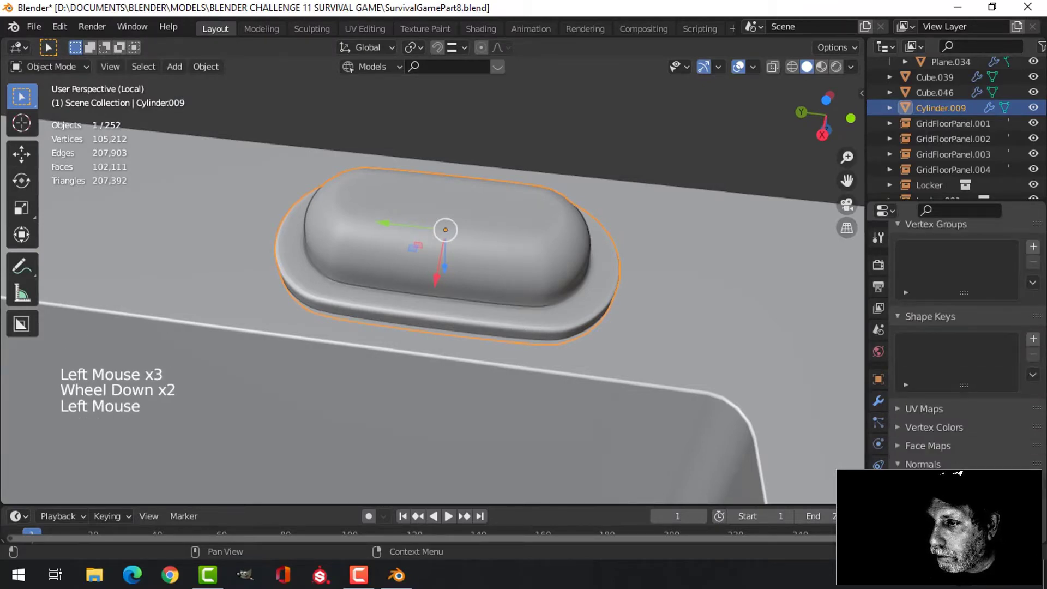
{"action": "left_click", "coordinate": [879, 400]}
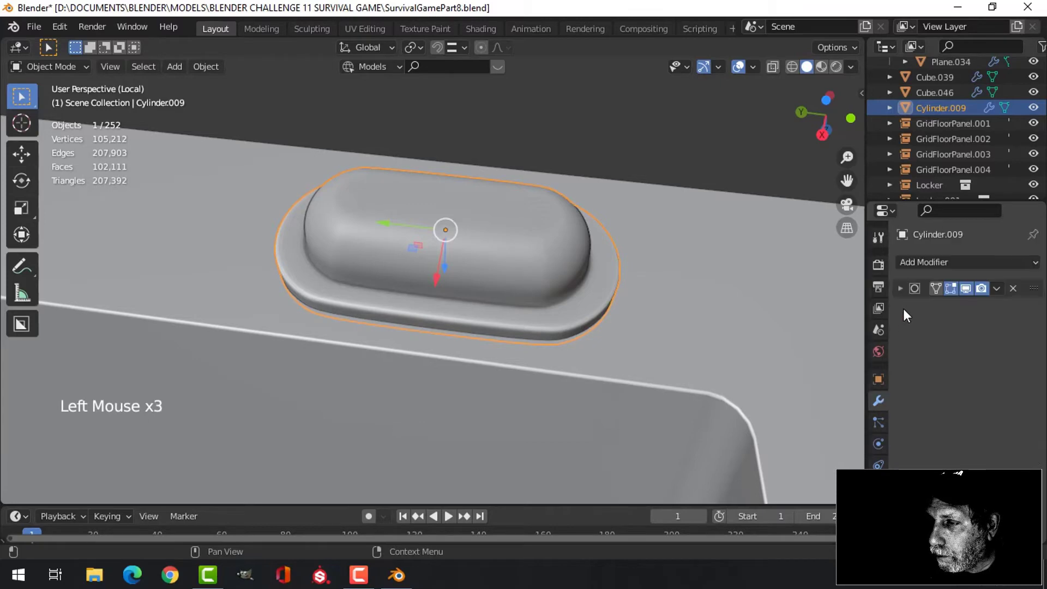
{"action": "left_click", "coordinate": [968, 286]}
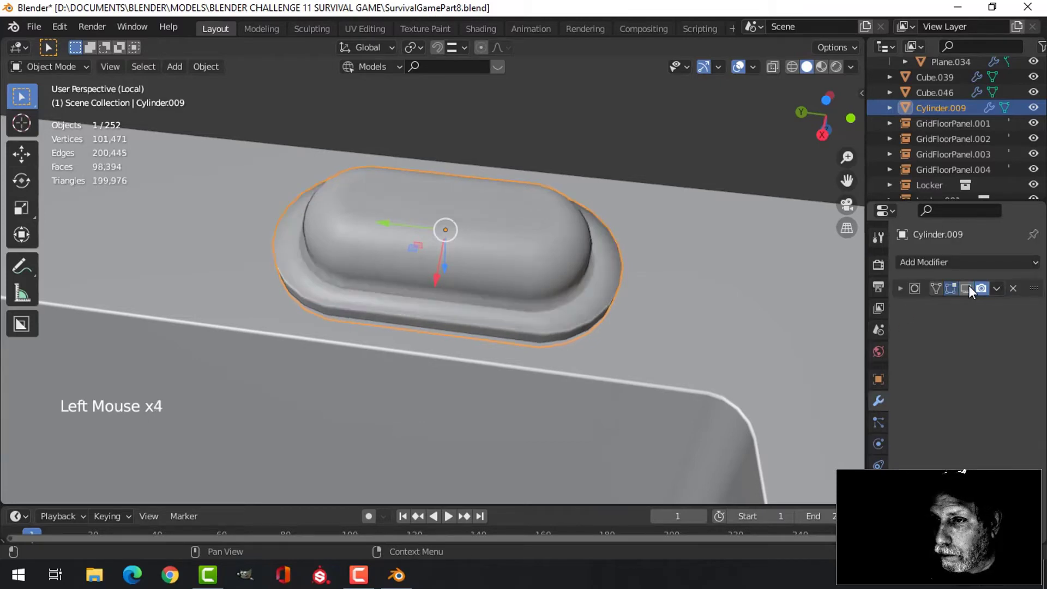
Add a Bevel modifier to the slot detail and set its limit method to Angle
{"action": "scroll", "coordinate": [430, 229], "scroll_direction": "up", "scroll_amount": 2}
{"action": "middle_click_drag", "start_coordinate": [413, 221], "coordinate": [521, 227]}
{"action": "scroll", "coordinate": [522, 228], "scroll_direction": "down", "scroll_amount": 1}
{"action": "left_click", "coordinate": [943, 266]}
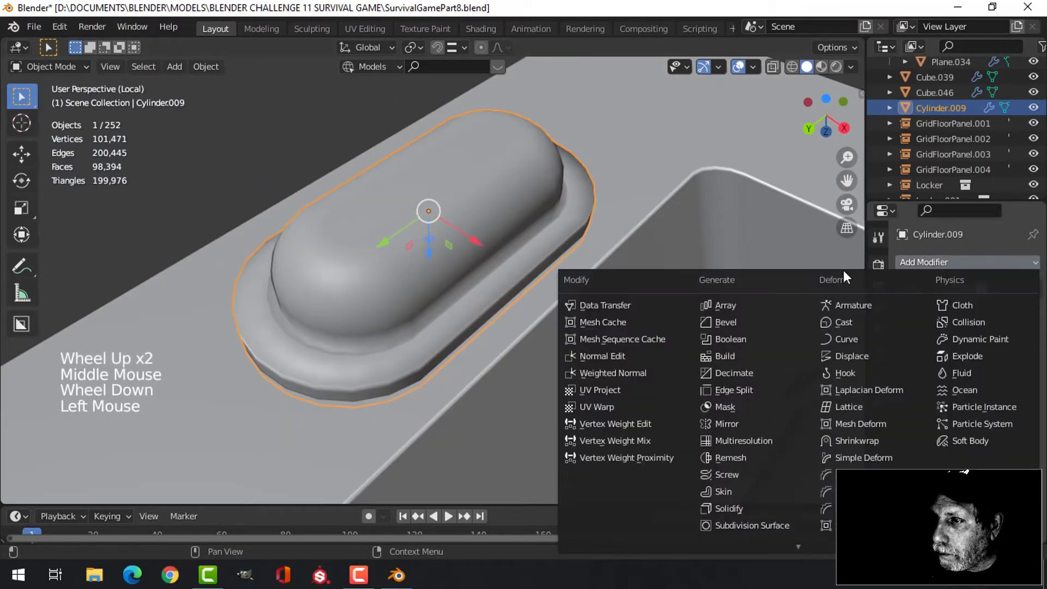
{"action": "left_click", "coordinate": [727, 315]}
{"action": "middle_click_drag", "start_coordinate": [617, 368], "coordinate": [750, 365]}
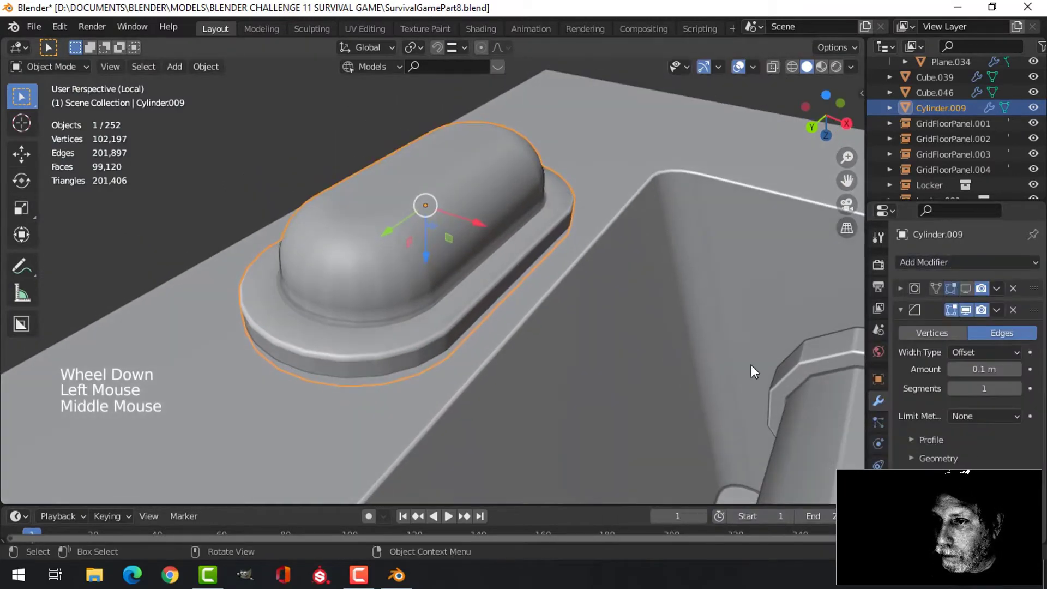
{"action": "left_click", "coordinate": [986, 415]}
{"action": "left_click", "coordinate": [953, 450]}
{"action": "middle_click_drag", "start_coordinate": [550, 298], "coordinate": [444, 228]}
{"action": "key", "text": "alt+a"}
{"action": "left_click", "coordinate": [444, 228]}
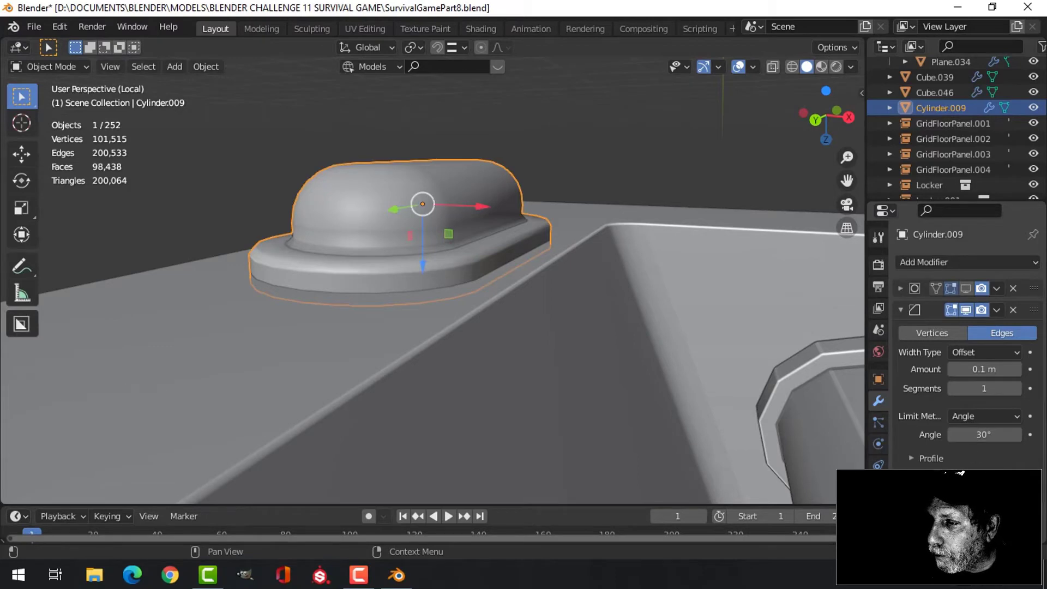
Set the Bevel modifier's outer miter to Arc and remove the Subdivision modifier from the slot detail
{"action": "scroll", "coordinate": [968, 421], "scroll_direction": "down", "scroll_amount": 4}
{"action": "left_click", "coordinate": [971, 423]}
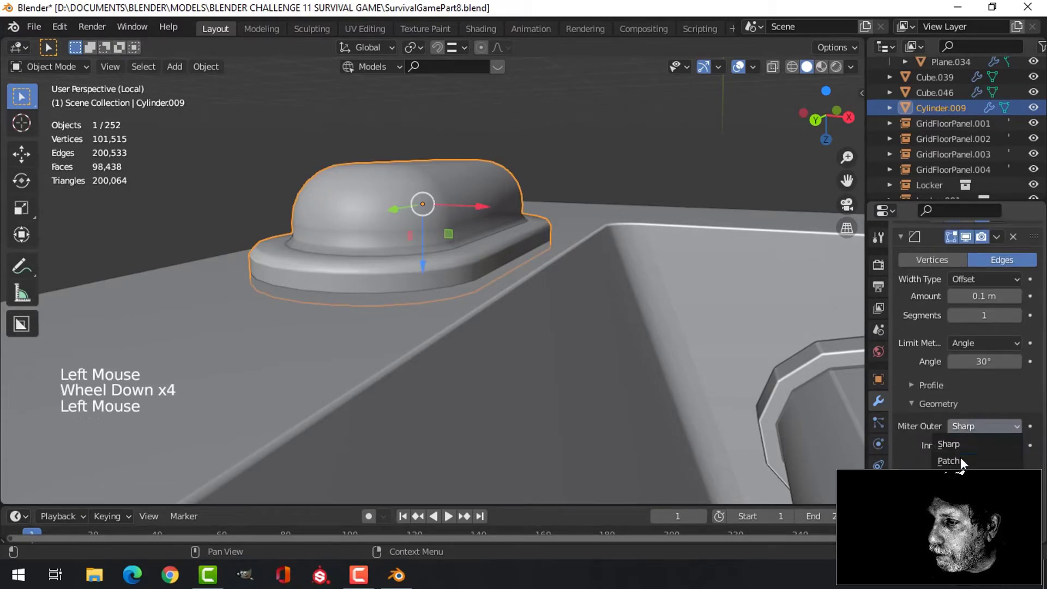
{"action": "left_click", "coordinate": [963, 502]}
{"action": "middle_click_drag", "start_coordinate": [555, 241], "coordinate": [608, 274]}
{"action": "key", "text": "alt+a"}
{"action": "left_click", "coordinate": [608, 273]}
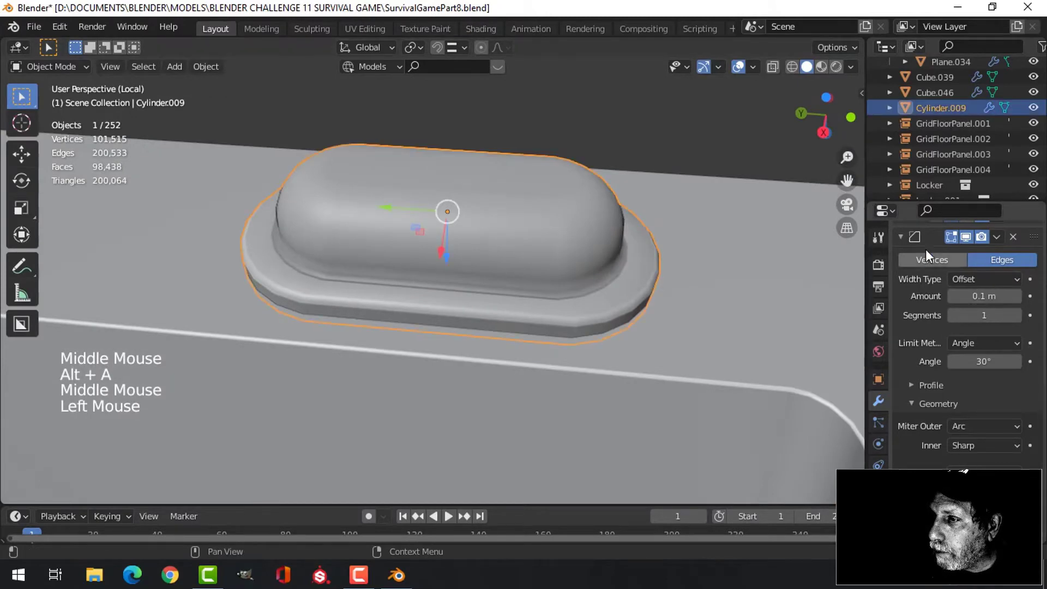
{"action": "scroll", "coordinate": [925, 250], "scroll_direction": "up", "scroll_amount": 3}
{"action": "left_click", "coordinate": [518, 319]}
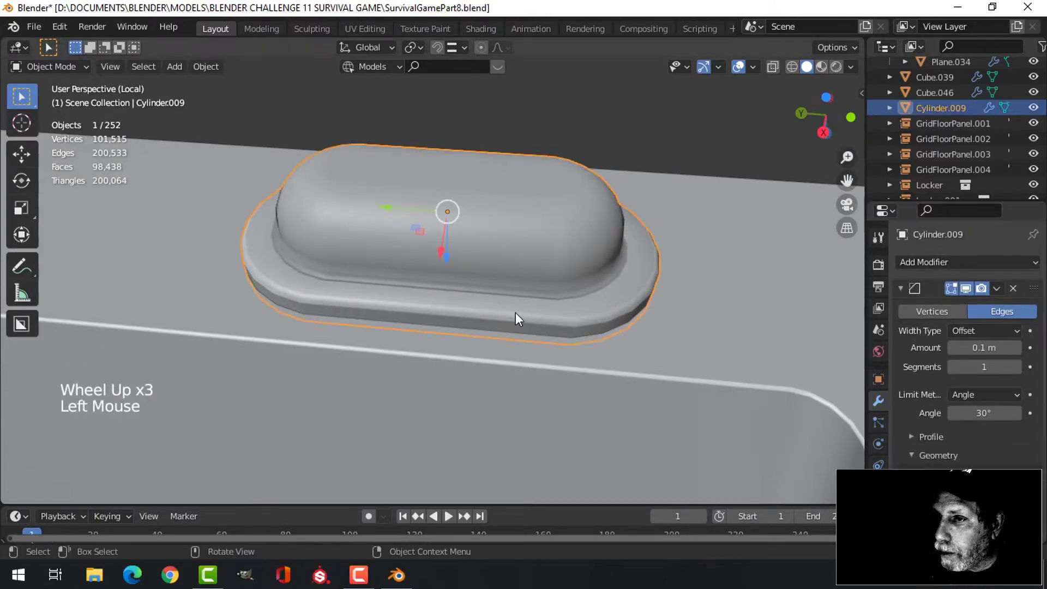
{"action": "middle_click_drag", "start_coordinate": [518, 319], "coordinate": [437, 280]}
{"action": "key", "text": "alt+a"}
Add an edge loop around the base of the slot detail's dome and slide it close to the flange
{"action": "left_click", "coordinate": [436, 243]}
{"action": "key", "text": "Tab"}
{"action": "middle_click_drag", "start_coordinate": [437, 244], "coordinate": [377, 295]}
{"action": "key", "text": "ctrl+r"}
{"action": "left_click", "coordinate": [363, 280]}
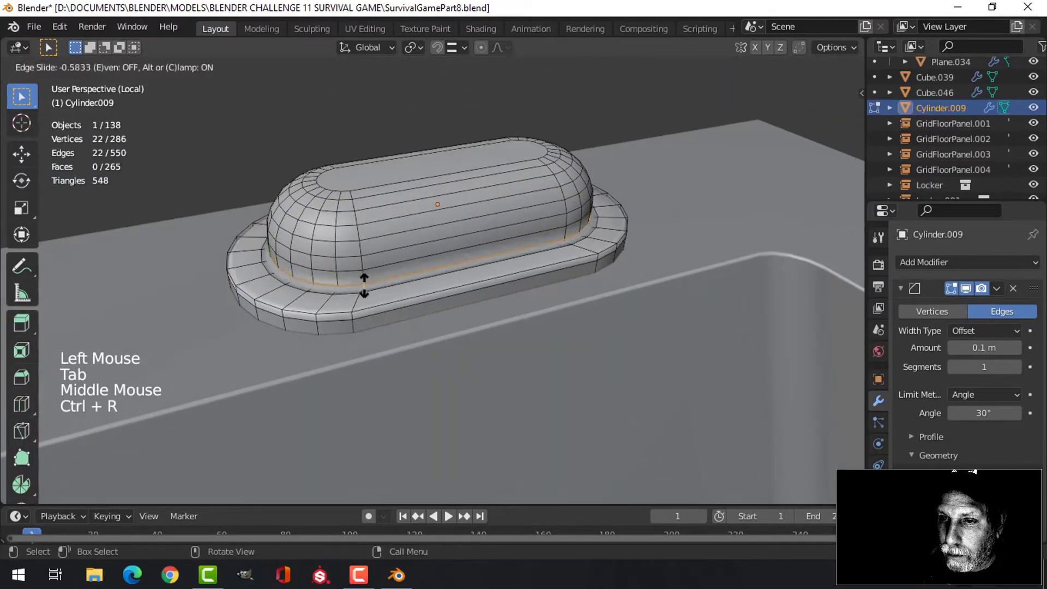
{"action": "left_click", "coordinate": [365, 287]}
{"action": "key", "text": "Tab"}
{"action": "middle_click_drag", "start_coordinate": [365, 287], "coordinate": [444, 308]}
{"action": "key", "text": "alt+a"}
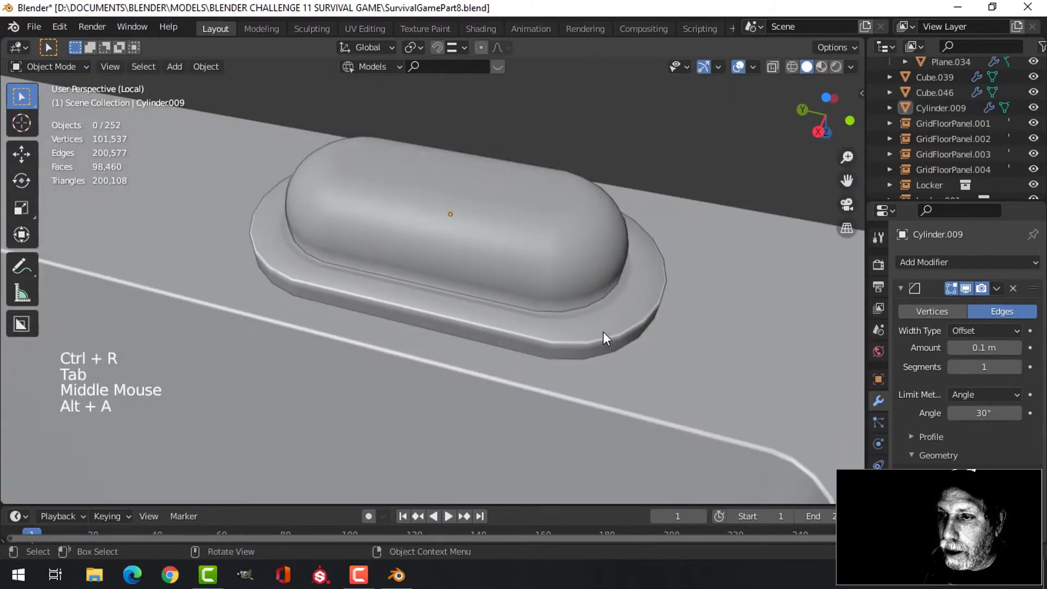
Select the slot detail's entire mesh and snap the 3D cursor to the selection
{"action": "middle_click_drag", "start_coordinate": [603, 332], "coordinate": [439, 304]}
{"action": "scroll", "coordinate": [476, 280], "scroll_direction": "down", "scroll_amount": 2}
{"action": "scroll", "coordinate": [378, 345], "scroll_direction": "up", "scroll_amount": 3}
{"action": "scroll", "coordinate": [407, 335], "scroll_direction": "down", "scroll_amount": 3}
{"action": "middle_click_drag", "start_coordinate": [407, 336], "coordinate": [450, 316]}
{"action": "left_click", "coordinate": [435, 255]}
{"action": "key", "text": "Tab"}
{"action": "scroll", "coordinate": [431, 240], "scroll_direction": "up", "scroll_amount": 2}
{"action": "key", "text": "alt+a"}
{"action": "scroll", "coordinate": [381, 299], "scroll_direction": "up", "scroll_amount": 1}
{"action": "key", "text": "a"}
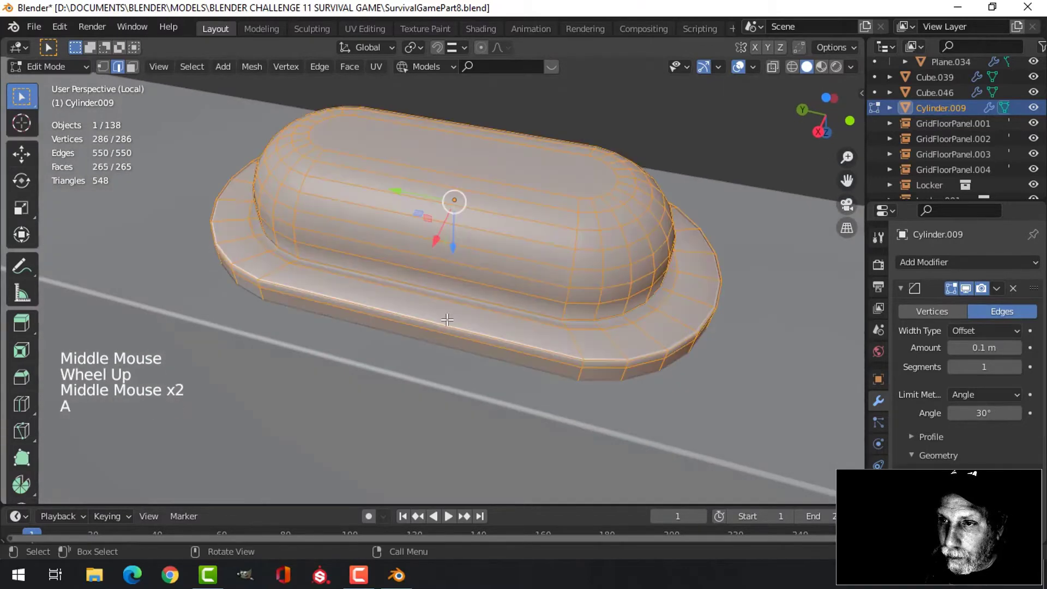
{"action": "scroll", "coordinate": [450, 316], "scroll_direction": "down", "scroll_amount": 2}
{"action": "key", "text": "shift+s"}
{"action": "left_click", "coordinate": [436, 410]}
Add a mesh circle with 16 vertices at the 3D cursor
{"action": "middle_click_drag", "start_coordinate": [436, 410], "coordinate": [469, 322]}
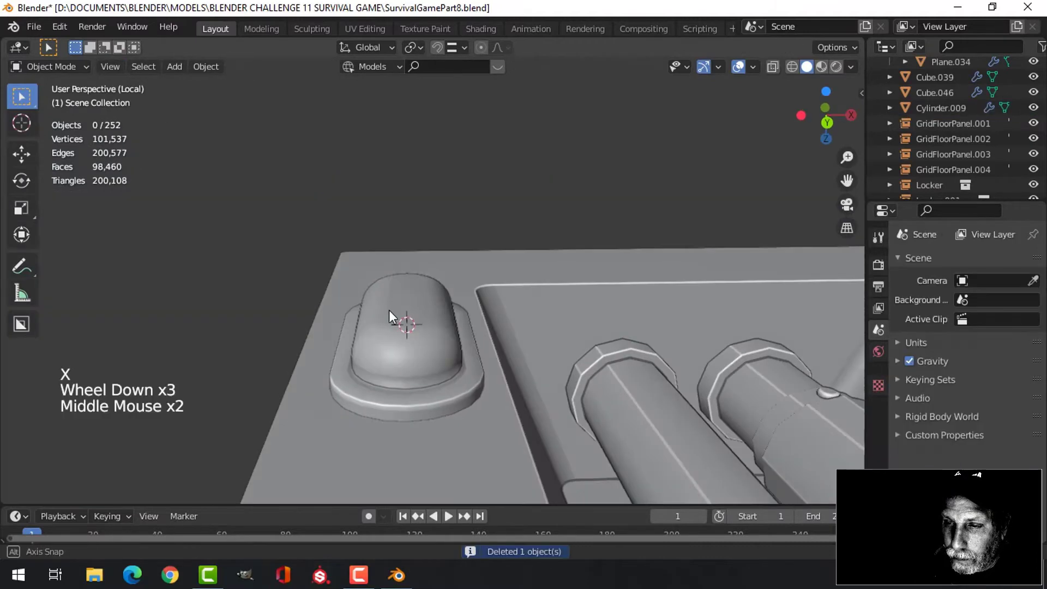
{"action": "middle_click_drag", "start_coordinate": [388, 310], "coordinate": [404, 302]}
{"action": "key", "text": "shift+a"}
{"action": "mouse_move", "coordinate": [380, 299]}
{"action": "mouse_move", "coordinate": [361, 228]}
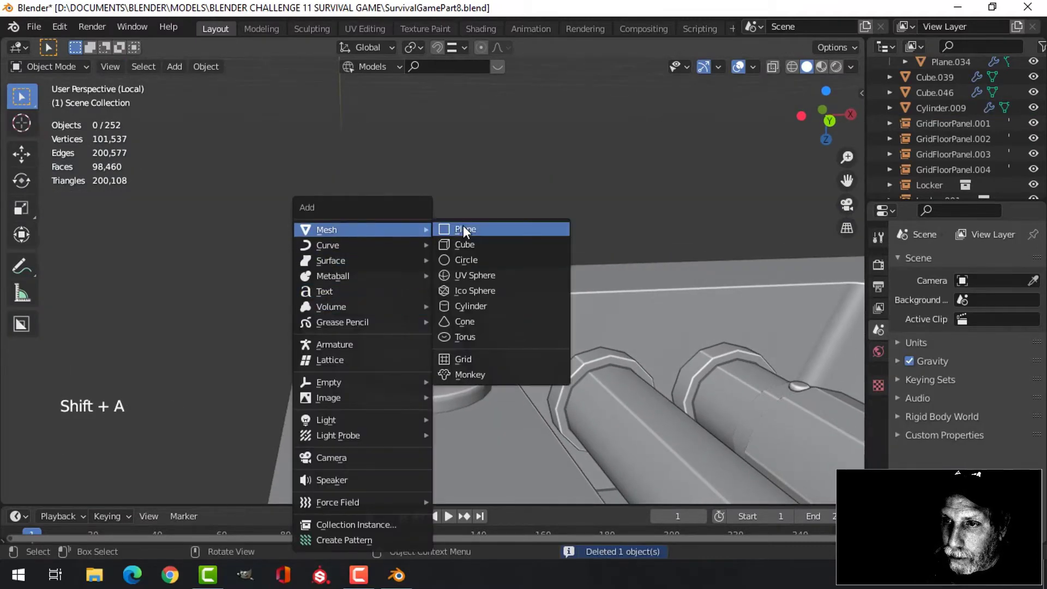
{"action": "left_click", "coordinate": [473, 260]}
{"action": "scroll", "coordinate": [502, 284], "scroll_direction": "down", "scroll_amount": 1}
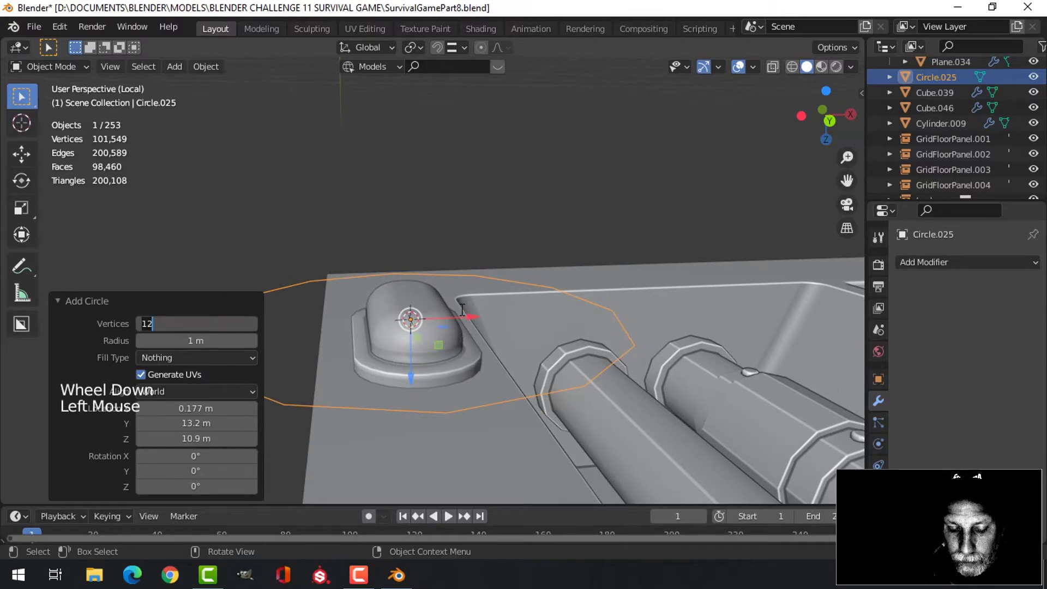
{"action": "scroll", "coordinate": [463, 309], "scroll_direction": "down", "scroll_amount": 1}
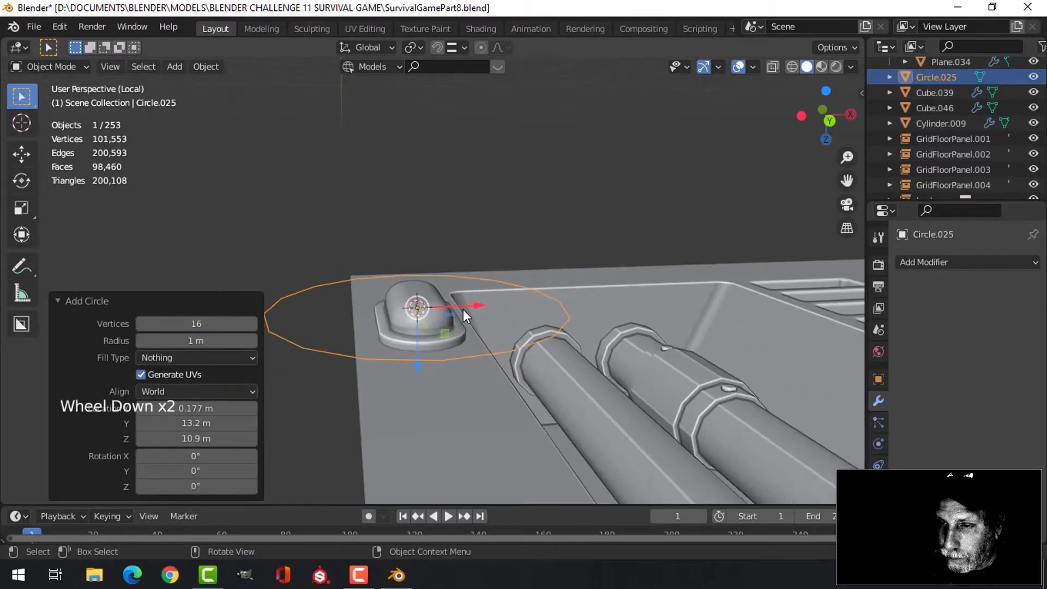
Rotate the circle's vertices 90° around the X axis in Edit Mode so it stands upright across the dome
{"action": "key", "text": "Tab"}
{"action": "middle_click_drag", "start_coordinate": [463, 309], "coordinate": [592, 306]}
{"action": "type", "text": "r"}
{"action": "type", "text": "90"}
{"action": "key", "text": "Return"}
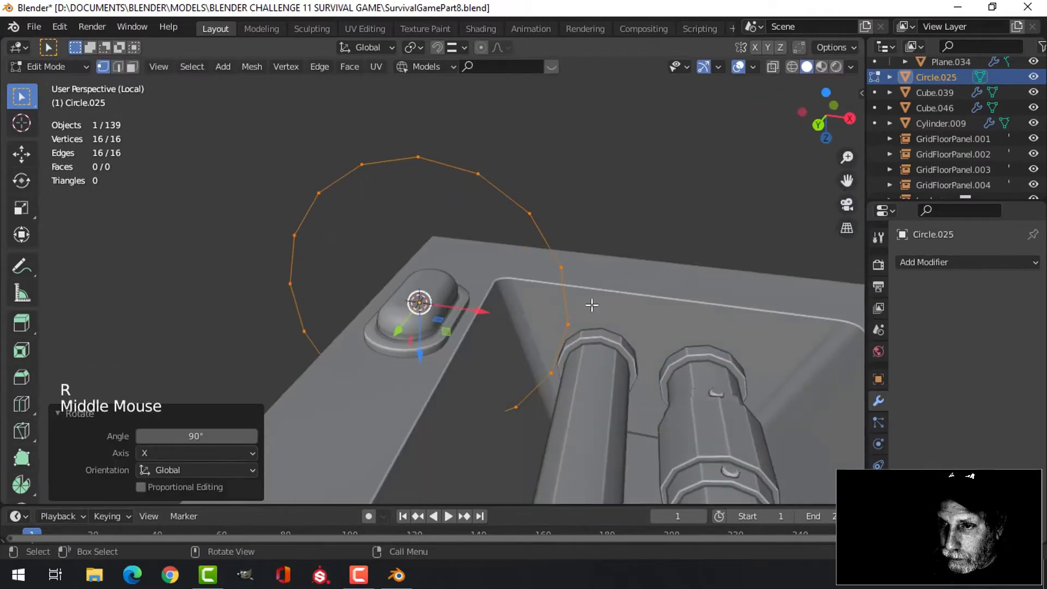
Scale the circle down to about 0.239 and again by about 0.929 so it closely surrounds the dome
{"action": "key", "text": "s"}
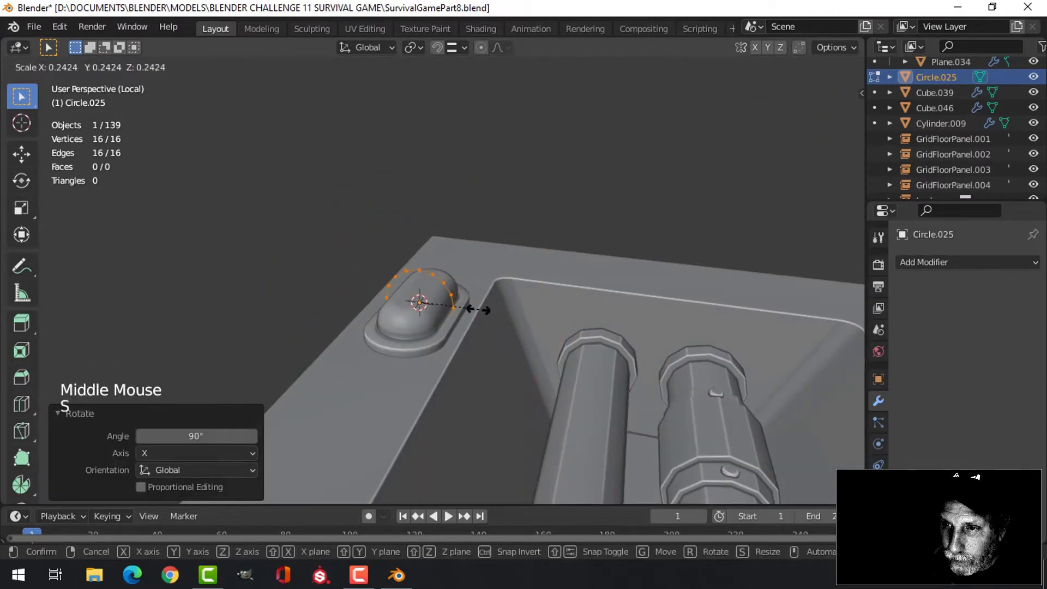
{"action": "left_click", "coordinate": [472, 309]}
{"action": "middle_click_drag", "start_coordinate": [473, 309], "coordinate": [521, 291]}
{"action": "scroll", "coordinate": [497, 302], "scroll_direction": "up", "scroll_amount": 2}
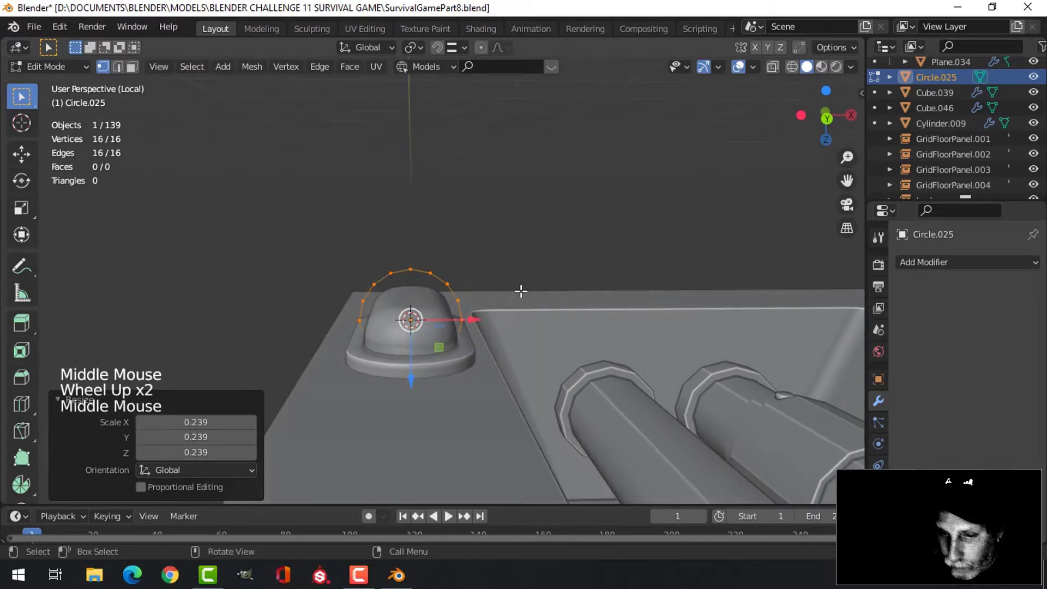
{"action": "key", "text": "s"}
{"action": "left_click", "coordinate": [512, 296]}
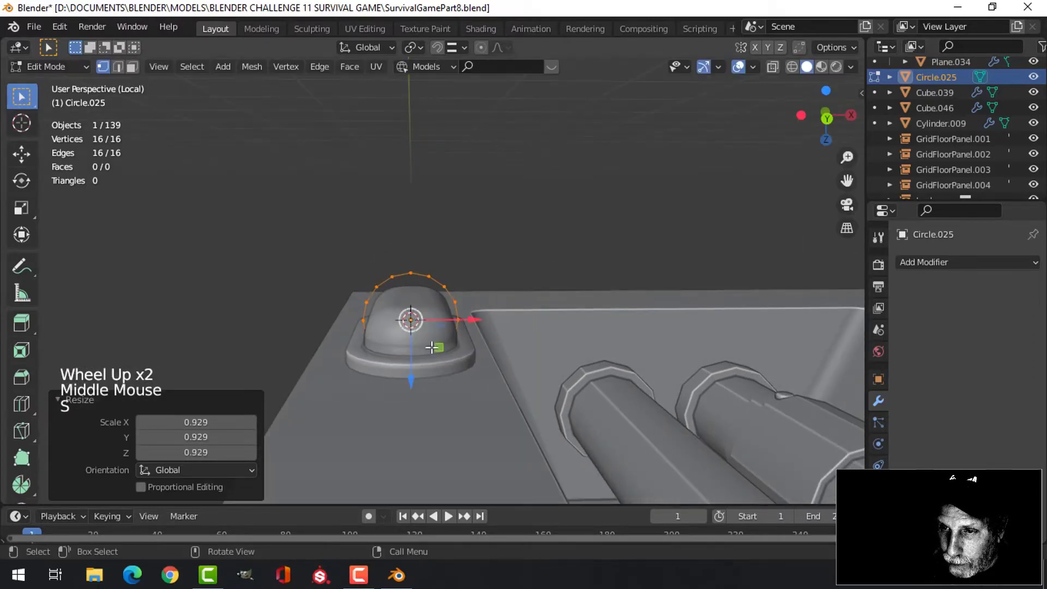
Delete the circle's vertices on the flange side in front wireframe view, keeping a half circle around the dome
{"action": "key", "text": "KP_1"}
{"action": "key", "text": "z"}
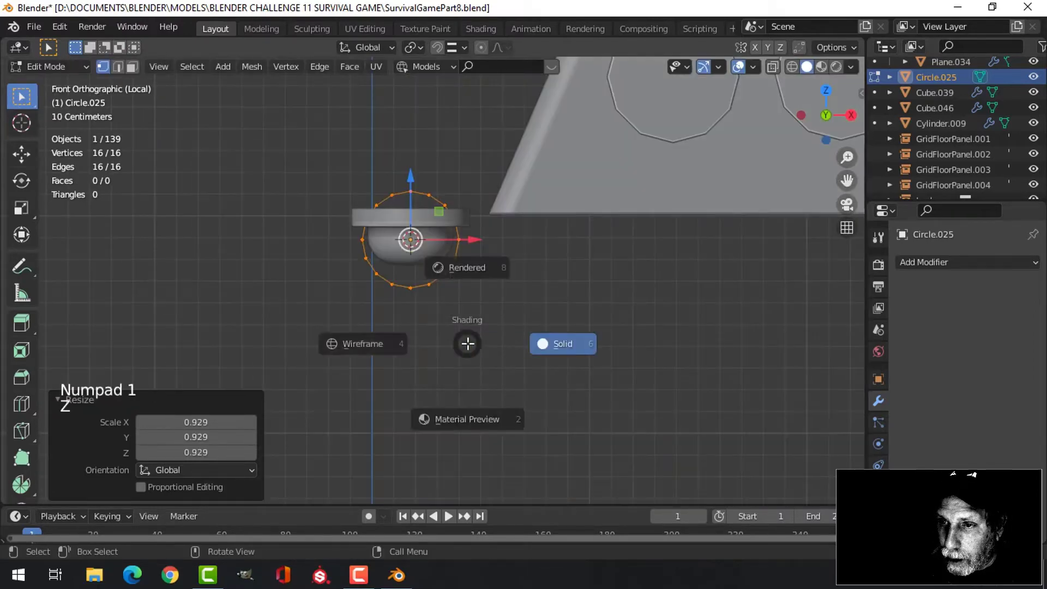
{"action": "left_click", "coordinate": [375, 345]}
{"action": "scroll", "coordinate": [465, 285], "scroll_direction": "up", "scroll_amount": 2}
{"action": "key", "text": "alt+a"}
{"action": "key", "text": "b"}
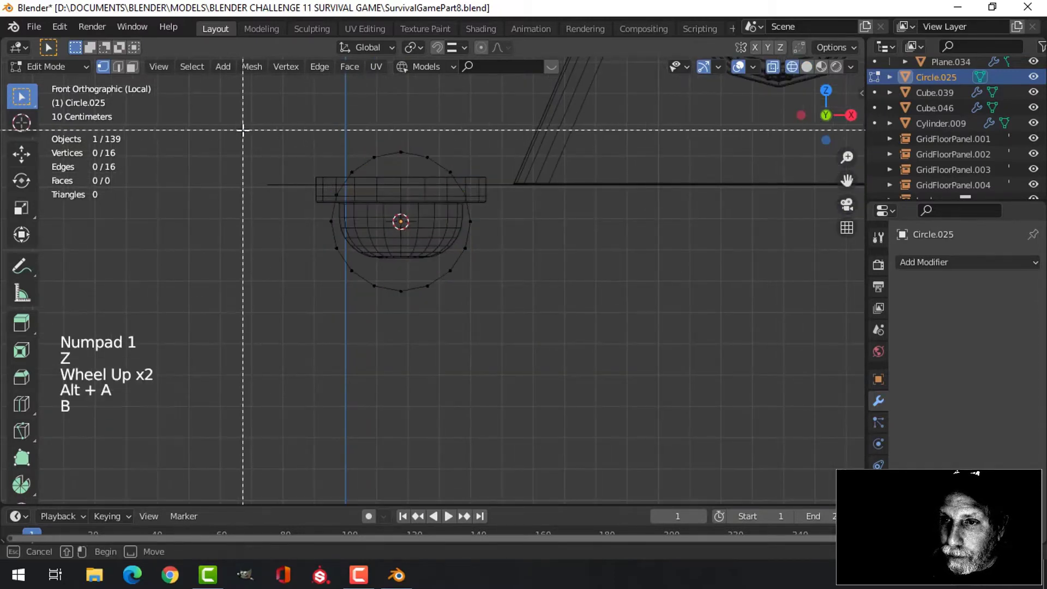
{"action": "left_click_drag", "start_coordinate": [243, 129], "coordinate": [518, 209]}
{"action": "key", "text": "x"}
{"action": "left_click", "coordinate": [489, 174]}
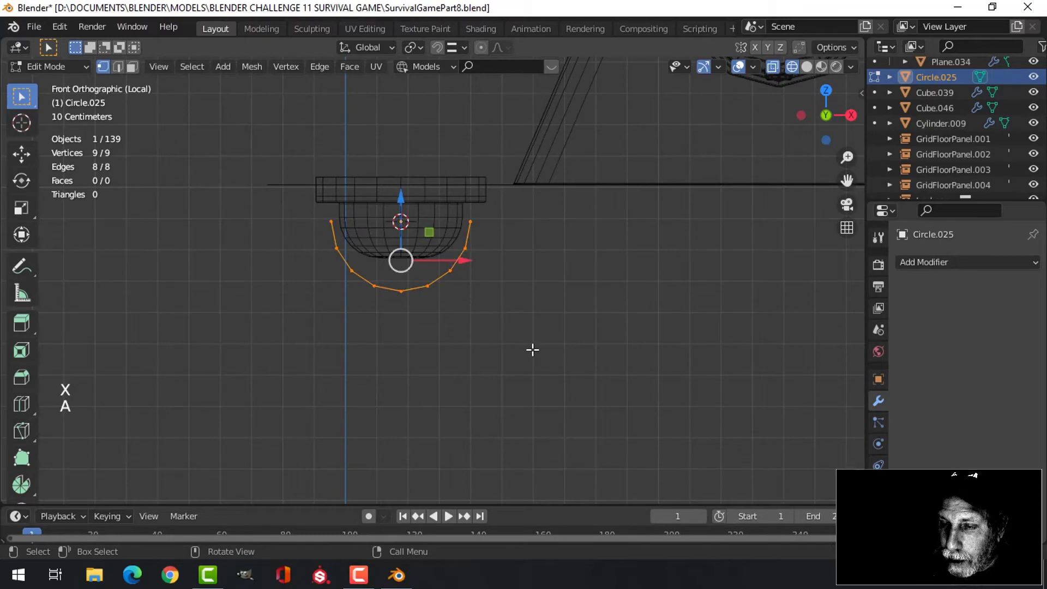
Flatten the half circle along Z and move it about 0.039 m along Z closer to the dome
{"action": "scroll", "coordinate": [533, 350], "scroll_direction": "up", "scroll_amount": 2}
{"action": "key", "text": "s"}
{"action": "key", "text": "z"}
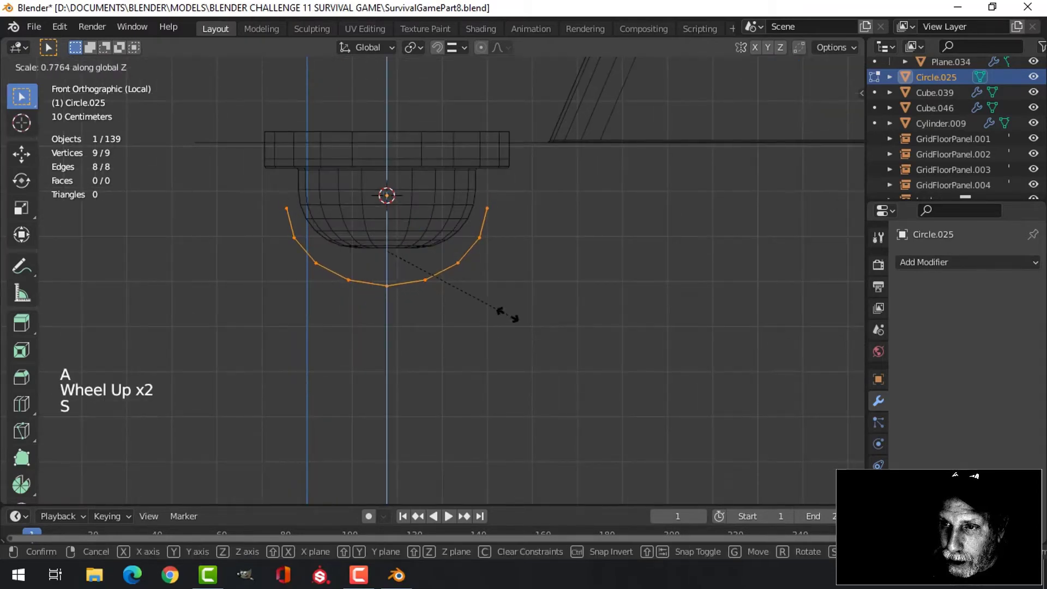
{"action": "left_click", "coordinate": [494, 298]}
{"action": "left_click_drag", "start_coordinate": [391, 206], "coordinate": [390, 183]}
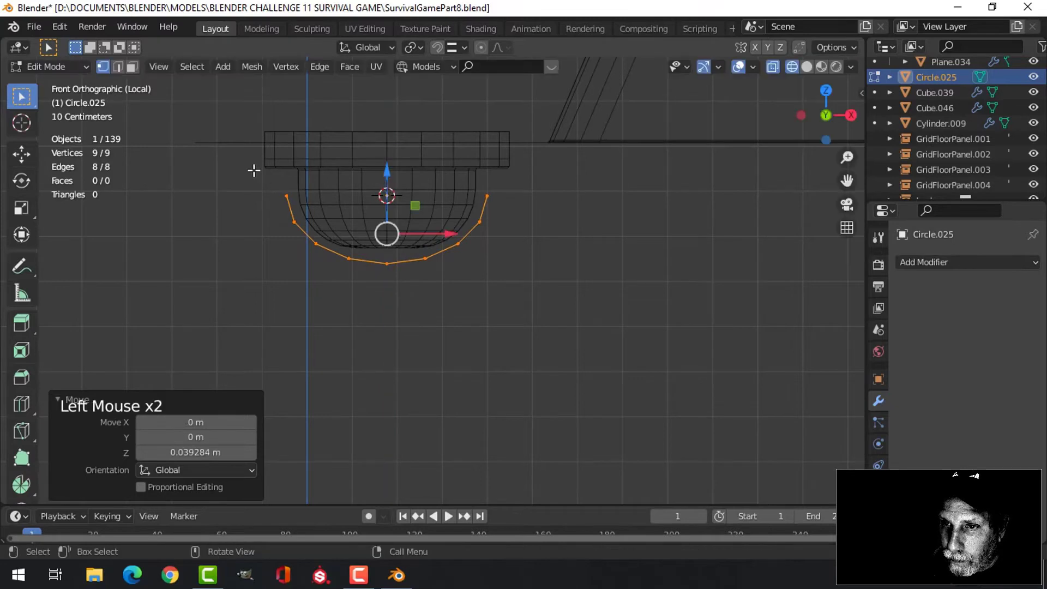
Extrude the half circle's two end vertices straight along Z into the flange and return to Object Mode
{"action": "left_click", "coordinate": [252, 168]}
{"action": "left_click", "coordinate": [487, 196], "text": "shift"}
{"action": "left_click", "coordinate": [285, 195], "text": "shift"}
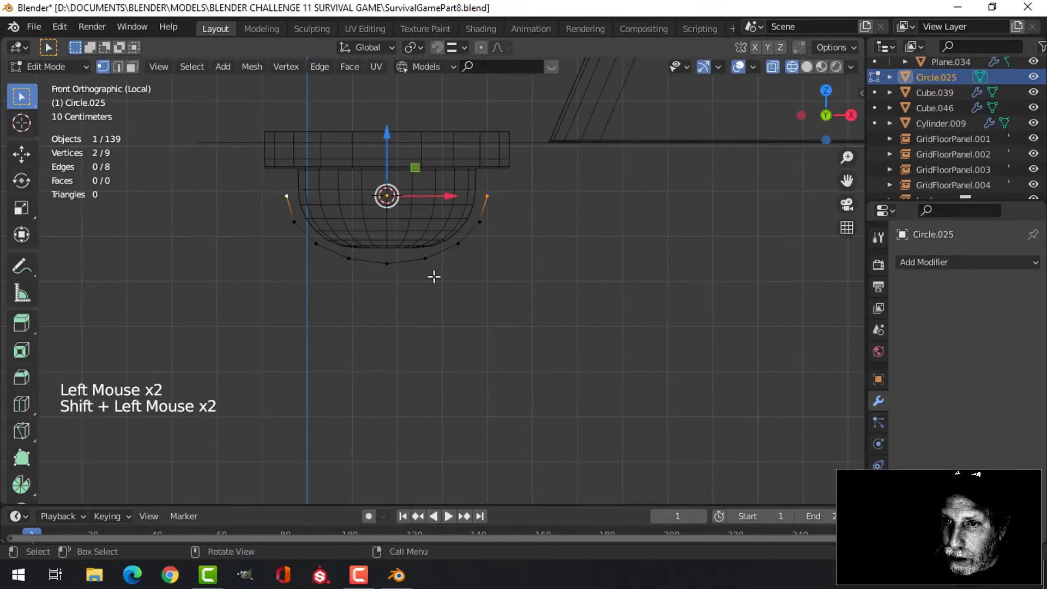
{"action": "key", "text": "e"}
{"action": "left_click_drag", "start_coordinate": [394, 150], "coordinate": [400, 107]}
{"action": "key", "text": "Tab"}
{"action": "scroll", "coordinate": [524, 281], "scroll_direction": "down", "scroll_amount": 2}
{"action": "middle_click_drag", "start_coordinate": [523, 284], "coordinate": [156, 155]}
{"action": "scroll", "coordinate": [443, 214], "scroll_direction": "down", "scroll_amount": 2}
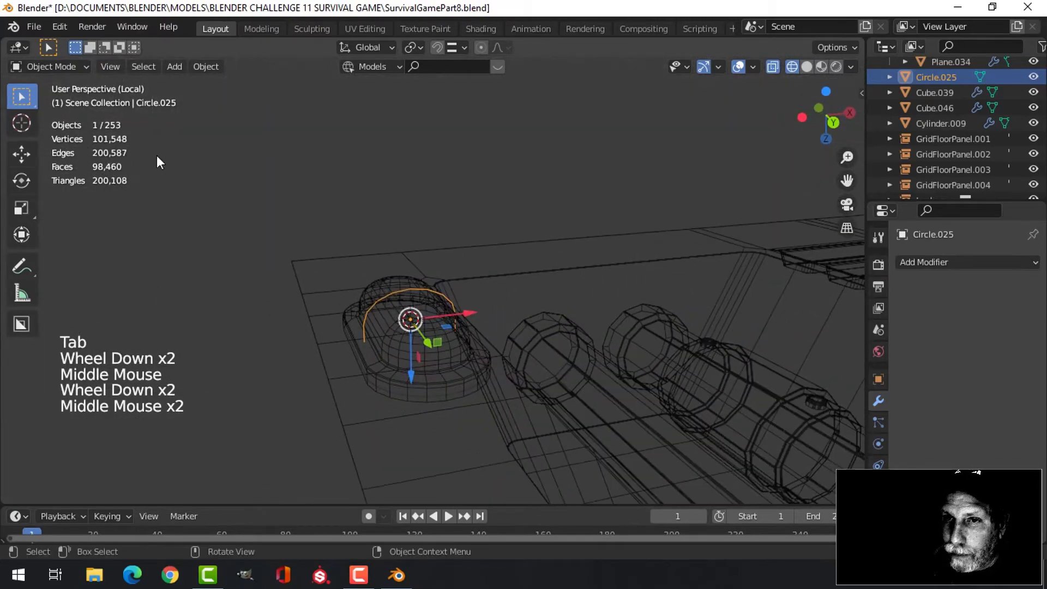
{"action": "left_click", "coordinate": [205, 64]}
{"action": "left_click", "coordinate": [424, 319]}
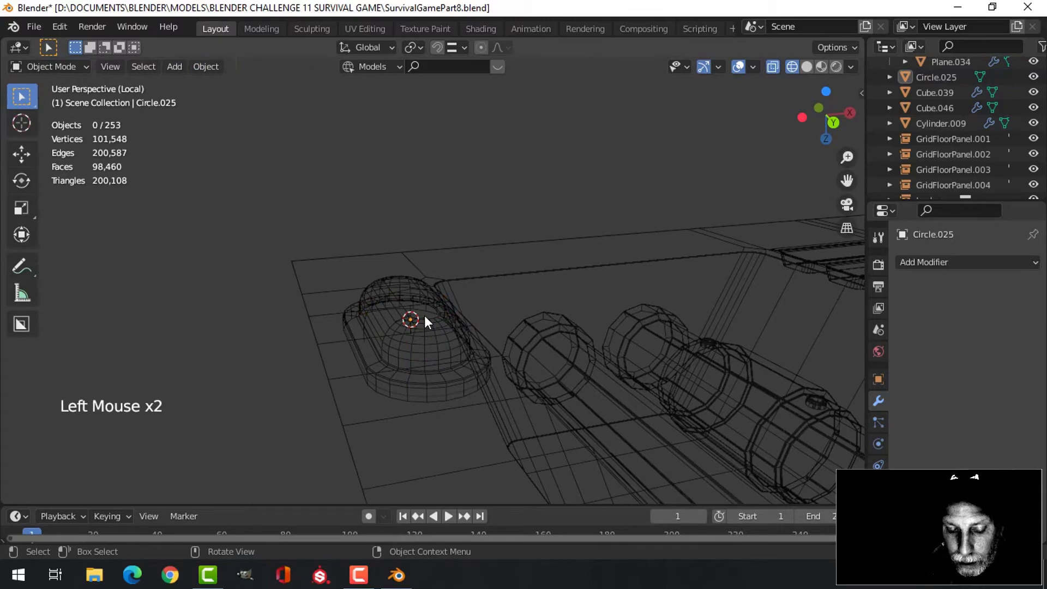
{"action": "key", "text": "ctrl+z"}
Convert the arc mesh to a curve and show the viewport in solid shading
{"action": "left_click", "coordinate": [204, 65]}
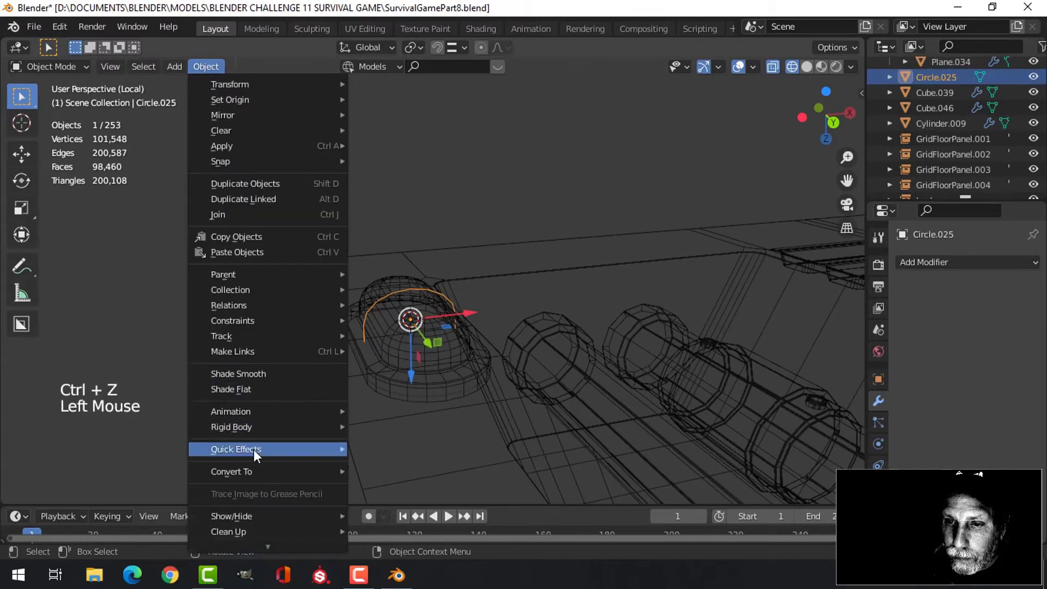
{"action": "mouse_move", "coordinate": [257, 470]}
{"action": "left_click", "coordinate": [380, 473]}
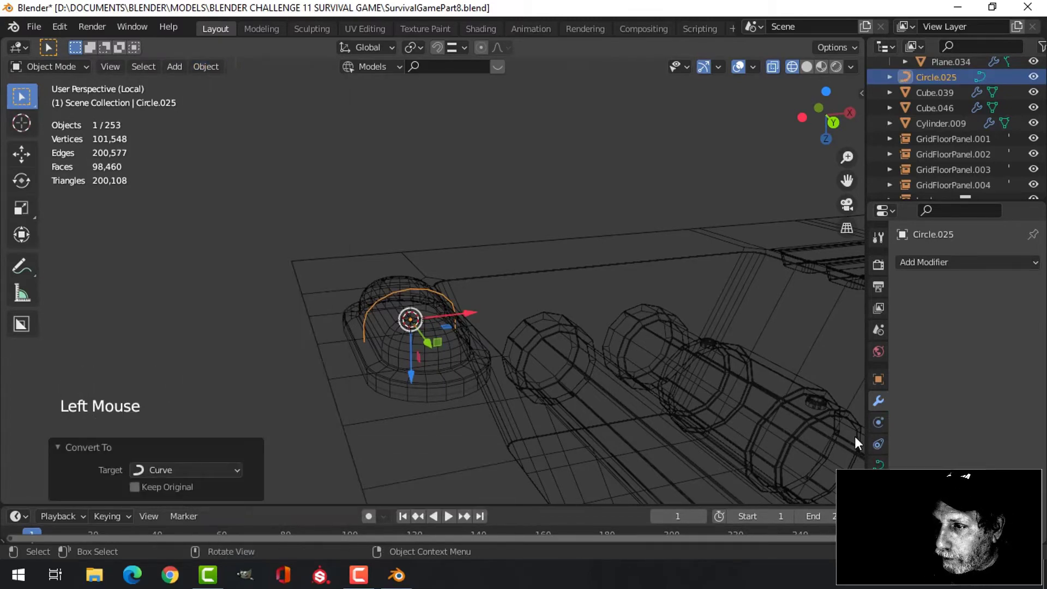
{"action": "left_click", "coordinate": [877, 465]}
{"action": "key", "text": "z"}
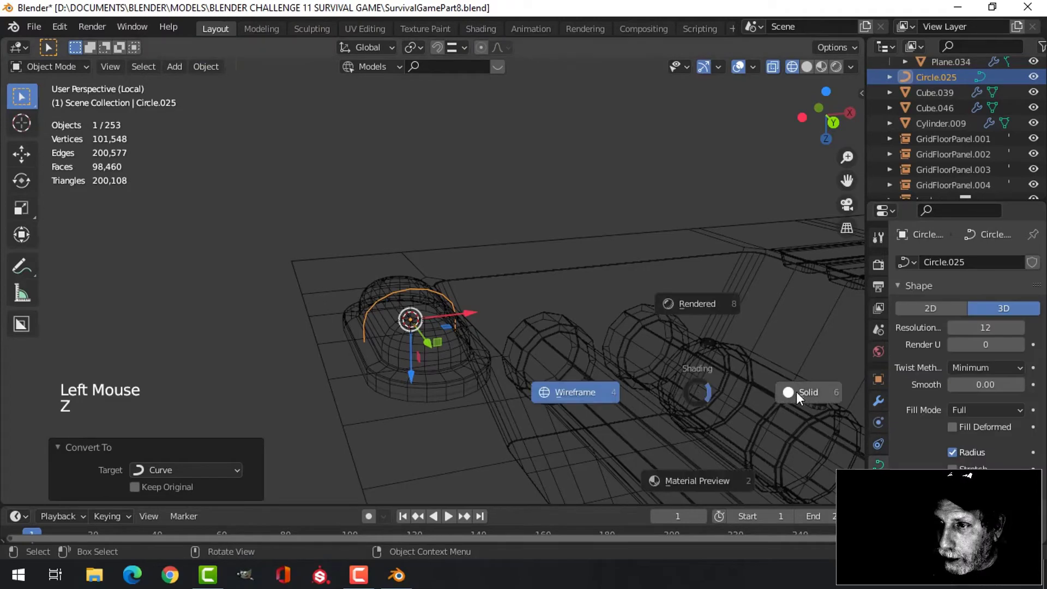
{"action": "left_click", "coordinate": [796, 391]}
{"action": "scroll", "coordinate": [545, 358], "scroll_direction": "up", "scroll_amount": 3}
{"action": "middle_click_drag", "start_coordinate": [539, 358], "coordinate": [983, 453]}
Set the arc curve's preview resolution to 4
{"action": "scroll", "coordinate": [953, 452], "scroll_direction": "down", "scroll_amount": 2}
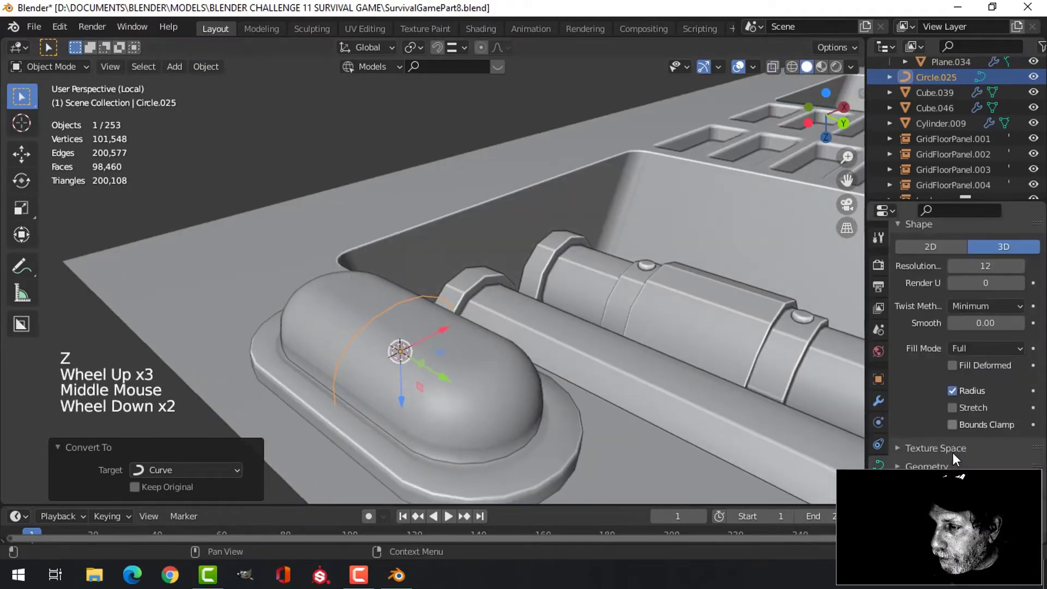
{"action": "scroll", "coordinate": [952, 451], "scroll_direction": "down", "scroll_amount": 2}
{"action": "scroll", "coordinate": [942, 451], "scroll_direction": "up", "scroll_amount": 4}
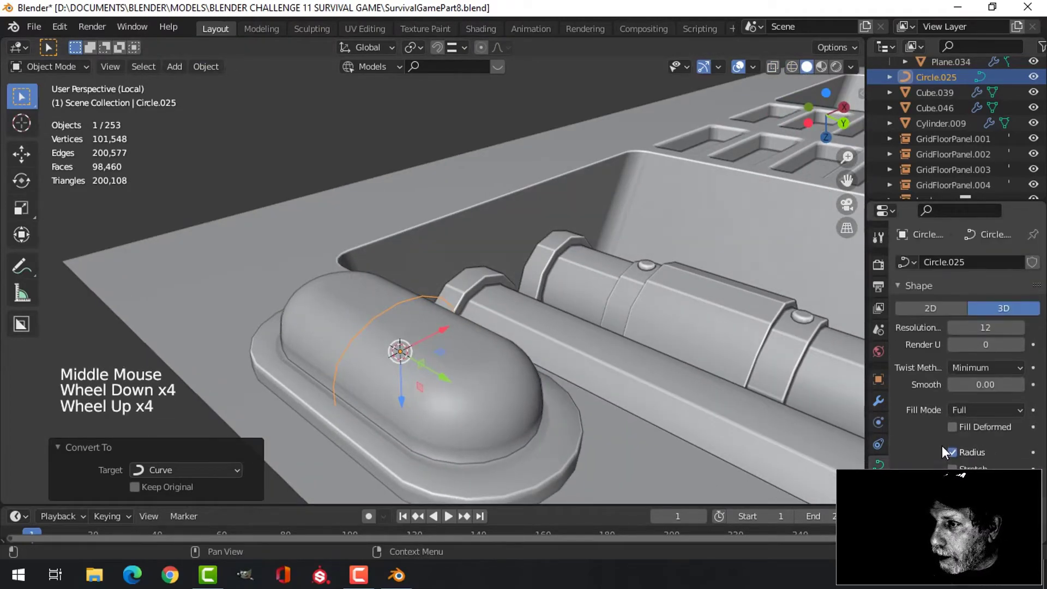
{"action": "left_click", "coordinate": [982, 327]}
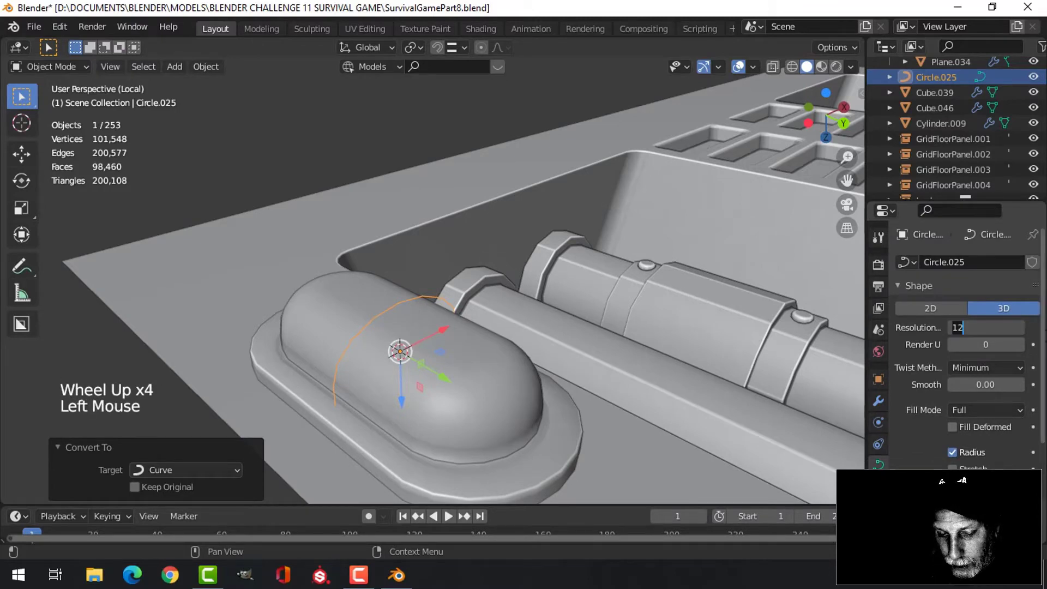
{"action": "key", "text": "Return"}
Give the arc curve a round bevel with a depth of 0.015 m
{"action": "scroll", "coordinate": [965, 349], "scroll_direction": "down", "scroll_amount": 3}
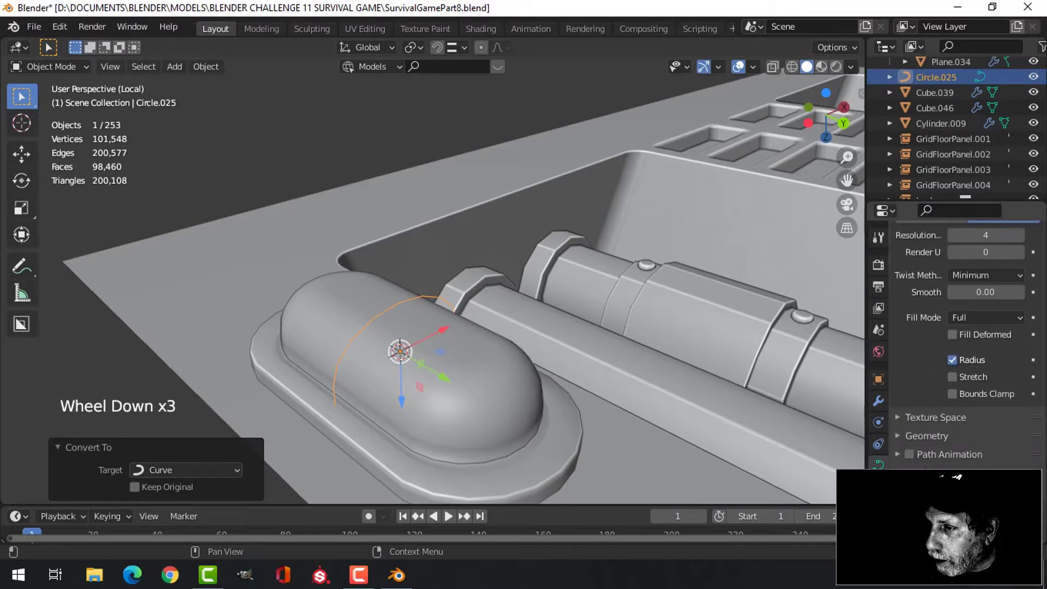
{"action": "left_click", "coordinate": [899, 437]}
{"action": "scroll", "coordinate": [927, 436], "scroll_direction": "down", "scroll_amount": 4}
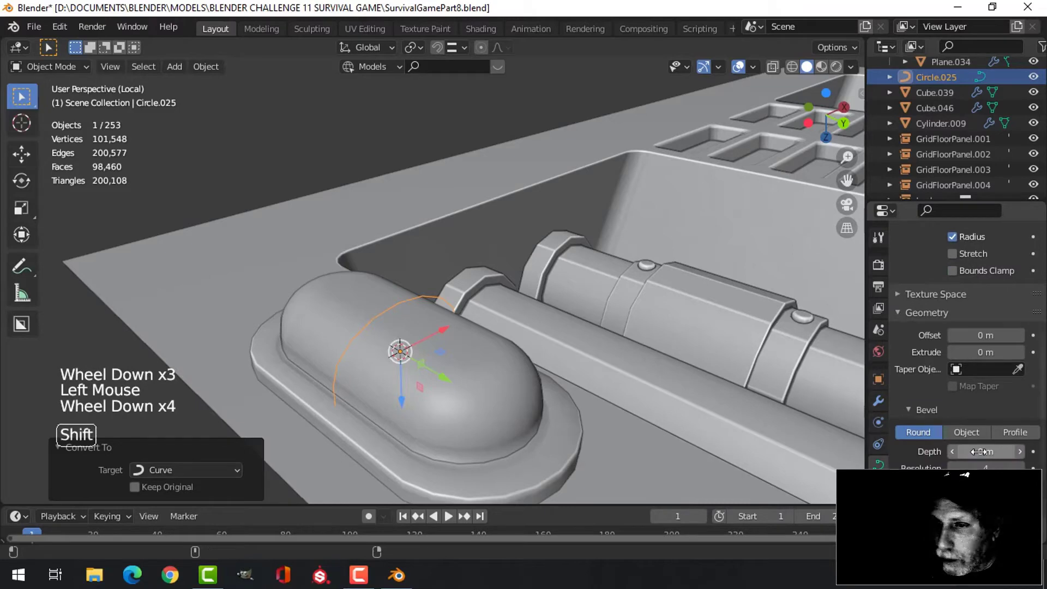
{"action": "left_click_drag", "start_coordinate": [978, 451], "coordinate": [1027, 452], "text": "shift"}
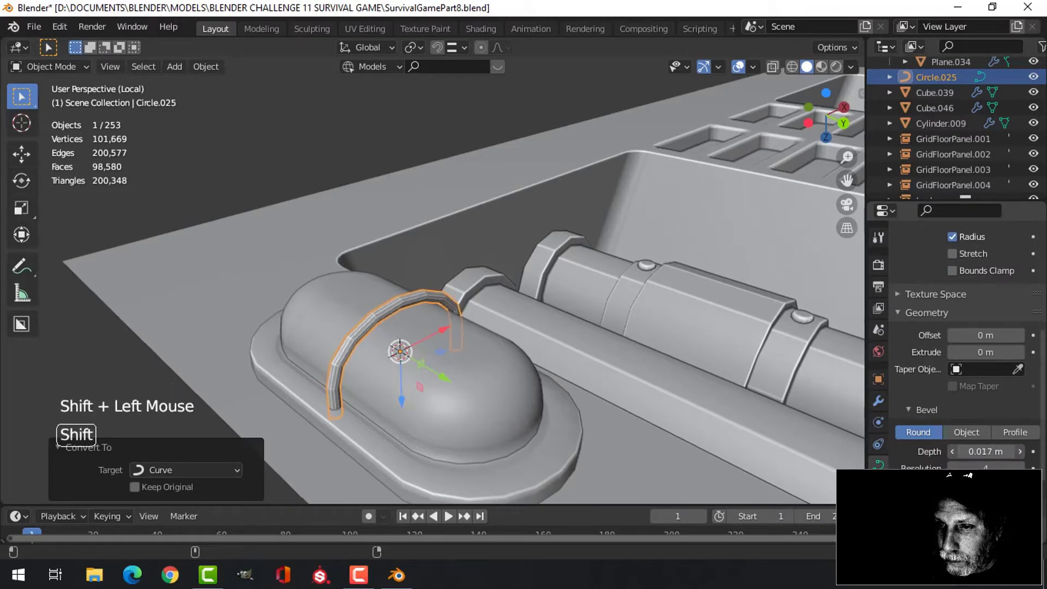
Shade the arc tube smooth and add a level 1 Subdivision modifier to it
{"action": "right_click", "coordinate": [422, 296]}
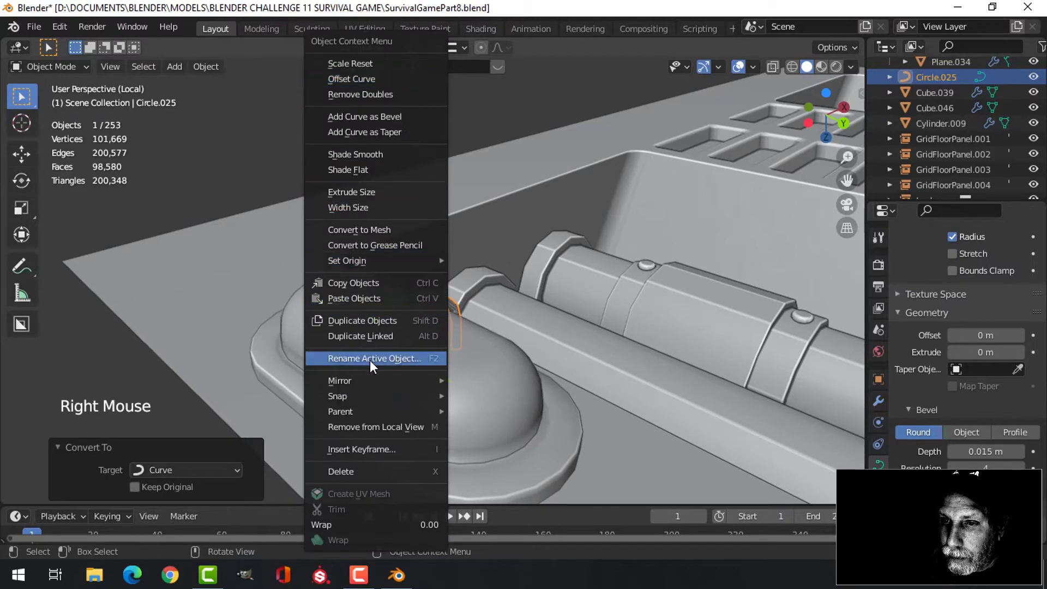
{"action": "left_click", "coordinate": [382, 155]}
{"action": "middle_click_drag", "start_coordinate": [382, 155], "coordinate": [553, 269]}
{"action": "key", "text": "alt+a"}
{"action": "scroll", "coordinate": [440, 317], "scroll_direction": "down", "scroll_amount": 1}
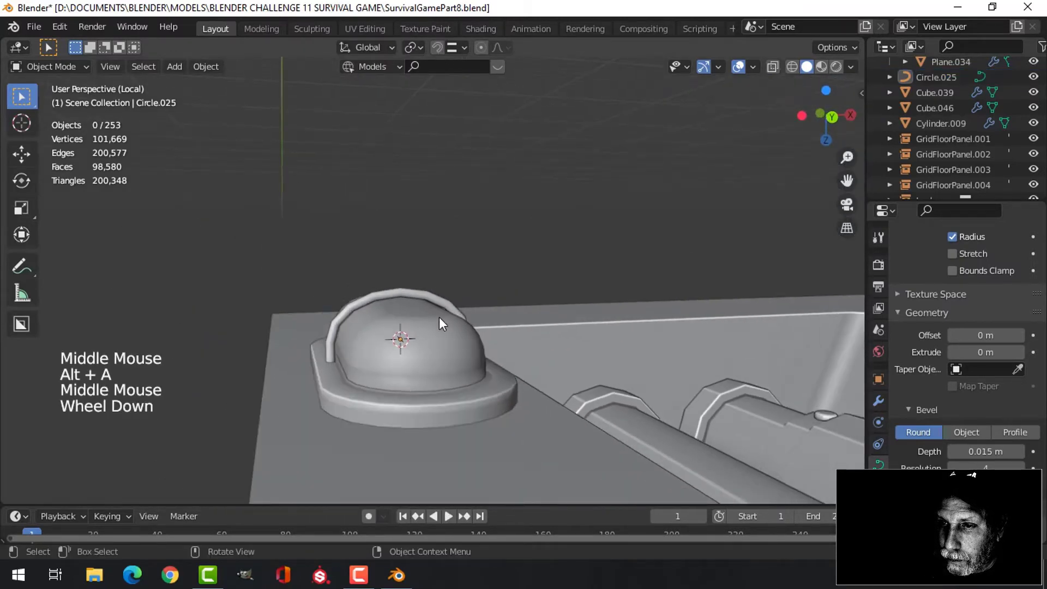
{"action": "left_click", "coordinate": [466, 290]}
{"action": "key", "text": "ctrl+1"}
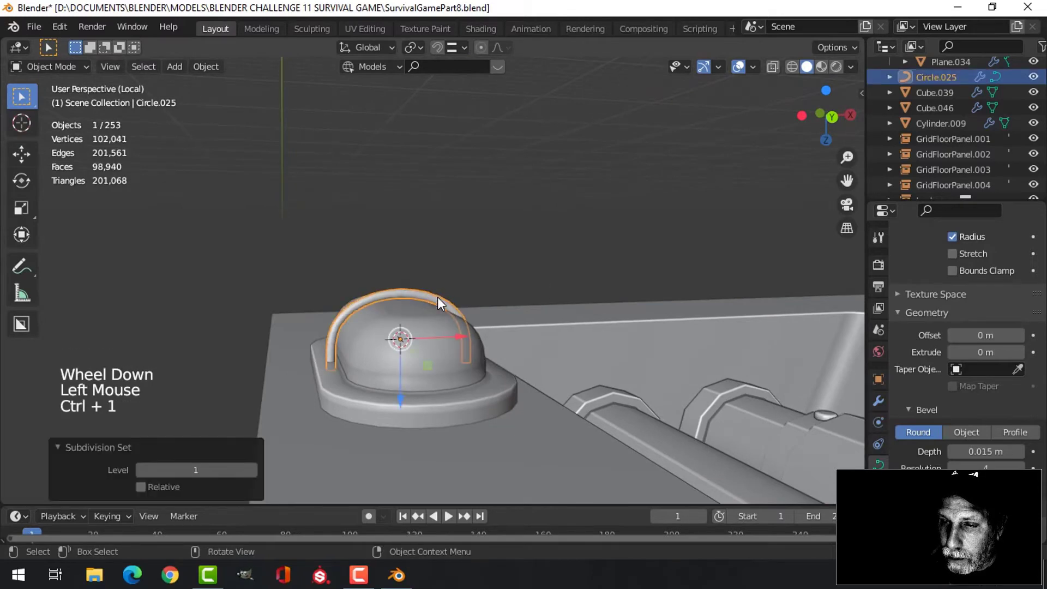
Move the arc tube about -0.224 m along Y toward one end of the dome and view it from below
{"action": "middle_click_drag", "start_coordinate": [551, 289], "coordinate": [579, 361]}
{"action": "scroll", "coordinate": [518, 359], "scroll_direction": "up", "scroll_amount": 1}
{"action": "left_click_drag", "start_coordinate": [491, 358], "coordinate": [410, 363]}
{"action": "key", "text": "ctrl+KP_7"}
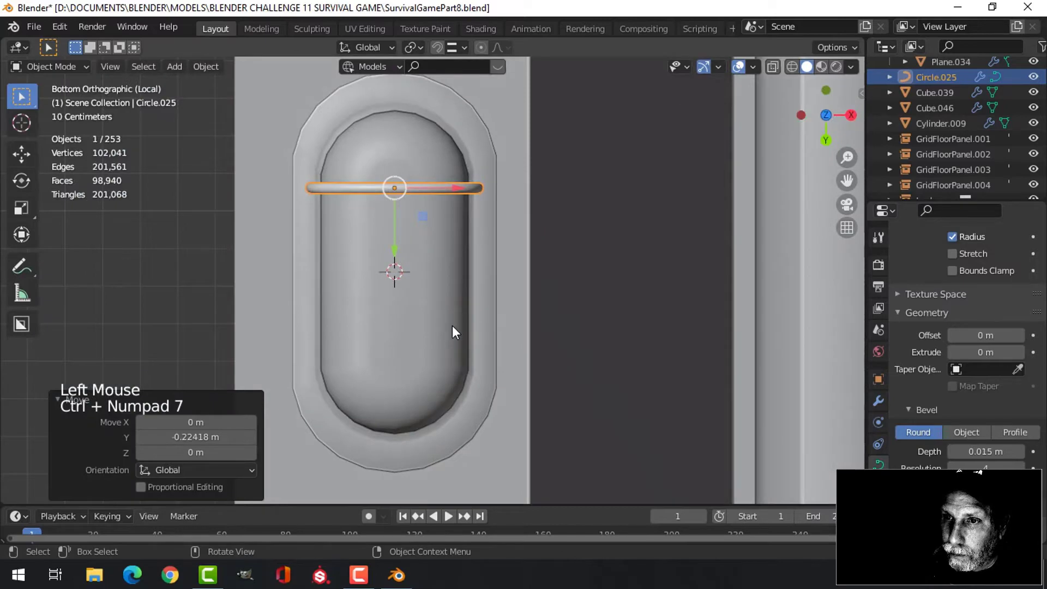
Add a Mirror modifier to the arc tube and set it to mirror across the Y axis only
{"action": "middle_click_drag", "start_coordinate": [456, 330], "coordinate": [466, 340], "text": "shift"}
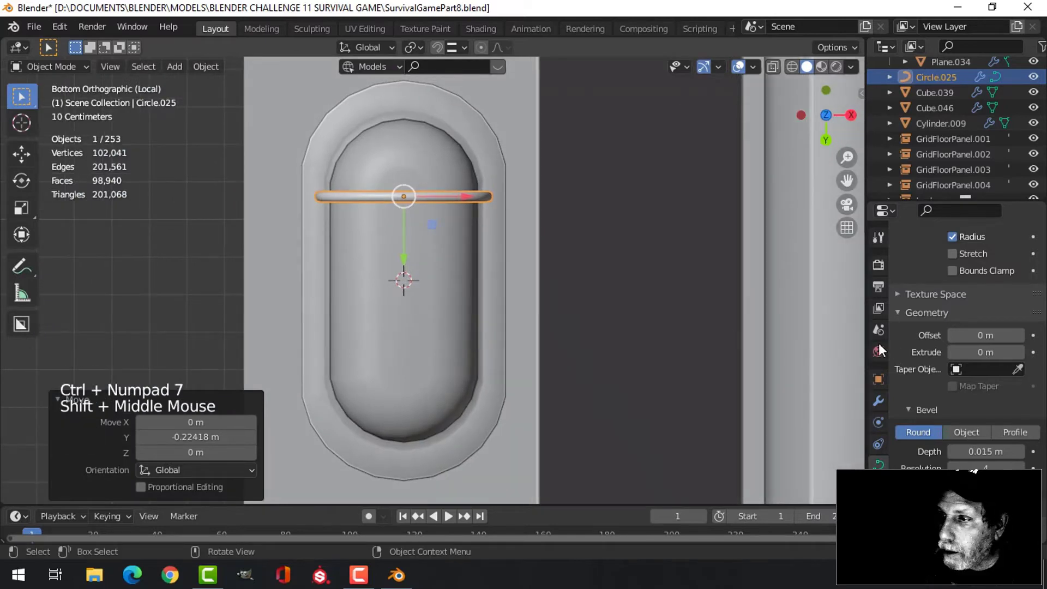
{"action": "left_click", "coordinate": [878, 400]}
{"action": "left_click", "coordinate": [937, 263]}
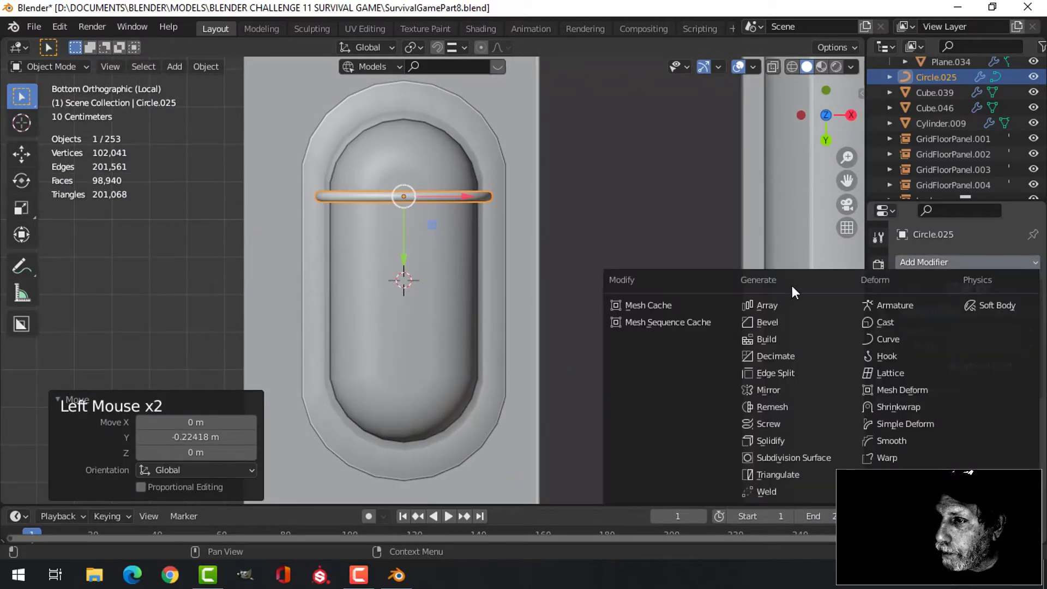
{"action": "left_click", "coordinate": [784, 390]}
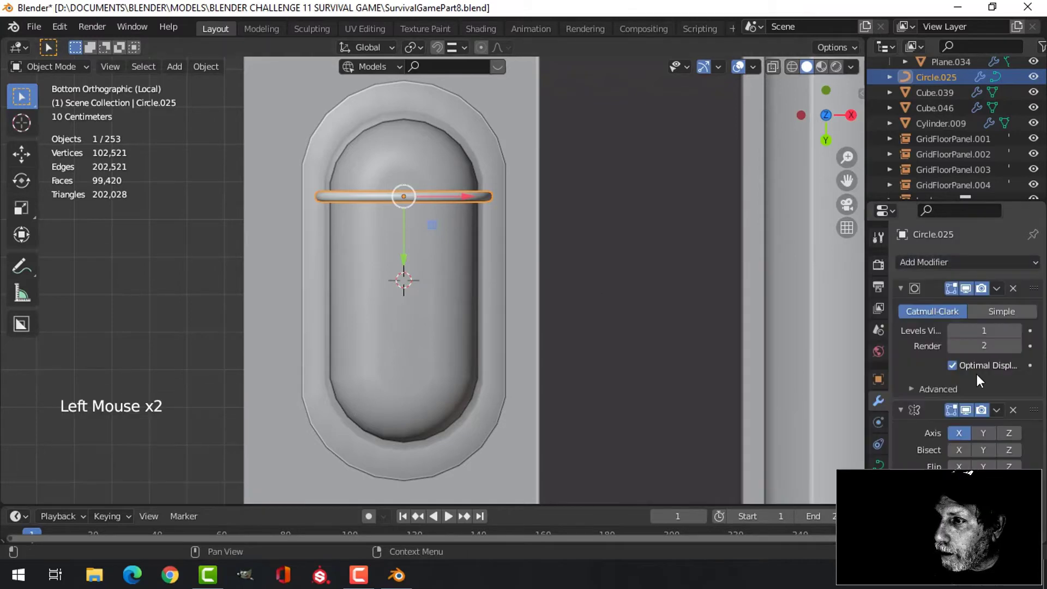
{"action": "left_click", "coordinate": [1005, 432]}
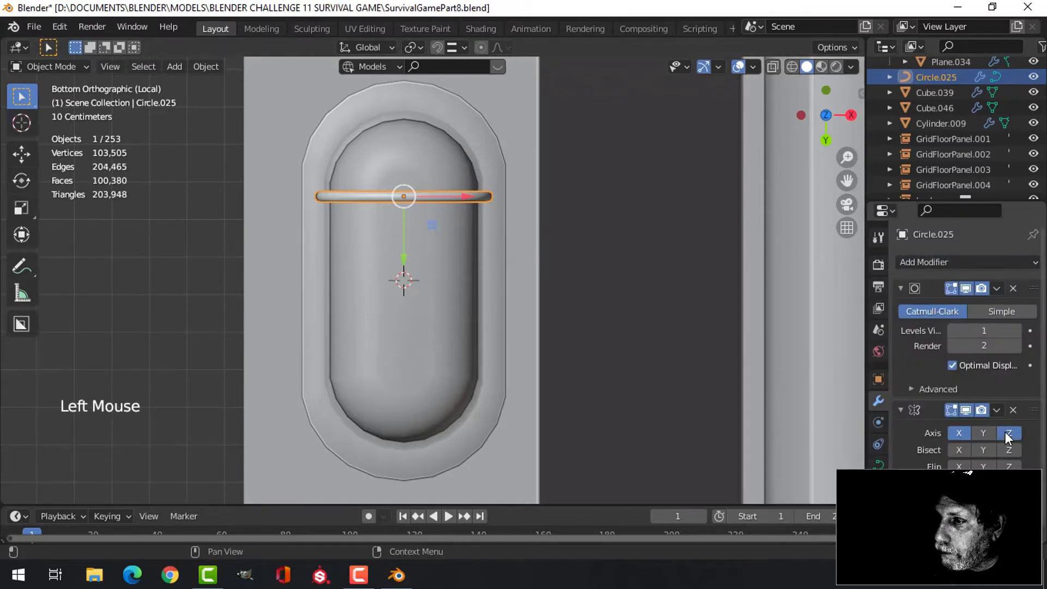
{"action": "left_click", "coordinate": [1005, 432]}
{"action": "left_click", "coordinate": [982, 432]}
{"action": "left_click", "coordinate": [960, 432]}
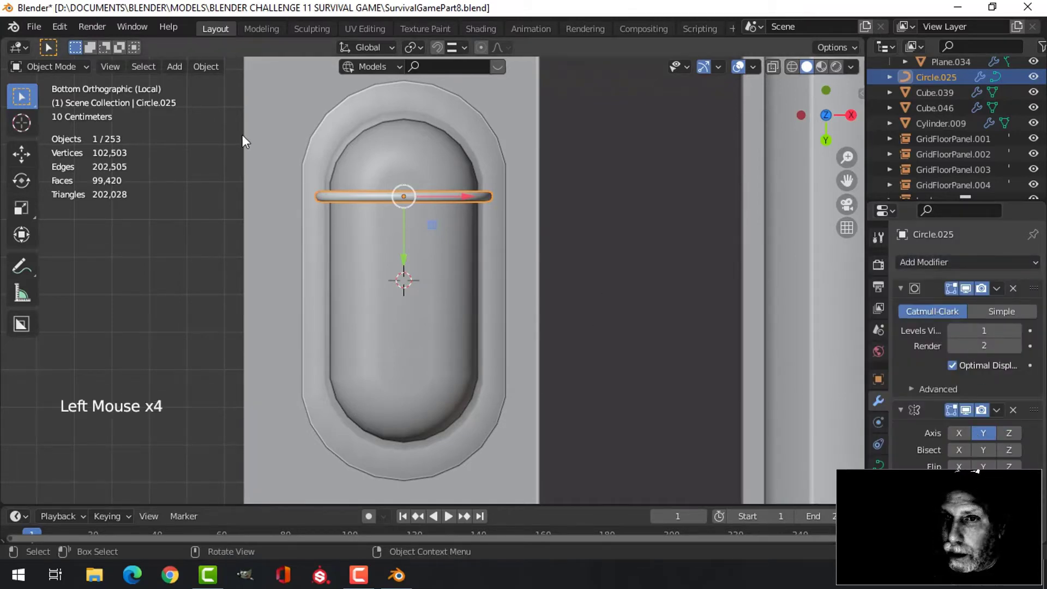
Set the arc tube's origin to the 3D cursor at the dome's centre
{"action": "left_click", "coordinate": [213, 66]}
{"action": "mouse_move", "coordinate": [233, 98]}
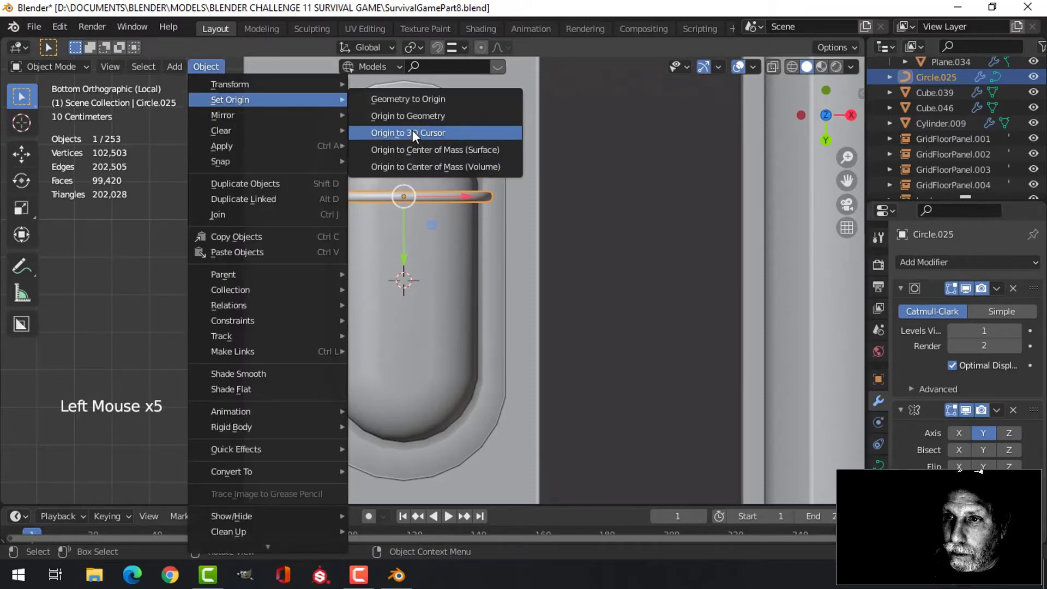
{"action": "left_click", "coordinate": [412, 131]}
{"action": "middle_click_drag", "start_coordinate": [646, 317], "coordinate": [502, 331]}
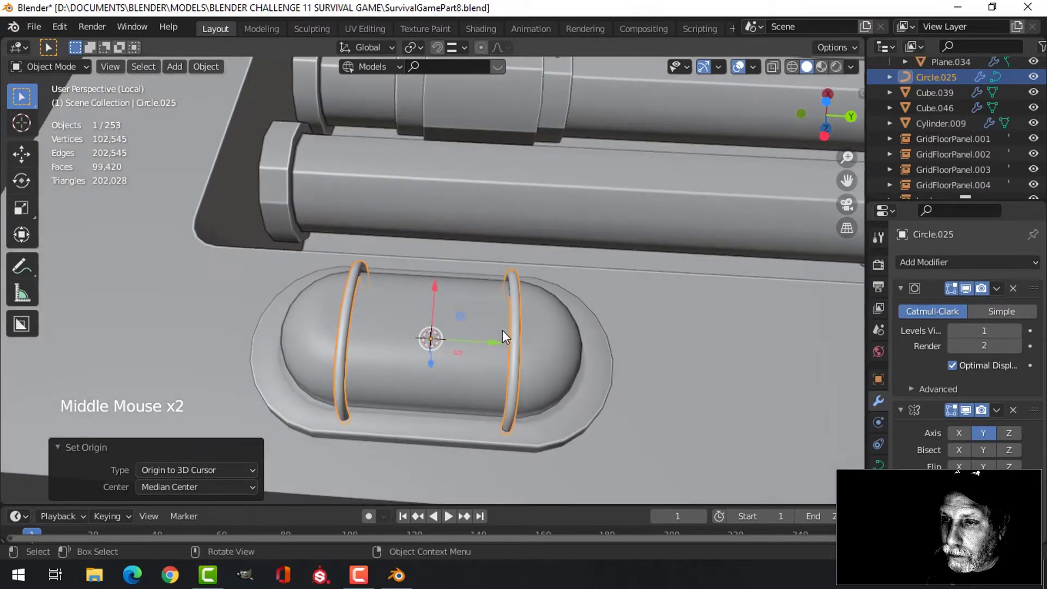
Move all of the arc's curve points slightly along Y toward the dome's centre
{"action": "key", "text": "Tab"}
{"action": "key", "text": "a"}
{"action": "left_click_drag", "start_coordinate": [408, 332], "coordinate": [421, 324]}
{"action": "key", "text": "Tab"}
{"action": "middle_click_drag", "start_coordinate": [421, 327], "coordinate": [466, 341]}
Duplicate the mirrored arc tube in place and rotate the copy 180° about the global Z axis
{"action": "key", "text": "alt+a"}
{"action": "left_click", "coordinate": [436, 264]}
{"action": "middle_click_drag", "start_coordinate": [437, 265], "coordinate": [474, 358]}
{"action": "key", "text": "shift+d"}
{"action": "right_click", "coordinate": [637, 351]}
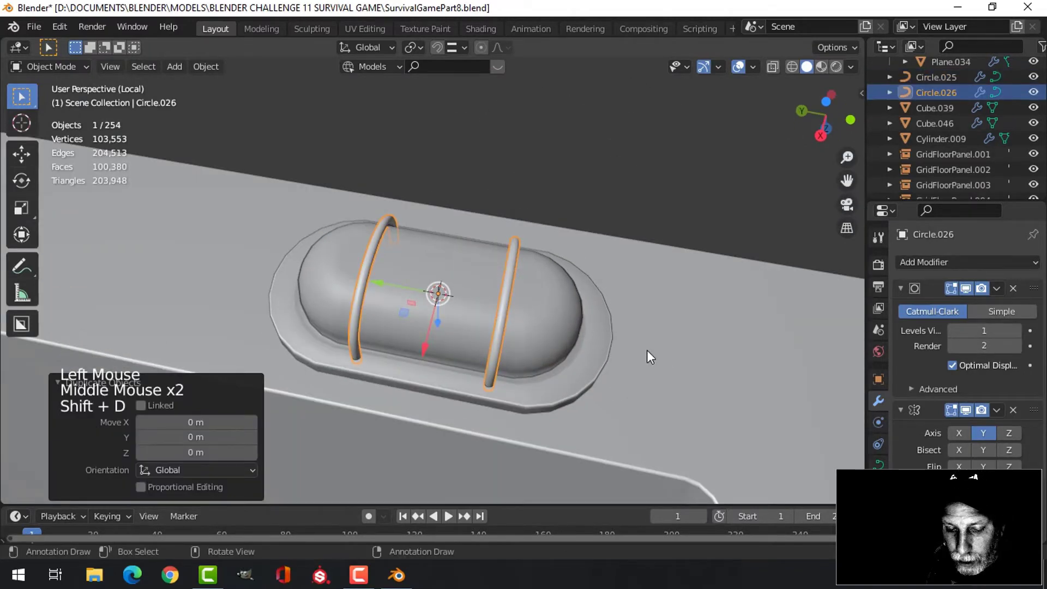
{"action": "type", "text": "rz180"}
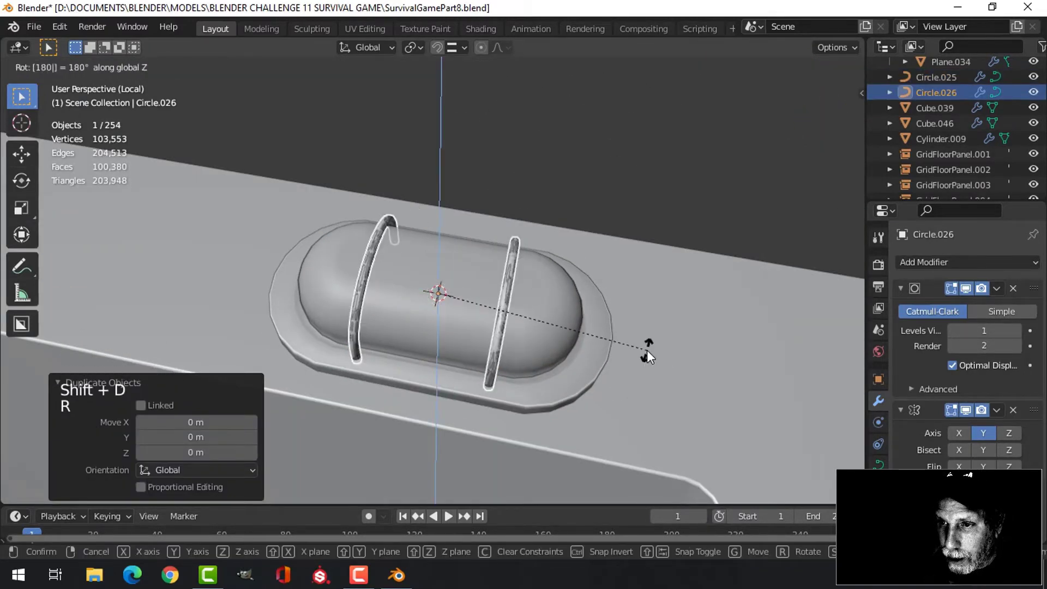
{"action": "key", "text": "Return"}
Rotate the duplicated tube a further 90° about Z so it runs along the dome's length
{"action": "middle_click_drag", "start_coordinate": [627, 351], "coordinate": [565, 322]}
{"action": "type", "text": "r"}
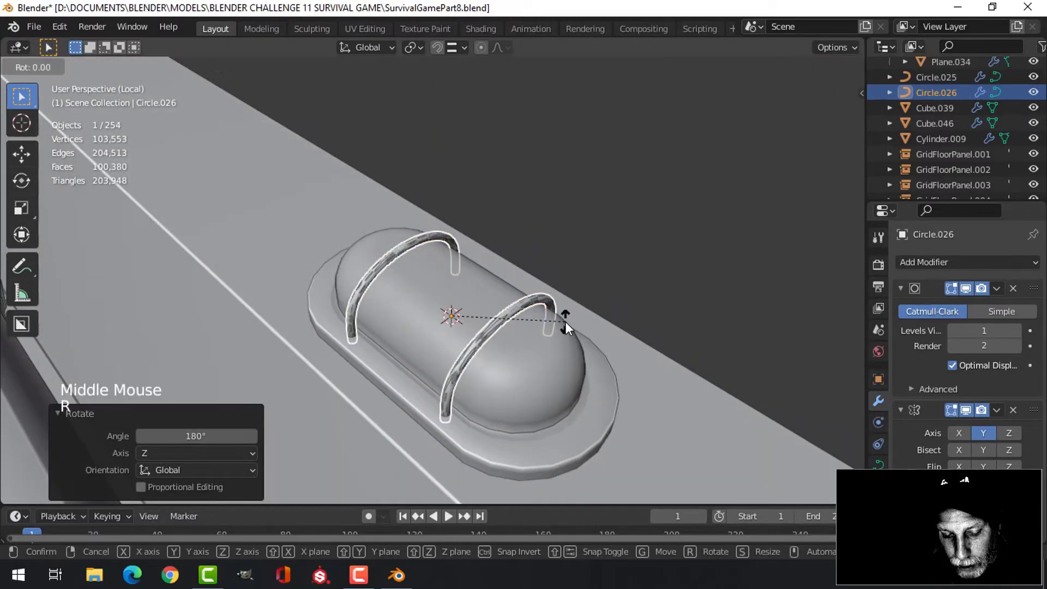
{"action": "type", "text": "z90"}
{"action": "key", "text": "Return"}
Remove the copy's Mirror modifier and move all its curve points about 0.171 m along X to the dome's centreline
{"action": "middle_click_drag", "start_coordinate": [534, 338], "coordinate": [482, 338]}
{"action": "key", "text": "Tab"}
{"action": "key", "text": "a"}
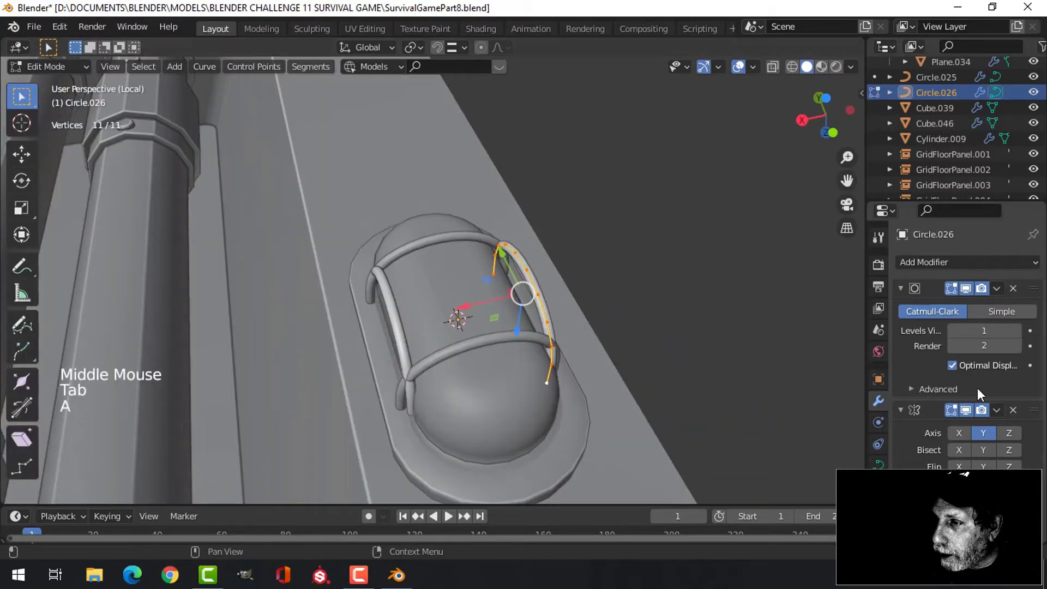
{"action": "left_click", "coordinate": [1012, 410]}
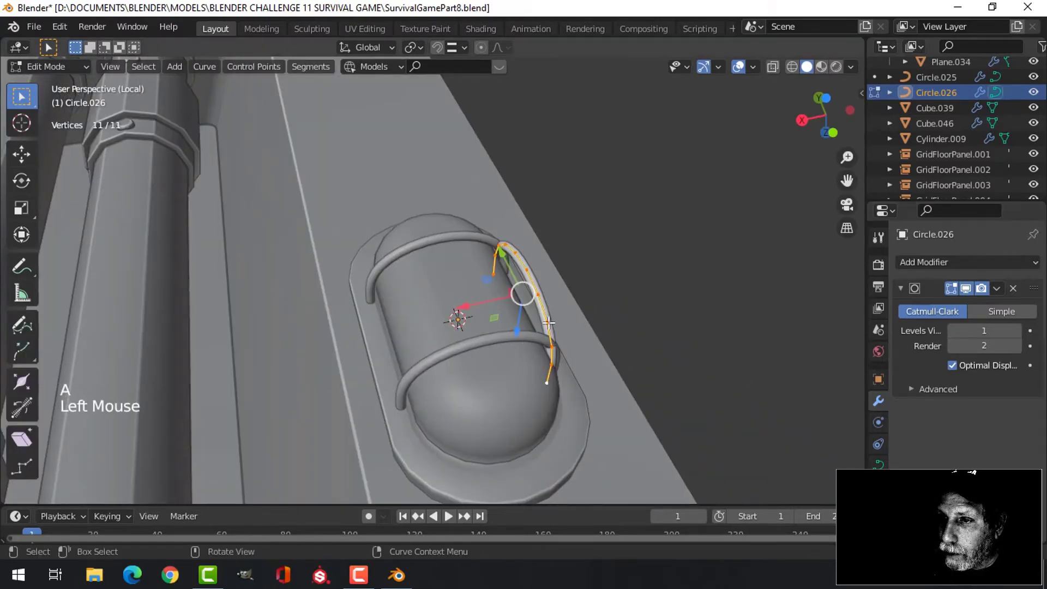
{"action": "left_click_drag", "start_coordinate": [472, 304], "coordinate": [381, 345]}
{"action": "middle_click_drag", "start_coordinate": [381, 346], "coordinate": [526, 288]}
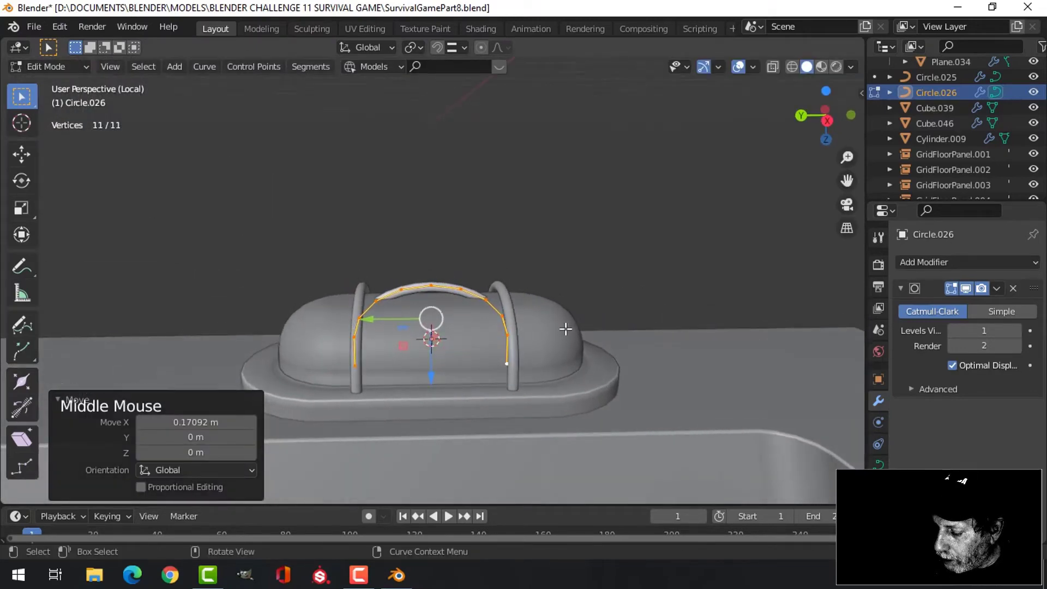
Scale the lengthwise tube's curve points by about 2.11 along Y to span the dome, and rescale them along Z
{"action": "key", "text": "KP_3"}
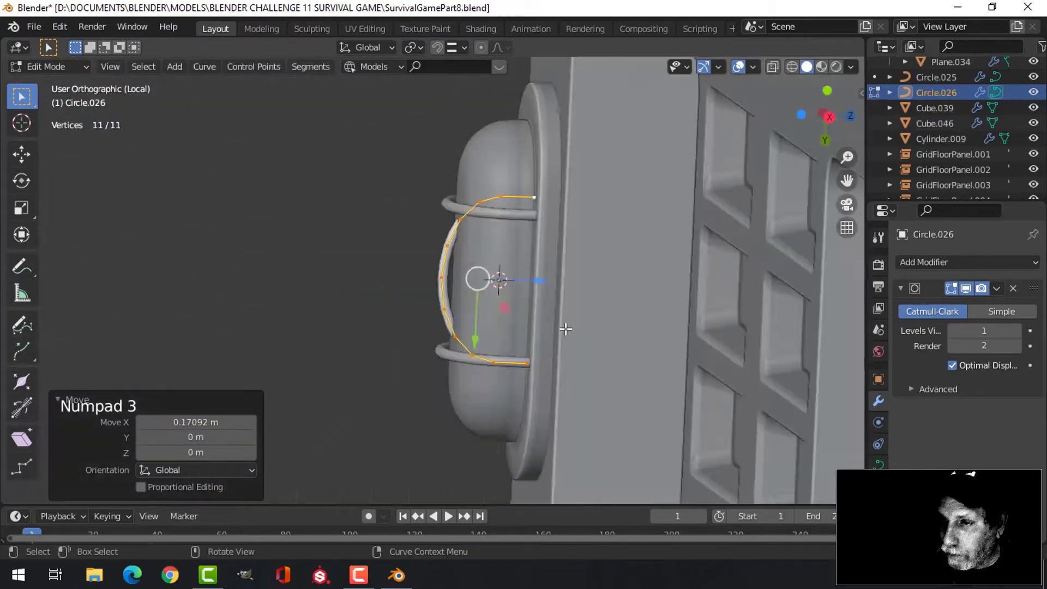
{"action": "key", "text": "s"}
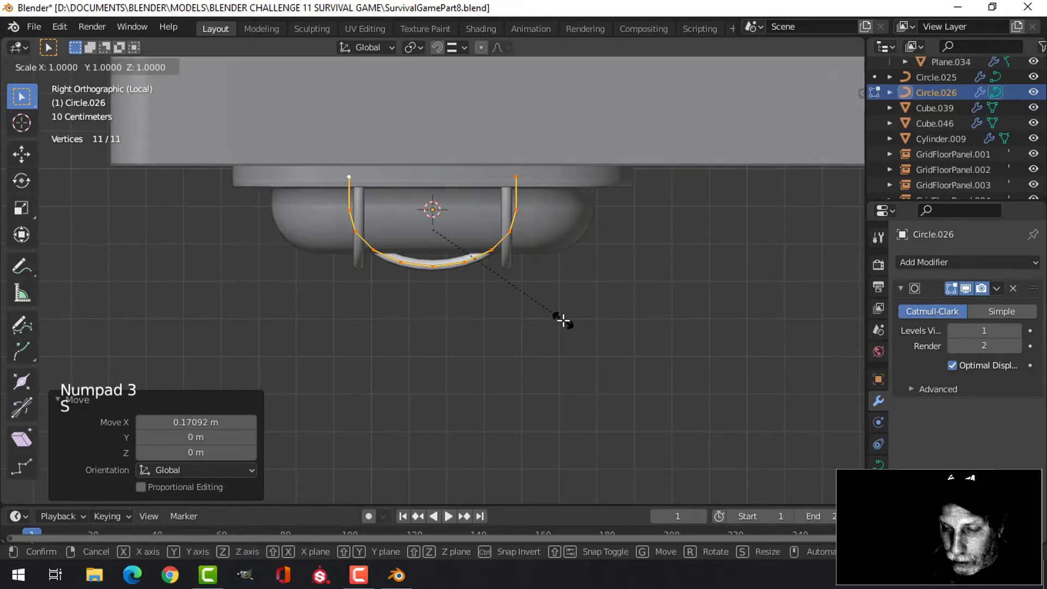
{"action": "key", "text": "y"}
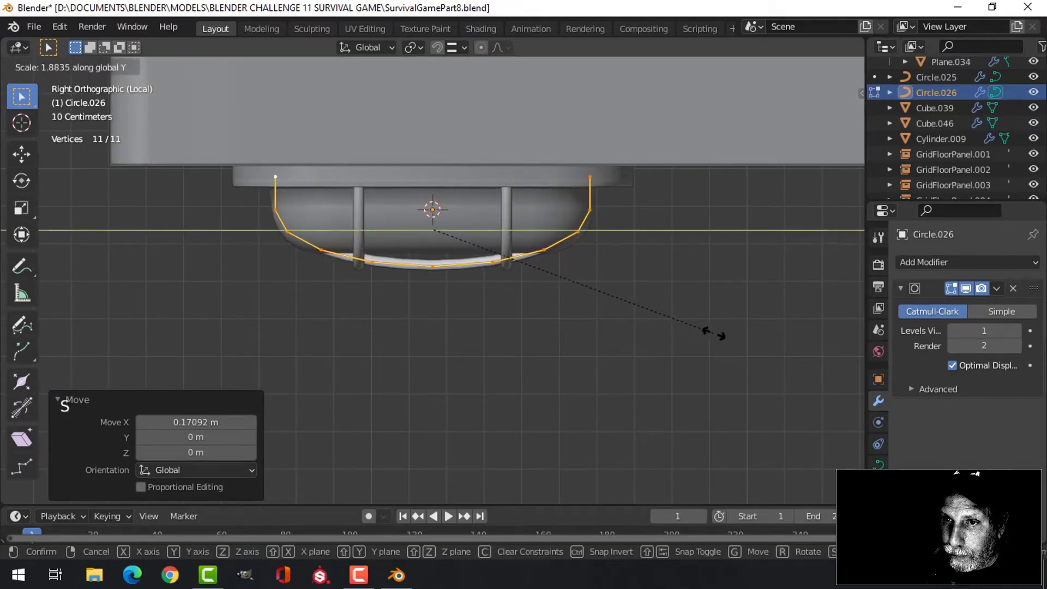
{"action": "left_click", "coordinate": [752, 335]}
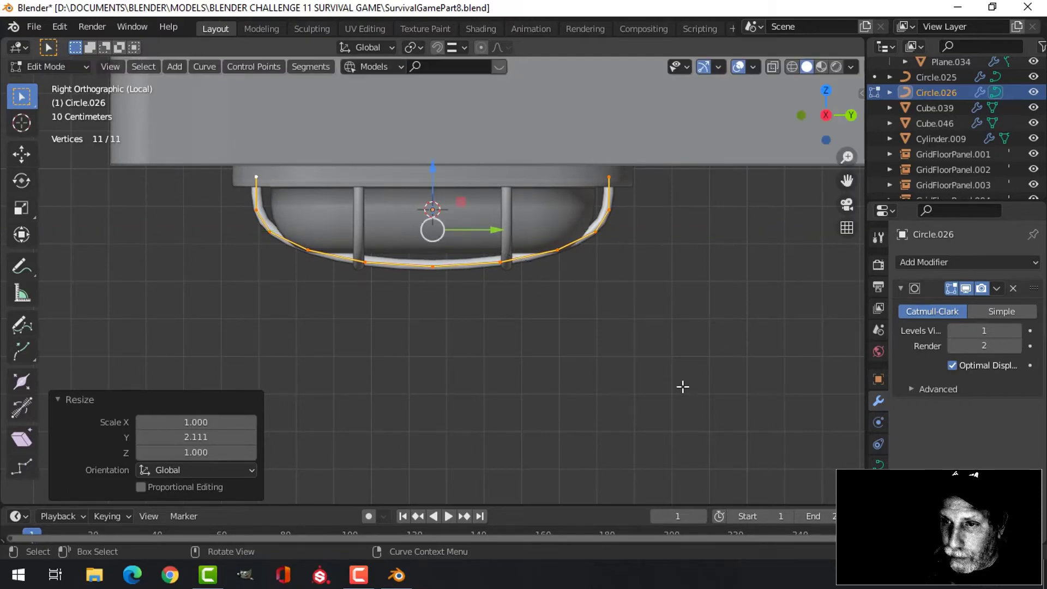
{"action": "key", "text": "s"}
{"action": "key", "text": "z"}
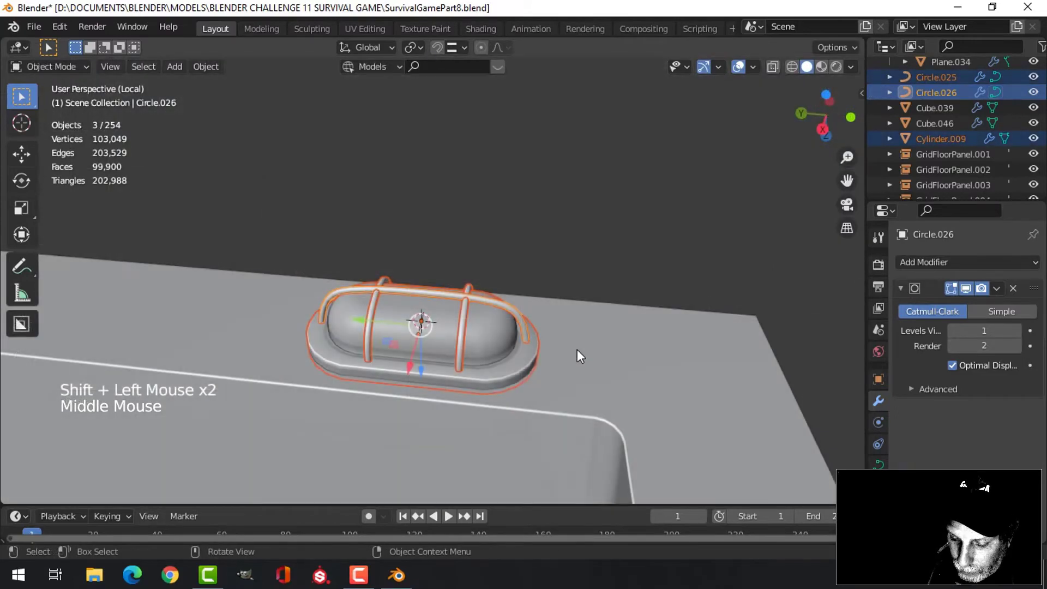
Exit local view to return to the whole corridor, keeping the fixture and both tube objects selected
{"action": "key", "text": "comma"}
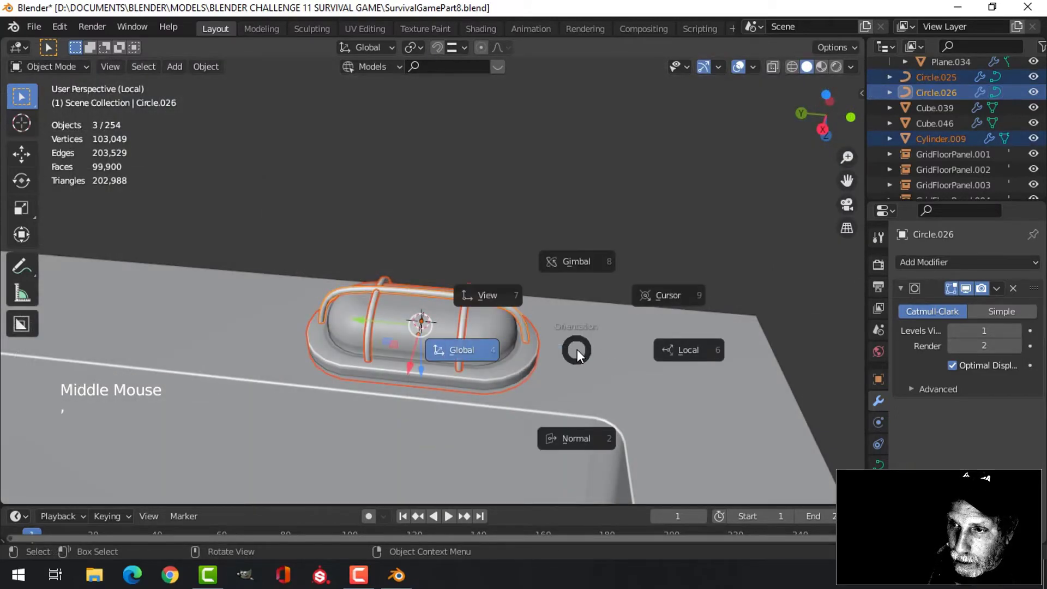
{"action": "key", "text": "m"}
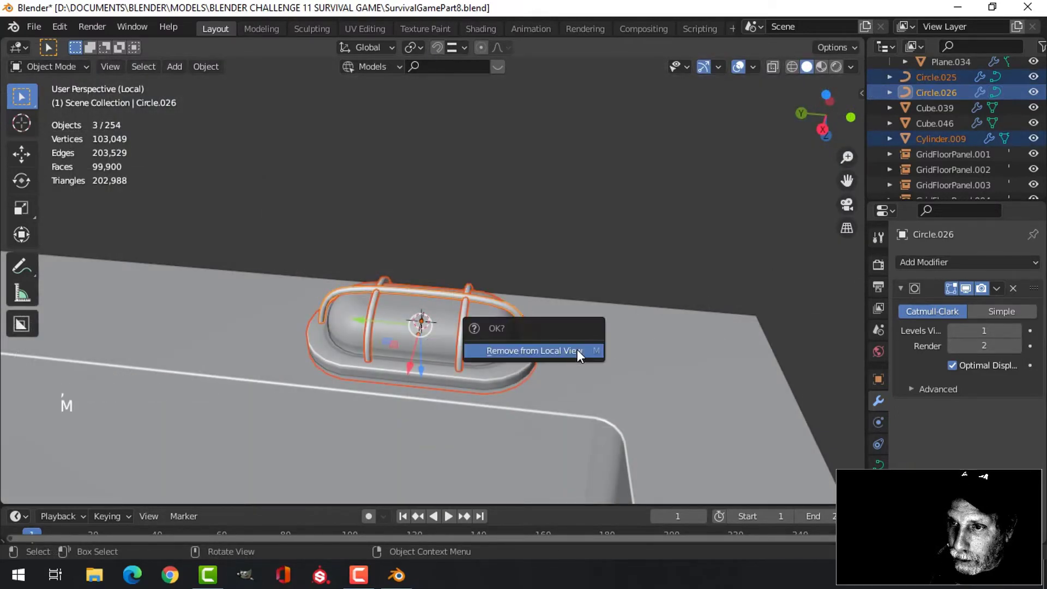
{"action": "key", "text": "slash"}
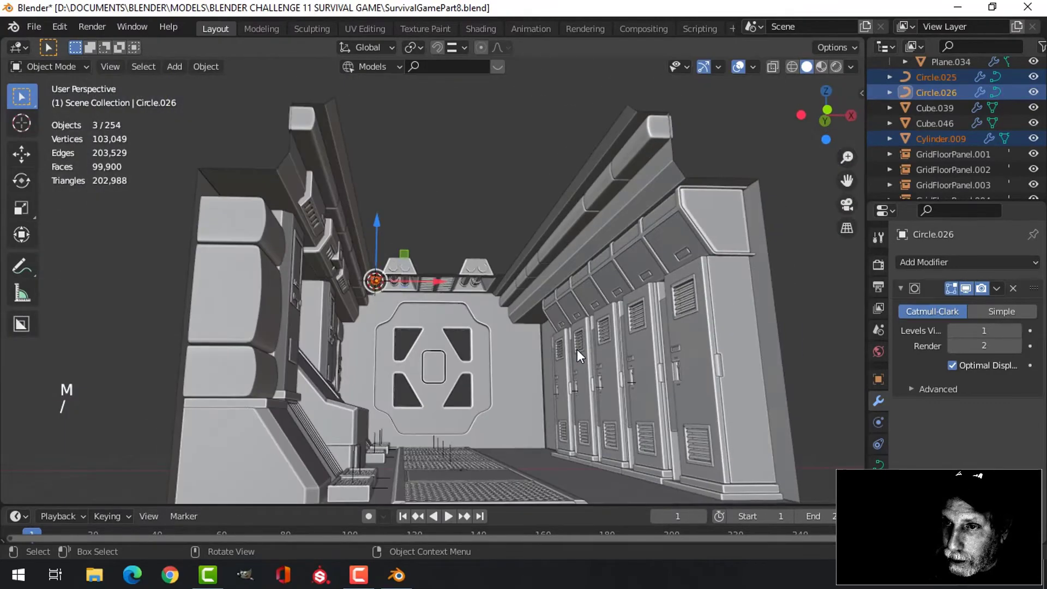
{"action": "scroll", "coordinate": [485, 328], "scroll_direction": "up", "scroll_amount": 6}
{"action": "middle_click_drag", "start_coordinate": [486, 326], "coordinate": [423, 283]}
{"action": "scroll", "coordinate": [424, 282], "scroll_direction": "up", "scroll_amount": 3}
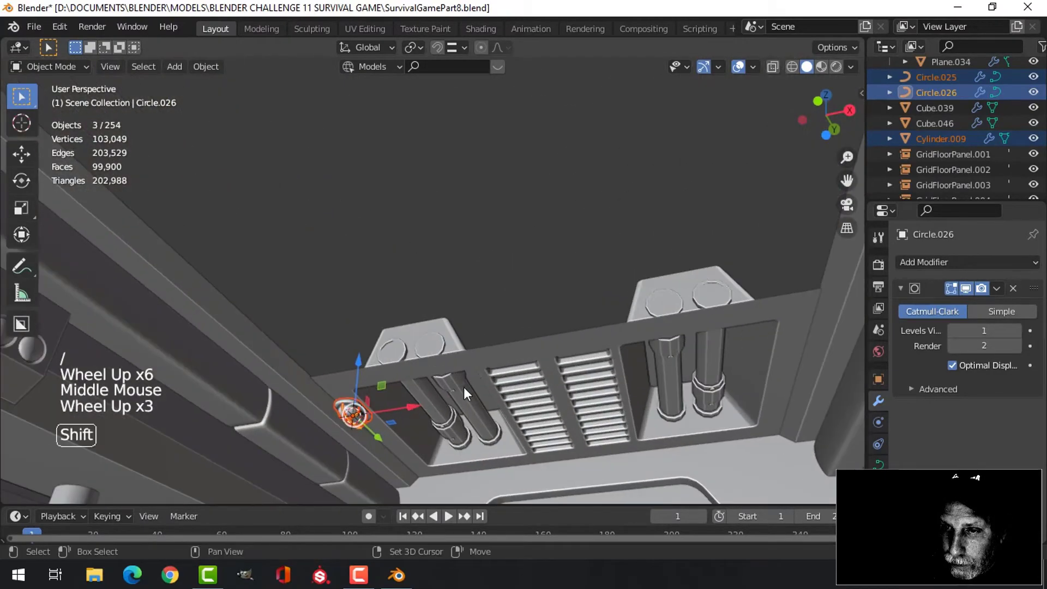
{"action": "middle_click_drag", "start_coordinate": [464, 387], "coordinate": [459, 273], "text": "shift"}
{"action": "middle_click_drag", "start_coordinate": [458, 272], "coordinate": [511, 326]}
Move the selected fixture and tubes to a new collection named CeilingLight
{"action": "key", "text": "m"}
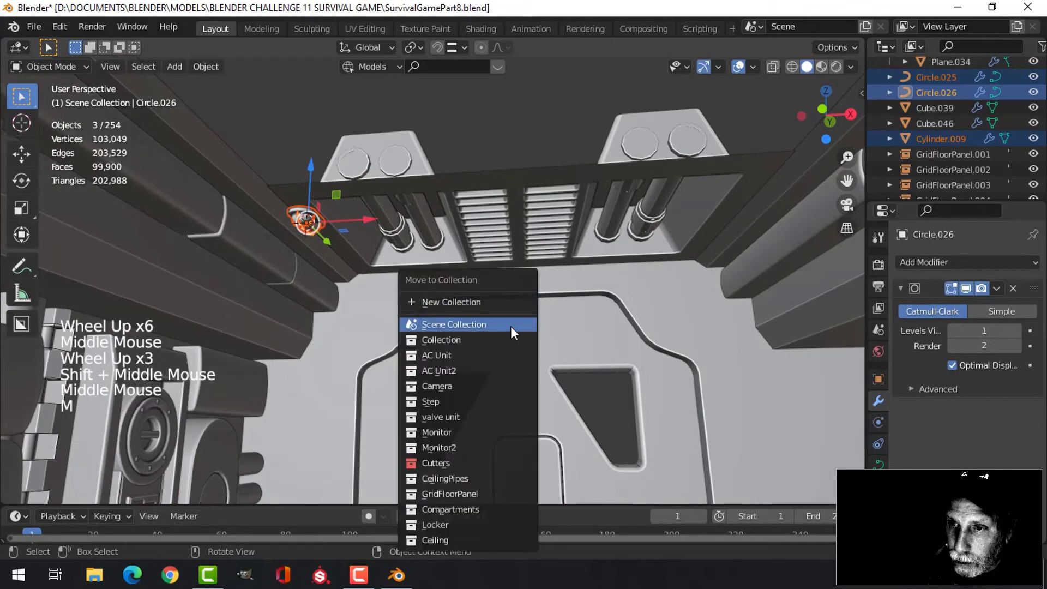
{"action": "left_click", "coordinate": [492, 303]}
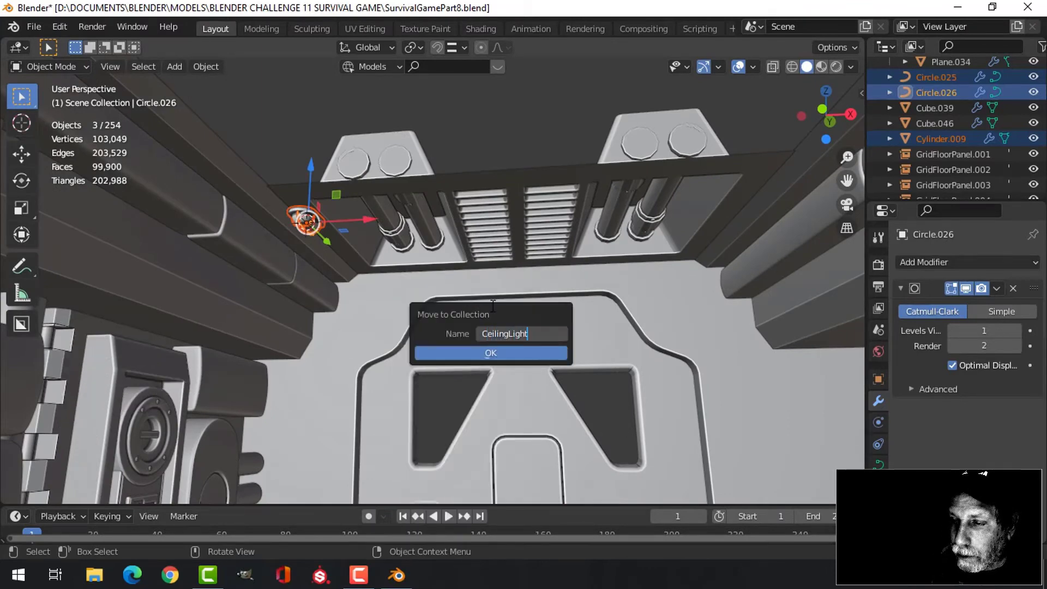
{"action": "key", "text": "Return"}
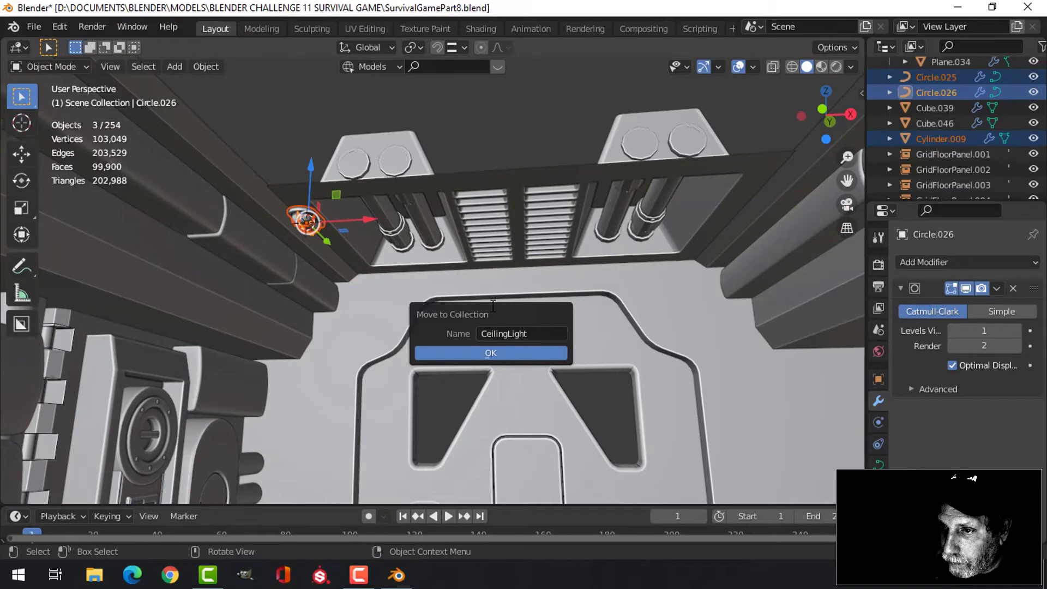
{"action": "left_click", "coordinate": [510, 354]}
Move the ceiling light along Y toward the middle of the ceiling panel's side rim
{"action": "scroll", "coordinate": [575, 313], "scroll_direction": "down", "scroll_amount": 3}
{"action": "mouse_move", "coordinate": [574, 313]}
{"action": "middle_mouse_down"}
{"action": "mouse_move", "coordinate": [467, 261]}
{"action": "mouse_move", "coordinate": [581, 324]}
{"action": "middle_mouse_up"}
{"action": "scroll", "coordinate": [583, 326], "scroll_direction": "up", "scroll_amount": 3}
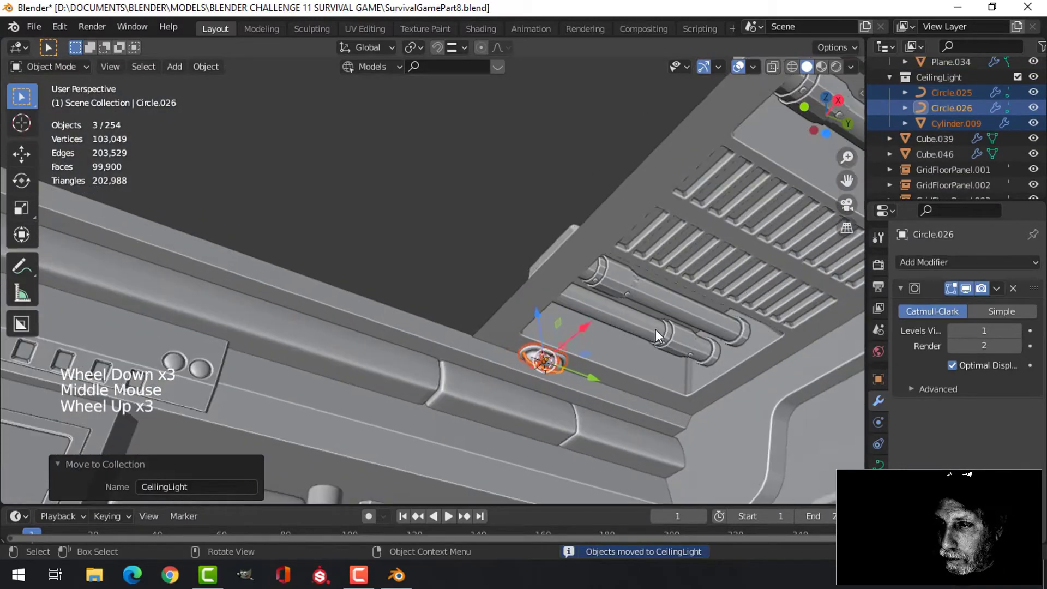
{"action": "middle_click_drag", "start_coordinate": [656, 330], "coordinate": [438, 324], "text": "shift"}
{"action": "scroll", "coordinate": [492, 352], "scroll_direction": "up", "scroll_amount": 6}
{"action": "middle_click_drag", "start_coordinate": [491, 351], "coordinate": [401, 373], "text": "shift"}
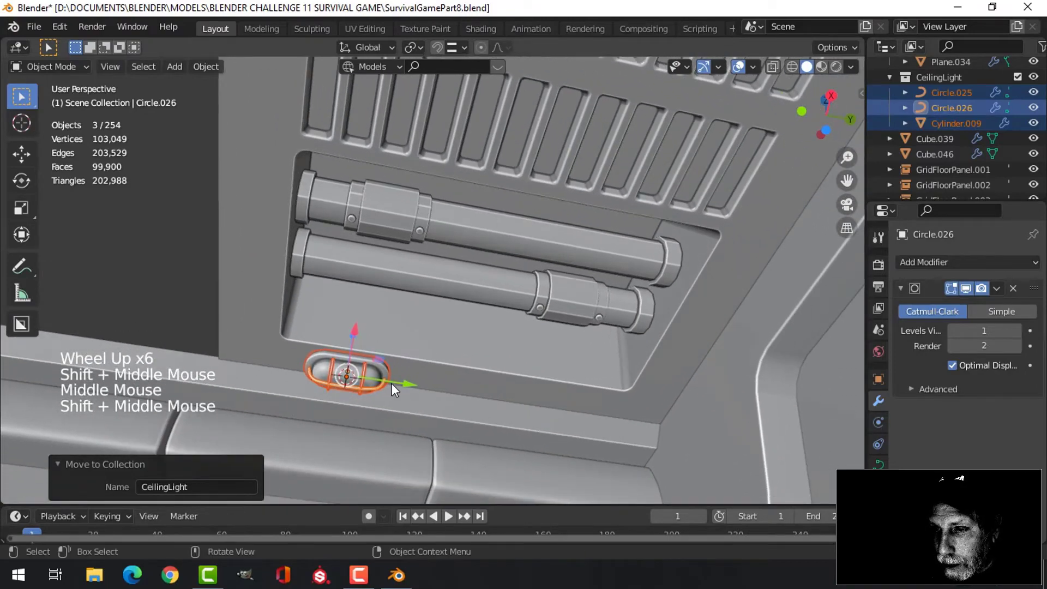
{"action": "left_click_drag", "start_coordinate": [412, 384], "coordinate": [535, 394]}
Add the ceiling panel to the selection, isolate it with the light in local view, and view both from below
{"action": "middle_click_drag", "start_coordinate": [534, 394], "coordinate": [502, 375]}
{"action": "left_click", "coordinate": [459, 296], "text": "shift"}
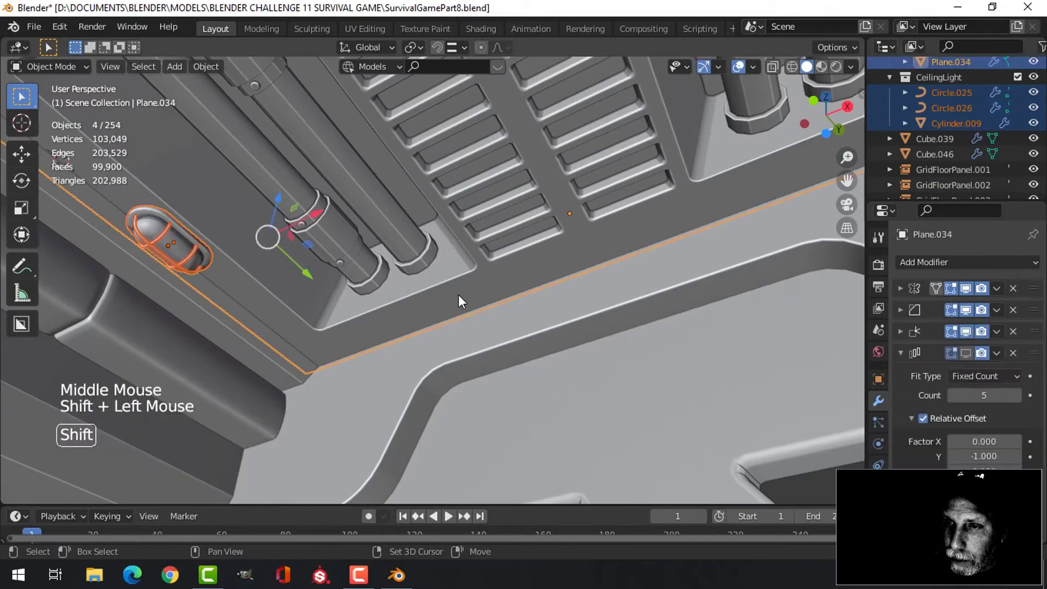
{"action": "key", "text": "KP_Divide"}
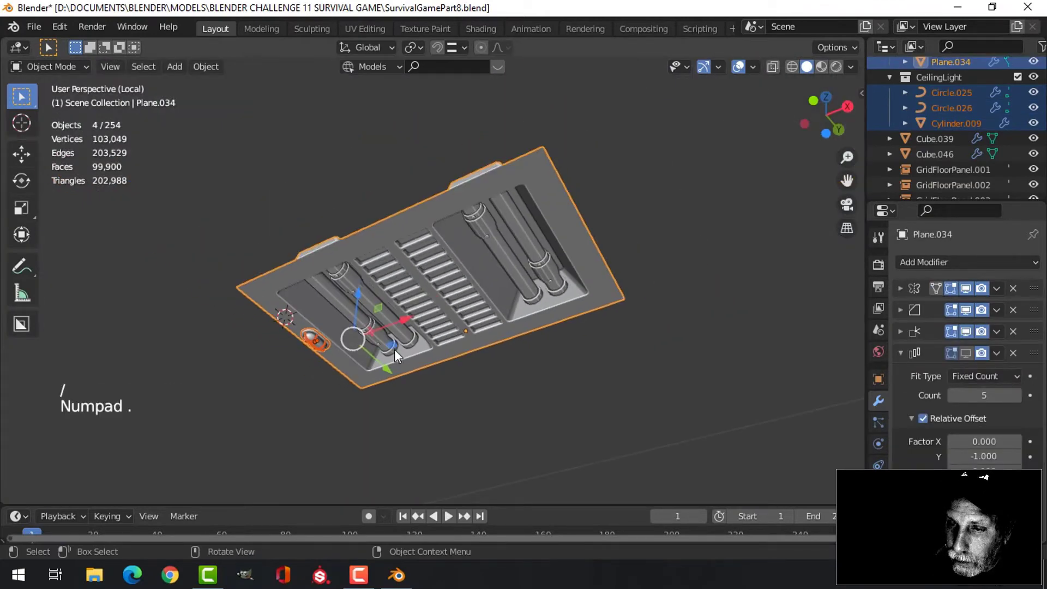
{"action": "scroll", "coordinate": [396, 348], "scroll_direction": "up", "scroll_amount": 4}
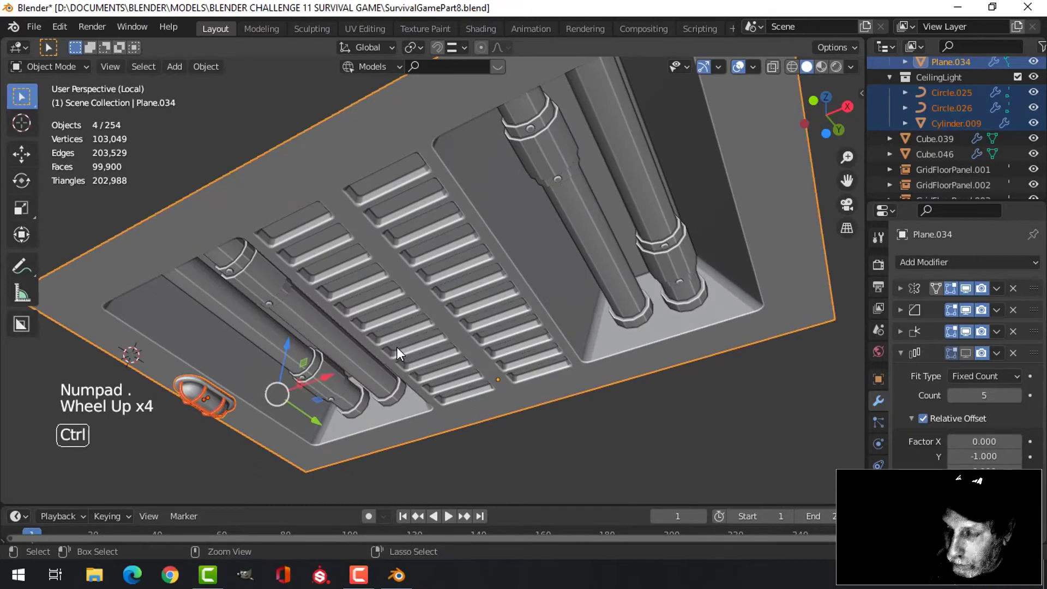
{"action": "key", "text": "ctrl+KP_7"}
{"action": "scroll", "coordinate": [397, 345], "scroll_direction": "down", "scroll_amount": 2}
{"action": "middle_click_drag", "start_coordinate": [227, 279], "coordinate": [404, 281], "text": "shift"}
{"action": "scroll", "coordinate": [406, 282], "scroll_direction": "up", "scroll_amount": 3}
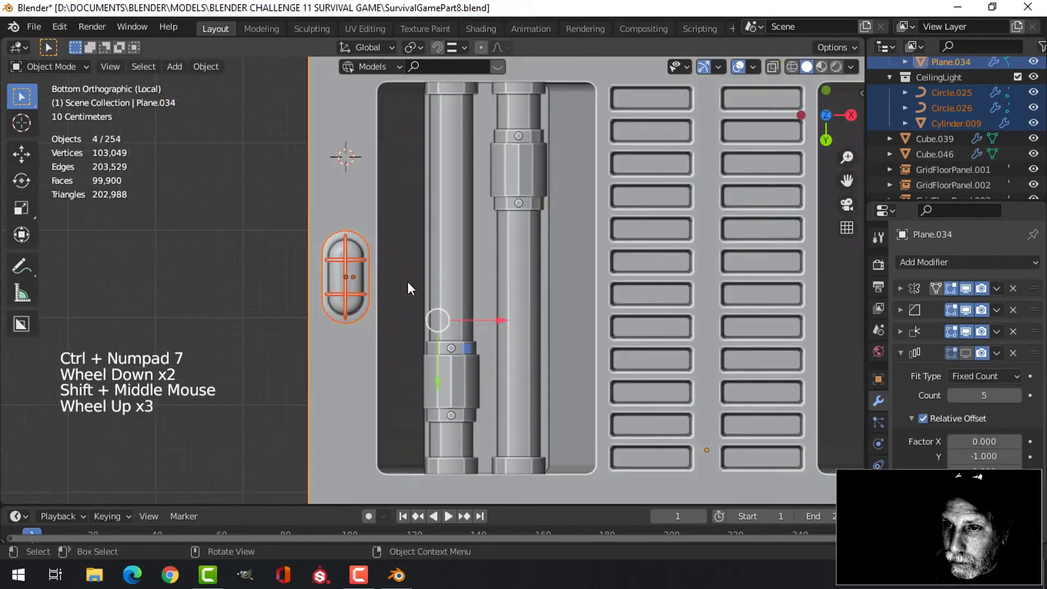
Select only the CeilingLight collection's objects and scale them uniformly to about 0.906
{"action": "key", "text": "alt+a"}
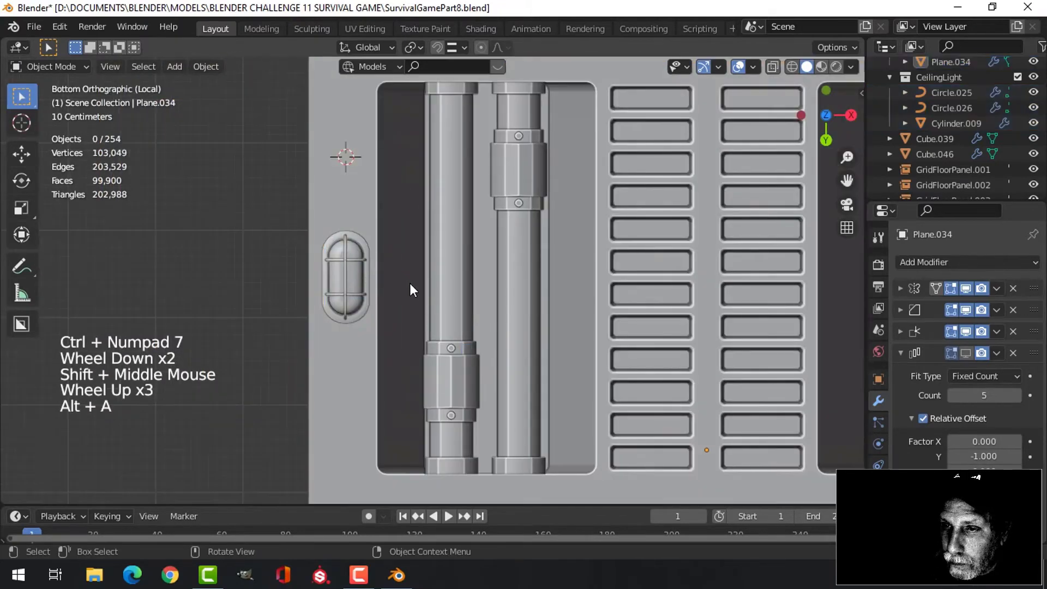
{"action": "left_click", "coordinate": [936, 78]}
{"action": "right_click", "coordinate": [937, 77]}
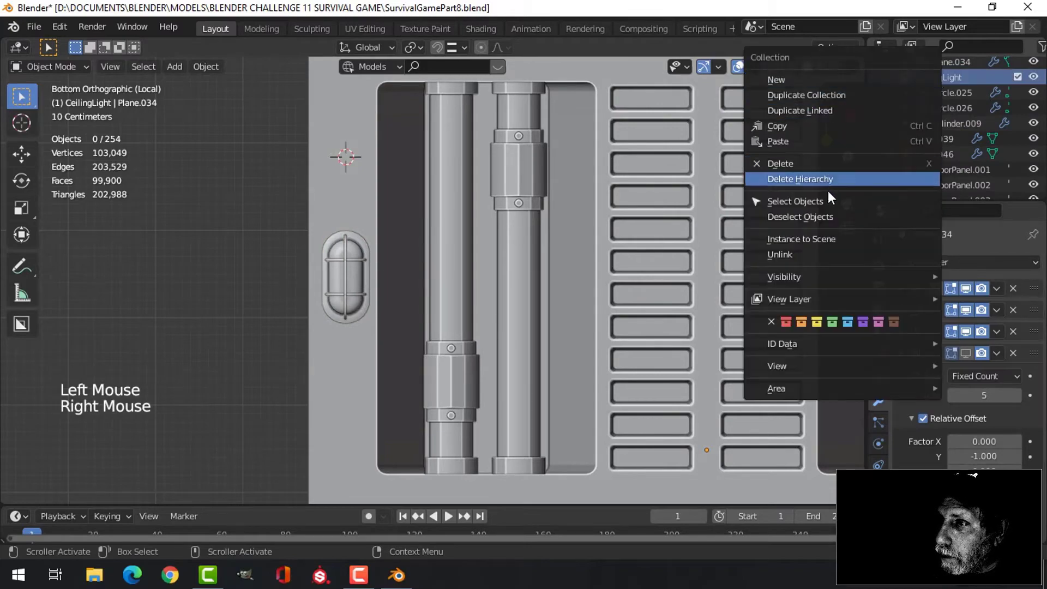
{"action": "left_click", "coordinate": [812, 201]}
{"action": "key", "text": "s"}
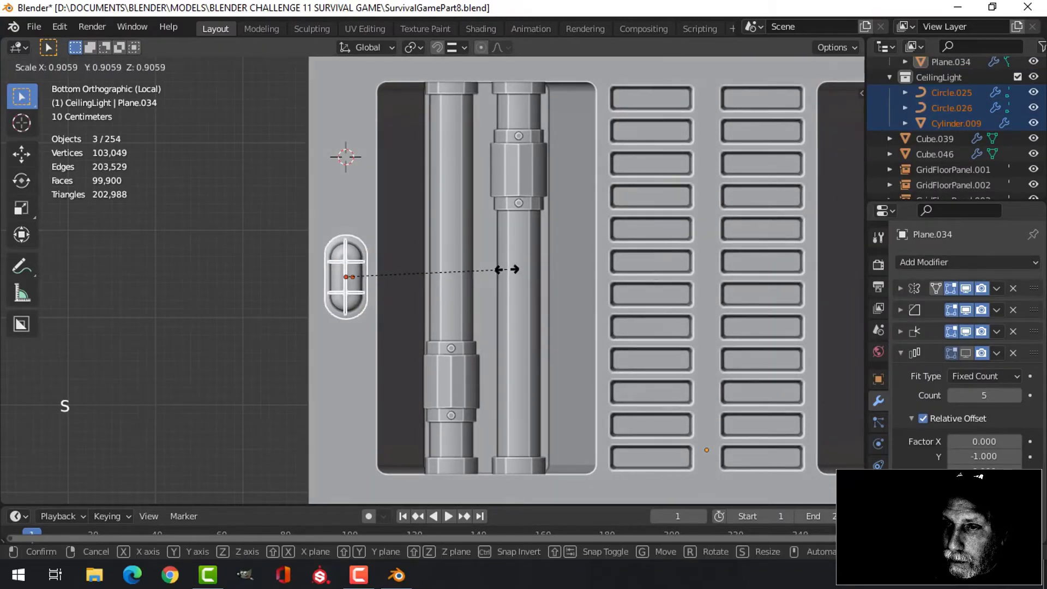
{"action": "left_click", "coordinate": [507, 269]}
{"action": "middle_click_drag", "start_coordinate": [507, 270], "coordinate": [508, 365]}
{"action": "scroll", "coordinate": [459, 388], "scroll_direction": "up", "scroll_amount": 2}
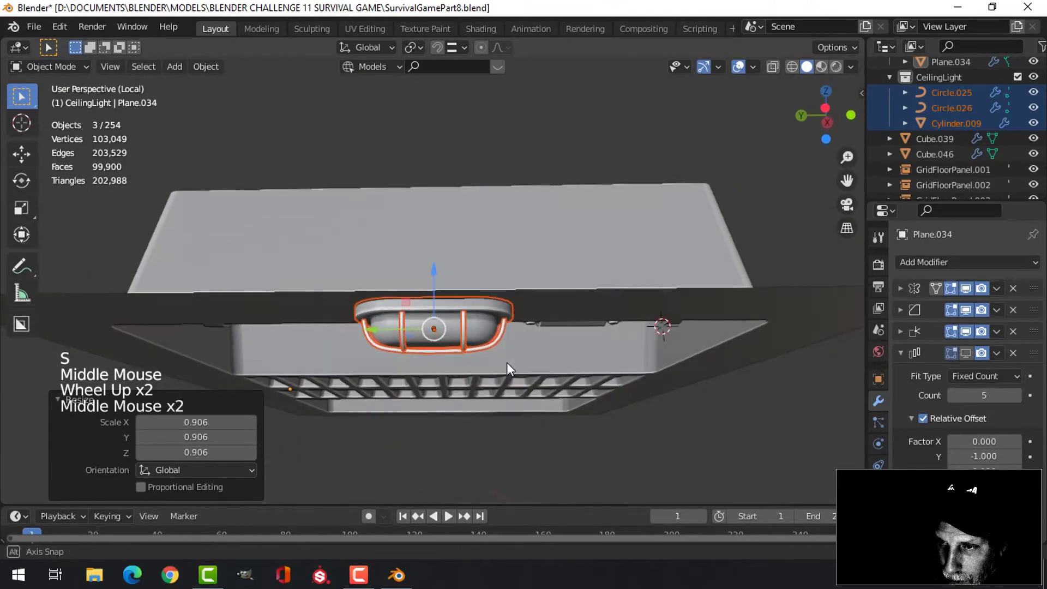
Raise the ceiling light about 0.005 m along Z against the panel rim and check it from below
{"action": "left_click_drag", "start_coordinate": [430, 271], "coordinate": [432, 261]}
{"action": "middle_click_drag", "start_coordinate": [432, 261], "coordinate": [460, 276]}
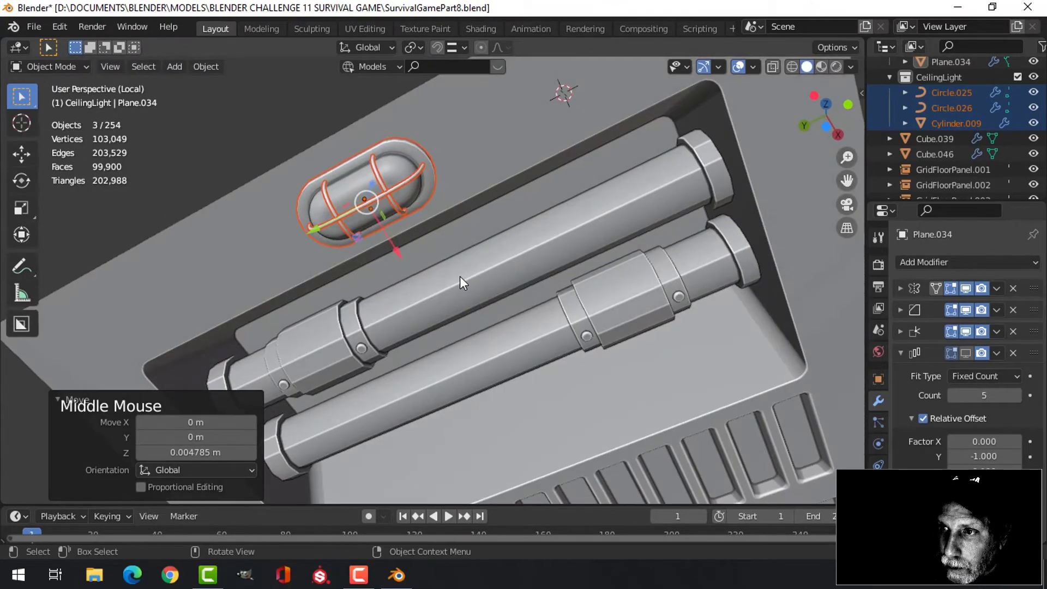
{"action": "scroll", "coordinate": [459, 276], "scroll_direction": "down", "scroll_amount": 2}
{"action": "middle_click_drag", "start_coordinate": [551, 204], "coordinate": [495, 188]}
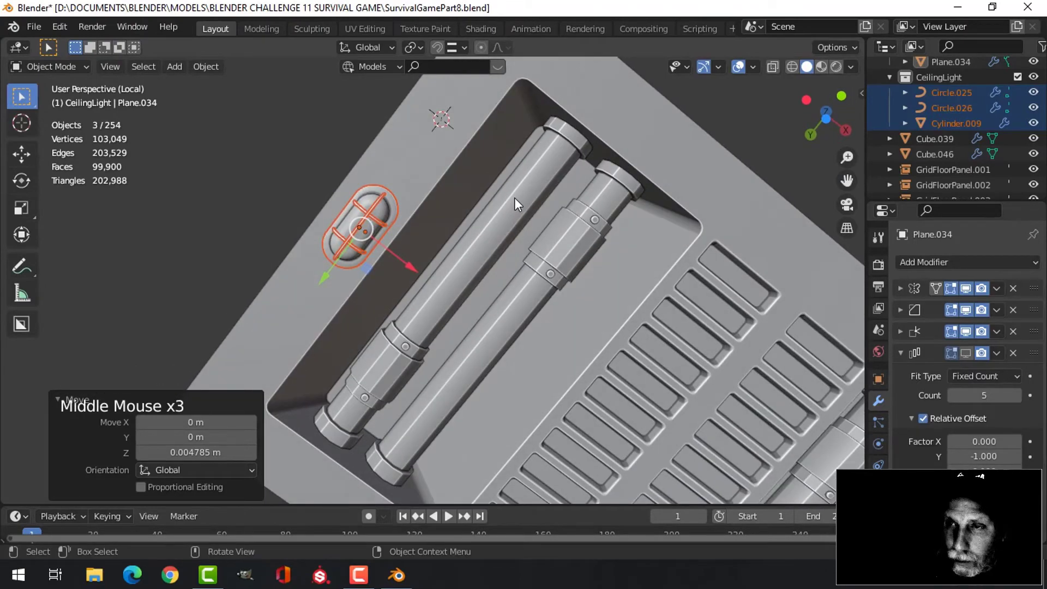
Add a 16-vertex circle mesh on the rim beside the light and scale its vertices by 0.158, then 0.782
{"action": "key", "text": "alt+a"}
{"action": "key", "text": "shift+a"}
{"action": "mouse_move", "coordinate": [512, 198]}
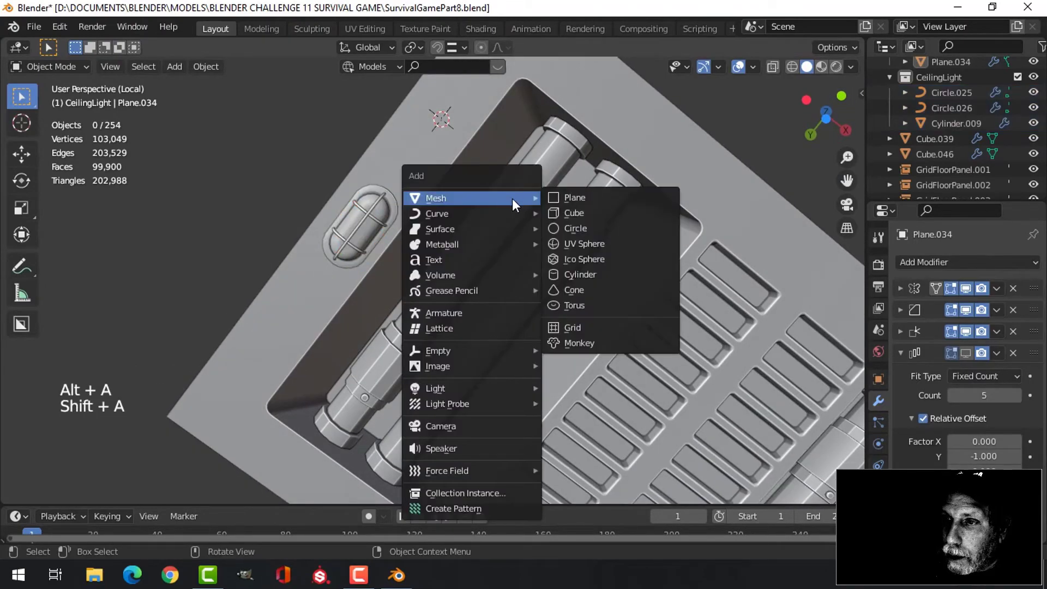
{"action": "left_click", "coordinate": [577, 228]}
{"action": "key", "text": "Tab"}
{"action": "key", "text": "s"}
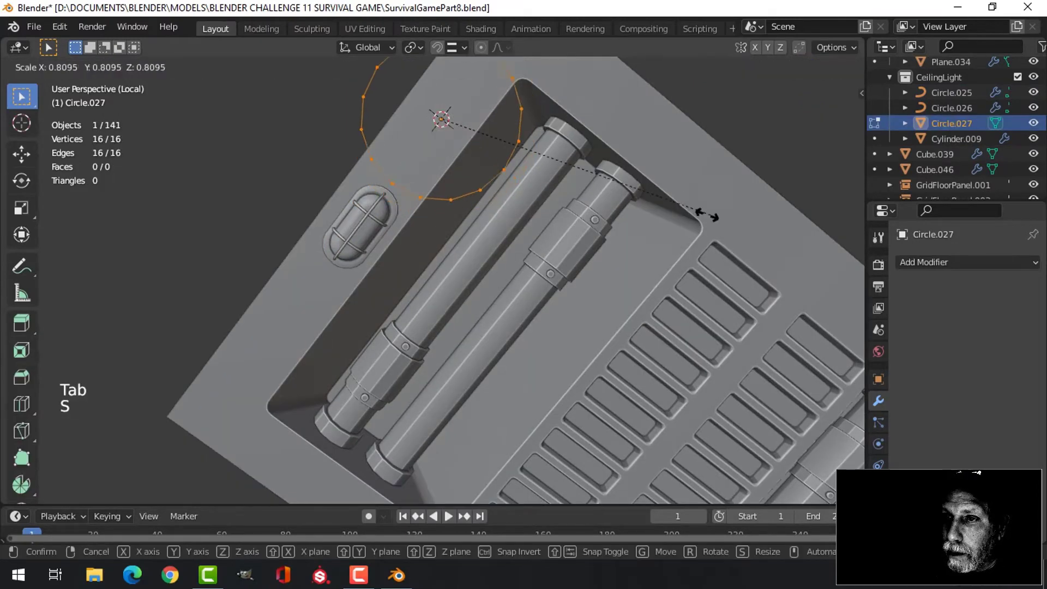
{"action": "left_click", "coordinate": [468, 169]}
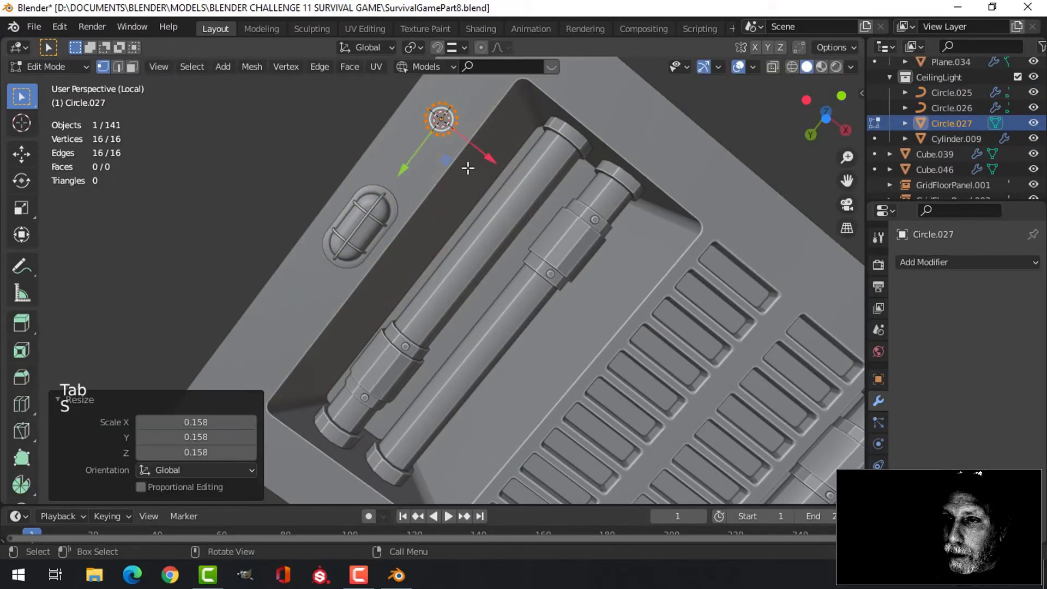
{"action": "key", "text": "s"}
{"action": "left_click", "coordinate": [489, 159]}
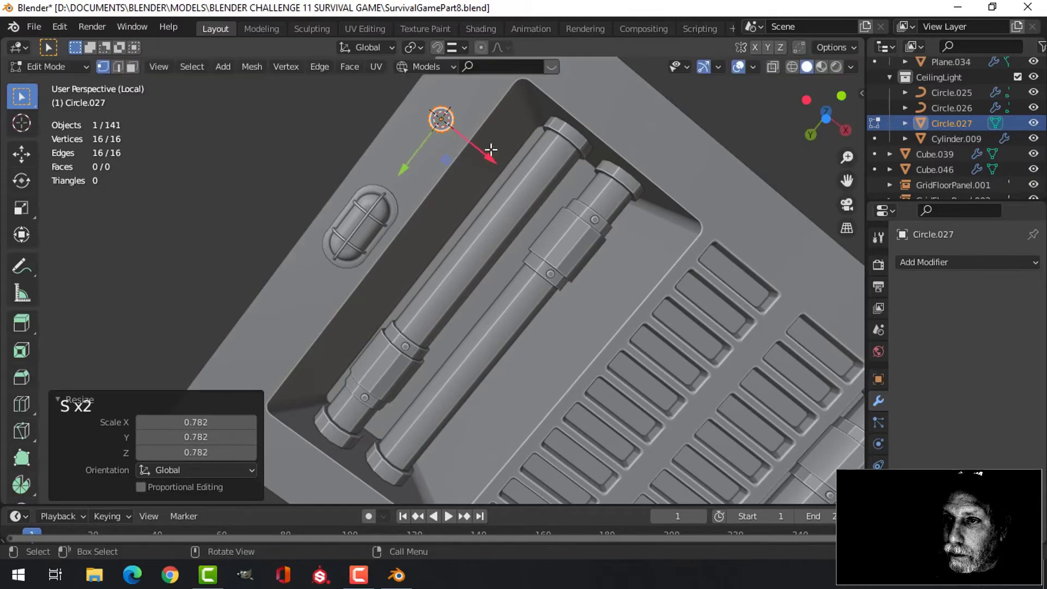
Extrude the small circle about 0.05 m upward along Z toward the ceiling rim
{"action": "middle_click_drag", "start_coordinate": [489, 158], "coordinate": [498, 310]}
{"action": "scroll", "coordinate": [565, 311], "scroll_direction": "up", "scroll_amount": 3}
{"action": "middle_click_drag", "start_coordinate": [565, 311], "coordinate": [544, 289], "text": "shift"}
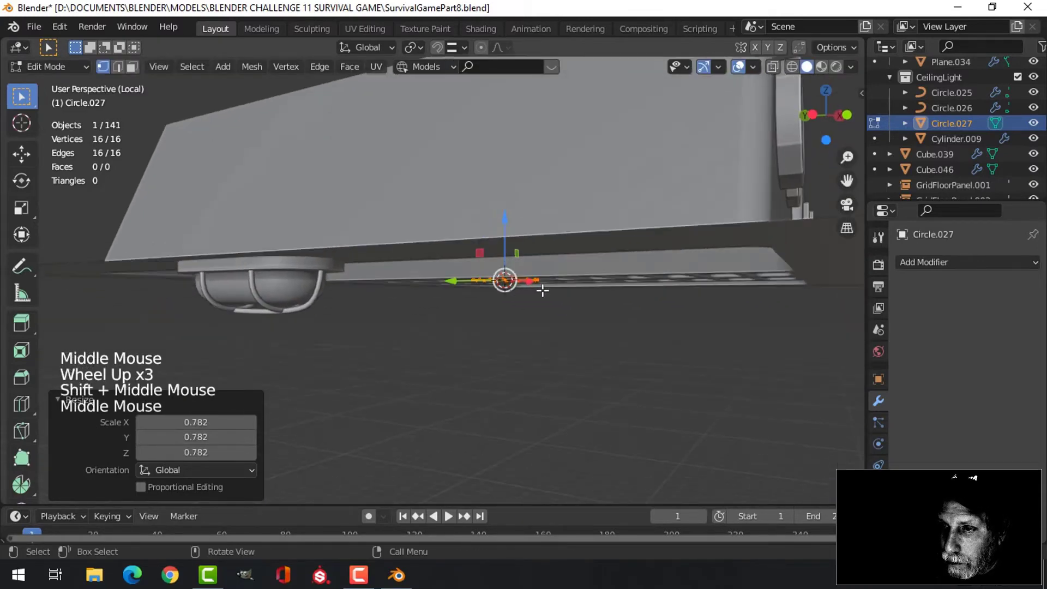
{"action": "key", "text": "e"}
{"action": "left_click_drag", "start_coordinate": [507, 225], "coordinate": [509, 214]}
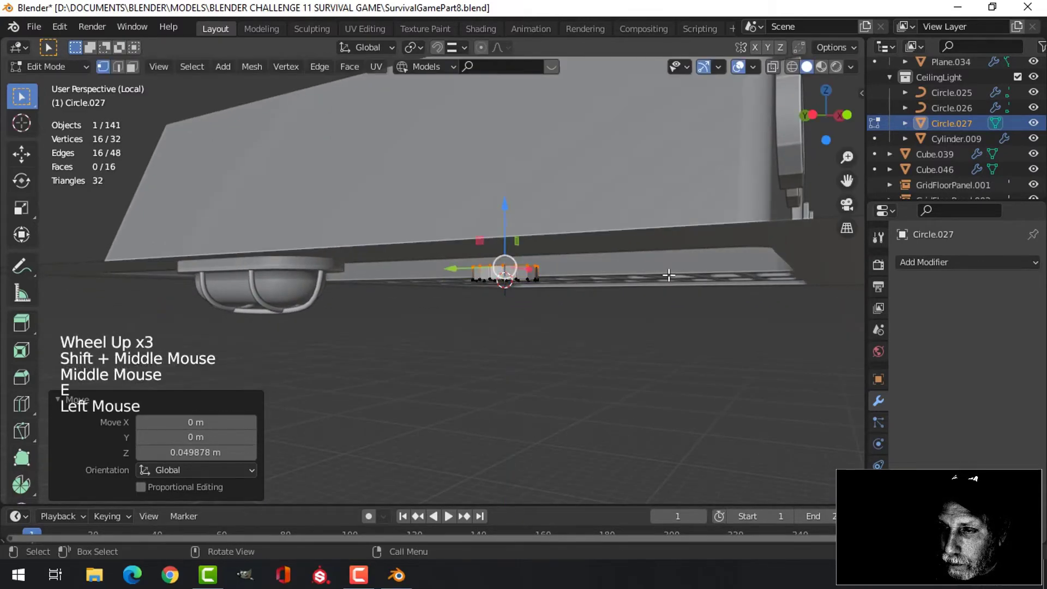
Extrude the upper edge loop outward at a scale of 1.259, then upward to form a thick flange
{"action": "key", "text": "e"}
{"action": "key", "text": "s"}
{"action": "left_click", "coordinate": [711, 277]}
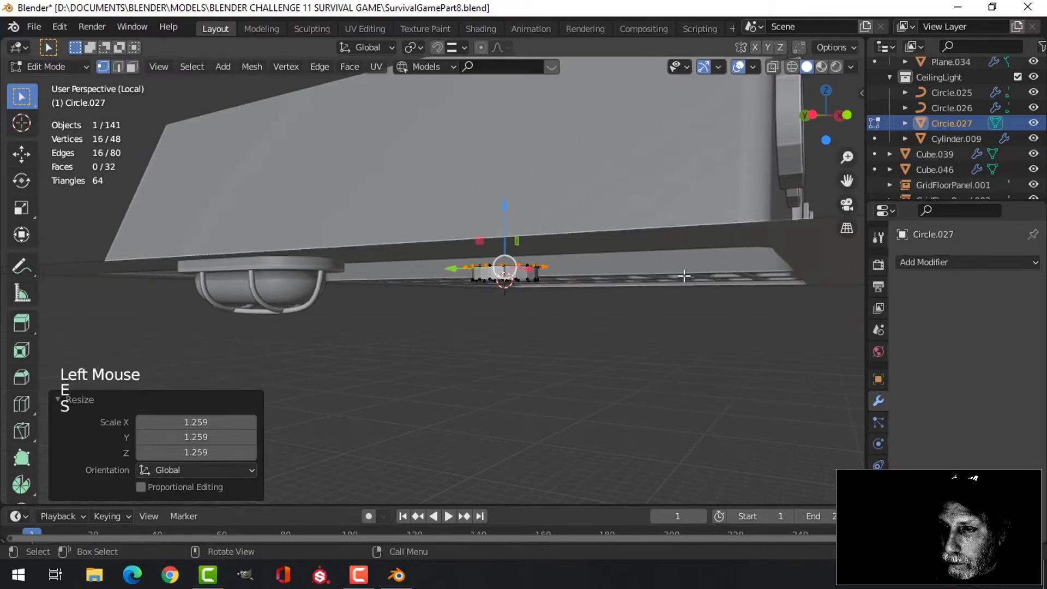
{"action": "middle_click_drag", "start_coordinate": [711, 277], "coordinate": [656, 303]}
{"action": "key", "text": "e"}
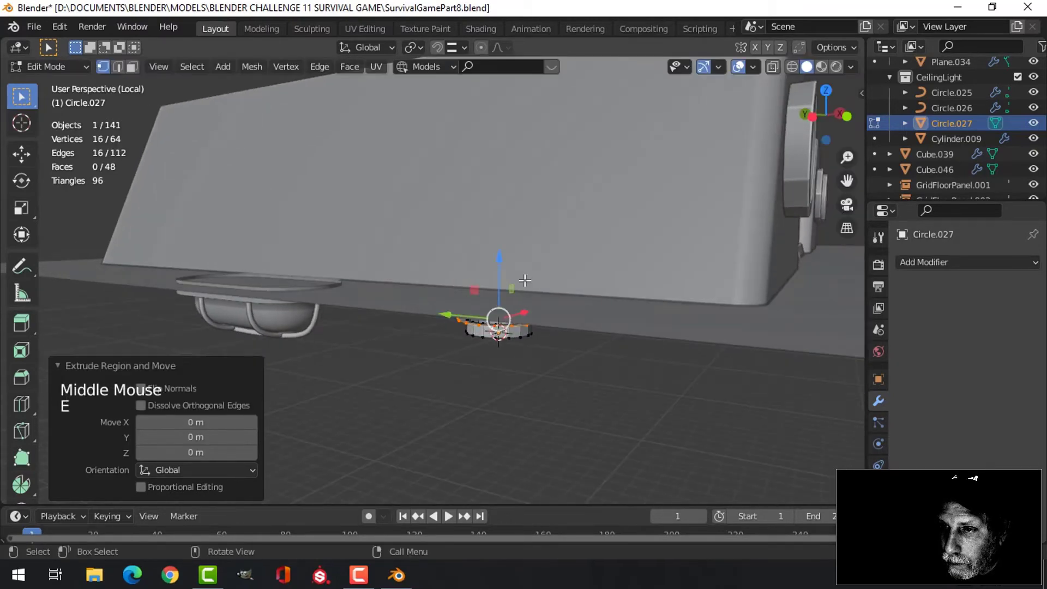
{"action": "left_click", "coordinate": [503, 257]}
Fill the fixture's open bottom with a face and bevel its edge 0.0251 m wide with 3 segments
{"action": "middle_click_drag", "start_coordinate": [584, 327], "coordinate": [519, 319]}
{"action": "scroll", "coordinate": [520, 319], "scroll_direction": "up", "scroll_amount": 1}
{"action": "key", "text": "alt+a"}
{"action": "left_click", "coordinate": [475, 283], "text": "alt+shift"}
{"action": "key", "text": "f"}
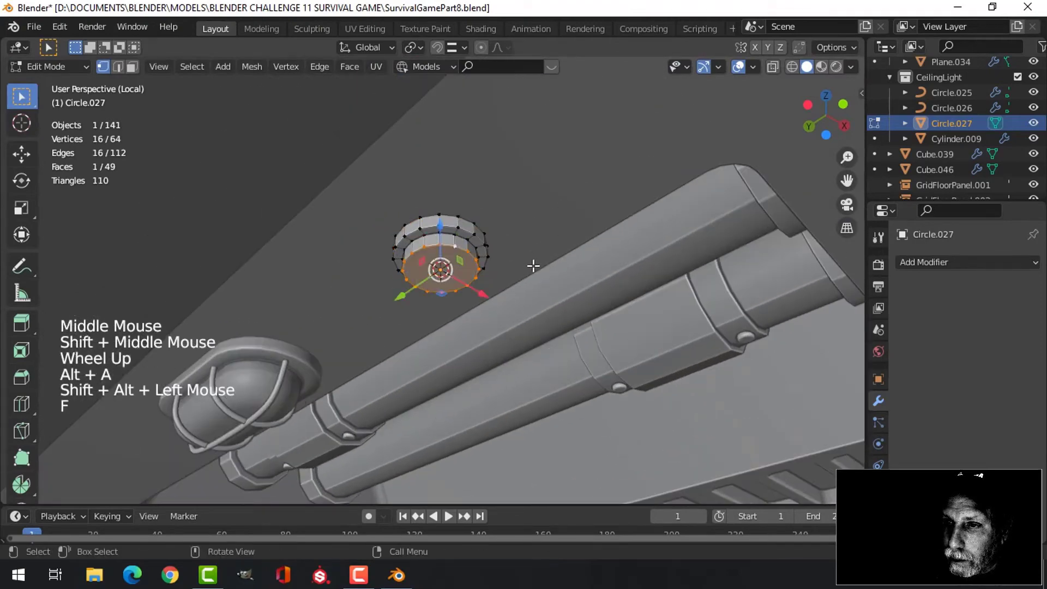
{"action": "key", "text": "ctrl+b"}
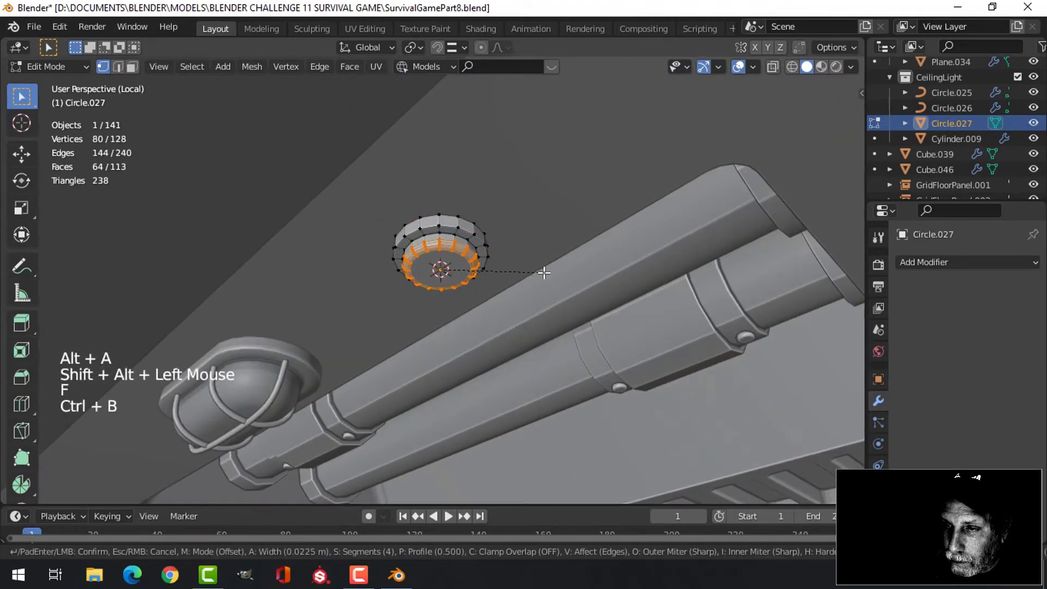
{"action": "left_click", "coordinate": [544, 273]}
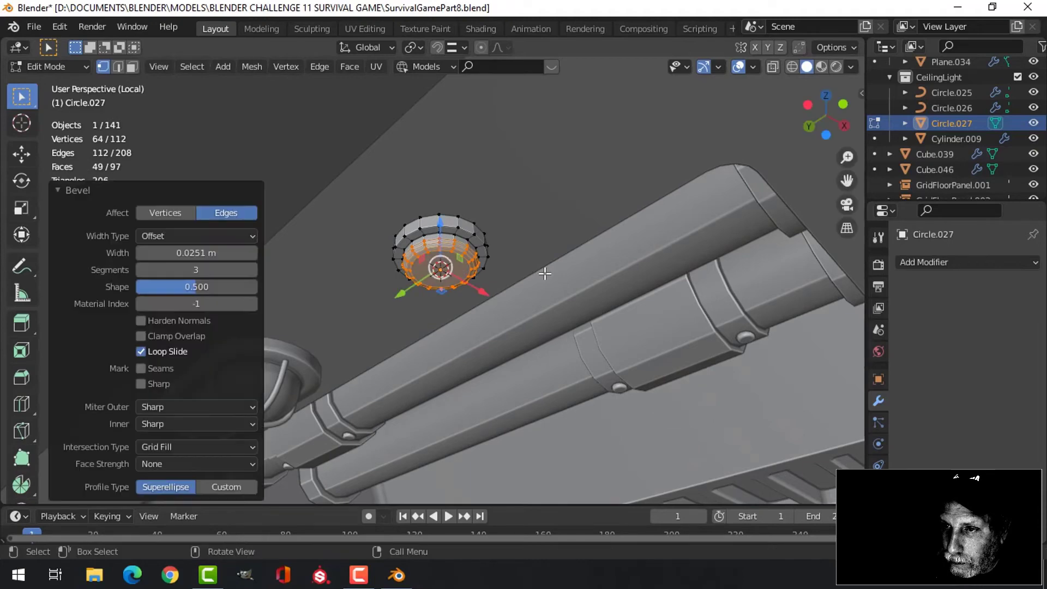
Shade the small round fixture smooth and raise it along Z to sit against the ceiling panel rim
{"action": "key", "text": "Tab"}
{"action": "right_click", "coordinate": [443, 240]}
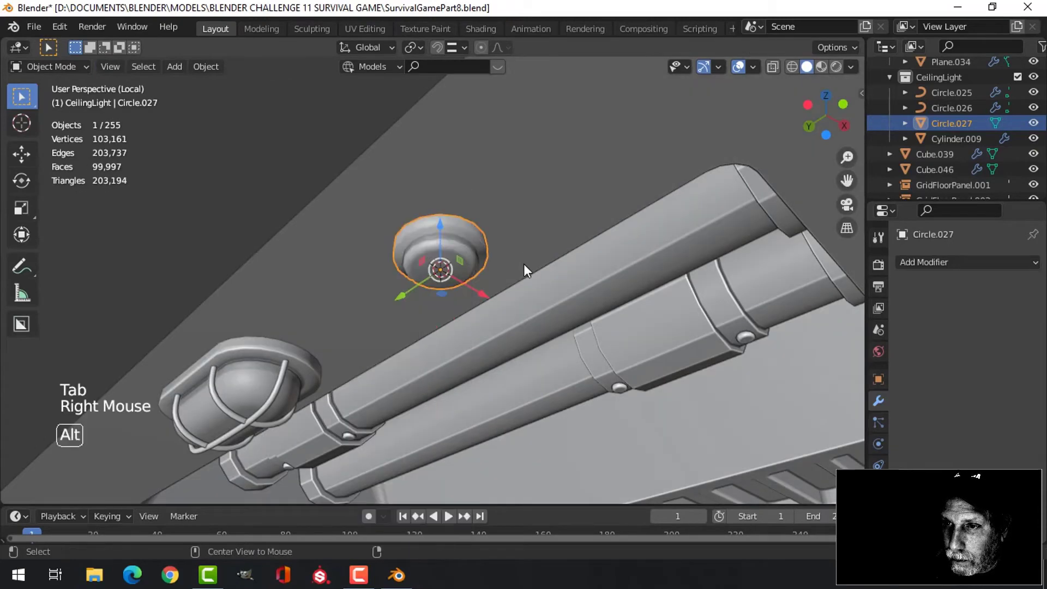
{"action": "key", "text": "alt+a"}
{"action": "middle_click_drag", "start_coordinate": [523, 263], "coordinate": [497, 296]}
{"action": "left_click", "coordinate": [461, 333]}
{"action": "middle_click_drag", "start_coordinate": [461, 333], "coordinate": [503, 397]}
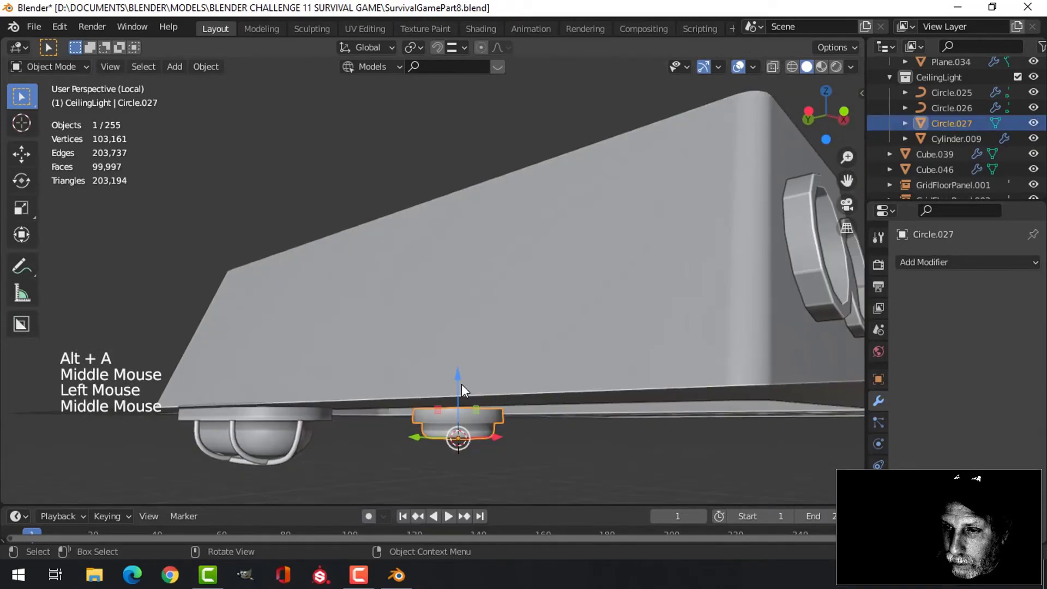
{"action": "left_click_drag", "start_coordinate": [457, 373], "coordinate": [474, 388]}
{"action": "scroll", "coordinate": [479, 404], "scroll_direction": "down", "scroll_amount": 3}
{"action": "key", "text": "alt+a"}
Duplicate the small round fixture and move the copy along Y to the opposite side of the caged light
{"action": "middle_click_drag", "start_coordinate": [479, 404], "coordinate": [489, 156]}
{"action": "scroll", "coordinate": [473, 325], "scroll_direction": "down", "scroll_amount": 2}
{"action": "left_click", "coordinate": [464, 147]}
{"action": "middle_click_drag", "start_coordinate": [532, 256], "coordinate": [521, 283]}
{"action": "key", "text": "shift+d"}
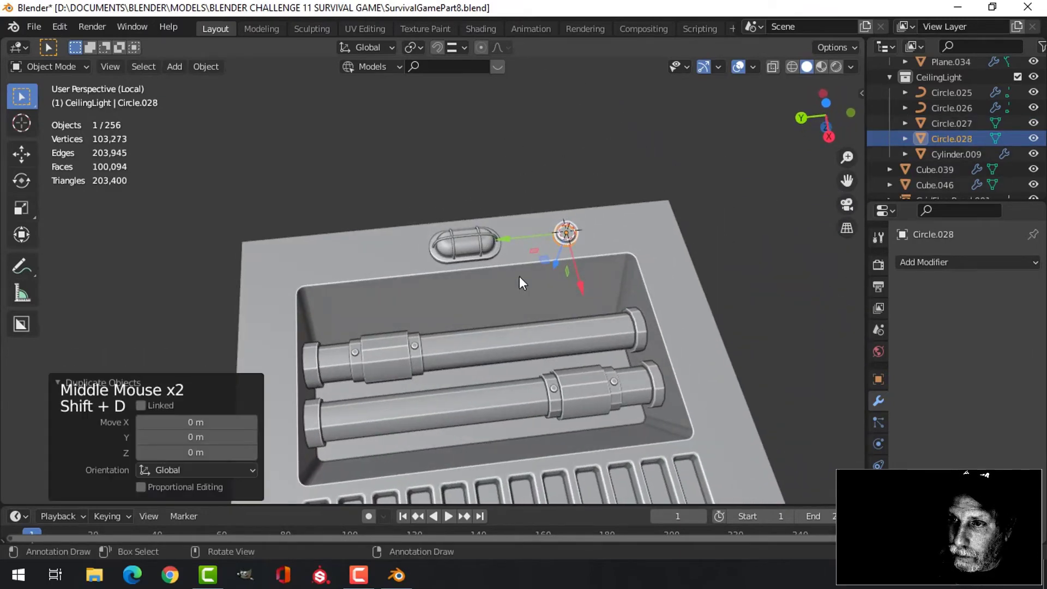
{"action": "left_click_drag", "start_coordinate": [504, 238], "coordinate": [272, 267]}
{"action": "key", "text": "alt+a"}
{"action": "middle_click_drag", "start_coordinate": [367, 288], "coordinate": [423, 347]}
{"action": "middle_click_drag", "start_coordinate": [495, 292], "coordinate": [497, 272]}
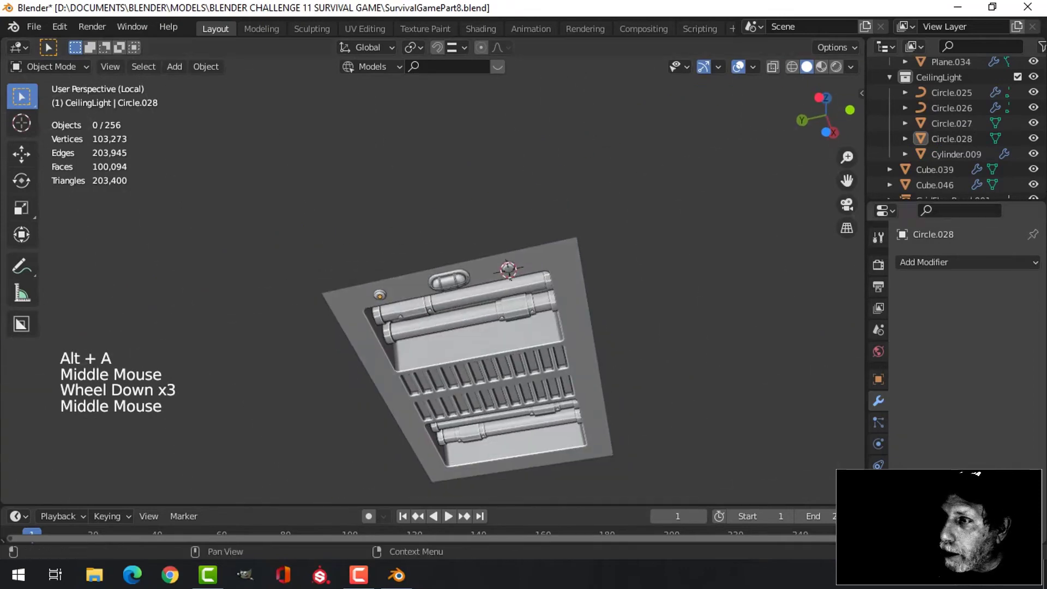
Collapse the CeilingLight collection in the outliner and save the file
{"action": "left_click", "coordinate": [890, 78]}
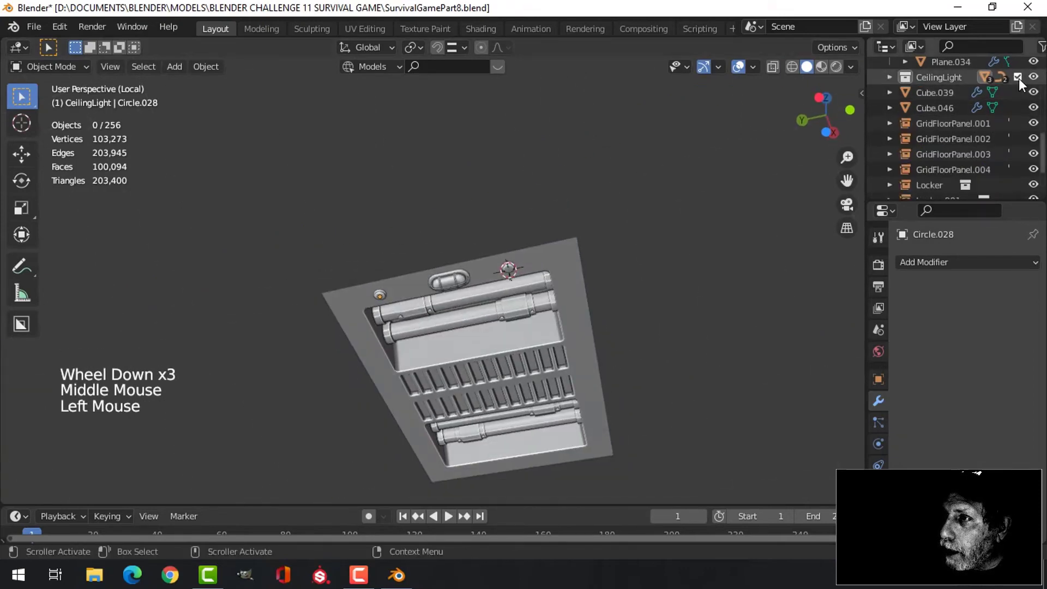
{"action": "left_click", "coordinate": [1034, 78]}
{"action": "middle_click_drag", "start_coordinate": [617, 243], "coordinate": [640, 270]}
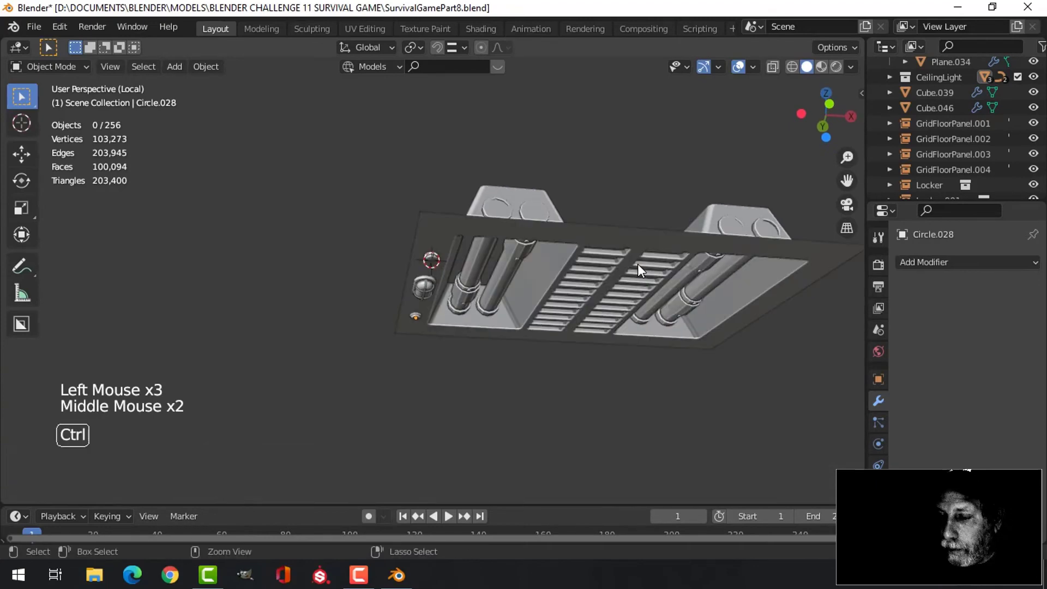
{"action": "key", "text": "ctrl+s"}
{"action": "scroll", "coordinate": [637, 264], "scroll_direction": "down", "scroll_amount": 1}
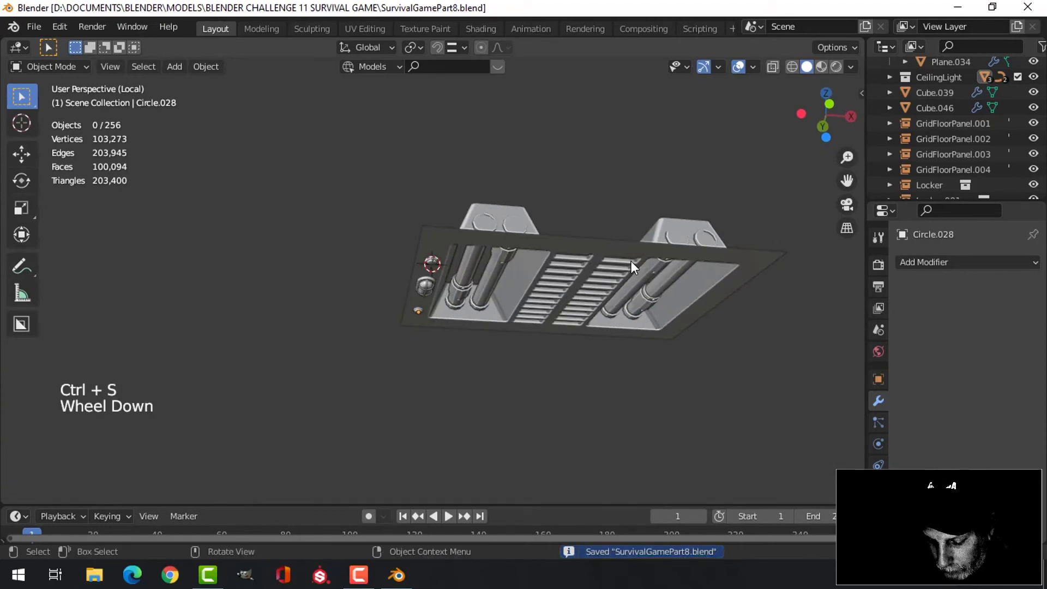
Leave local view and examine the ceiling fixtures in the context of the whole corridor
{"action": "key", "text": "slash"}
{"action": "scroll", "coordinate": [536, 273], "scroll_direction": "down", "scroll_amount": 1}
{"action": "middle_click_drag", "start_coordinate": [529, 274], "coordinate": [479, 259]}
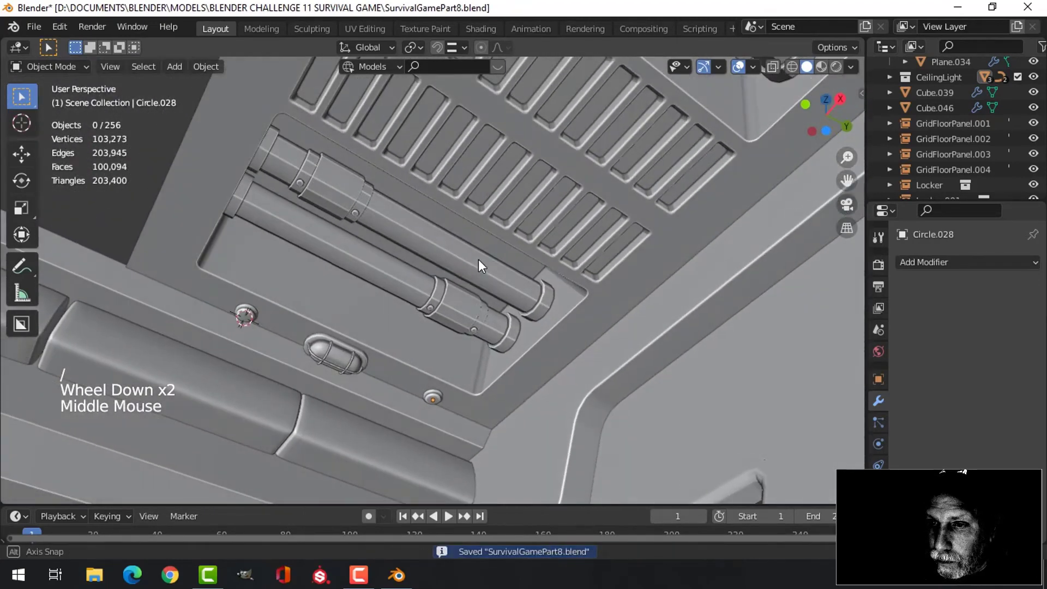
{"action": "scroll", "coordinate": [532, 304], "scroll_direction": "down", "scroll_amount": 1}
{"action": "middle_click_drag", "start_coordinate": [532, 304], "coordinate": [512, 264], "text": "shift"}
{"action": "middle_click_drag", "start_coordinate": [508, 273], "coordinate": [390, 349]}
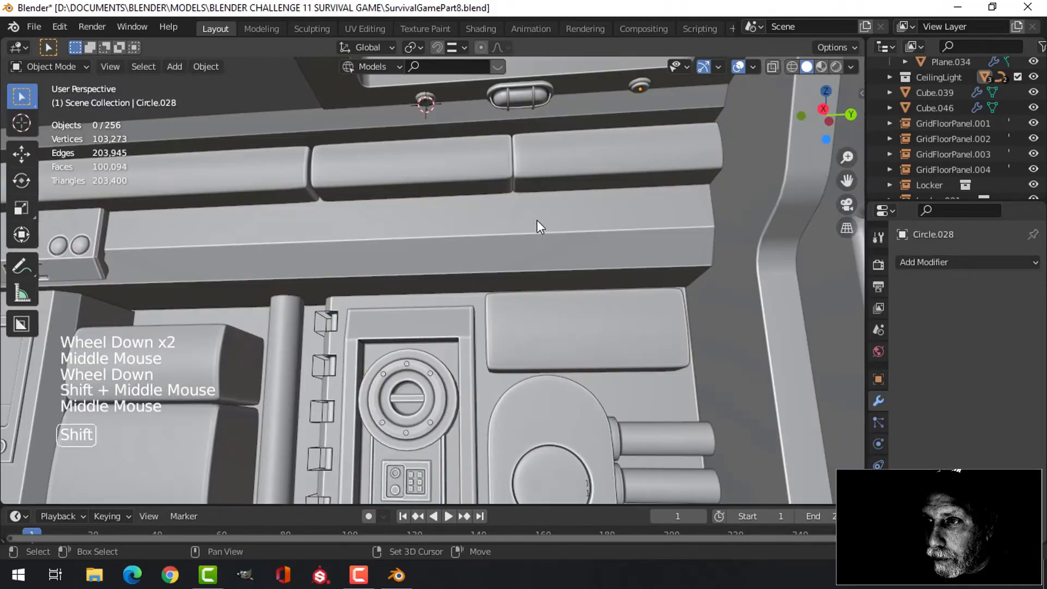
{"action": "middle_click_drag", "start_coordinate": [537, 221], "coordinate": [518, 262], "text": "shift"}
{"action": "middle_click_drag", "start_coordinate": [518, 261], "coordinate": [578, 338]}
{"action": "scroll", "coordinate": [542, 295], "scroll_direction": "down", "scroll_amount": 4}
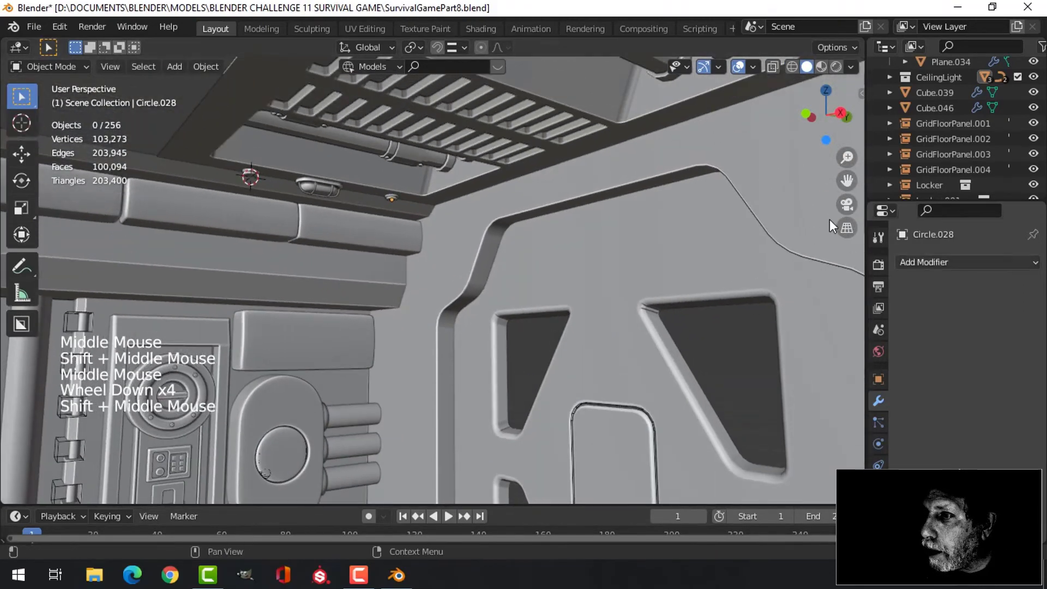
Enable the ceiling panel's array modifier in the viewport and deselect everything
{"action": "left_click", "coordinate": [551, 97]}
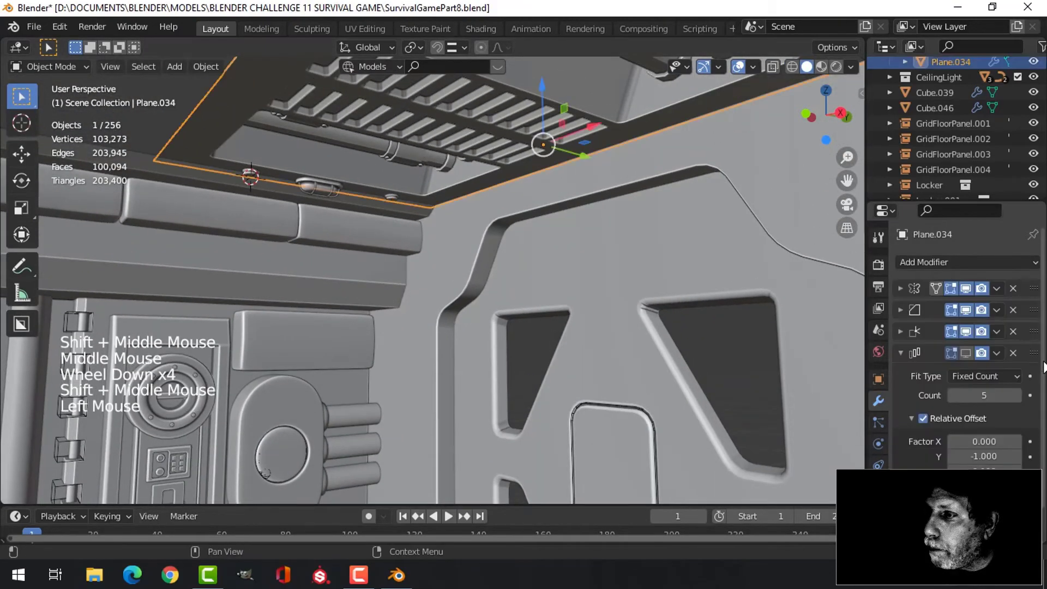
{"action": "left_click", "coordinate": [966, 352]}
{"action": "scroll", "coordinate": [586, 292], "scroll_direction": "down", "scroll_amount": 3}
{"action": "middle_click_drag", "start_coordinate": [586, 292], "coordinate": [512, 241]}
{"action": "key", "text": "alt+a"}
Convert the ceiling light's wire cage curves to meshes
{"action": "middle_click_drag", "start_coordinate": [469, 268], "coordinate": [517, 266], "text": "shift"}
{"action": "middle_click_drag", "start_coordinate": [406, 263], "coordinate": [558, 323]}
{"action": "scroll", "coordinate": [413, 266], "scroll_direction": "up", "scroll_amount": 3}
{"action": "scroll", "coordinate": [509, 303], "scroll_direction": "down", "scroll_amount": 2}
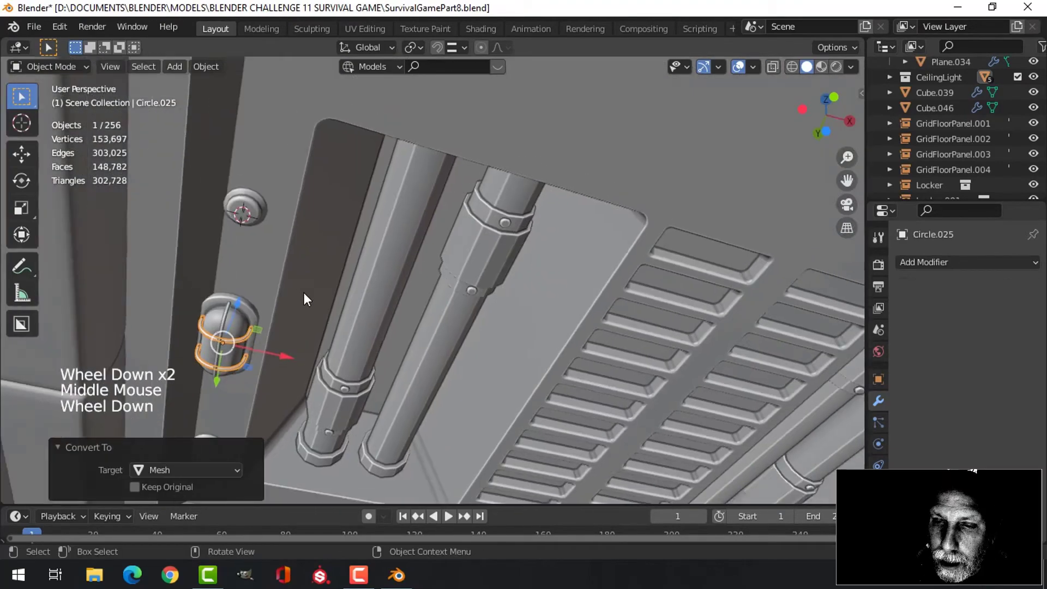
{"action": "scroll", "coordinate": [303, 293], "scroll_direction": "down", "scroll_amount": 2}
{"action": "middle_click_drag", "start_coordinate": [303, 292], "coordinate": [398, 213], "text": "shift"}
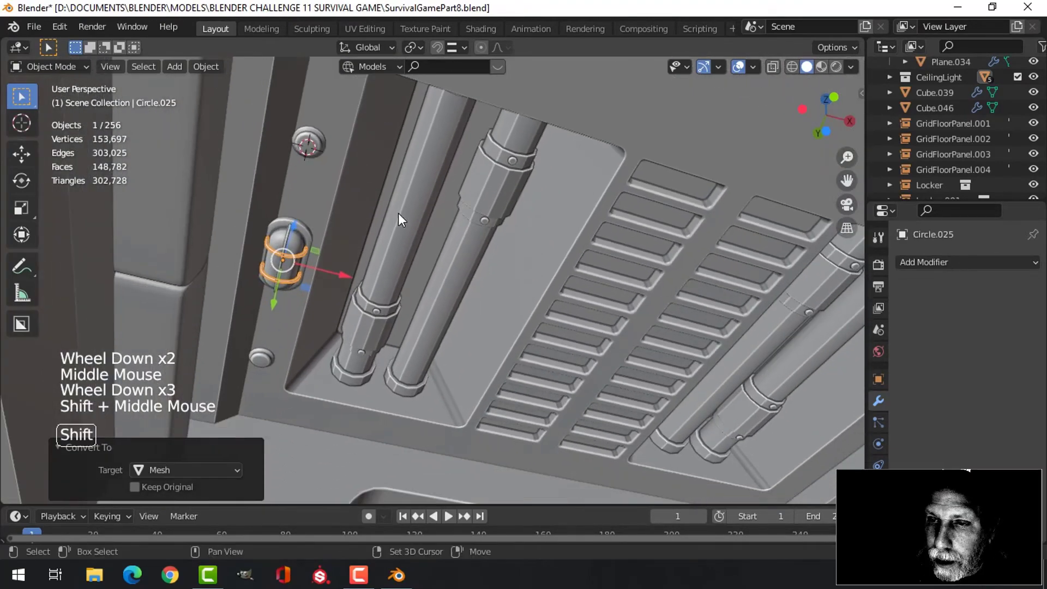
Select all objects in the CeilingLight collection, move them about 0.1 m along X and scale them to 0.769
{"action": "left_click", "coordinate": [955, 73]}
{"action": "right_click", "coordinate": [956, 74]}
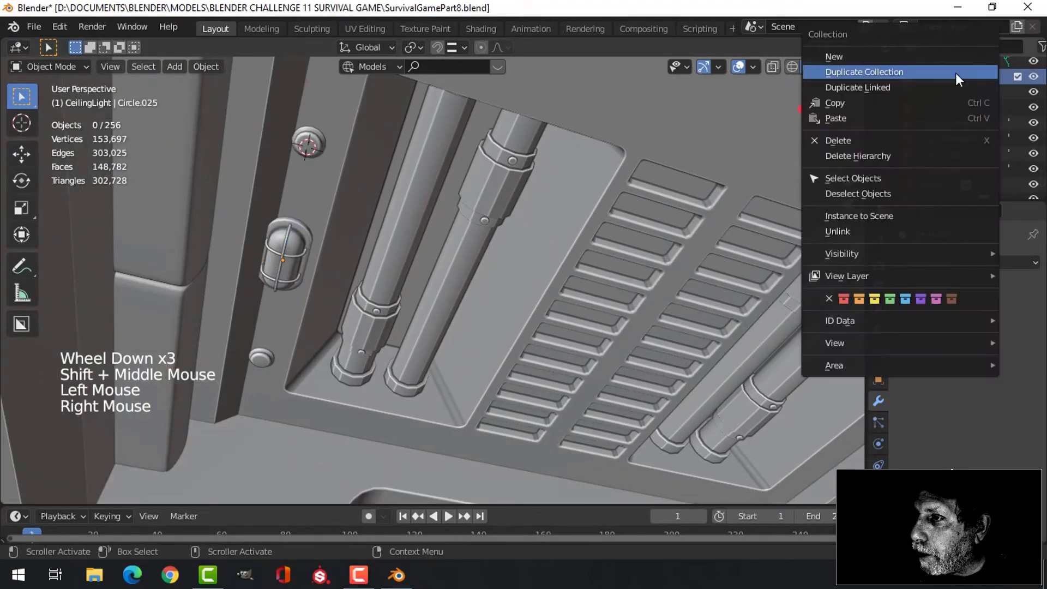
{"action": "left_click", "coordinate": [878, 175]}
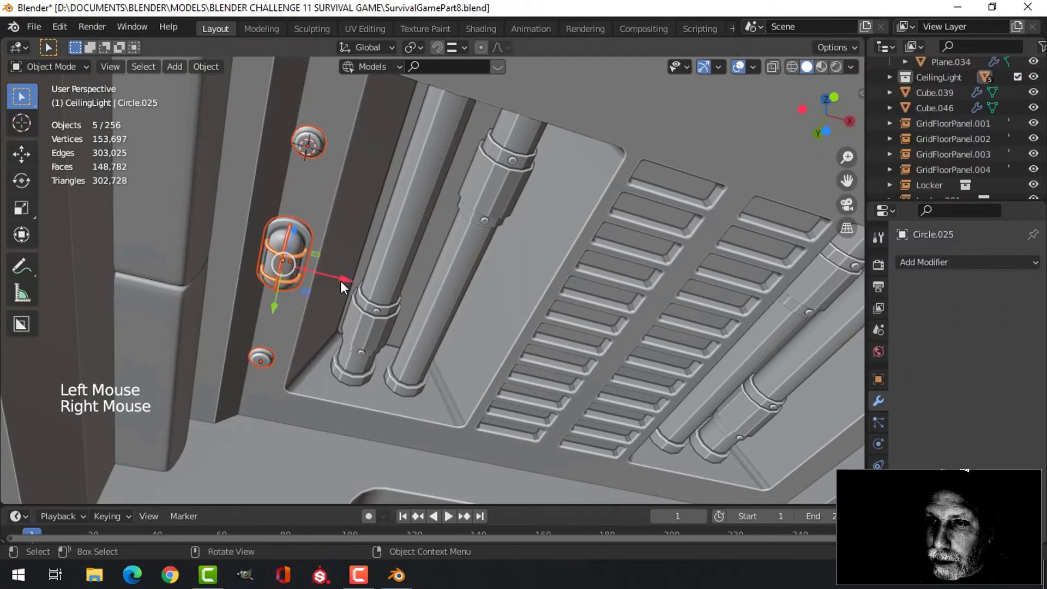
{"action": "left_click_drag", "start_coordinate": [344, 286], "coordinate": [359, 282]}
{"action": "middle_click_drag", "start_coordinate": [358, 283], "coordinate": [462, 243]}
{"action": "key", "text": "s"}
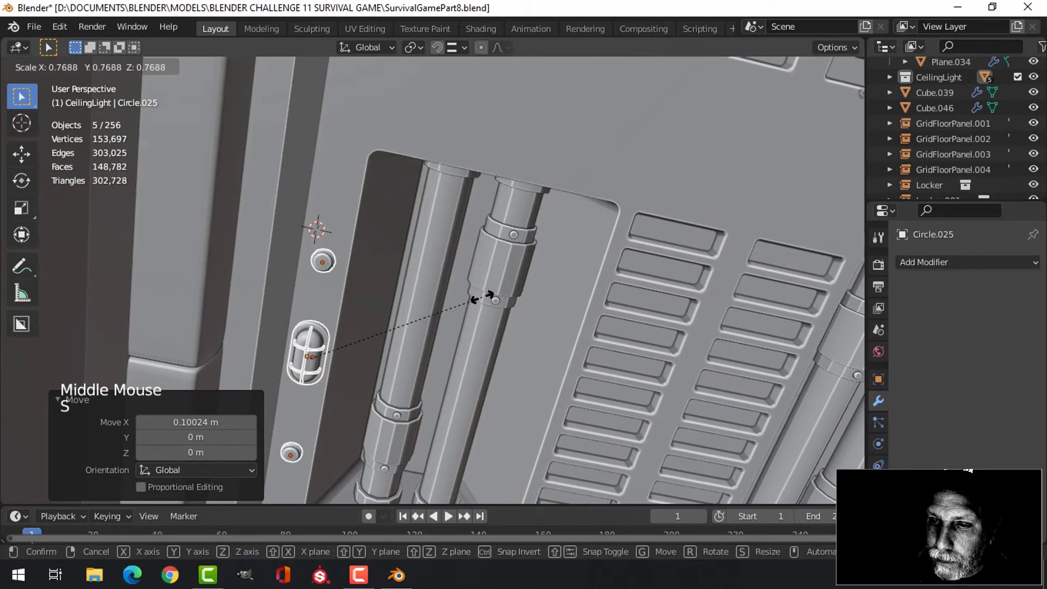
{"action": "left_click", "coordinate": [483, 297]}
Raise the selected ceiling fixtures about 0.032 m along Z to meet the panel rim
{"action": "middle_click_drag", "start_coordinate": [482, 297], "coordinate": [435, 341]}
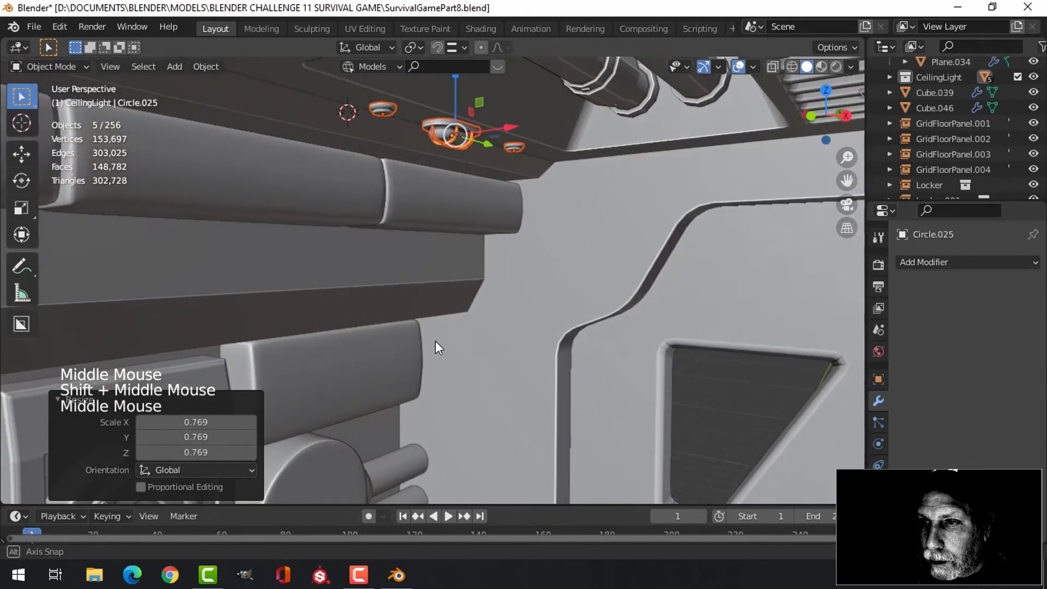
{"action": "scroll", "coordinate": [540, 152], "scroll_direction": "up", "scroll_amount": 3}
{"action": "middle_click_drag", "start_coordinate": [539, 152], "coordinate": [365, 279], "text": "shift"}
{"action": "scroll", "coordinate": [366, 262], "scroll_direction": "up", "scroll_amount": 3}
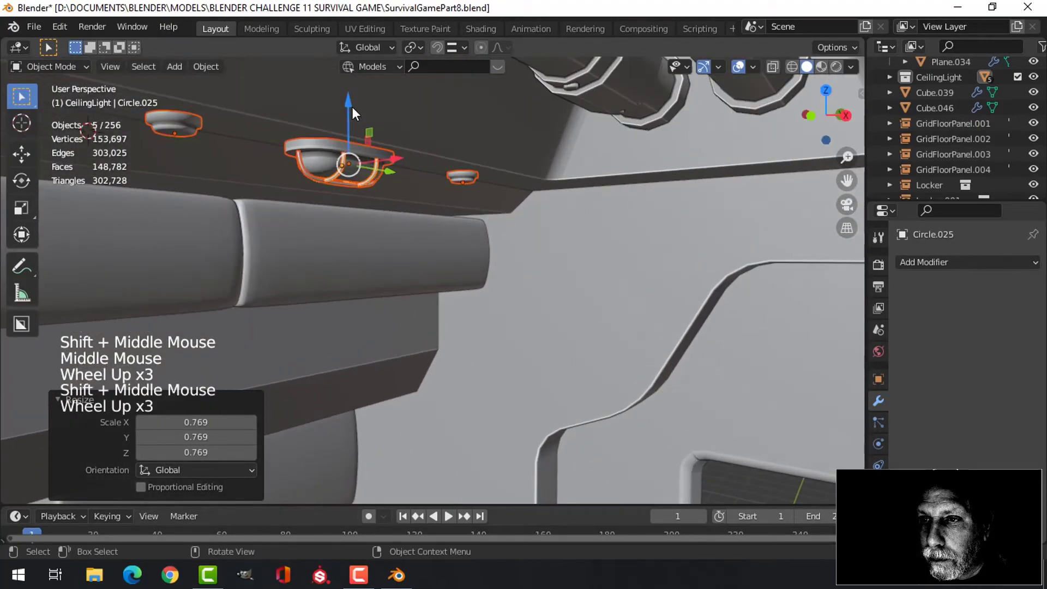
{"action": "left_click_drag", "start_coordinate": [352, 107], "coordinate": [352, 99]}
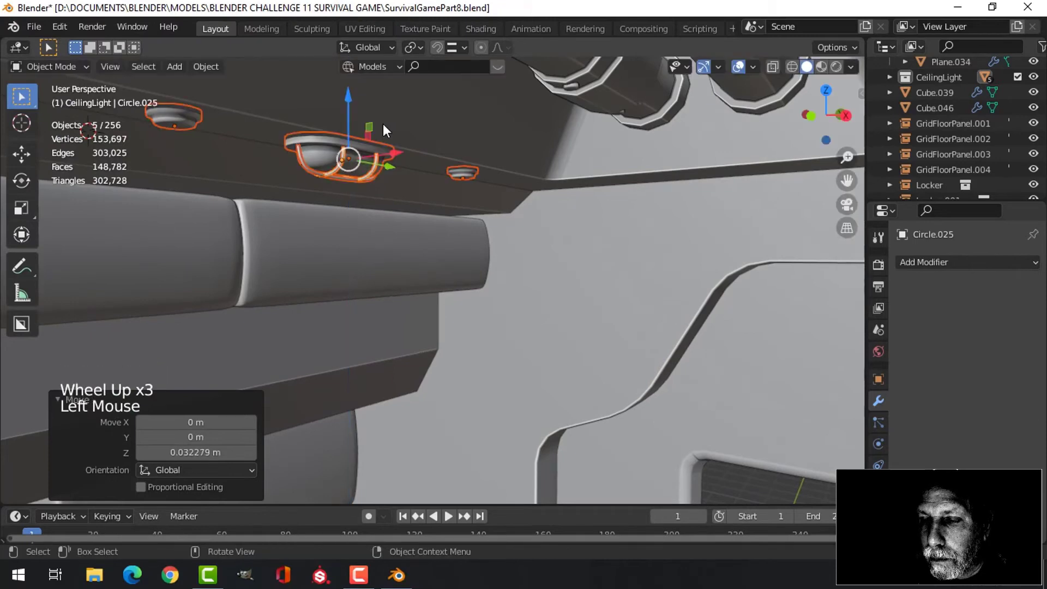
Nudge the selected ceiling fixtures slightly along X to center them across the panel rim
{"action": "middle_click_drag", "start_coordinate": [383, 124], "coordinate": [457, 123]}
{"action": "scroll", "coordinate": [437, 284], "scroll_direction": "down", "scroll_amount": 2}
{"action": "middle_click_drag", "start_coordinate": [438, 284], "coordinate": [559, 75], "text": "shift"}
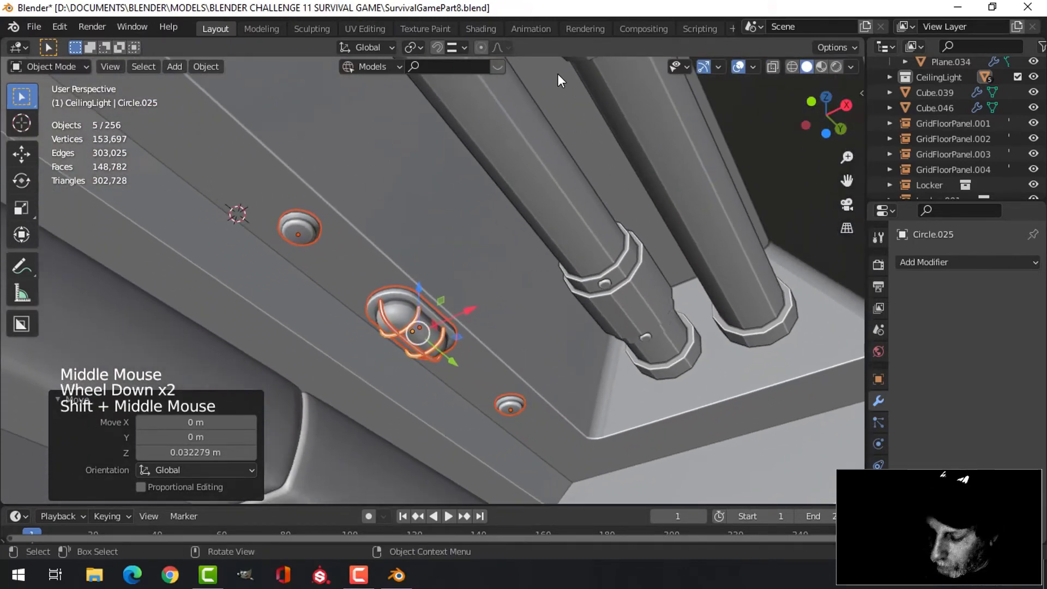
{"action": "scroll", "coordinate": [502, 264], "scroll_direction": "down", "scroll_amount": 2}
{"action": "middle_click_drag", "start_coordinate": [503, 264], "coordinate": [483, 101], "text": "shift"}
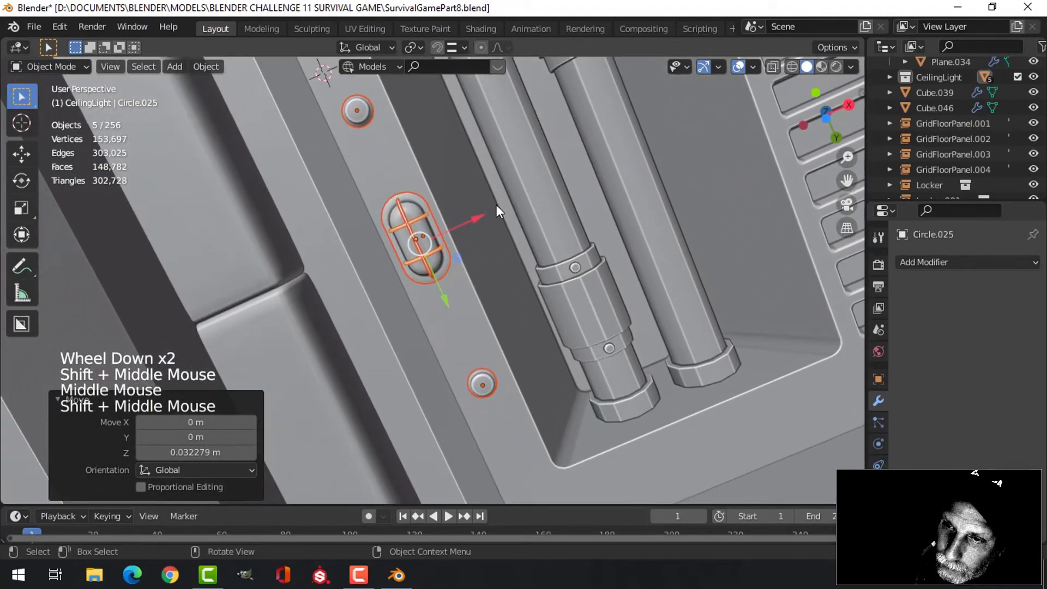
{"action": "left_click_drag", "start_coordinate": [480, 216], "coordinate": [483, 214]}
Spread the two small round fixtures away from the caged light along Y, by about -0.55 m and 0.54 m
{"action": "double_click", "coordinate": [360, 109]}
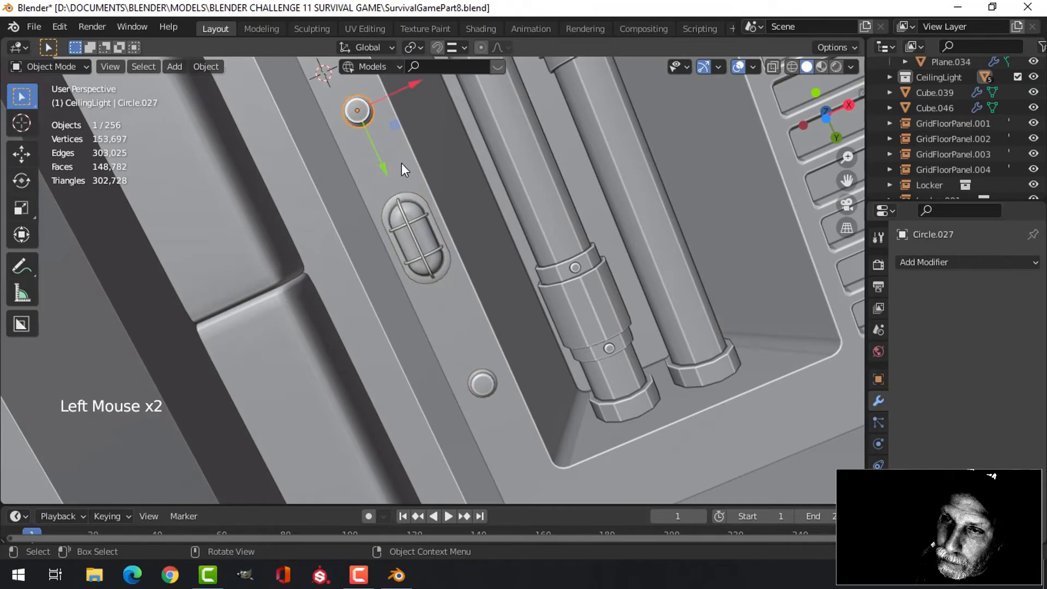
{"action": "scroll", "coordinate": [416, 159], "scroll_direction": "down", "scroll_amount": 6}
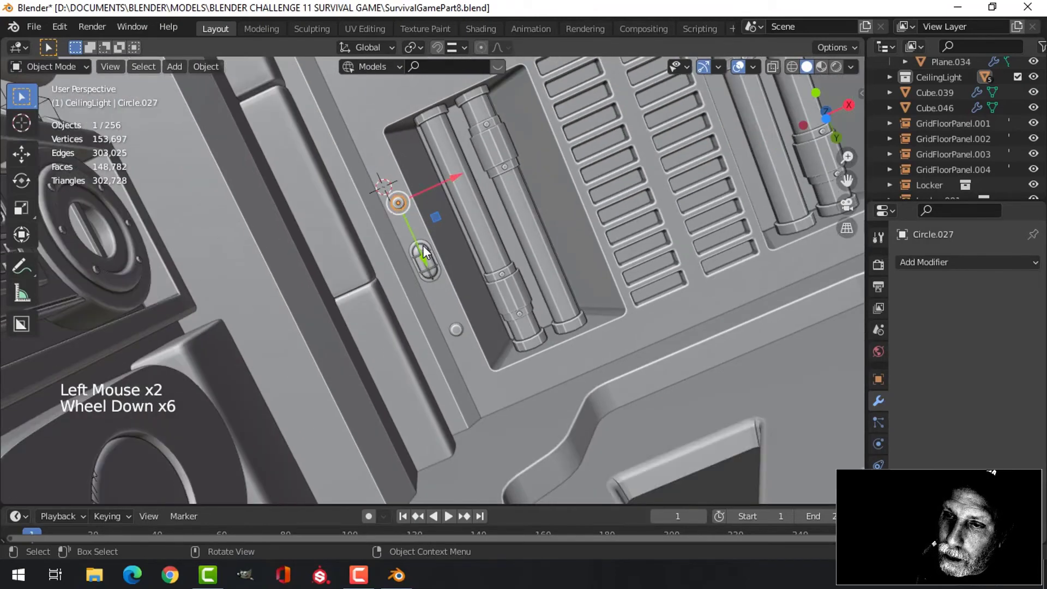
{"action": "left_click_drag", "start_coordinate": [424, 253], "coordinate": [409, 222]}
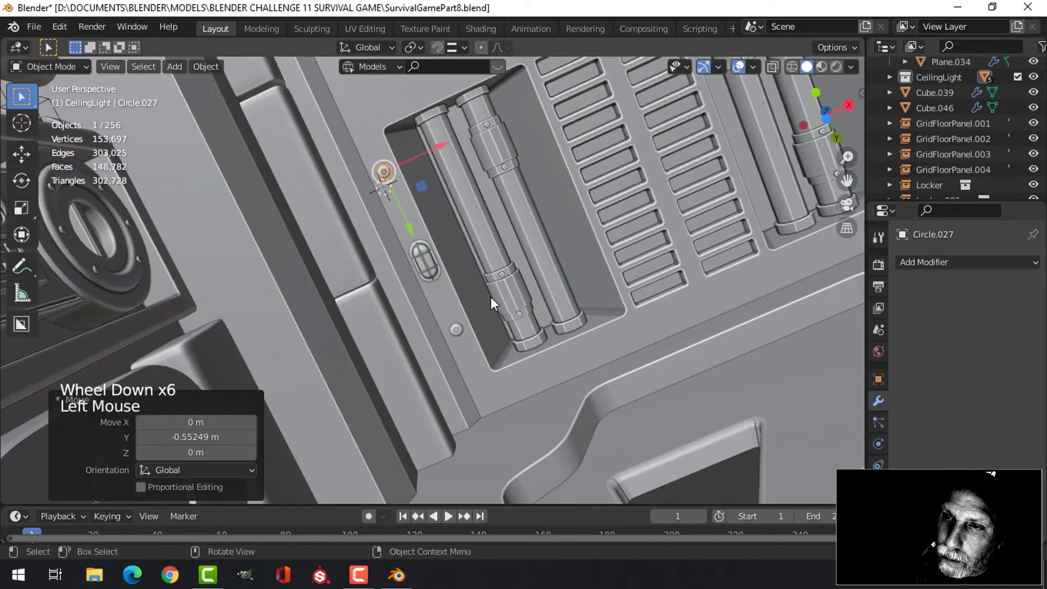
{"action": "double_click", "coordinate": [457, 332]}
{"action": "left_click_drag", "start_coordinate": [479, 379], "coordinate": [489, 413]}
{"action": "mouse_move", "coordinate": [522, 281]}
{"action": "middle_mouse_down"}
{"action": "mouse_move", "coordinate": [432, 364]}
{"action": "mouse_move", "coordinate": [563, 221]}
{"action": "mouse_move", "coordinate": [535, 219]}
{"action": "mouse_move", "coordinate": [512, 266]}
{"action": "middle_mouse_up"}
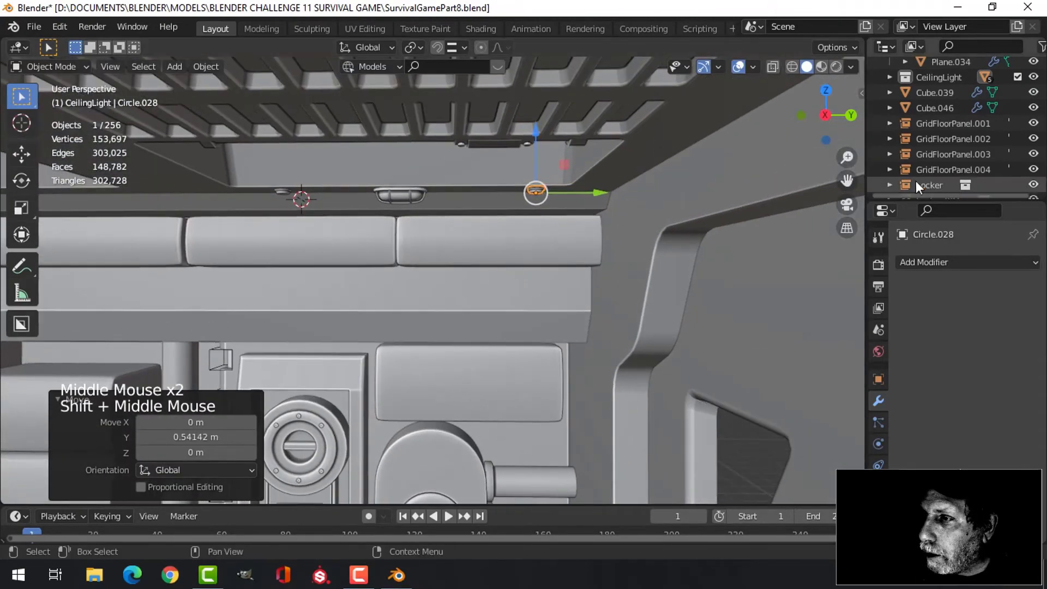
Select all objects in the CeilingLight collection and join them into the ceiling panel mesh
{"action": "left_click", "coordinate": [940, 71]}
{"action": "right_click", "coordinate": [941, 71]}
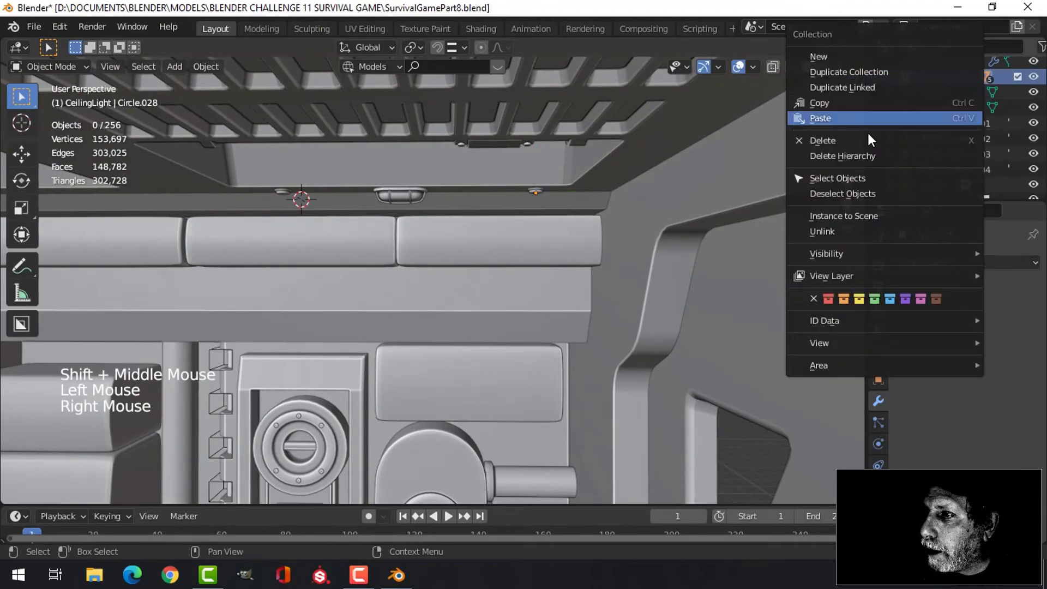
{"action": "left_click", "coordinate": [857, 178]}
{"action": "middle_click_drag", "start_coordinate": [452, 243], "coordinate": [476, 202]}
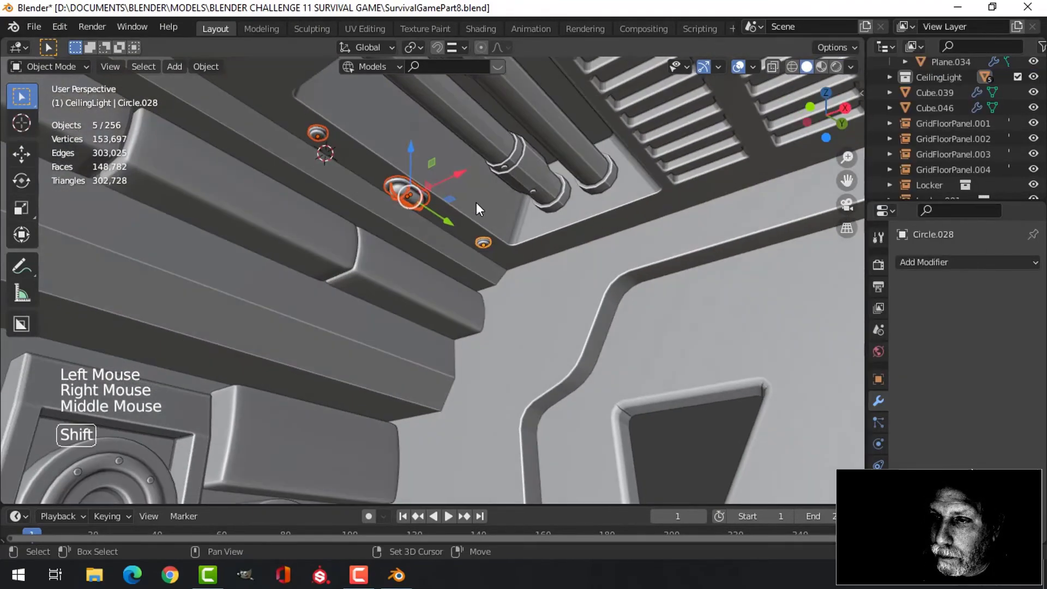
{"action": "left_click", "coordinate": [476, 202], "text": "shift"}
{"action": "key", "text": "ctrl+j"}
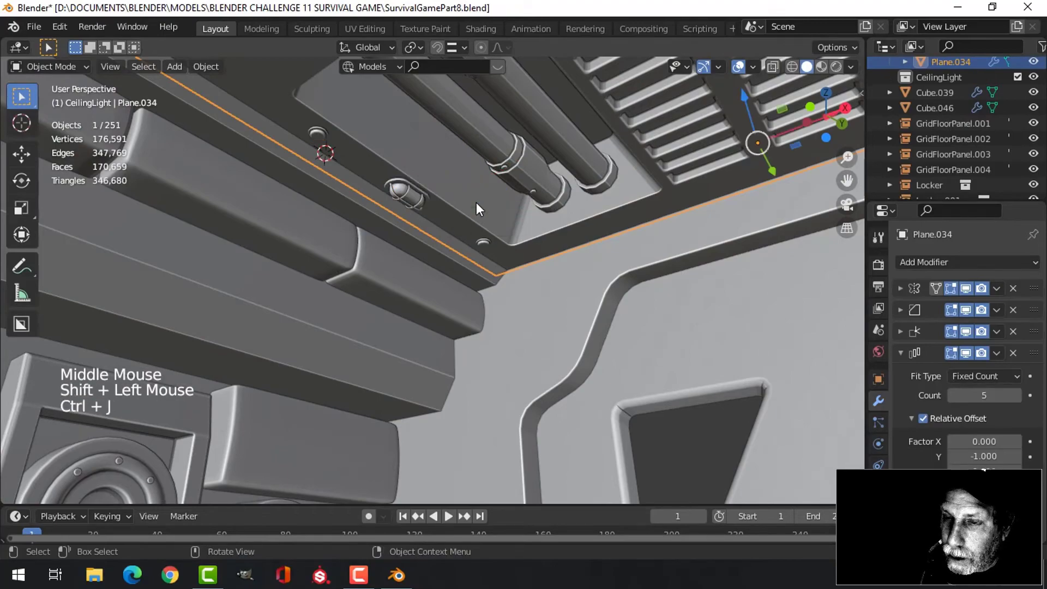
{"action": "scroll", "coordinate": [476, 202], "scroll_direction": "down", "scroll_amount": 4}
{"action": "key", "text": "alt+a"}
Check the repeated lights along the corridor ceiling and save the file
{"action": "middle_click_drag", "start_coordinate": [591, 268], "coordinate": [560, 285]}
{"action": "scroll", "coordinate": [630, 247], "scroll_direction": "down", "scroll_amount": 3}
{"action": "scroll", "coordinate": [589, 306], "scroll_direction": "down", "scroll_amount": 2}
{"action": "scroll", "coordinate": [301, 179], "scroll_direction": "down", "scroll_amount": 2}
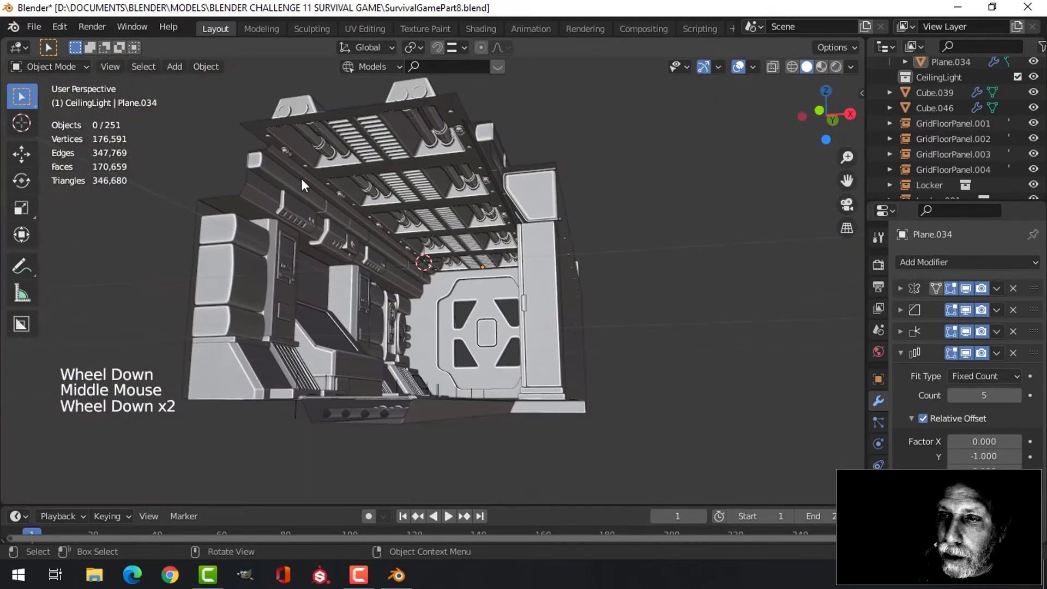
{"action": "middle_click_drag", "start_coordinate": [301, 178], "coordinate": [434, 193]}
{"action": "scroll", "coordinate": [401, 195], "scroll_direction": "up", "scroll_amount": 2}
{"action": "middle_click_drag", "start_coordinate": [433, 193], "coordinate": [463, 185], "text": "shift"}
{"action": "key", "text": "ctrl+s"}
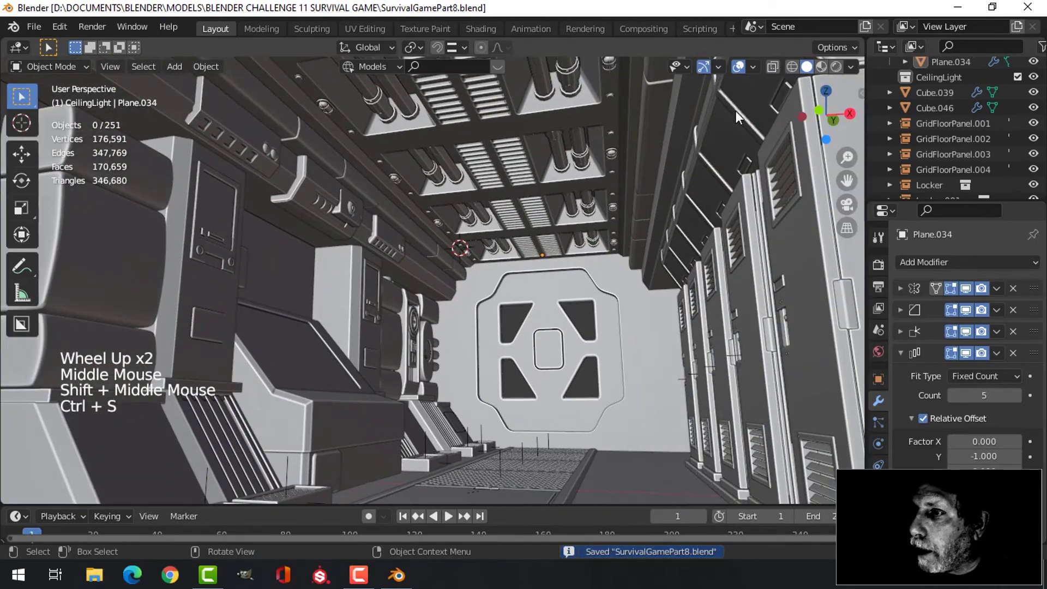
Show face orientation, recalculate all of the ceiling panel's normals outside, and save the file
{"action": "left_click", "coordinate": [755, 67]}
{"action": "left_click", "coordinate": [705, 342]}
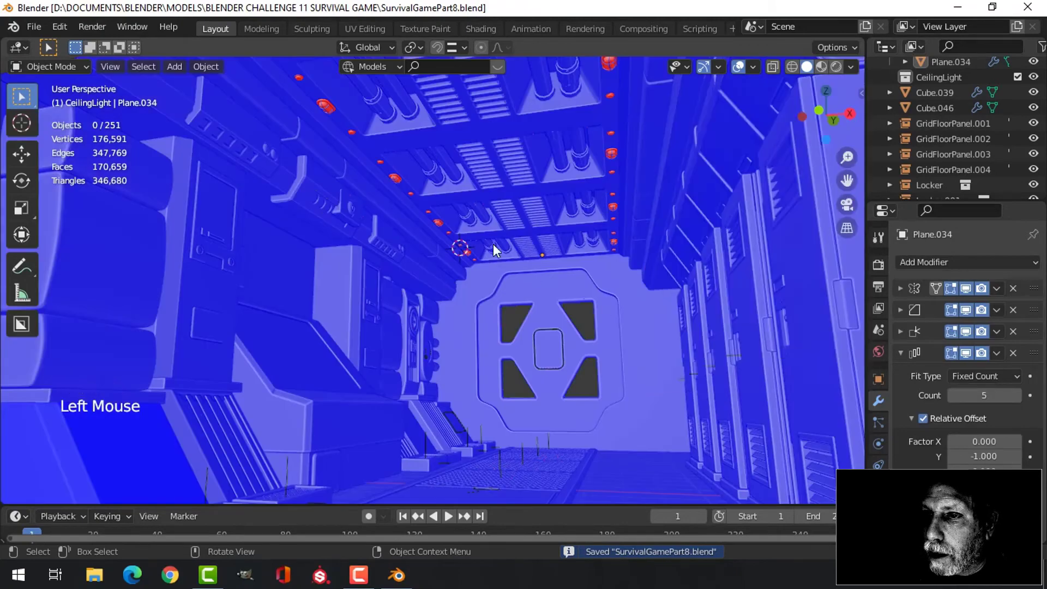
{"action": "scroll", "coordinate": [482, 224], "scroll_direction": "down", "scroll_amount": 3}
{"action": "left_click", "coordinate": [498, 212]}
{"action": "key", "text": "Tab"}
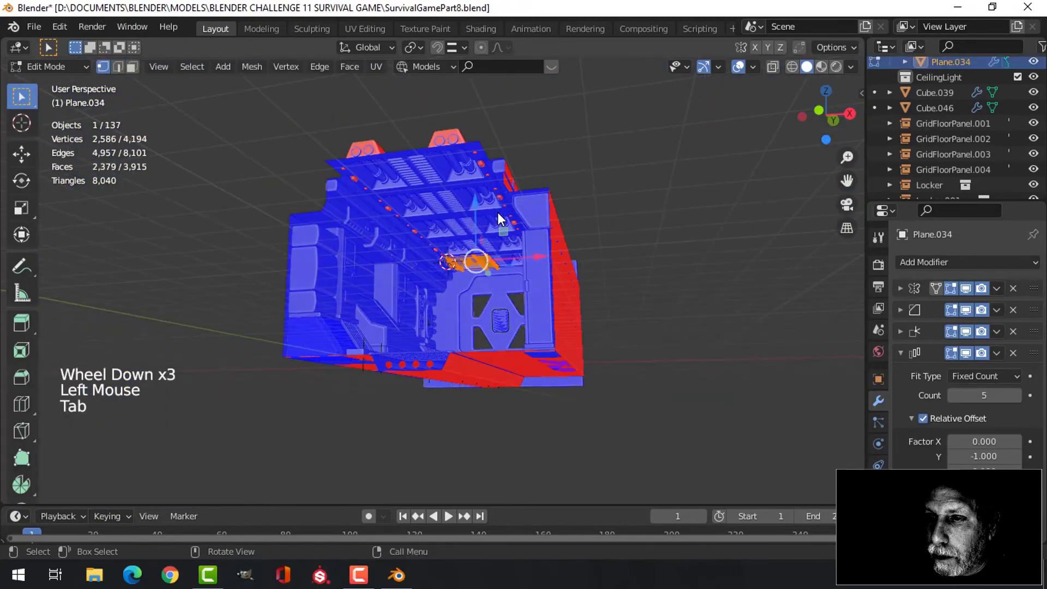
{"action": "key", "text": "a"}
{"action": "key", "text": "alt+n"}
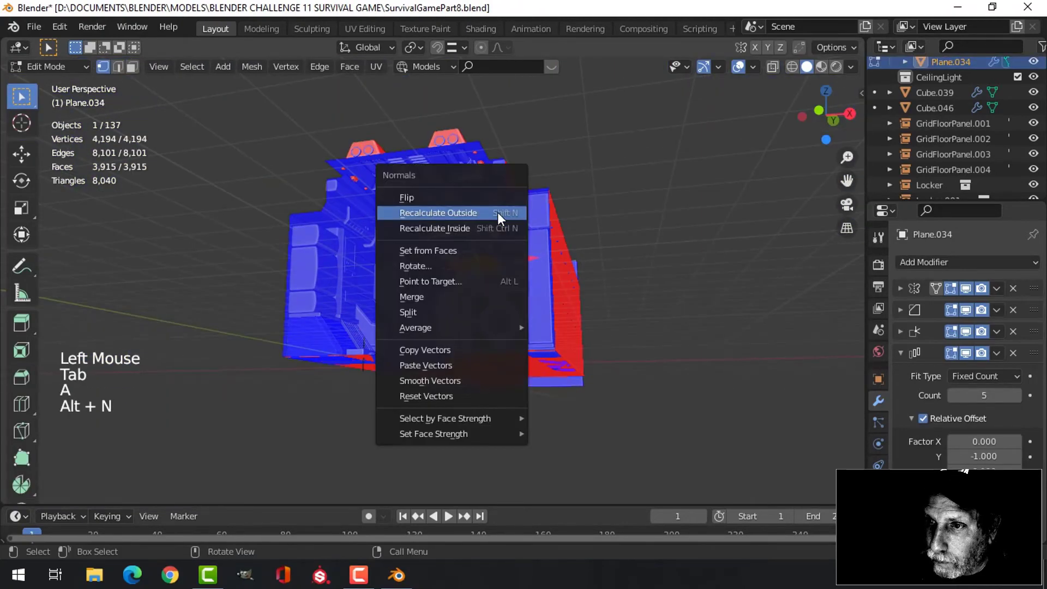
{"action": "left_click", "coordinate": [515, 217]}
{"action": "key", "text": "Tab"}
{"action": "key", "text": "alt+a"}
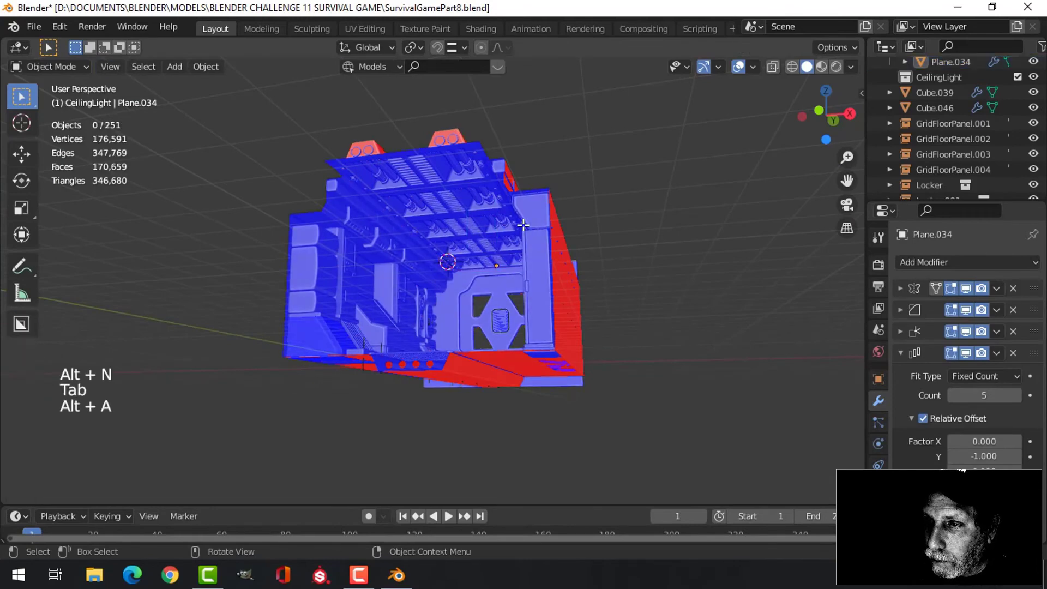
{"action": "key", "text": "ctrl+s"}
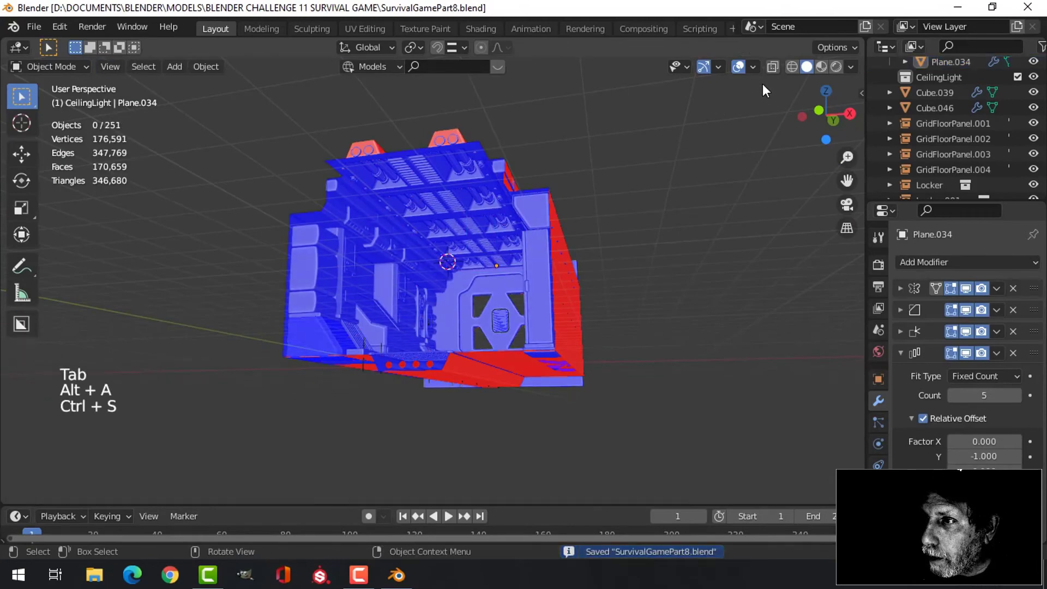
Turn off the face orientation display and hide the viewport gizmos and overlays
{"action": "left_click", "coordinate": [753, 67]}
{"action": "left_click", "coordinate": [701, 344]}
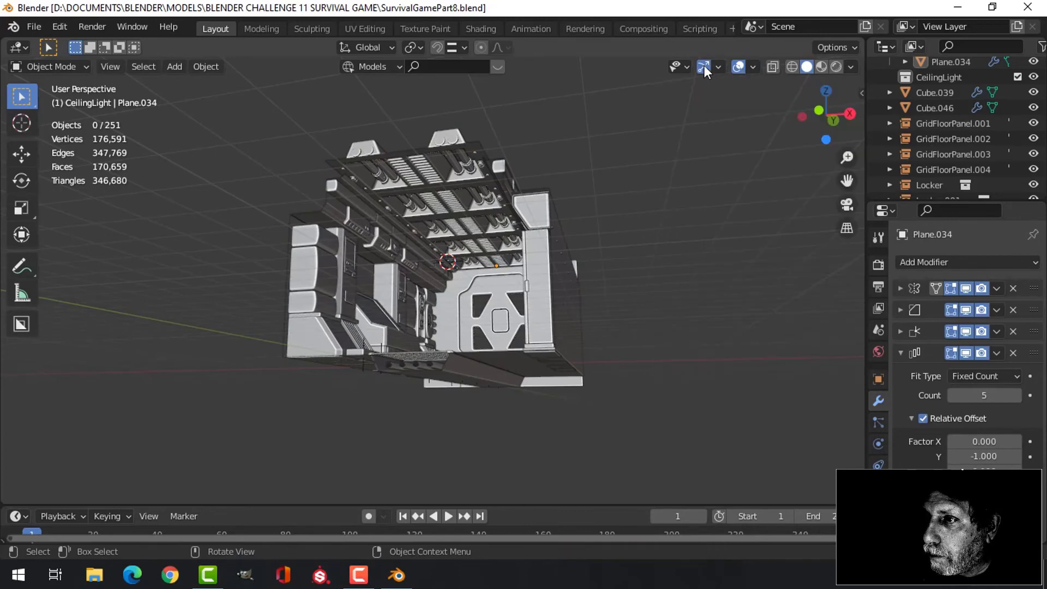
{"action": "left_click", "coordinate": [738, 68]}
Switch the viewport's solid shading to MatCap lighting and enable Shadow
{"action": "scroll", "coordinate": [608, 221], "scroll_direction": "up", "scroll_amount": 4}
{"action": "middle_click_drag", "start_coordinate": [611, 219], "coordinate": [738, 219], "text": "shift"}
{"action": "left_click", "coordinate": [851, 67]}
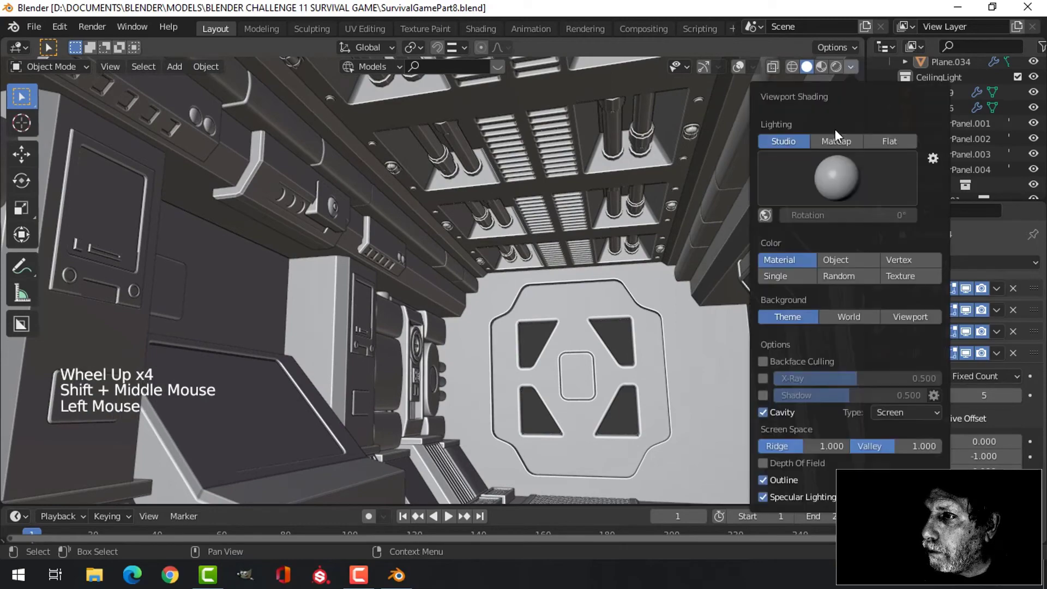
{"action": "left_click", "coordinate": [832, 141]}
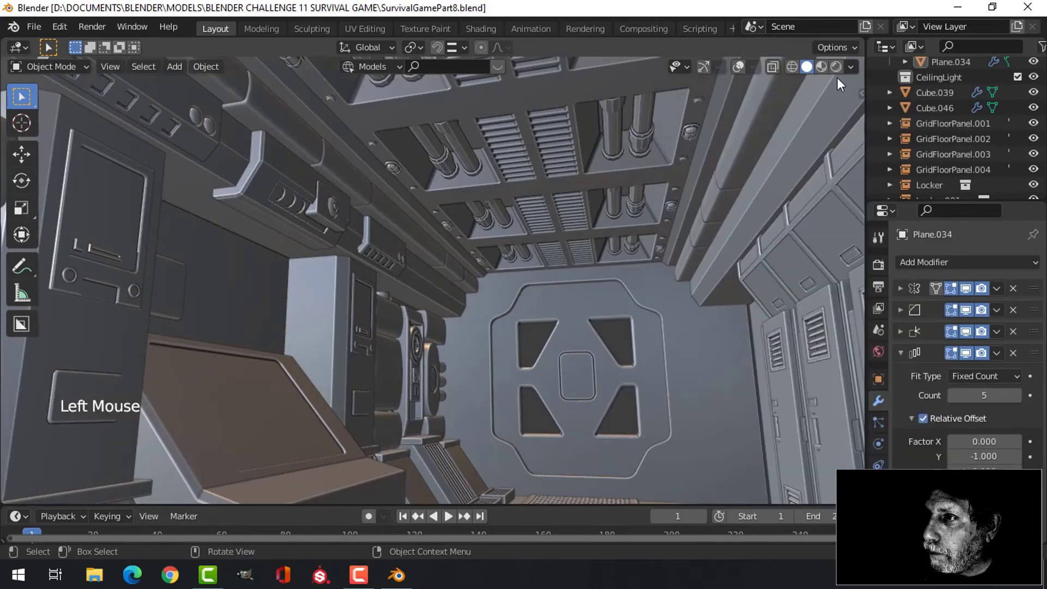
{"action": "left_click", "coordinate": [849, 66]}
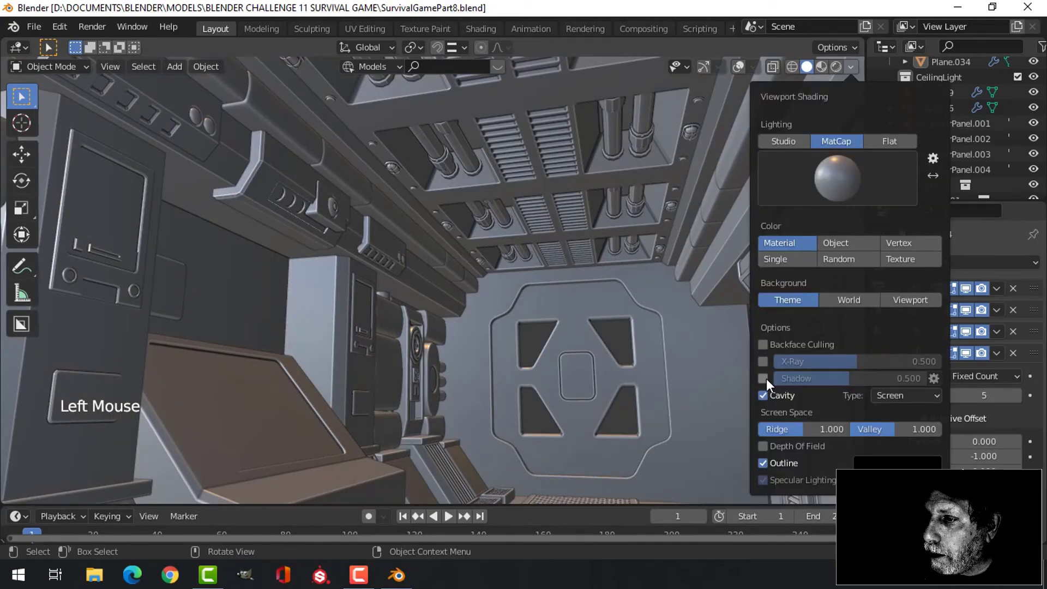
{"action": "scroll", "coordinate": [638, 278], "scroll_direction": "down", "scroll_amount": 2}
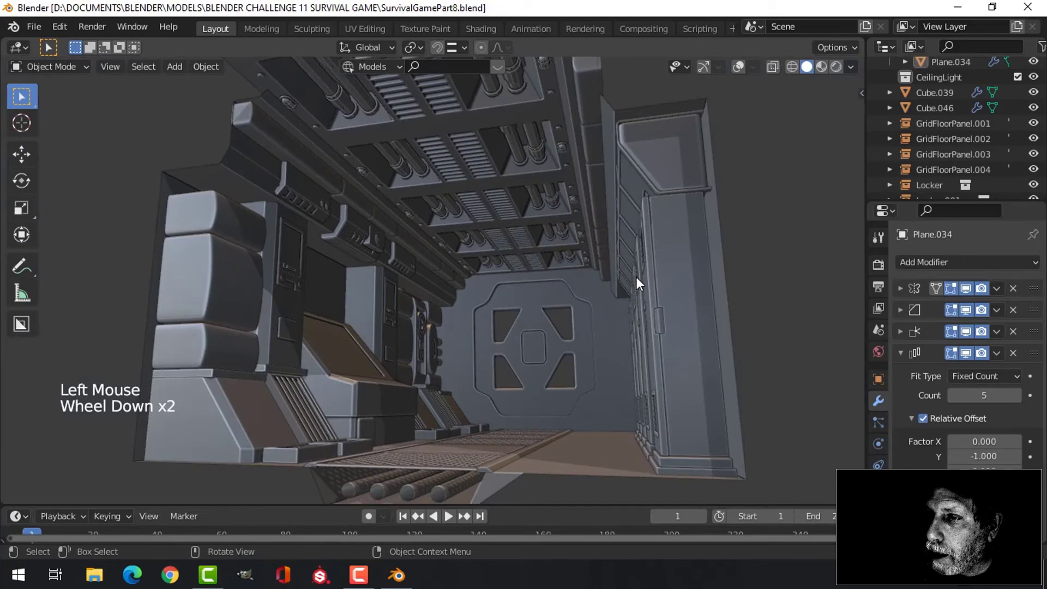
Apply the glossy green matcap to the viewport and disable Shadow
{"action": "left_click", "coordinate": [852, 66]}
{"action": "left_click", "coordinate": [839, 179]}
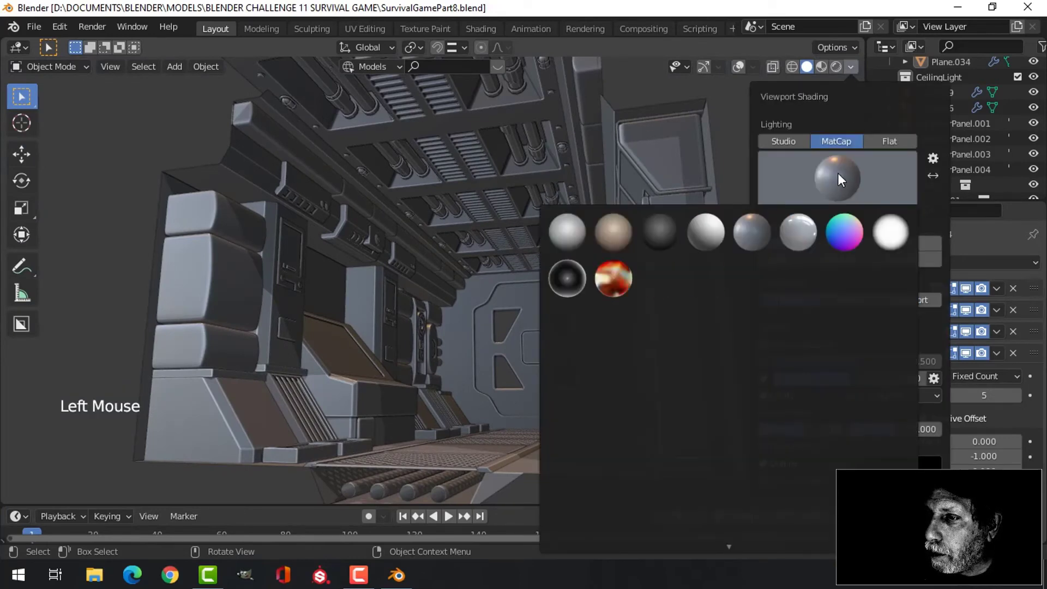
{"action": "left_click", "coordinate": [700, 272]}
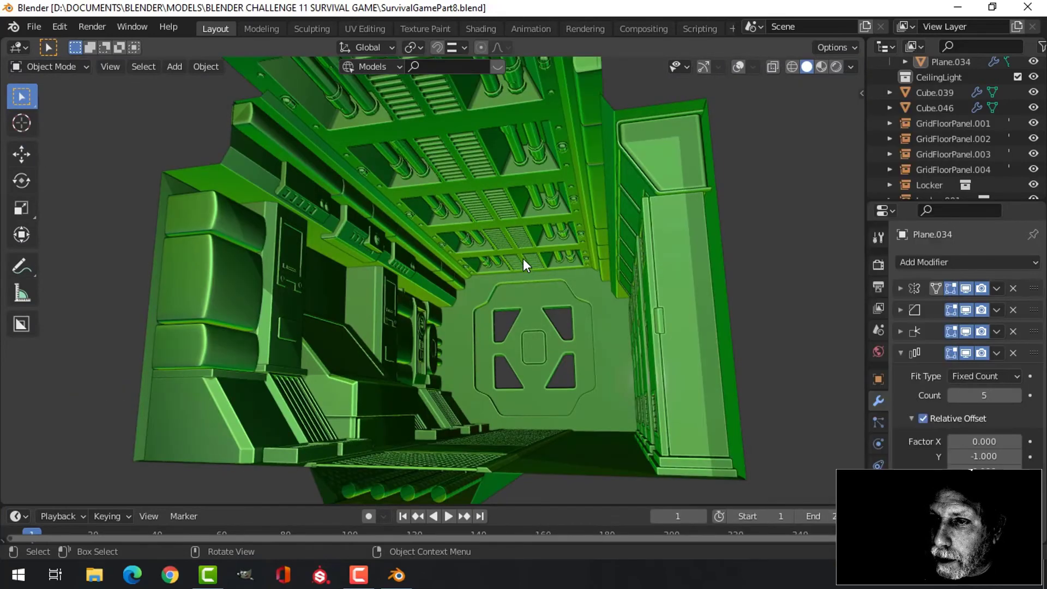
{"action": "scroll", "coordinate": [522, 264], "scroll_direction": "up", "scroll_amount": 2}
{"action": "left_click", "coordinate": [850, 67]}
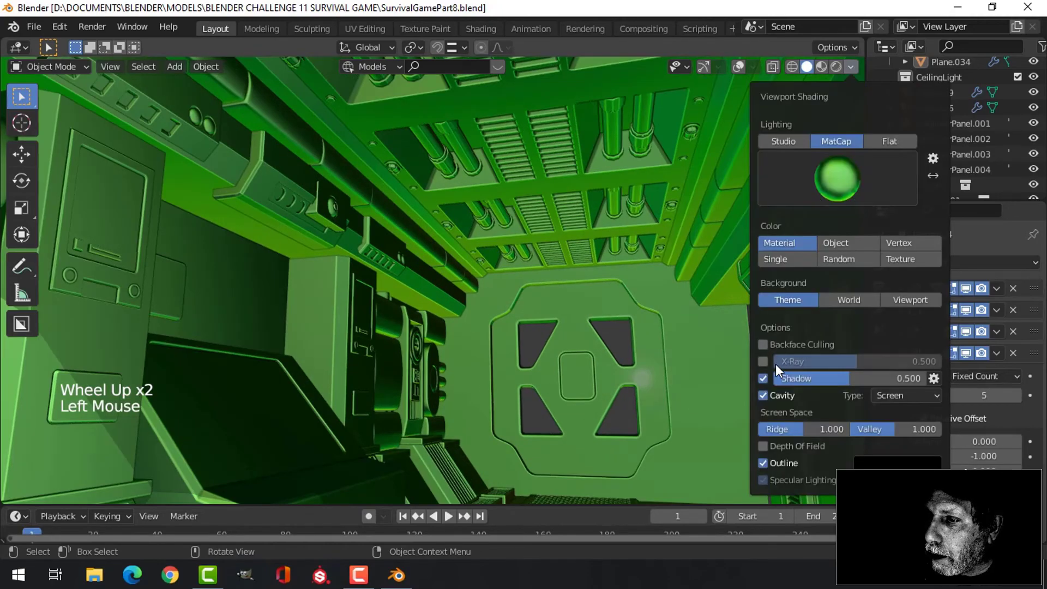
{"action": "left_click", "coordinate": [762, 378]}
Examine the ceiling lights, pipes and vents along both panel rims from inside the corridor
{"action": "middle_click_drag", "start_coordinate": [583, 259], "coordinate": [624, 234]}
{"action": "scroll", "coordinate": [570, 236], "scroll_direction": "up", "scroll_amount": 1}
{"action": "scroll", "coordinate": [571, 236], "scroll_direction": "up", "scroll_amount": 1}
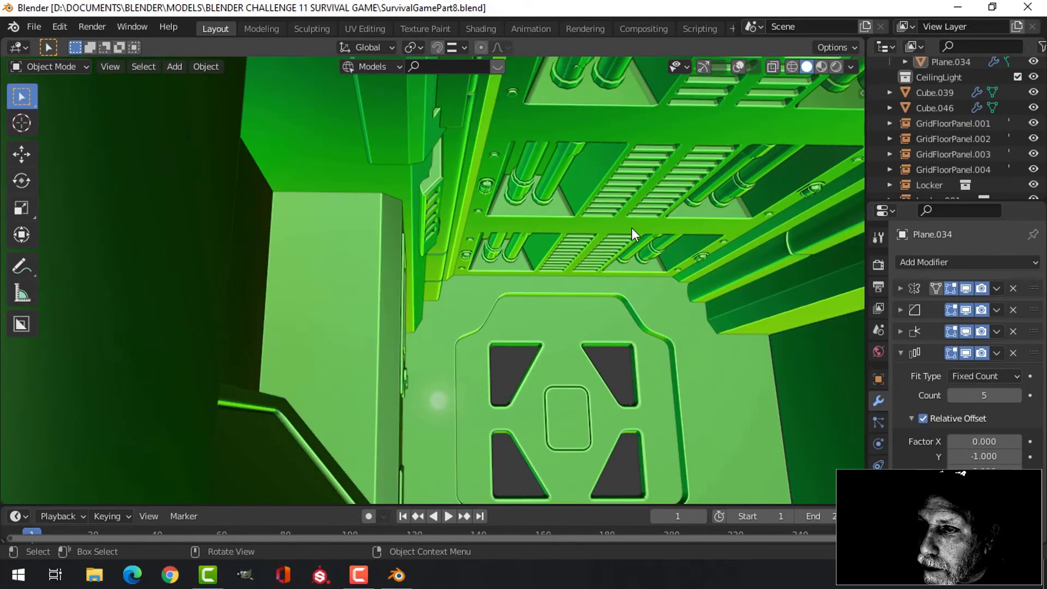
{"action": "scroll", "coordinate": [632, 227], "scroll_direction": "down", "scroll_amount": 1}
{"action": "middle_click_drag", "start_coordinate": [662, 221], "coordinate": [609, 216]}
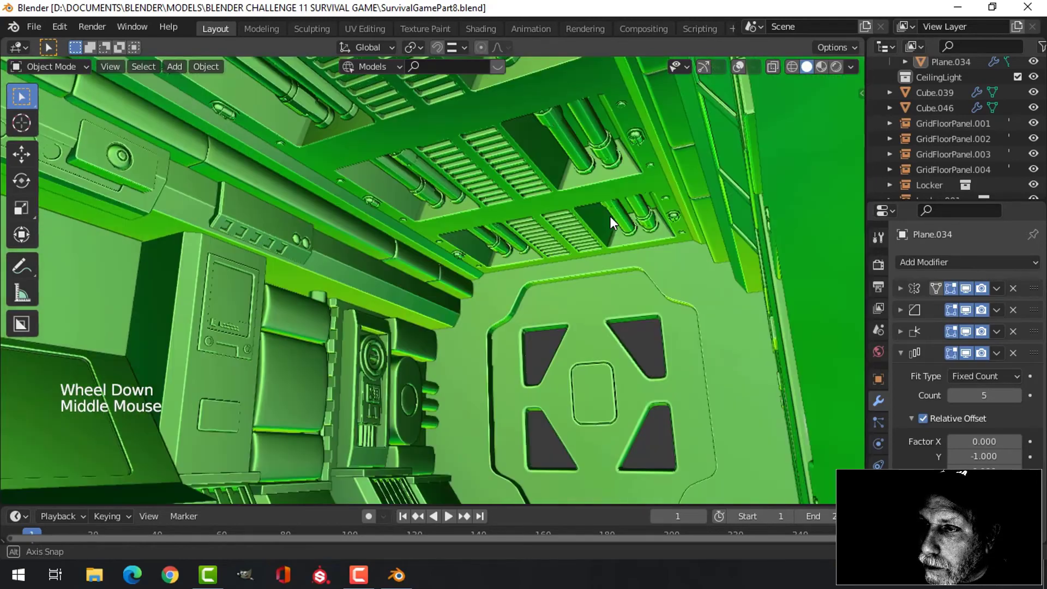
{"action": "scroll", "coordinate": [635, 192], "scroll_direction": "up", "scroll_amount": 2}
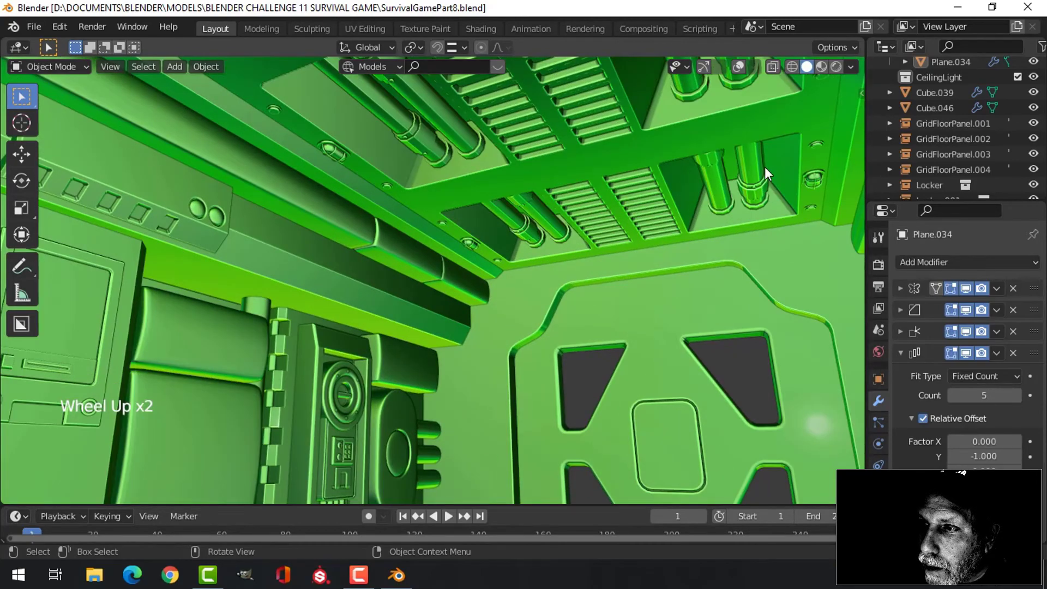
{"action": "scroll", "coordinate": [713, 113], "scroll_direction": "down", "scroll_amount": 2}
{"action": "middle_click_drag", "start_coordinate": [709, 116], "coordinate": [613, 179], "text": "shift"}
{"action": "scroll", "coordinate": [673, 104], "scroll_direction": "up", "scroll_amount": 2}
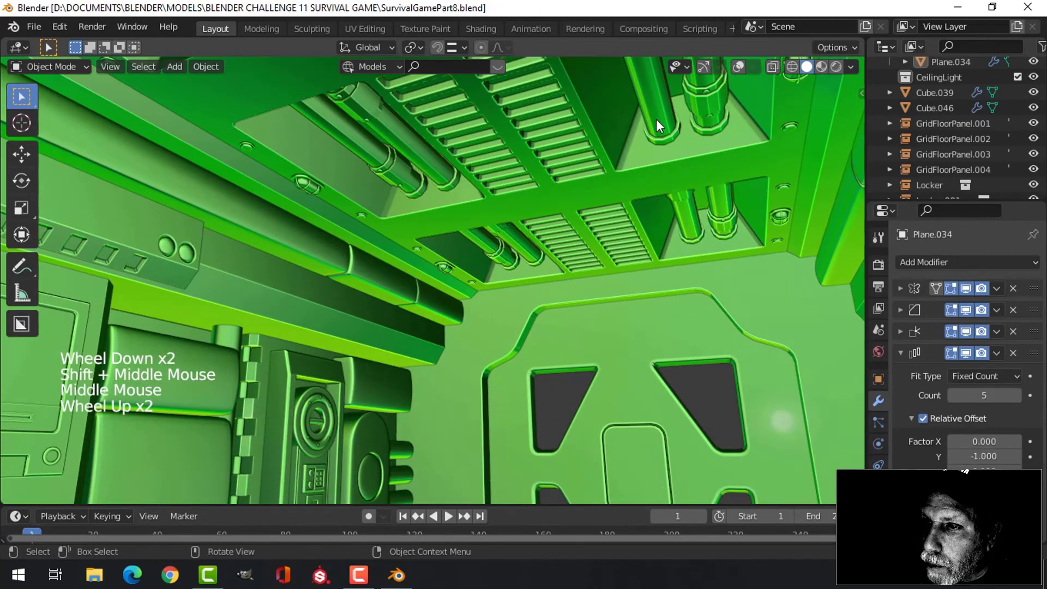
{"action": "middle_click_drag", "start_coordinate": [640, 166], "coordinate": [667, 165]}
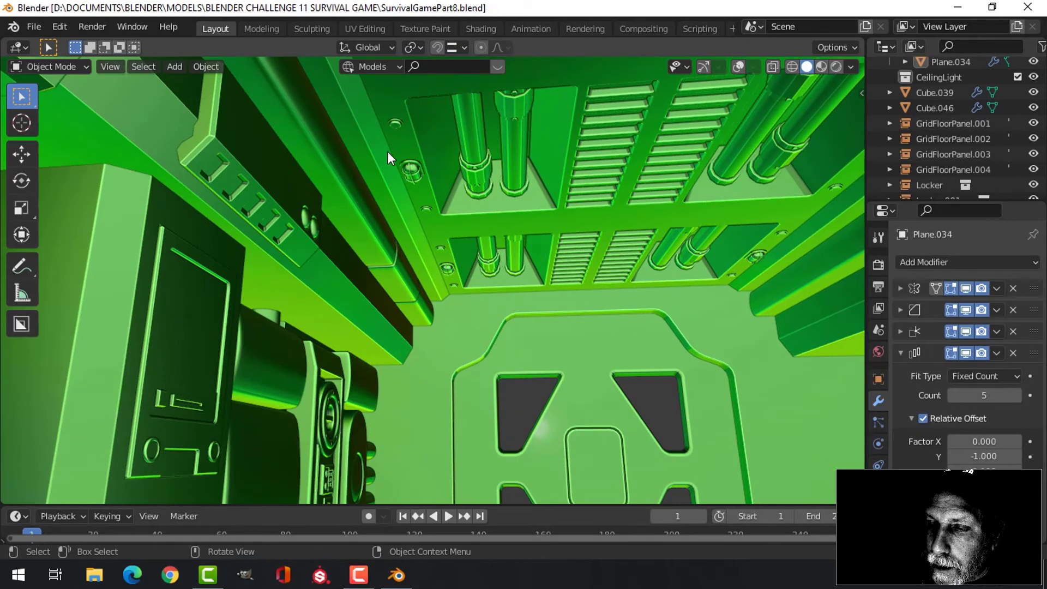
Restore the gizmos and overlays and shift the room shell's long edge beside the ceiling panel rim slightly along X and Z
{"action": "left_click", "coordinate": [703, 66]}
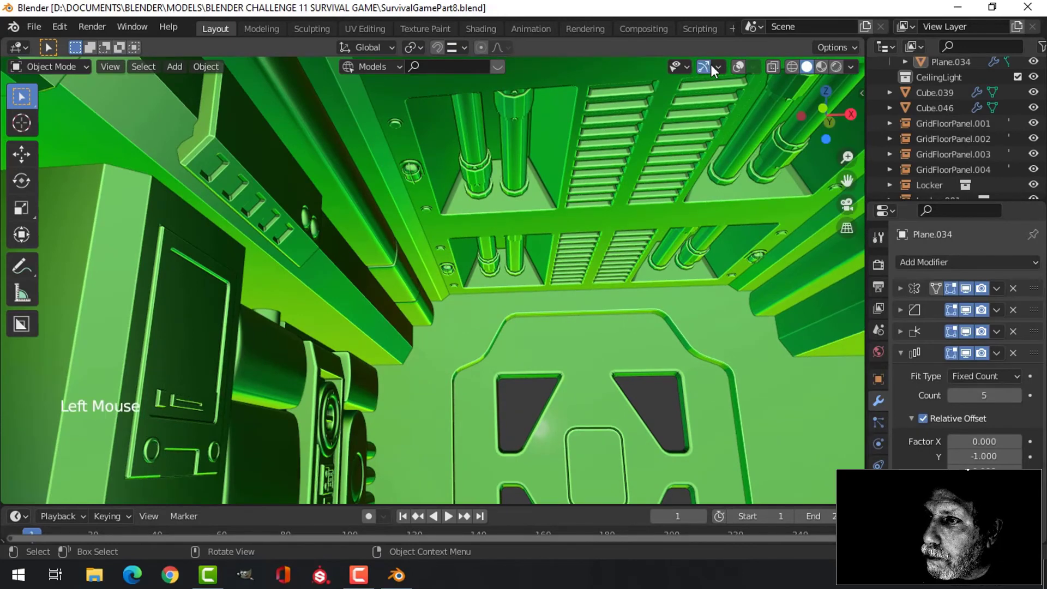
{"action": "left_click", "coordinate": [417, 152]}
{"action": "key", "text": "Tab"}
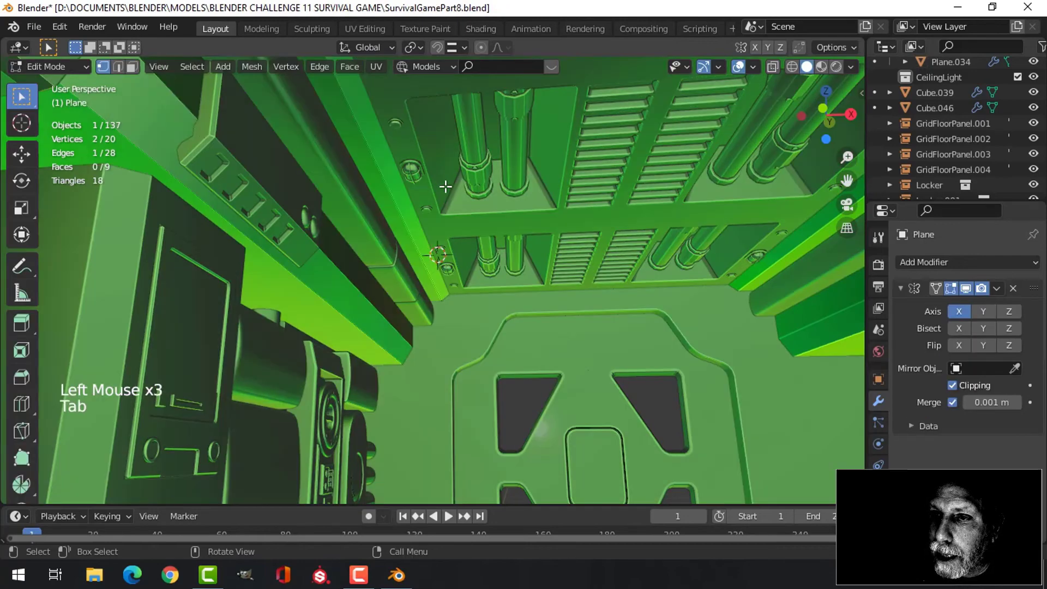
{"action": "middle_click_drag", "start_coordinate": [418, 152], "coordinate": [428, 206]}
{"action": "key", "text": "2"}
{"action": "left_click", "coordinate": [353, 178]}
{"action": "scroll", "coordinate": [405, 189], "scroll_direction": "down", "scroll_amount": 2}
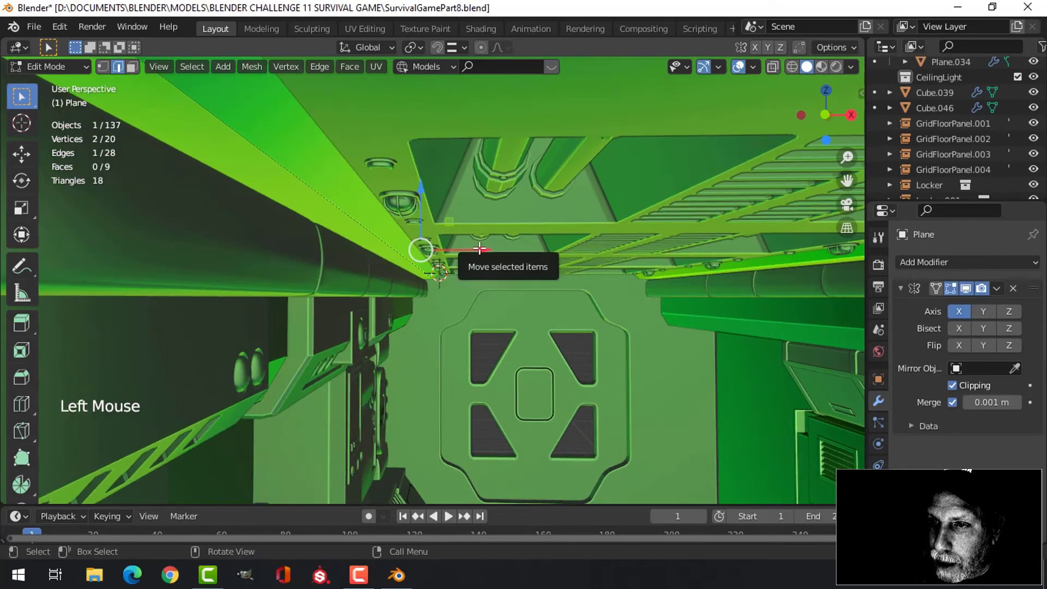
{"action": "left_click_drag", "start_coordinate": [480, 249], "coordinate": [475, 246]}
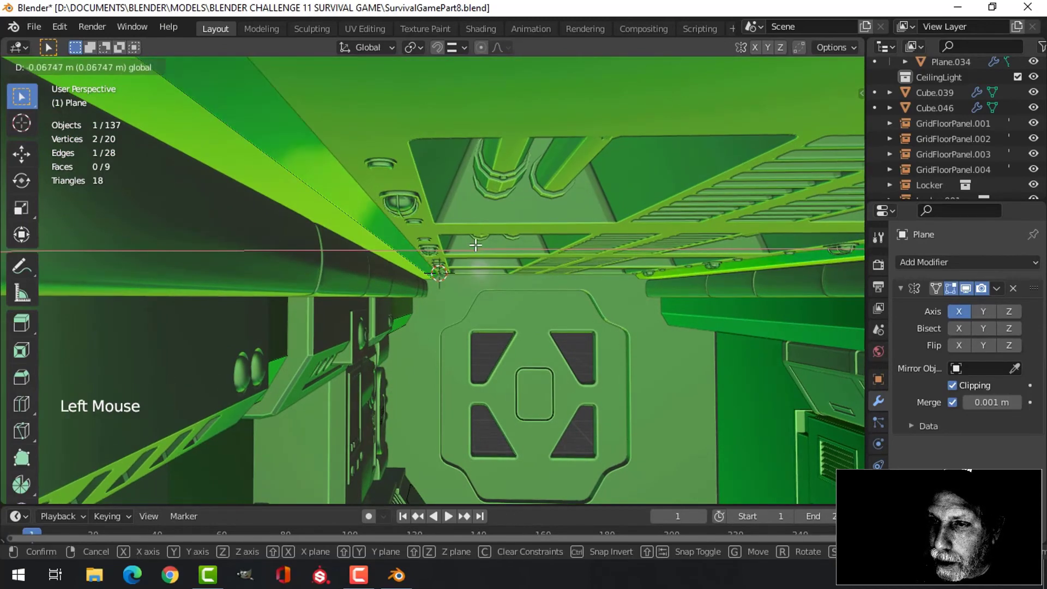
{"action": "left_click_drag", "start_coordinate": [420, 187], "coordinate": [421, 195]}
Move the selected shell edge about -0.16 m along X, finish editing the shell and deselect everything
{"action": "middle_click_drag", "start_coordinate": [373, 223], "coordinate": [468, 264]}
{"action": "scroll", "coordinate": [461, 269], "scroll_direction": "down", "scroll_amount": 1}
{"action": "mouse_move", "coordinate": [469, 264]}
{"action": "left_mouse_down"}
{"action": "mouse_move", "coordinate": [439, 264]}
{"action": "mouse_move", "coordinate": [462, 265]}
{"action": "left_mouse_up"}
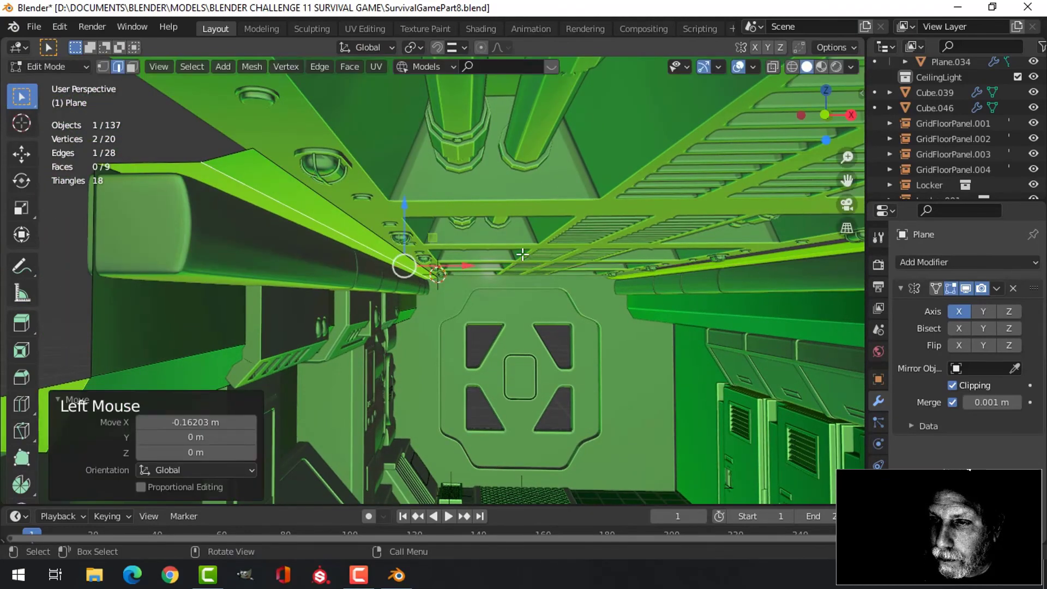
{"action": "key", "text": "Tab"}
{"action": "key", "text": "alt+a"}
Frame the corridor interior and hide the viewport gizmos and overlays
{"action": "middle_click_drag", "start_coordinate": [551, 305], "coordinate": [482, 257], "text": "shift"}
{"action": "scroll", "coordinate": [482, 259], "scroll_direction": "up", "scroll_amount": 2}
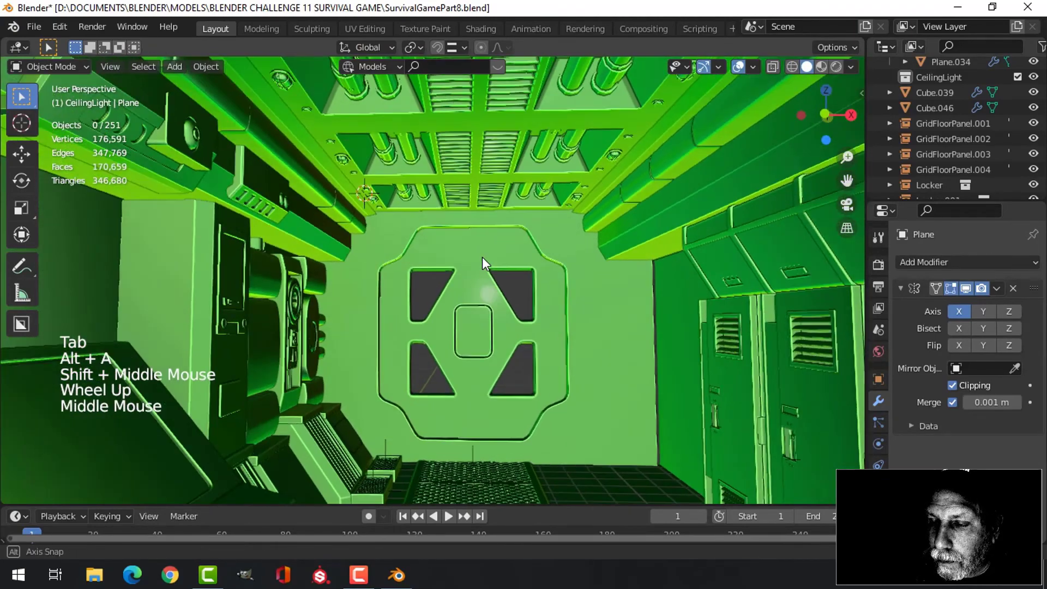
{"action": "left_click", "coordinate": [705, 67]}
{"action": "left_click", "coordinate": [738, 66]}
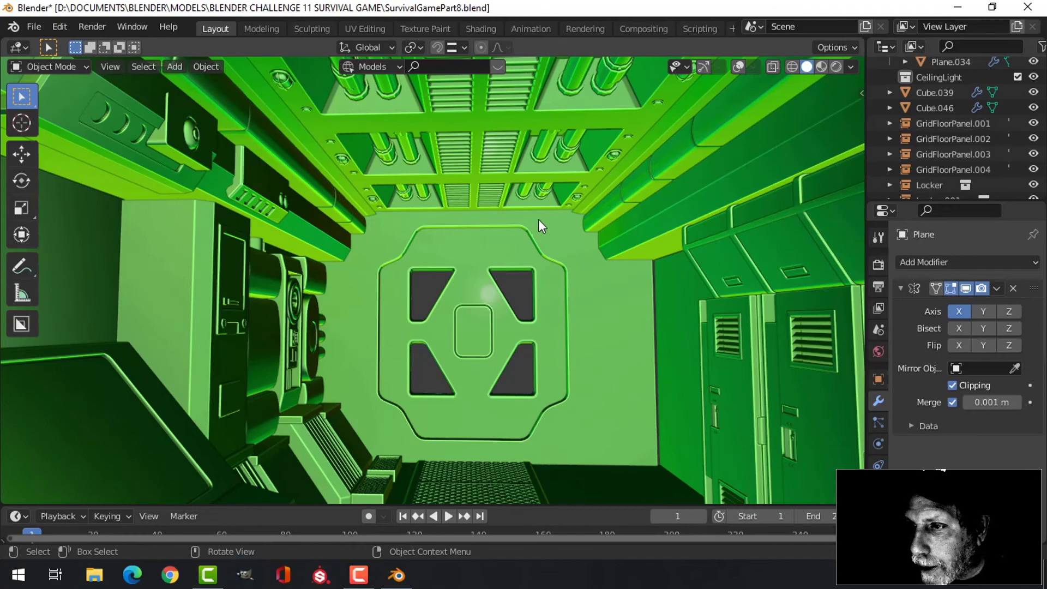
Review the finished corridor from both ends, including the ceiling, lockers, wall machinery and the end wall's openings
{"action": "middle_click_drag", "start_coordinate": [536, 205], "coordinate": [531, 242]}
{"action": "scroll", "coordinate": [535, 201], "scroll_direction": "down", "scroll_amount": 1}
{"action": "scroll", "coordinate": [534, 208], "scroll_direction": "down", "scroll_amount": 1}
{"action": "middle_click_drag", "start_coordinate": [530, 242], "coordinate": [562, 241]}
{"action": "scroll", "coordinate": [532, 149], "scroll_direction": "down", "scroll_amount": 1}
{"action": "scroll", "coordinate": [502, 267], "scroll_direction": "up", "scroll_amount": 3}
{"action": "middle_click_drag", "start_coordinate": [562, 241], "coordinate": [794, 249]}
{"action": "scroll", "coordinate": [416, 243], "scroll_direction": "up", "scroll_amount": 6}
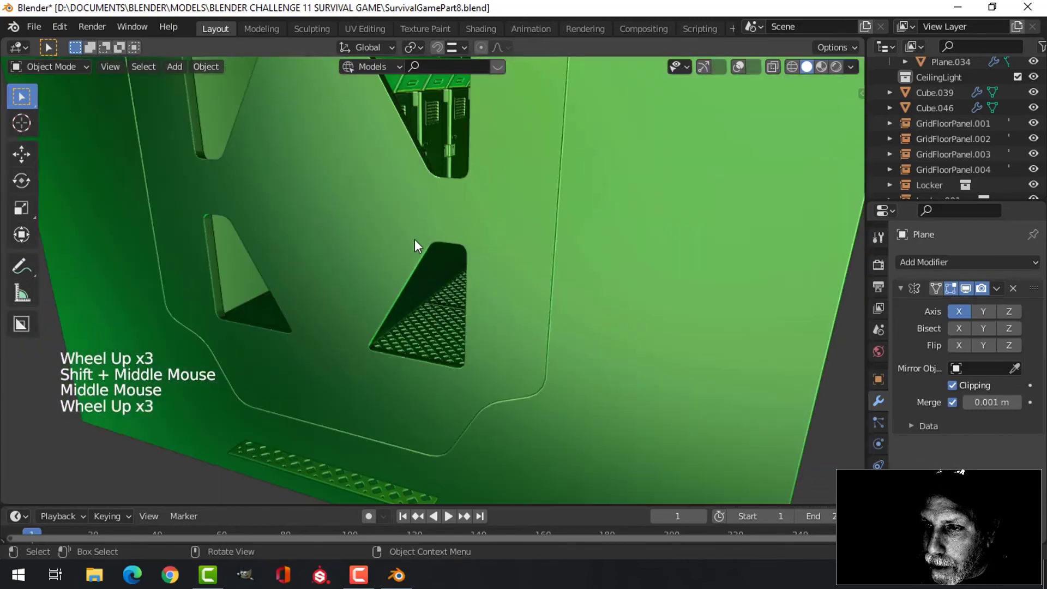
{"action": "middle_click_drag", "start_coordinate": [465, 178], "coordinate": [418, 405], "text": "shift"}
{"action": "scroll", "coordinate": [435, 273], "scroll_direction": "up", "scroll_amount": 3}
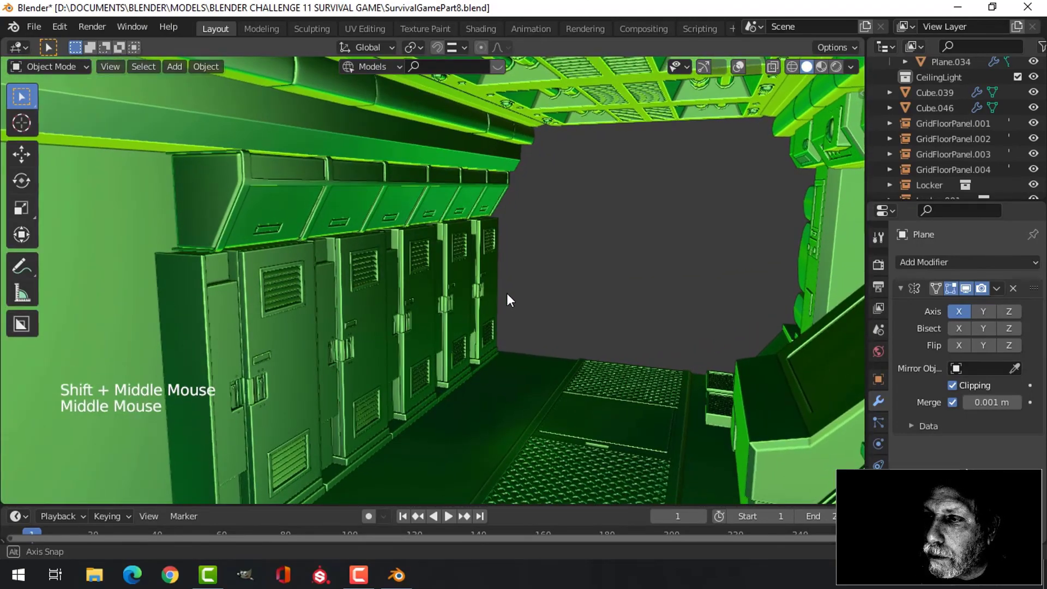
{"action": "middle_click_drag", "start_coordinate": [506, 293], "coordinate": [533, 270]}
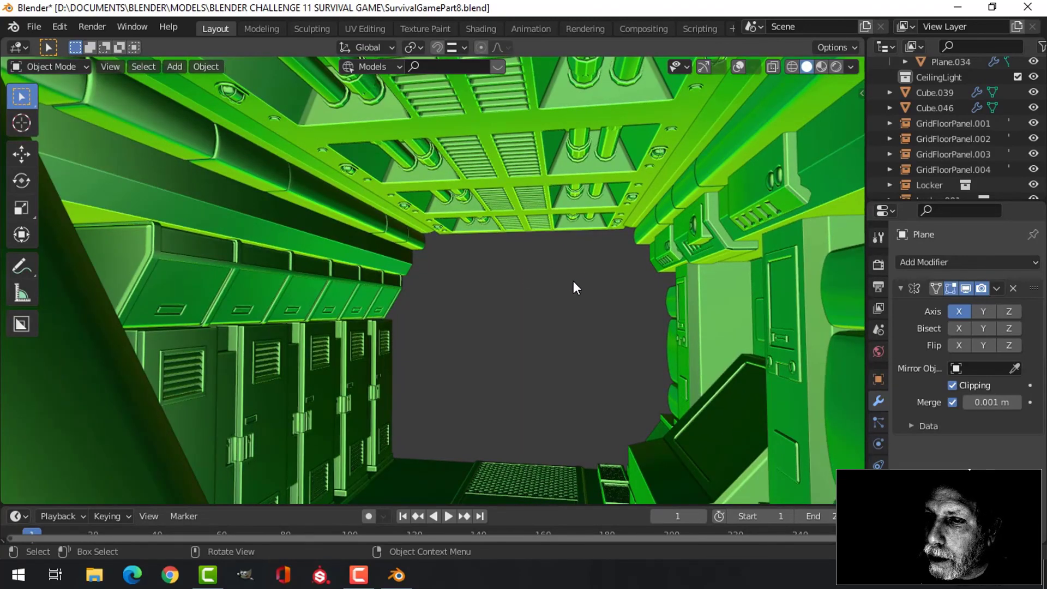
{"action": "scroll", "coordinate": [551, 276], "scroll_direction": "down", "scroll_amount": 3}
{"action": "mouse_move", "coordinate": [551, 276]}
{"action": "middle_mouse_down"}
{"action": "mouse_move", "coordinate": [573, 271]}
{"action": "mouse_move", "coordinate": [282, 279]}
{"action": "mouse_move", "coordinate": [251, 267]}
{"action": "mouse_move", "coordinate": [320, 277]}
{"action": "mouse_move", "coordinate": [431, 257]}
{"action": "mouse_move", "coordinate": [545, 257]}
{"action": "middle_mouse_up"}
{"action": "scroll", "coordinate": [262, 270], "scroll_direction": "down", "scroll_amount": 8}
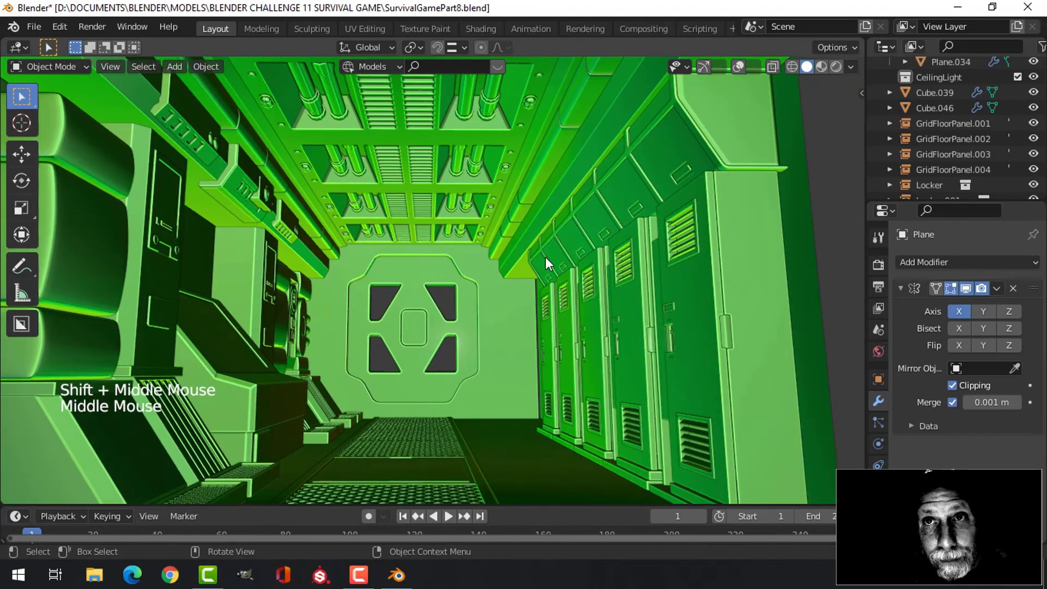